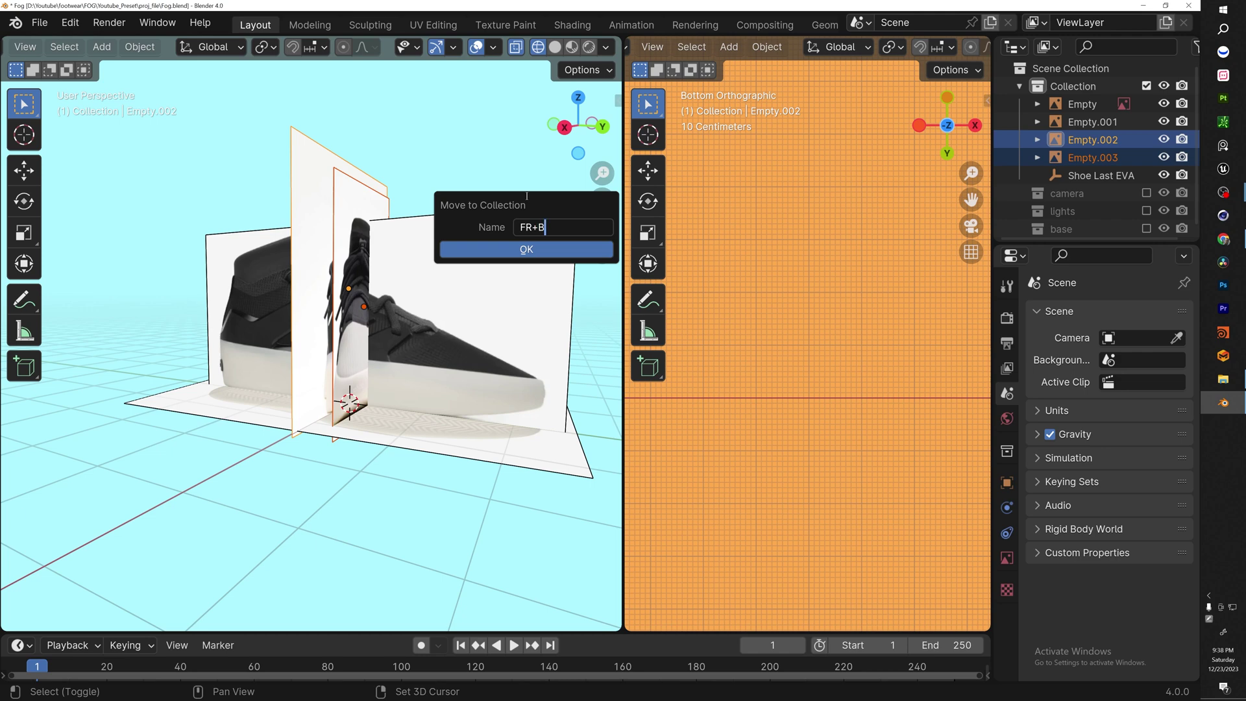
Move the selected front and back reference images into a new collection named FR+BK
click(524, 248)
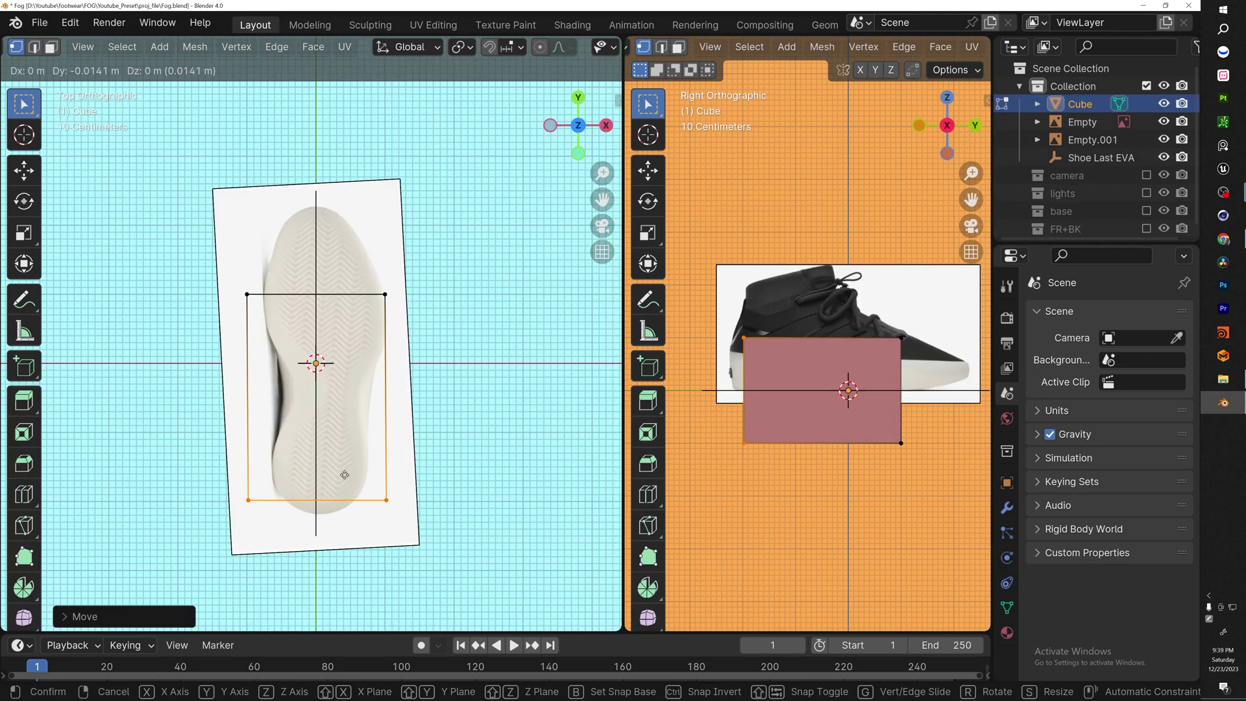
Narrow the cube's heel end, move its front end to the sole's toe tip, and narrow that end to match
key(s)
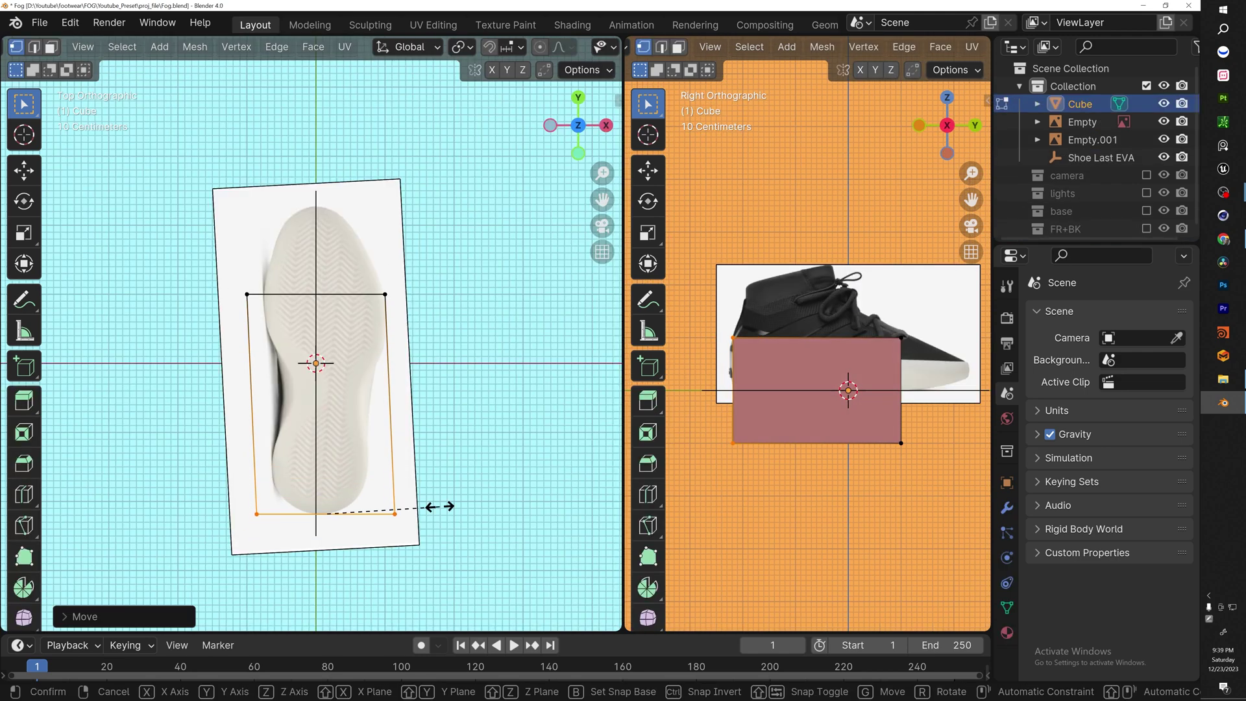
click(357, 505)
drag(227, 266, 415, 318)
key(s)
right_click(403, 325)
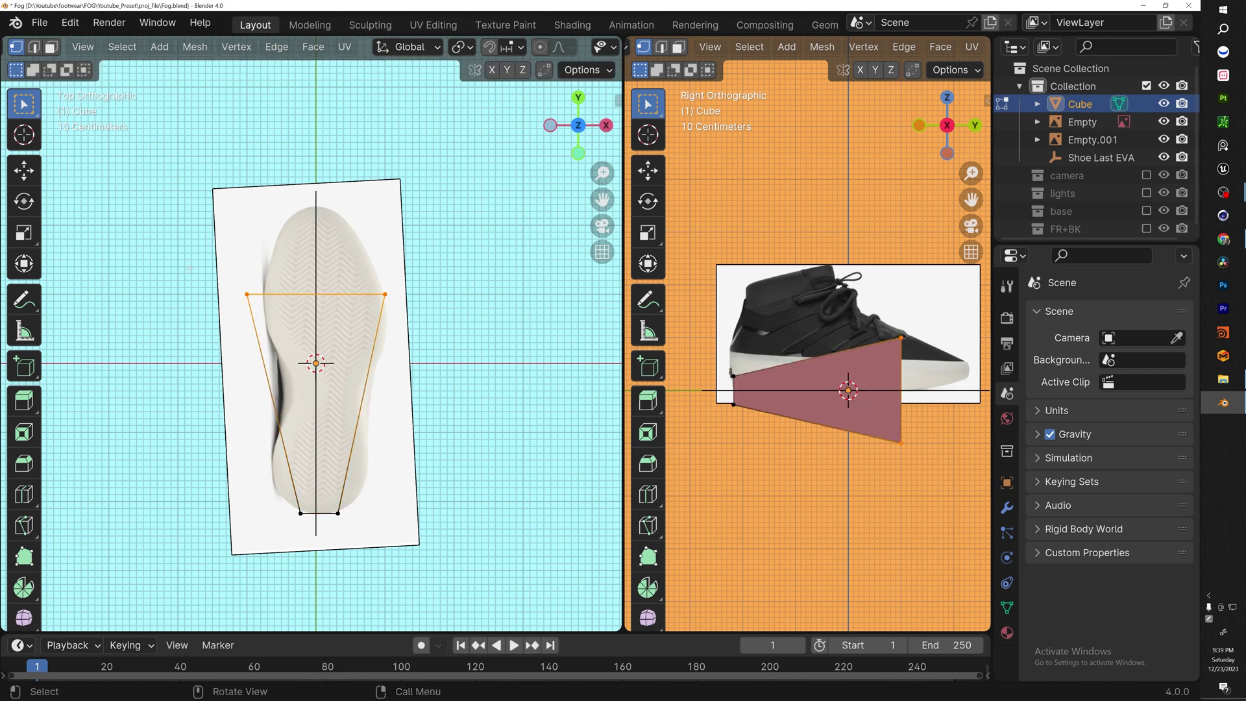
key(g)
click(392, 283)
key(s)
click(336, 221)
Add ten evenly spaced loop cuts across the cube between heel and toe
click(23, 494)
click(331, 361)
click(84, 617)
click(289, 459)
Scale the four cross loops nearest the heel to match the sole's width in the top view
click(23, 104)
alt+click(307, 485)
key(s)
click(291, 476)
alt+click(305, 457)
key(s)
click(281, 453)
alt+click(302, 430)
key(s)
click(260, 425)
alt+click(300, 401)
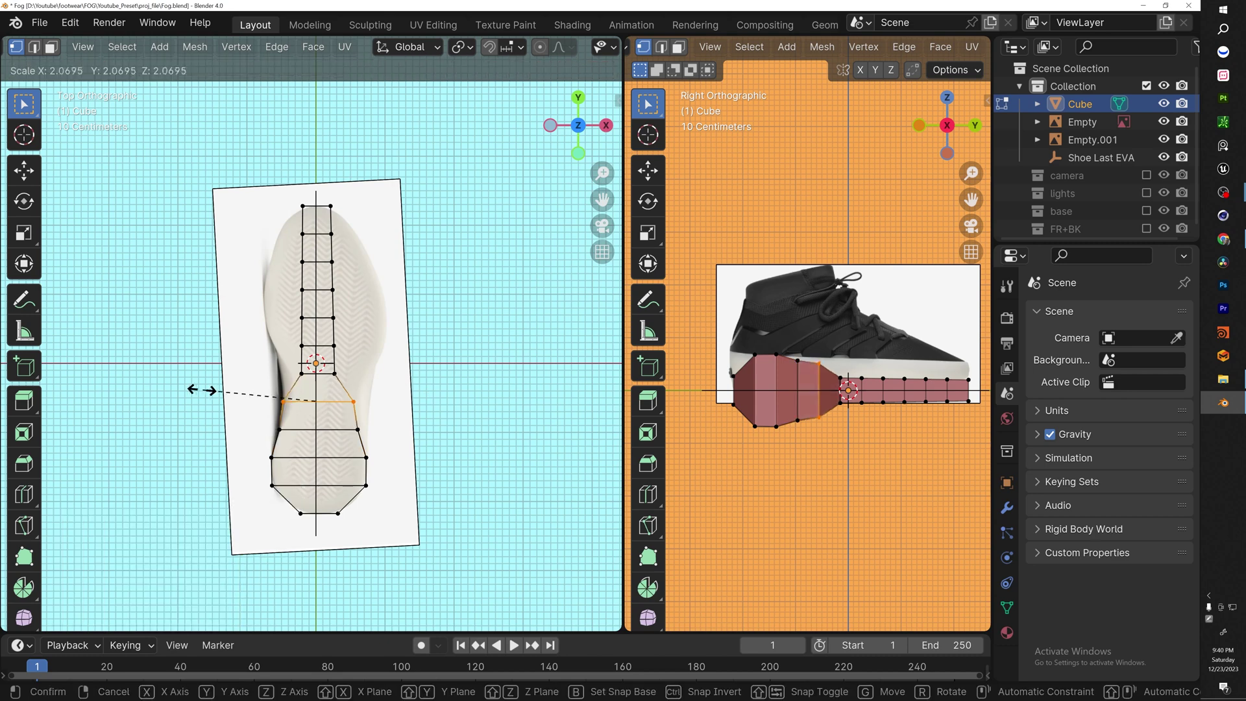
click(239, 392)
Move the midfoot and forefoot side vertices outward onto the sole outline in the top view
click(343, 400)
click(292, 368)
key(g)
click(264, 353)
click(320, 307)
key(g)
click(371, 300)
click(302, 318)
key(g)
click(263, 311)
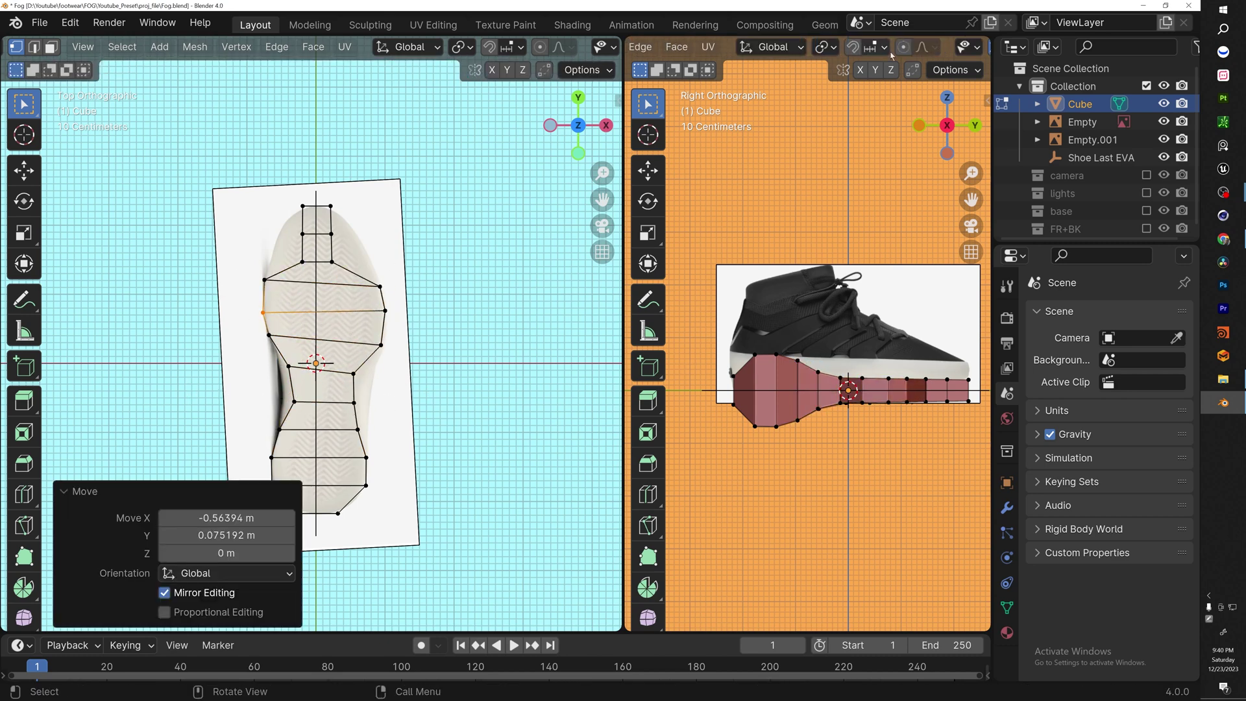
Move the side vertices near the toe onto the sole outline in the top view
click(303, 262)
key(g)
click(242, 245)
click(331, 234)
key(g)
click(354, 228)
shift+middle_drag(351, 390, 364, 298)
click(354, 301)
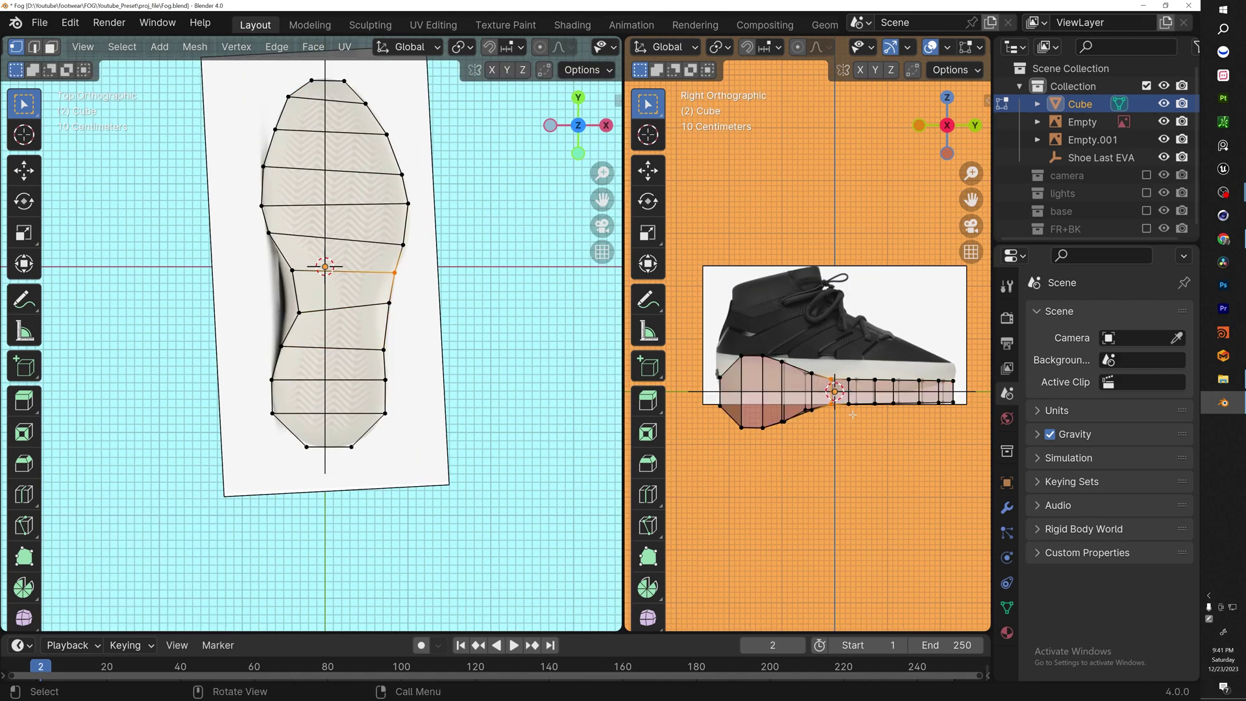
Raise the mesh's bottom vertices from heel to toe onto the sole's lower edge in the right side view
key(g)
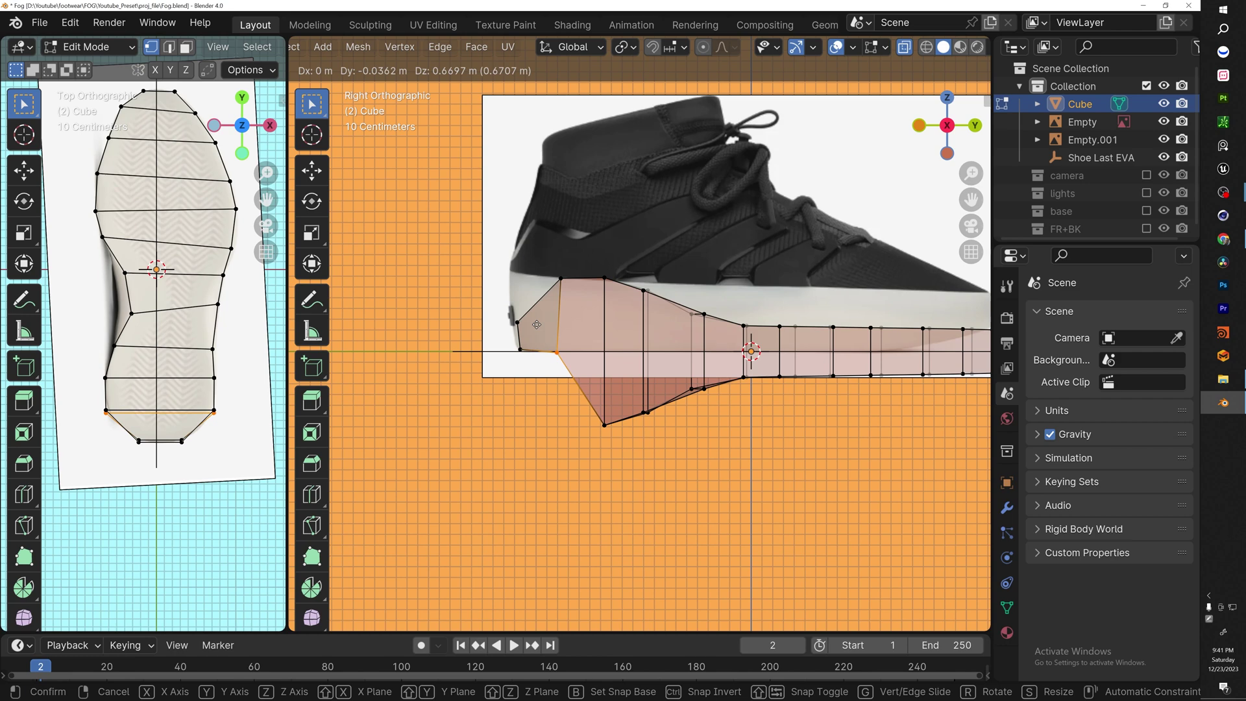
click(537, 325)
drag(620, 442, 569, 381)
key(g)
click(567, 306)
drag(662, 432, 599, 375)
key(g)
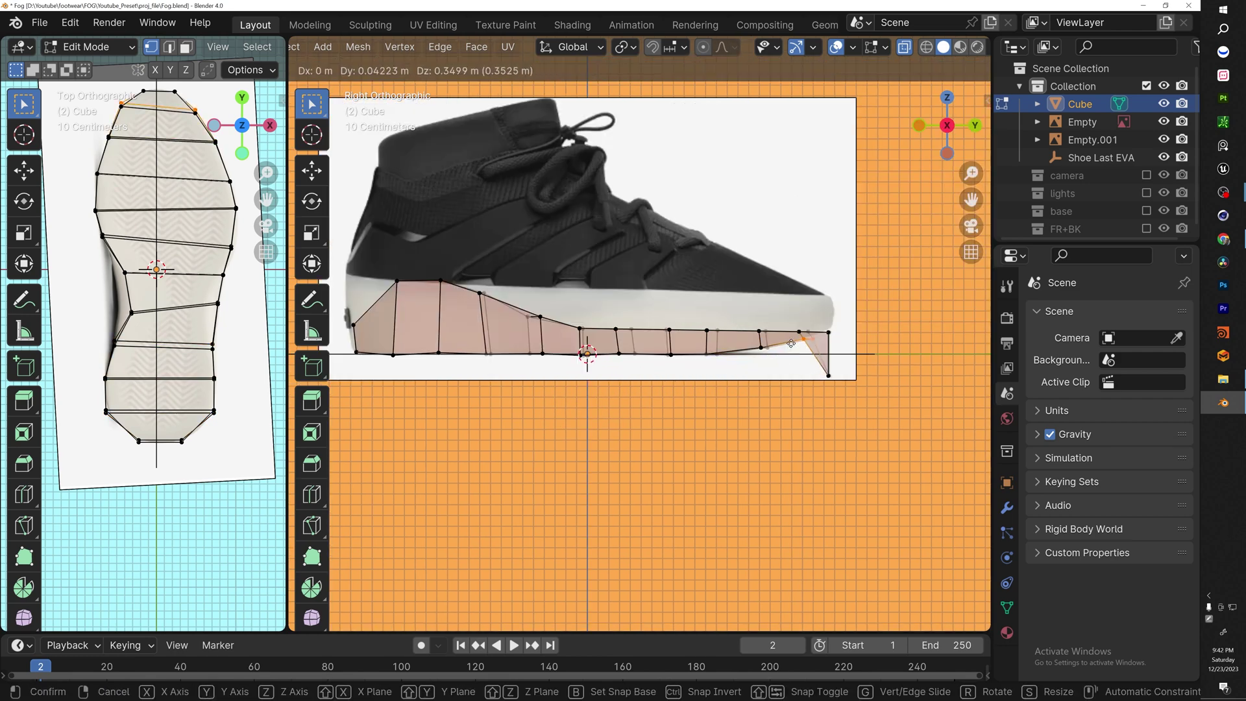
click(814, 382)
drag(793, 365, 850, 396)
key(g)
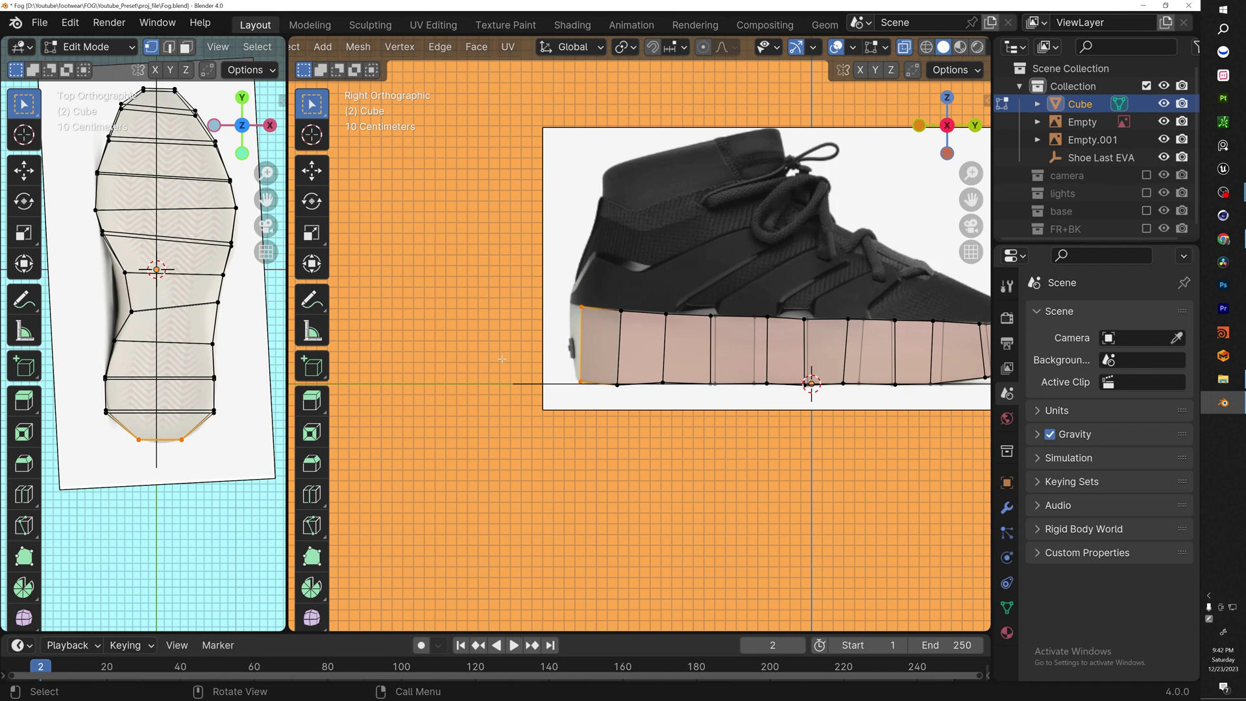
Extend the heel end to the back of the midsole, then add a loop cut near it and adjust the lower heel vertices
key(g)
click(574, 345)
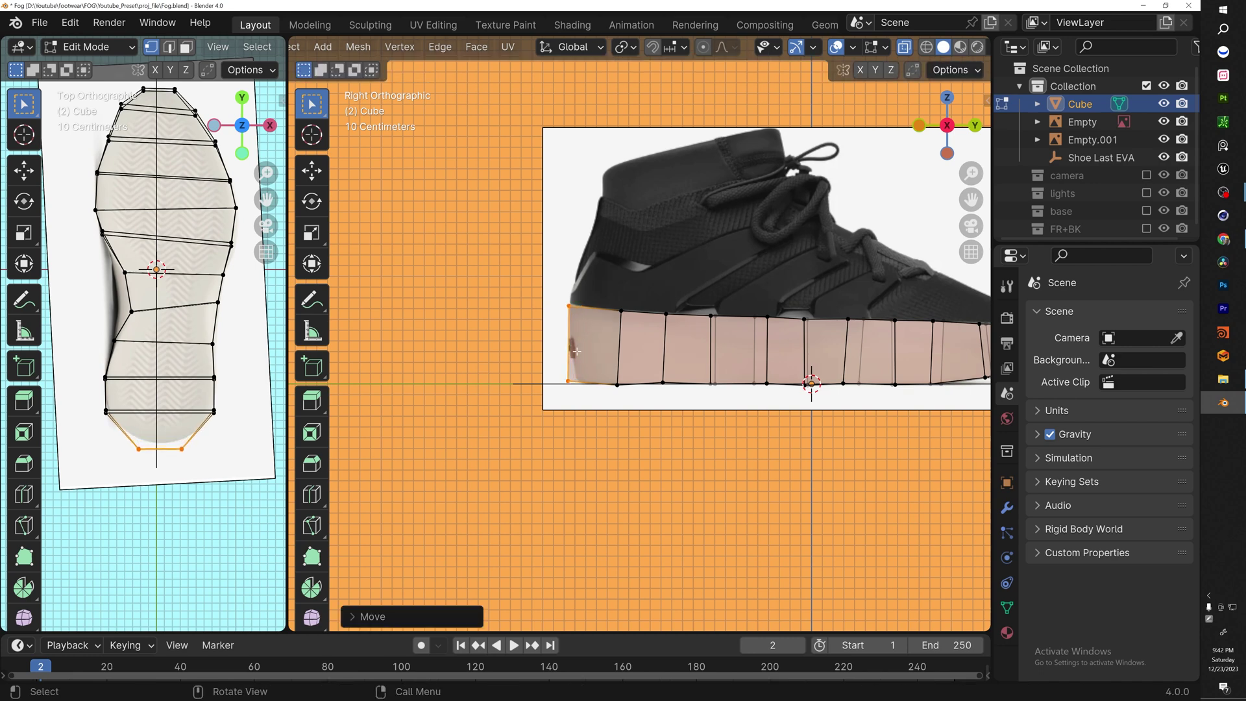
key(ctrl+r)
key(w)
mouse_move(601, 401)
mouse_down()
mouse_move(583, 372)
mouse_move(567, 379)
mouse_move(587, 388)
mouse_up()
key(g)
click(592, 373)
key(g)
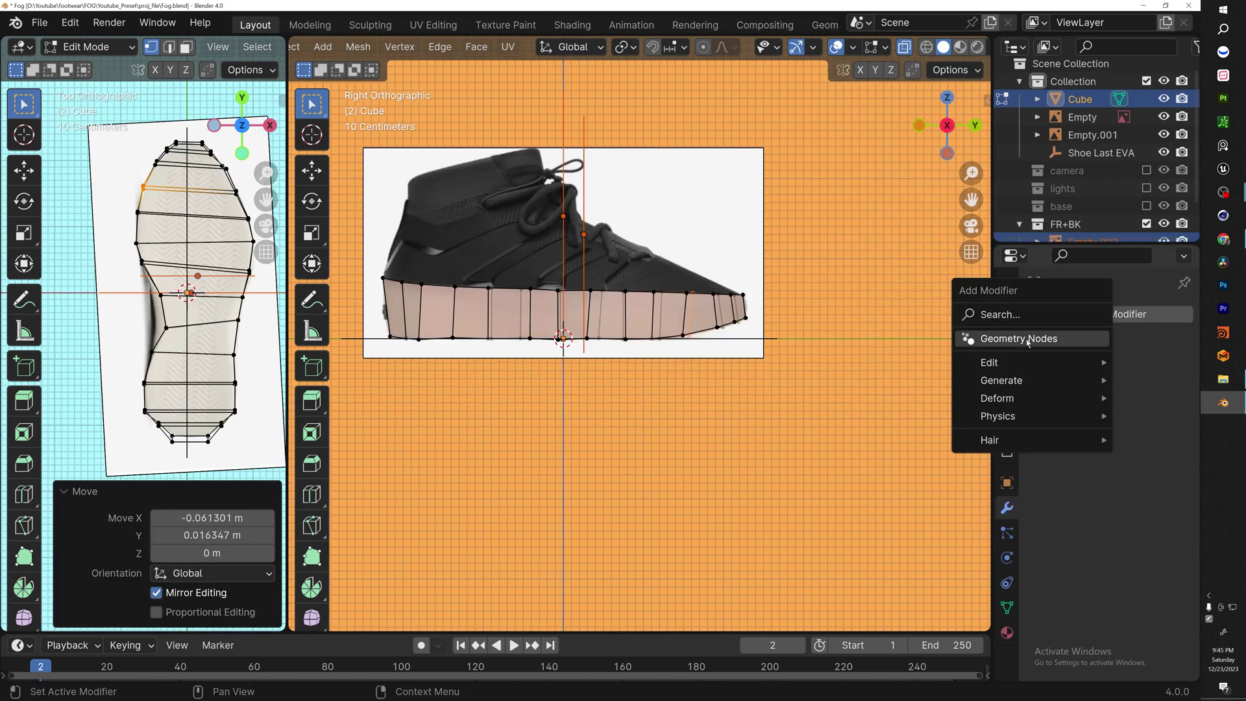
Add a Subdivision Surface modifier to the sole mesh and display its result on the edit cage
click(1032, 314)
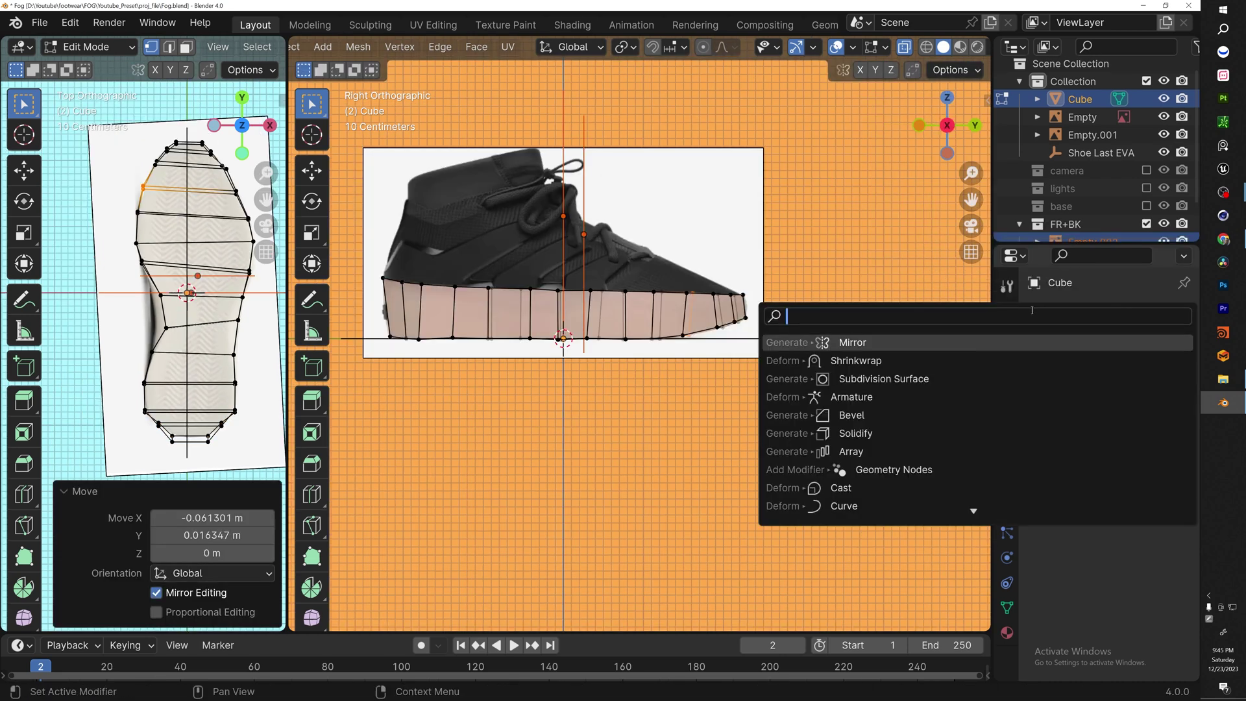
click(884, 381)
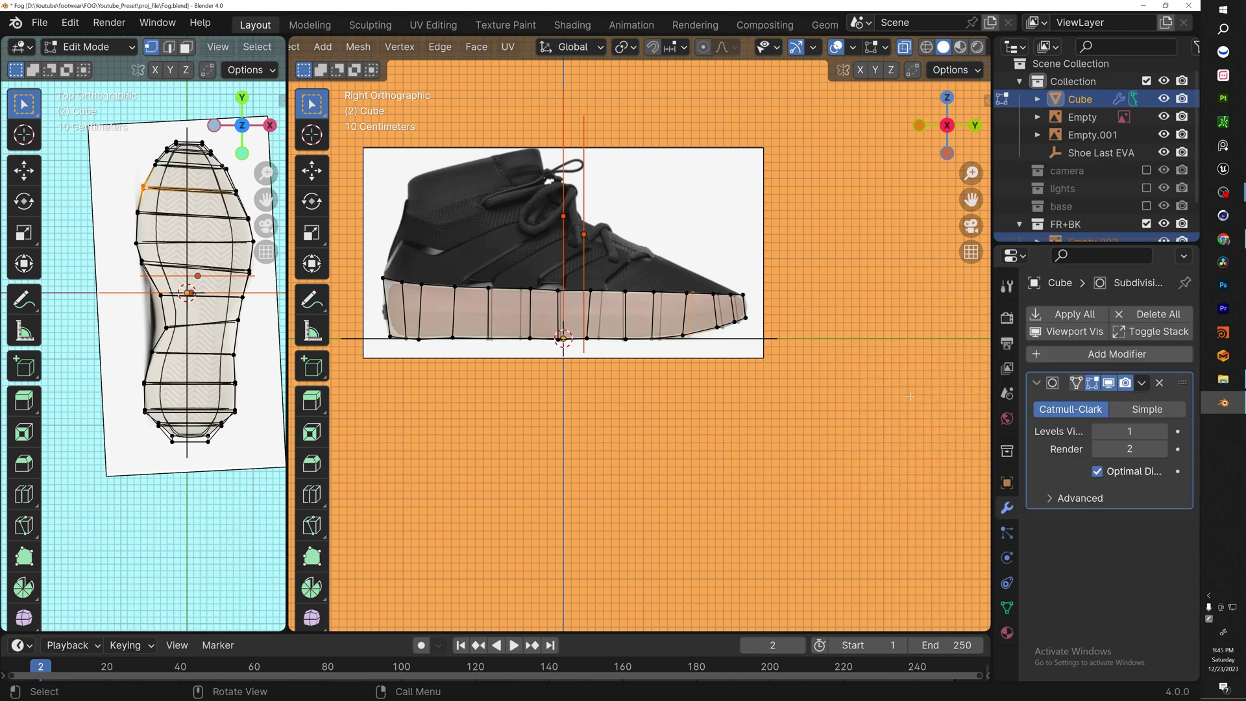
scroll(890, 390, up, 1)
click(1076, 384)
Crease the selected lower outline edges of the sole, returning their mean bevel weight to 0
key(2)
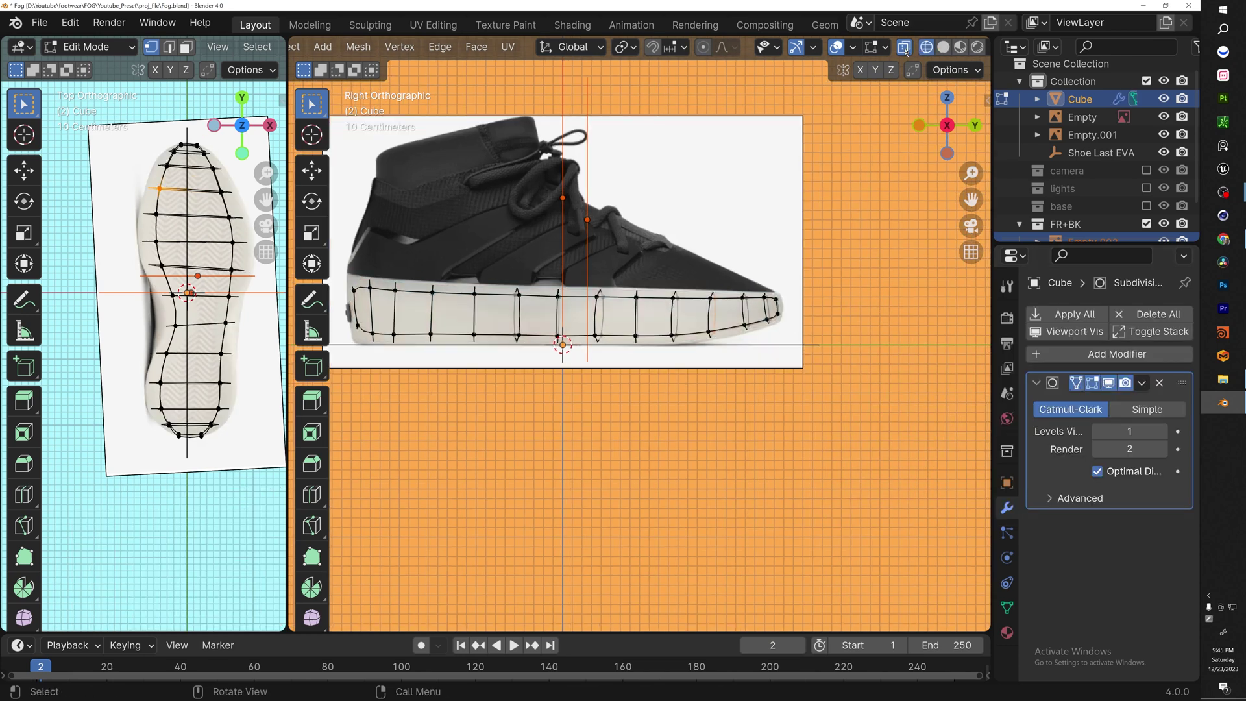
click(985, 98)
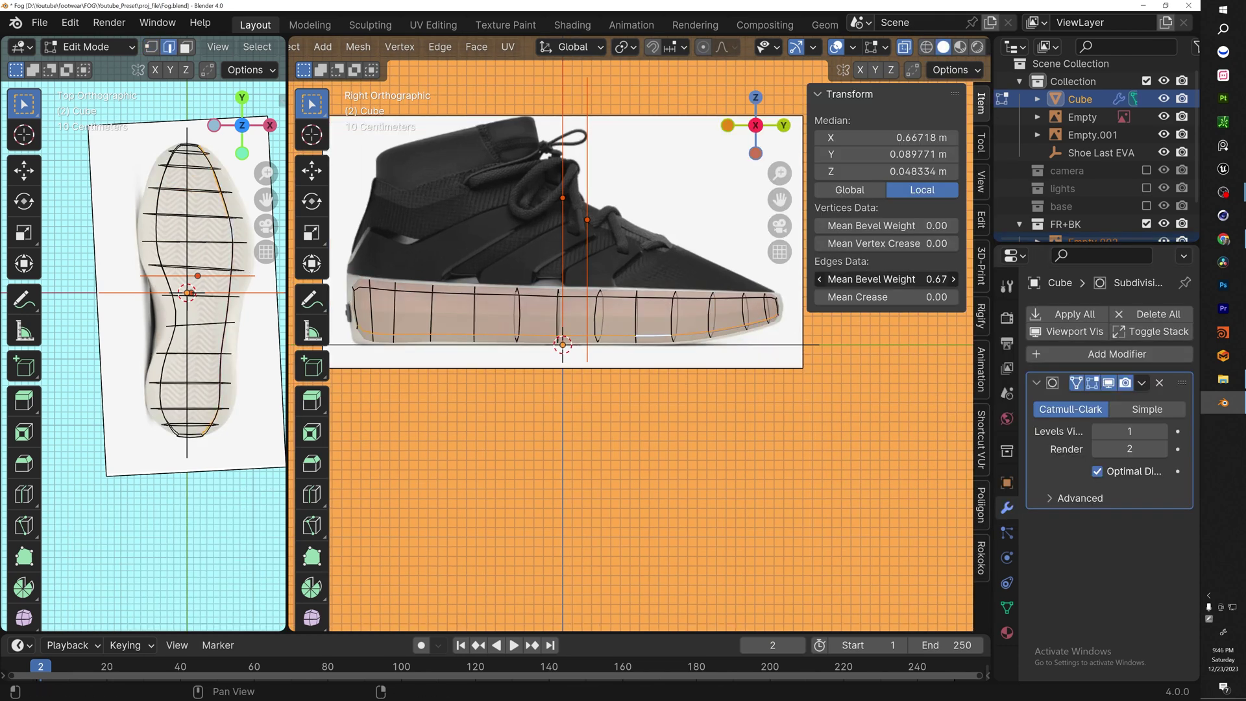
drag(870, 280, 815, 279)
drag(918, 297, 957, 297)
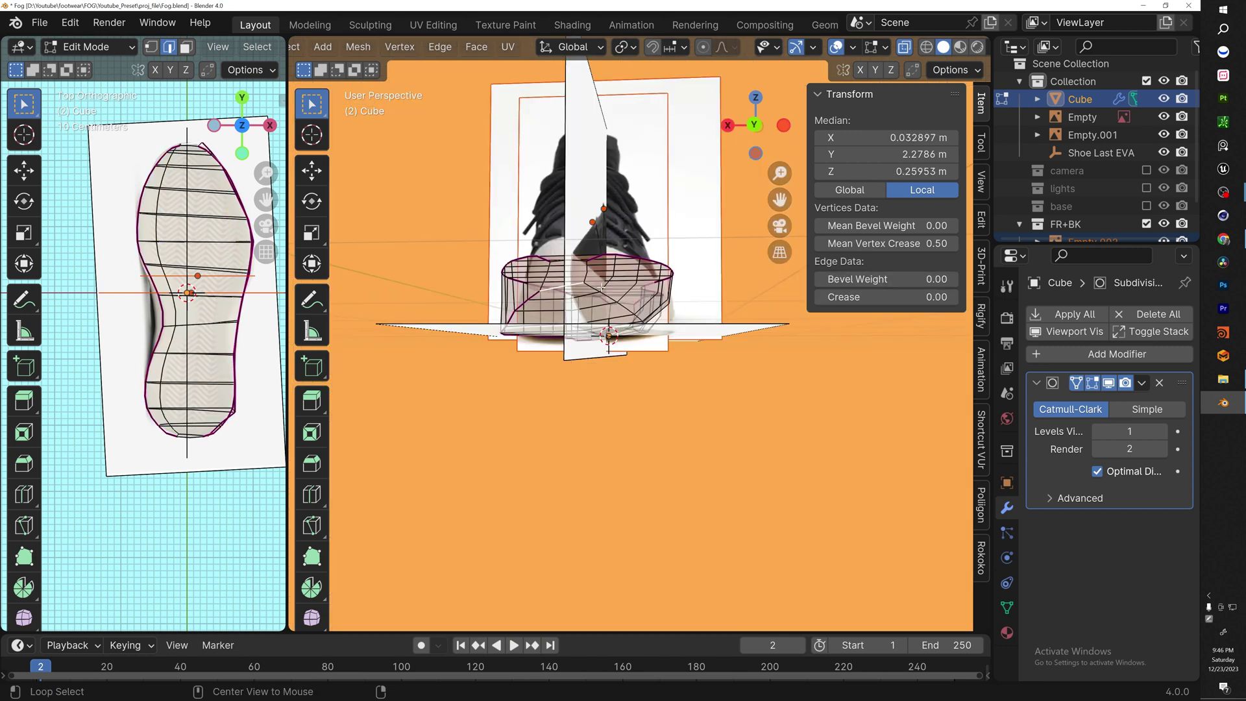
Select the lower edge loop on the sole's opposite long side and undo the stray edge selection
alt+click(586, 279)
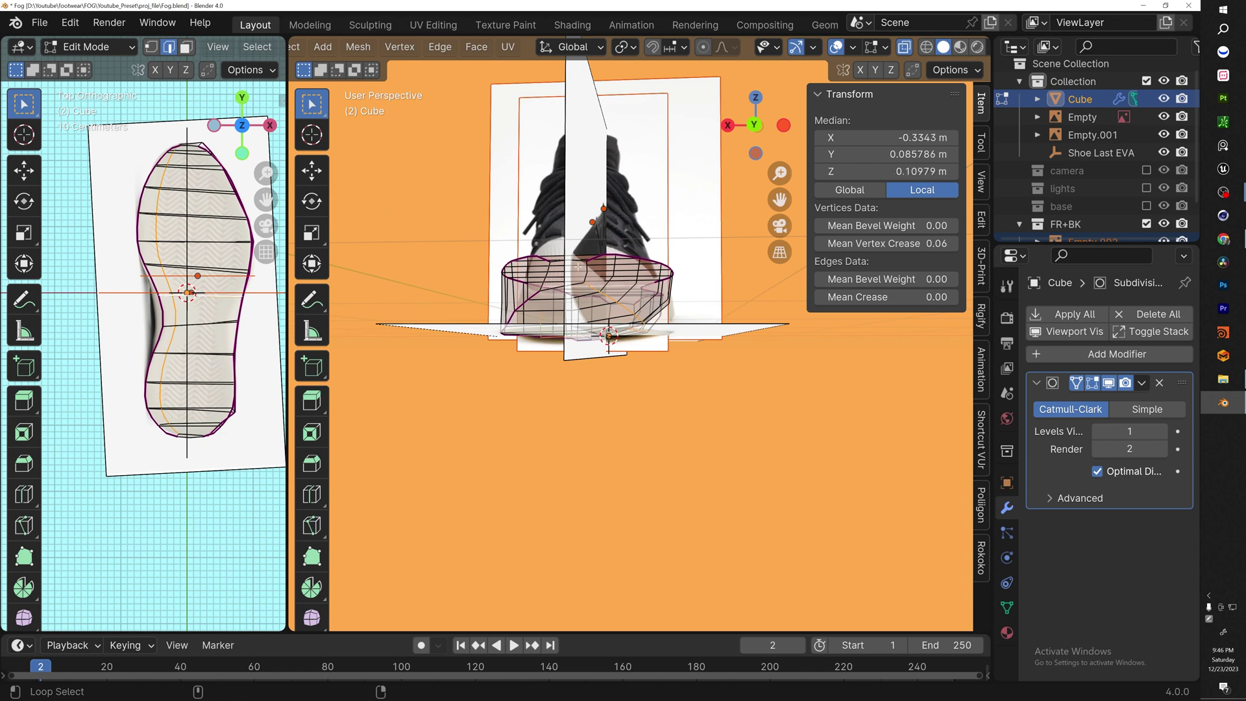
middle_drag(568, 287, 570, 301)
key(ctrl+z)
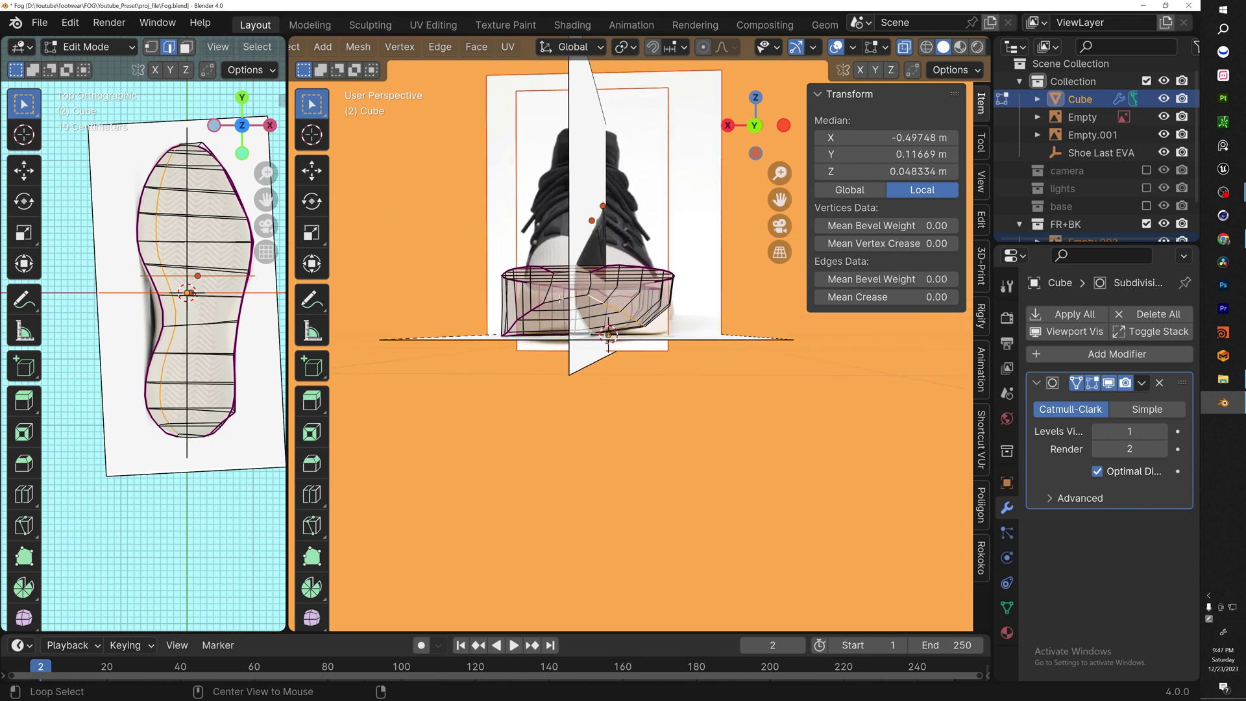
middle_drag(563, 272, 556, 257)
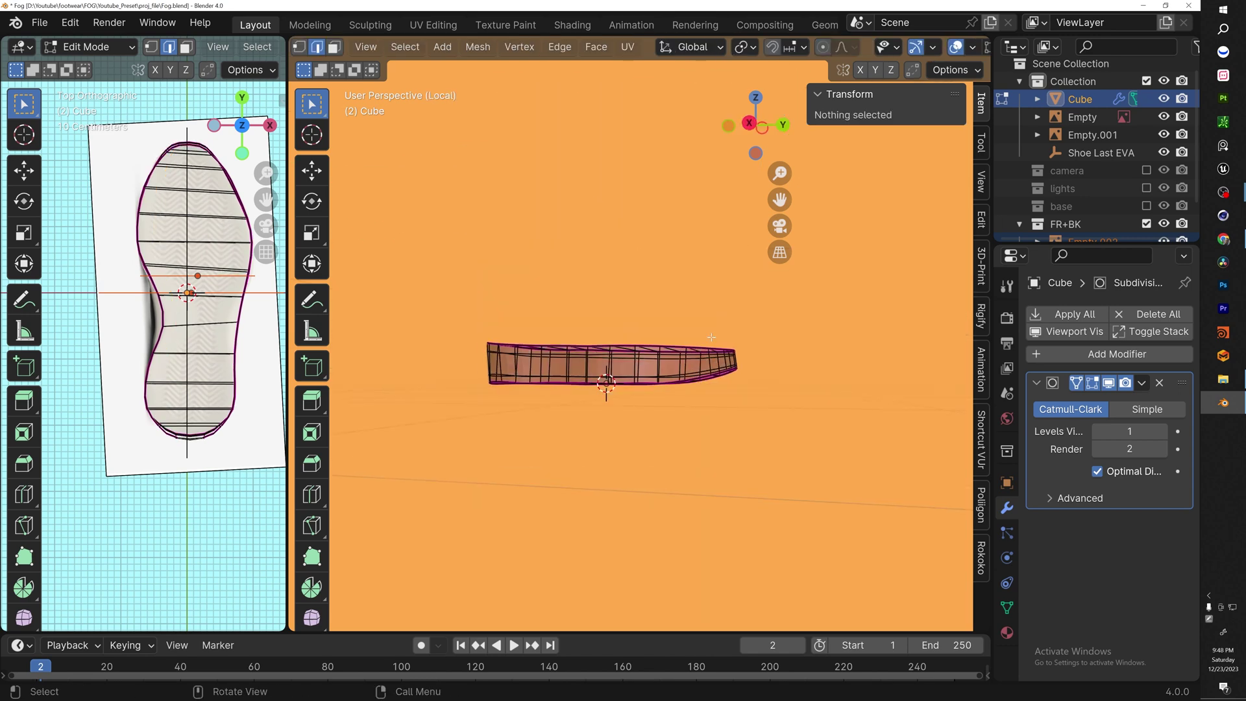
Turn off X-ray and apply smooth shading to the isolated sole in Object Mode
scroll(610, 364, up, 3)
key(alt+z)
middle_drag(675, 324, 720, 415)
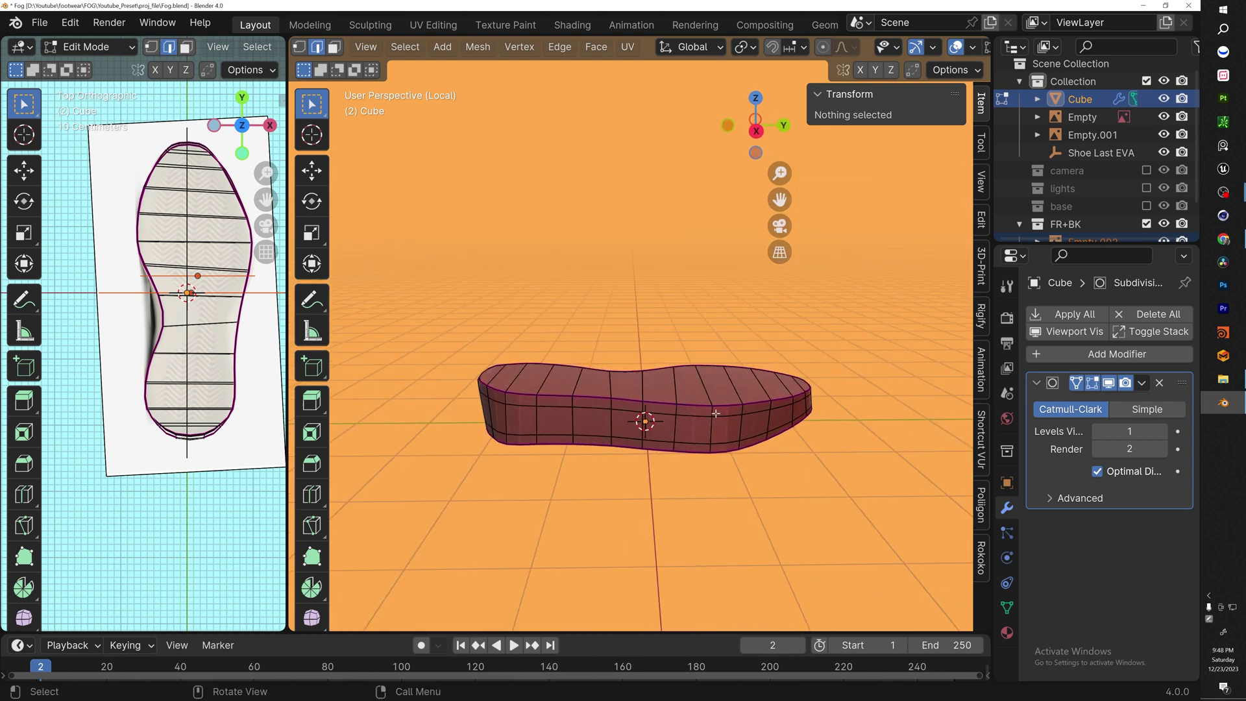
key(Tab)
right_click(720, 415)
click(656, 212)
middle_drag(665, 312, 616, 329)
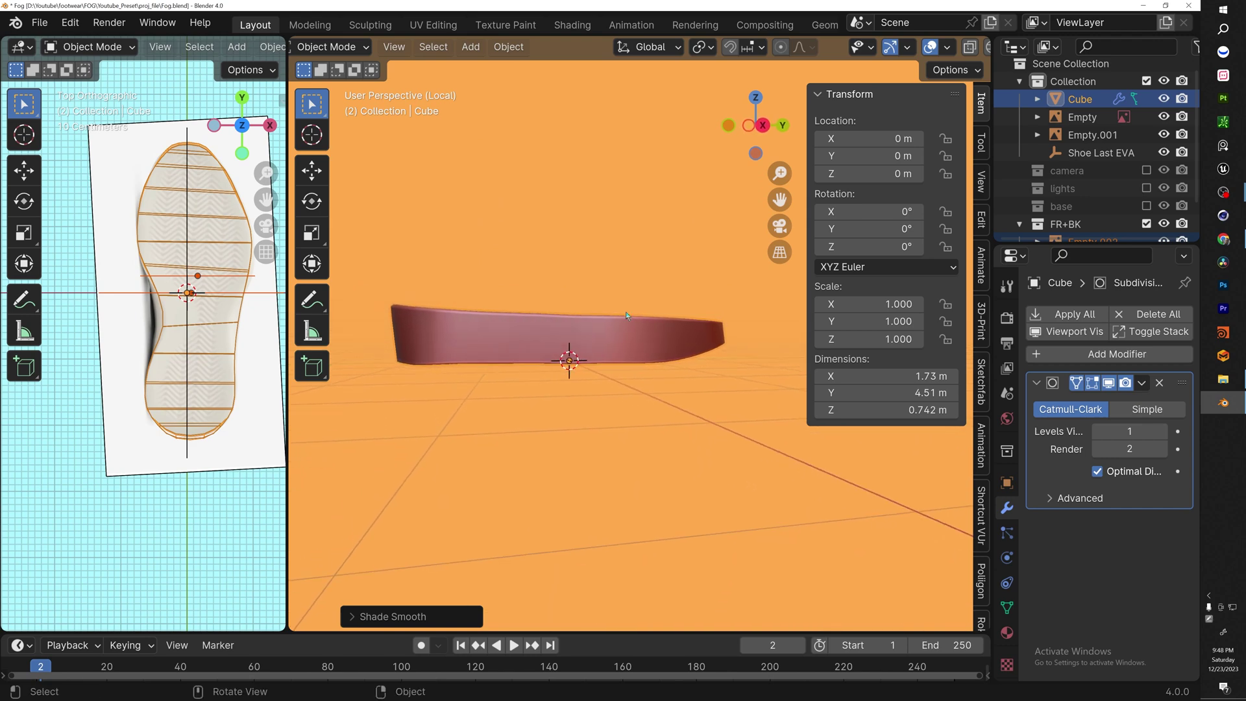
Return to mesh editing and move the heel vertices to follow the midsole's rear profile in the side view
key(Tab)
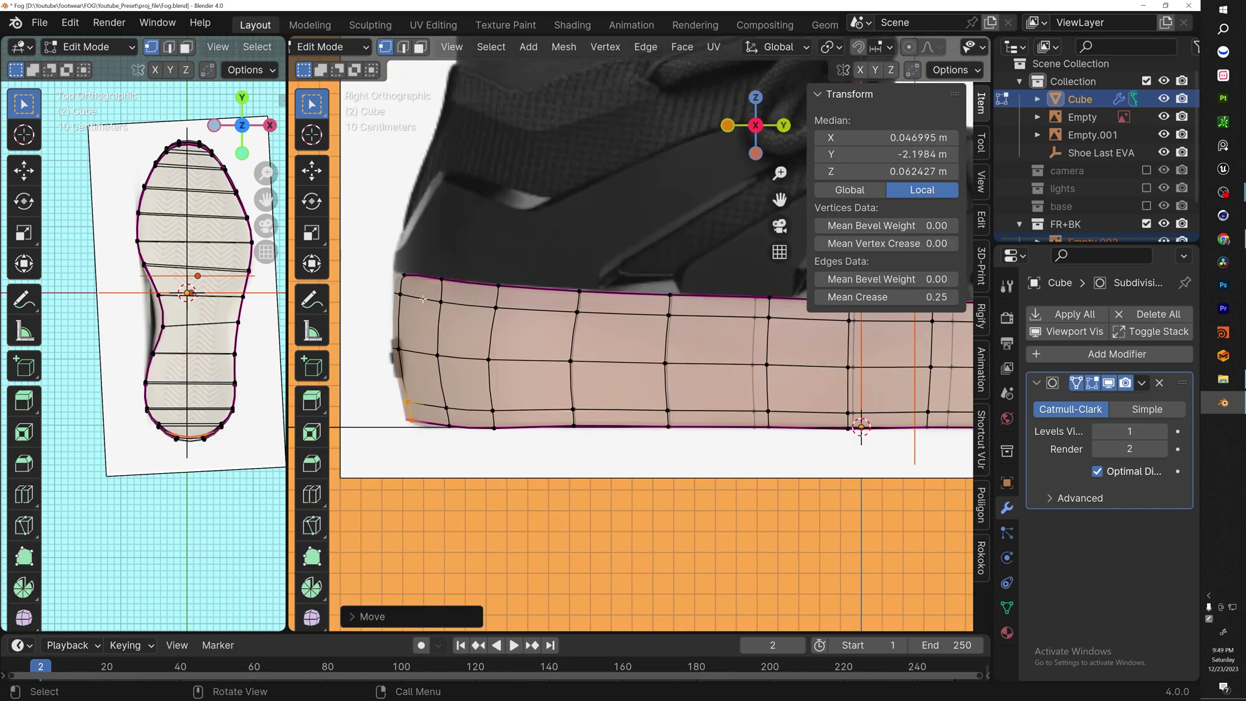
key(g)
click(378, 239)
drag(456, 262, 425, 281)
key(g)
click(424, 277)
key(g)
click(424, 277)
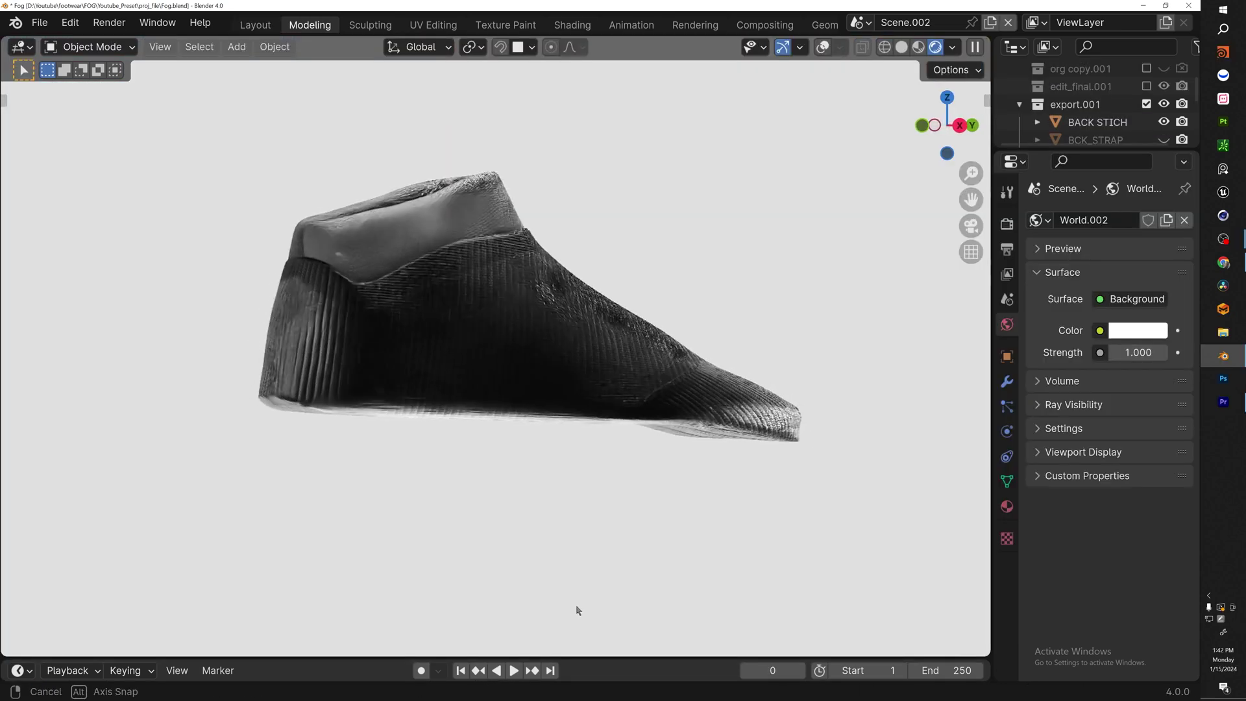
middle_drag(578, 610, 275, 606)
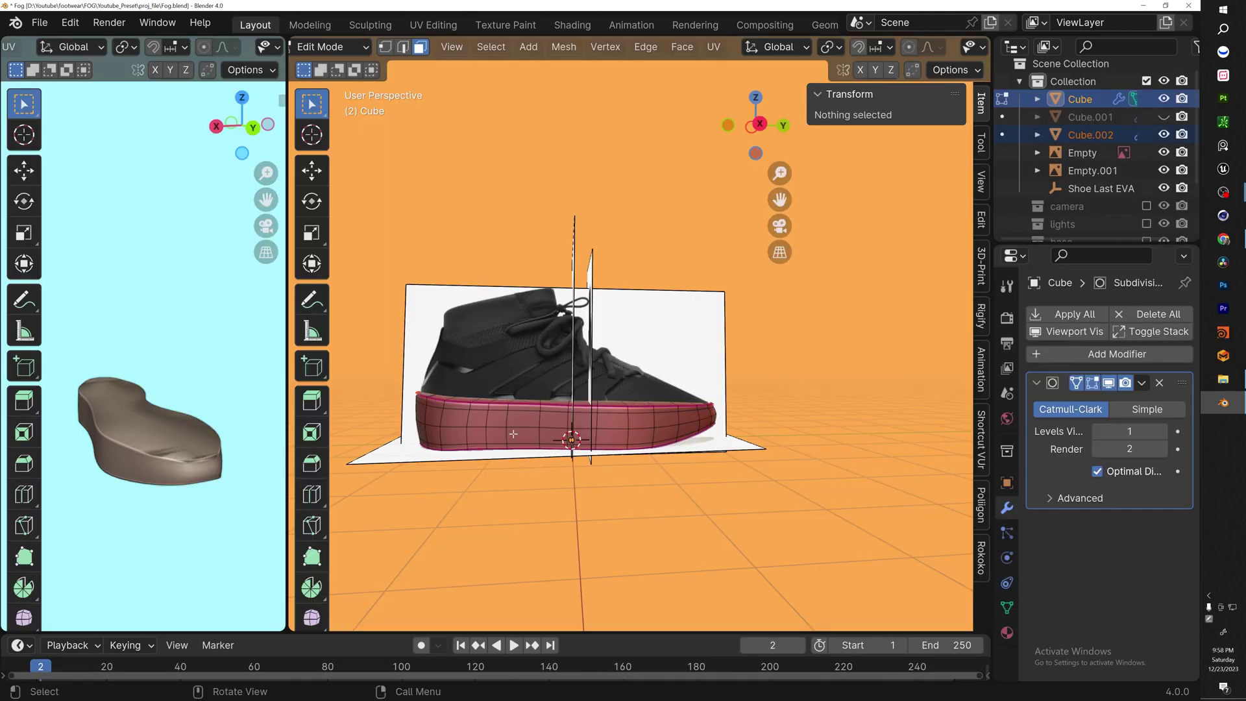
Switch editing to the Cube.002 mesh and extrude its long side edge path about 0.37 m upward along Z
scroll(553, 431, up, 2)
middle_drag(642, 380, 675, 393)
key(a)
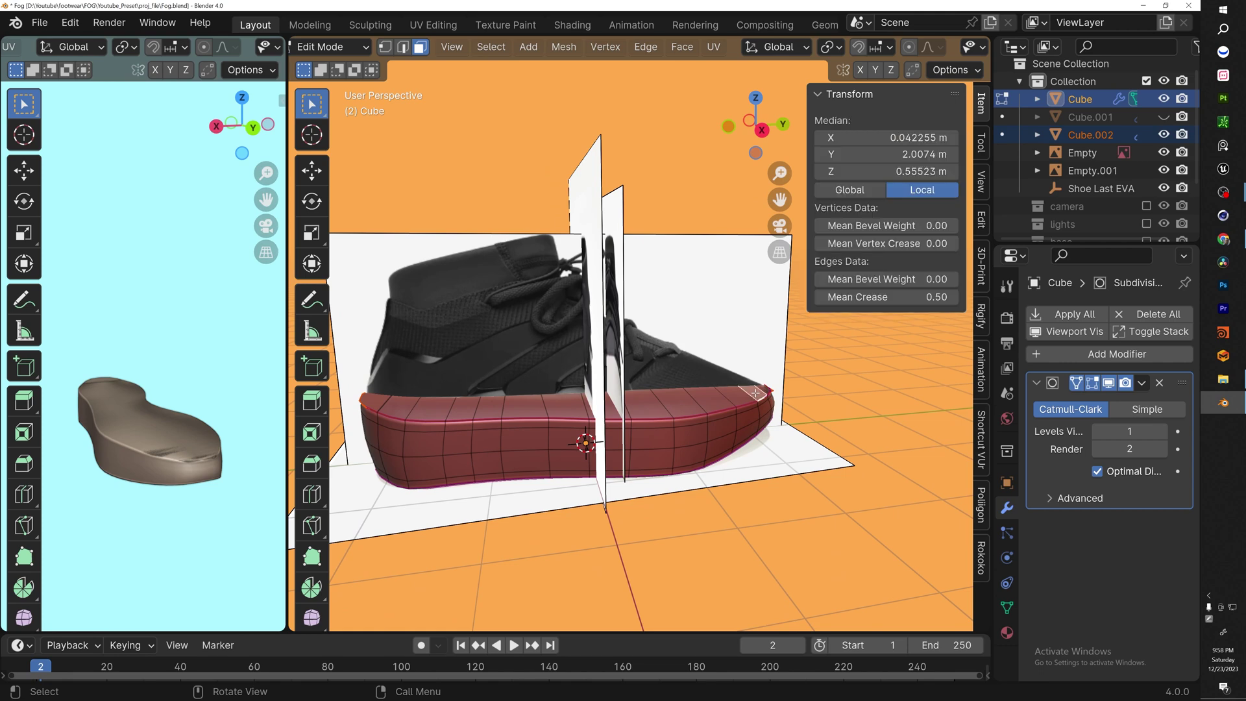
key(Tab)
click(748, 399)
key(Tab)
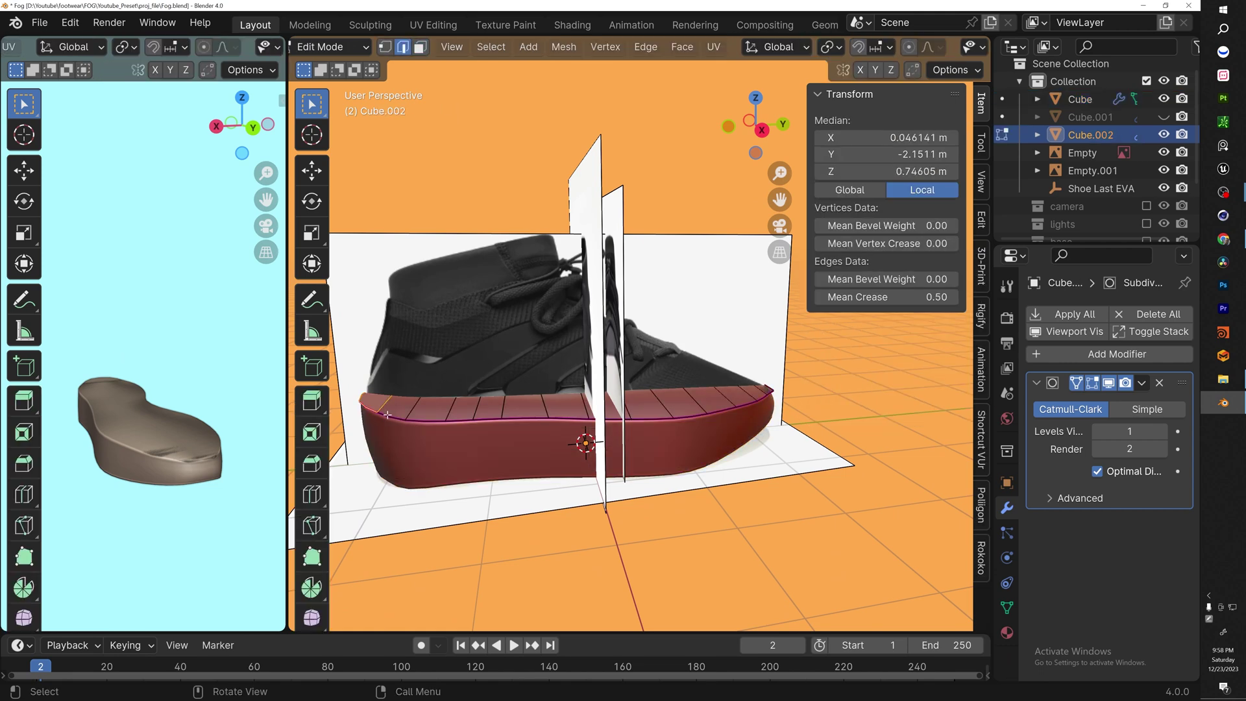
shift+click(437, 415)
key(e)
key(z)
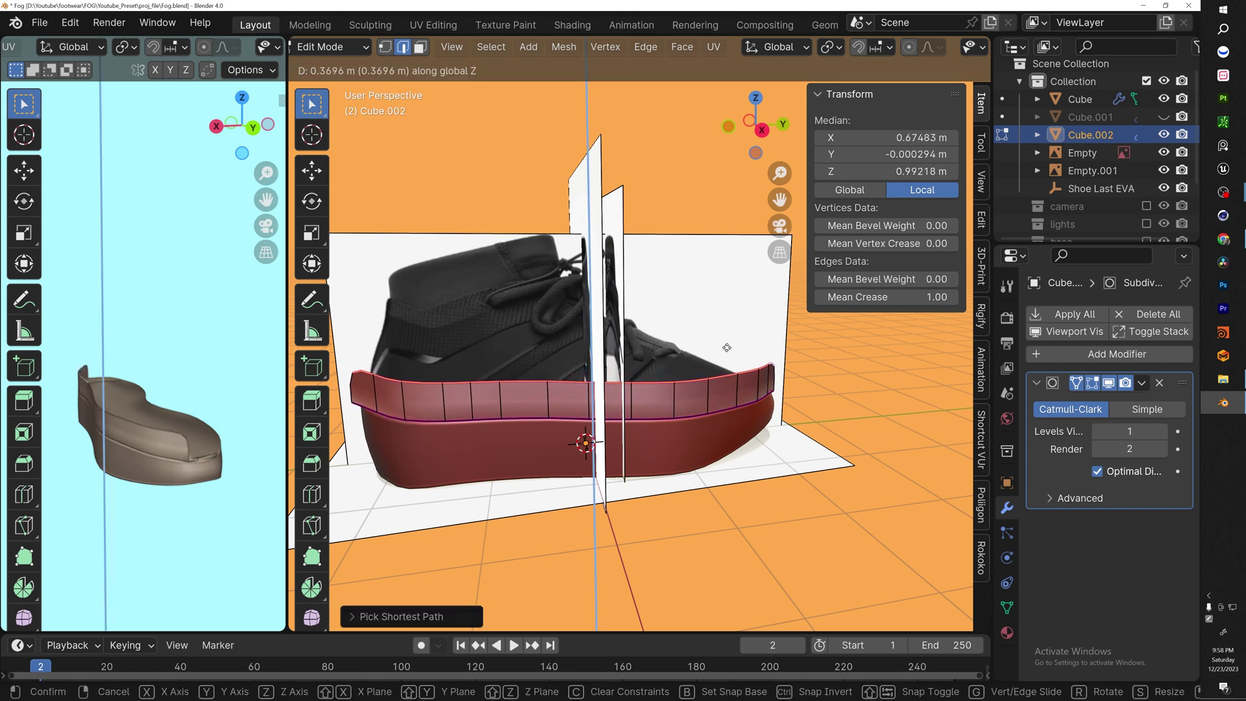
click(724, 348)
Extrude a chain of vertices from the rear upper corner up along the shoe's heel outline in the right side view
middle_drag(724, 347, 426, 365)
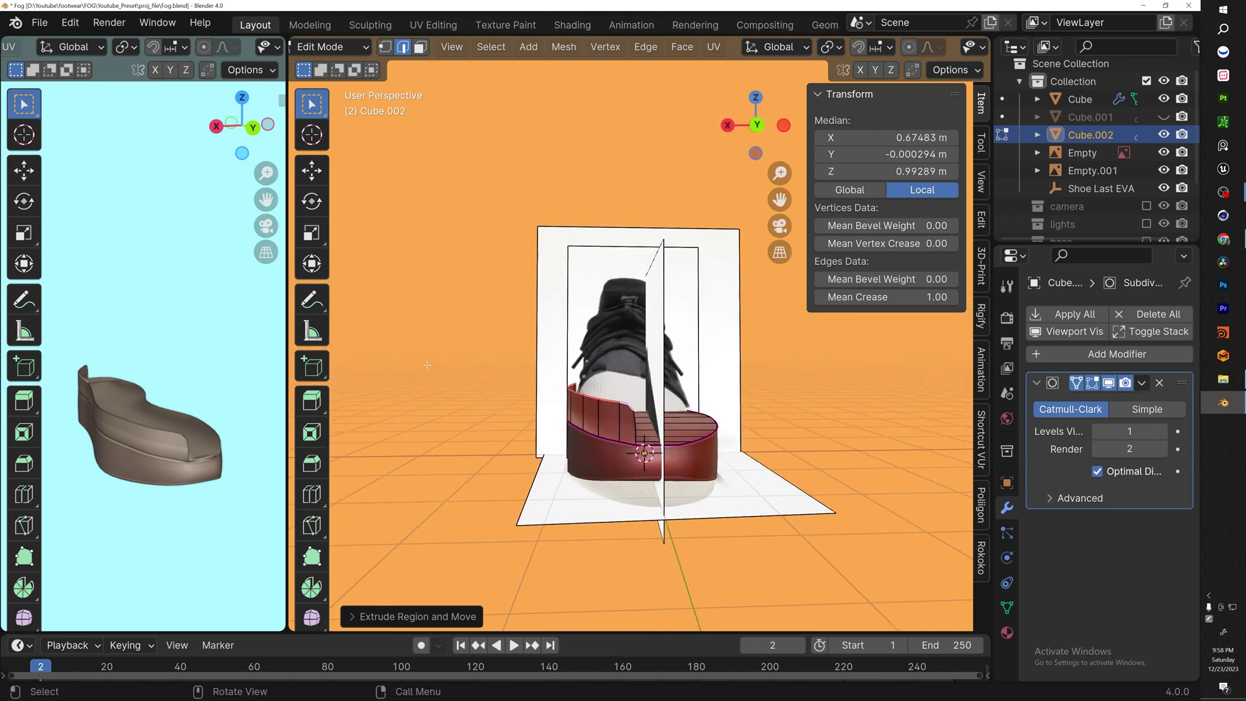
key(KP_1)
key(KP_3)
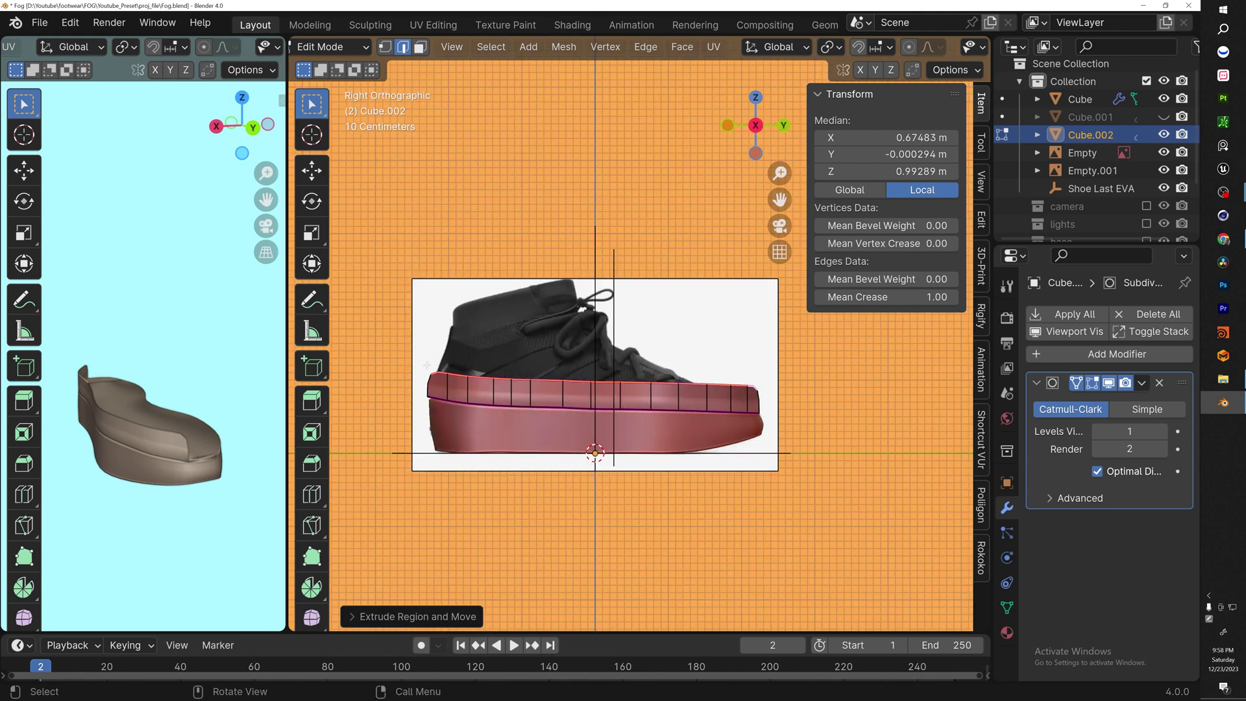
scroll(471, 495, up, 3)
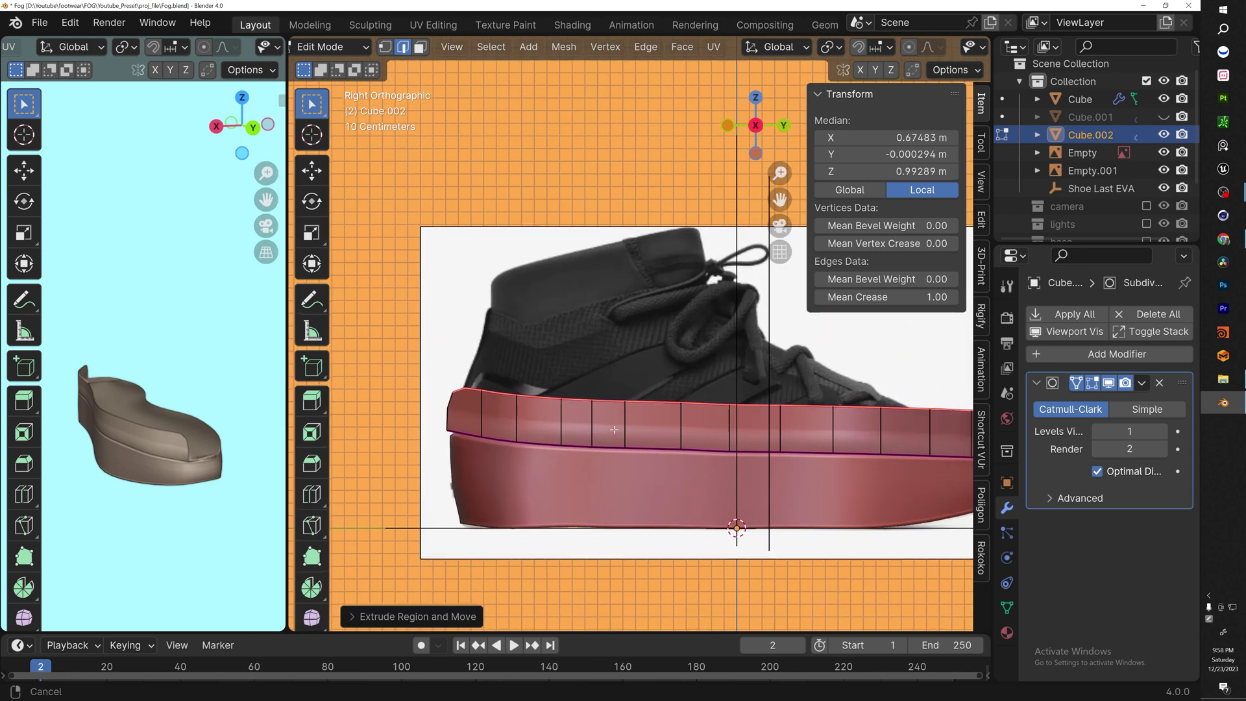
key(1)
click(451, 403)
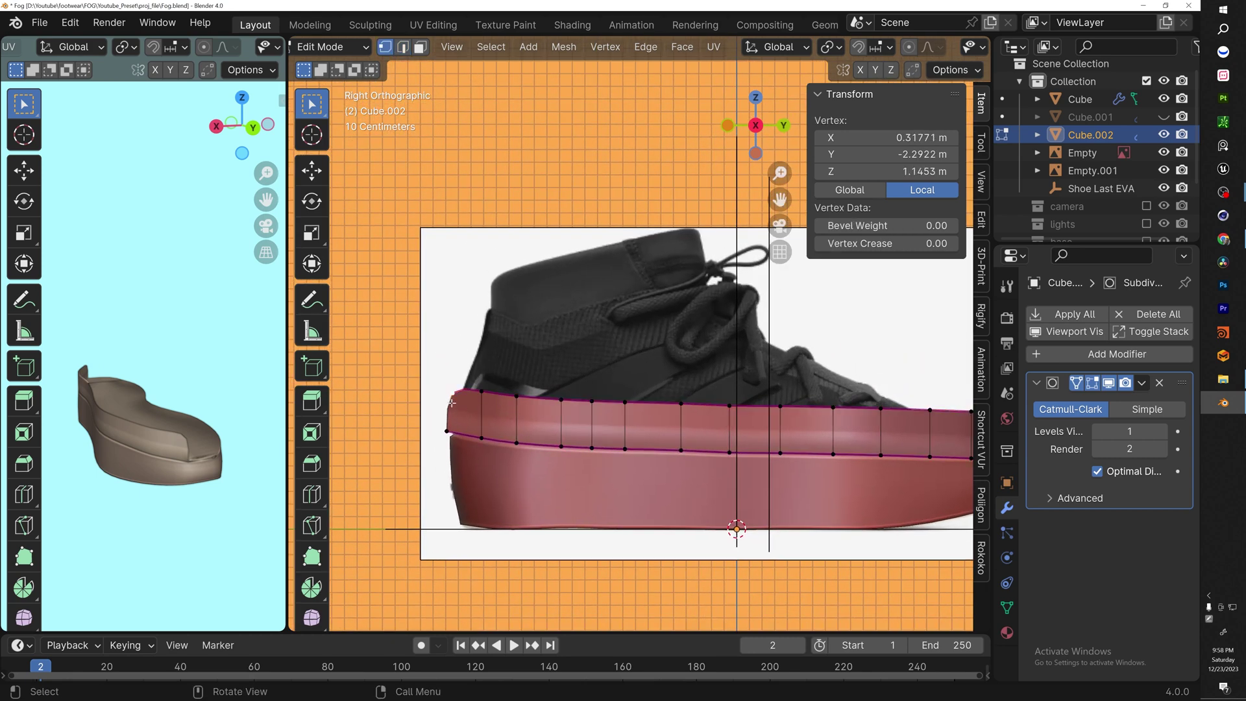
drag(458, 393, 523, 392)
click(463, 391)
key(e)
click(484, 368)
key(e)
click(504, 321)
key(g)
click(512, 281)
Extend the vertex chain forward with three extrusions along the top edge of the ankle collar
key(e)
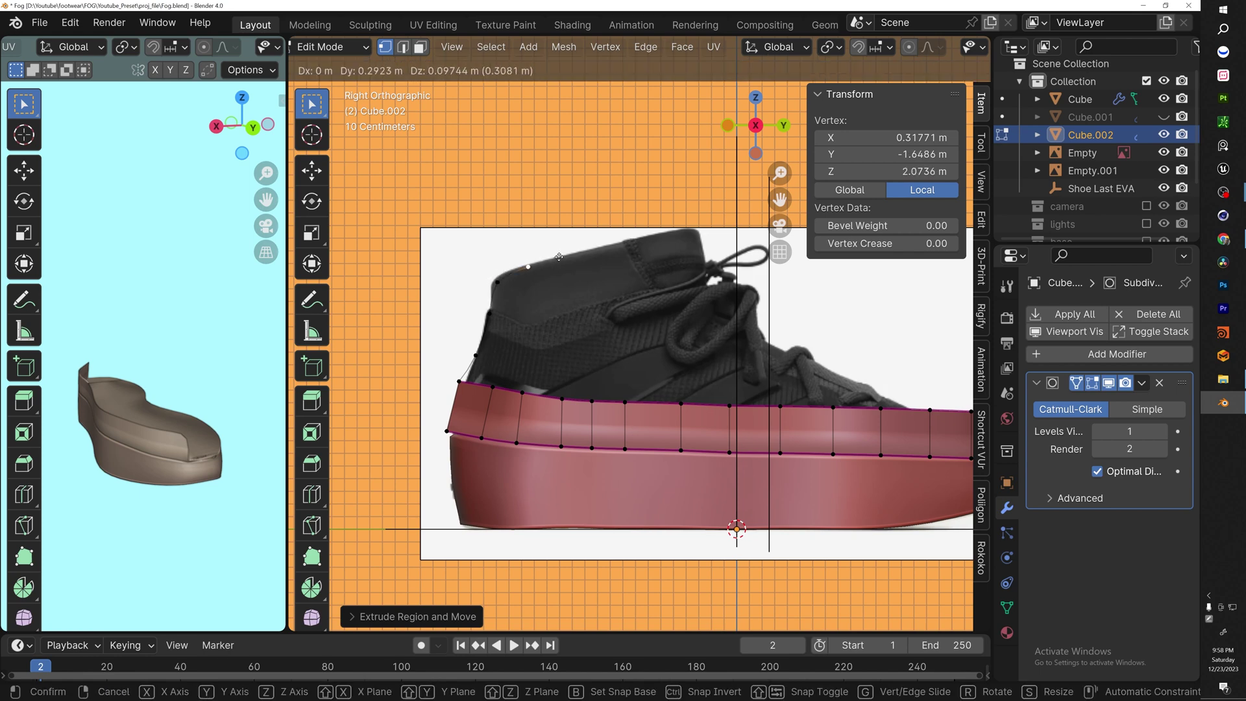
click(597, 248)
key(e)
click(665, 237)
key(e)
click(702, 230)
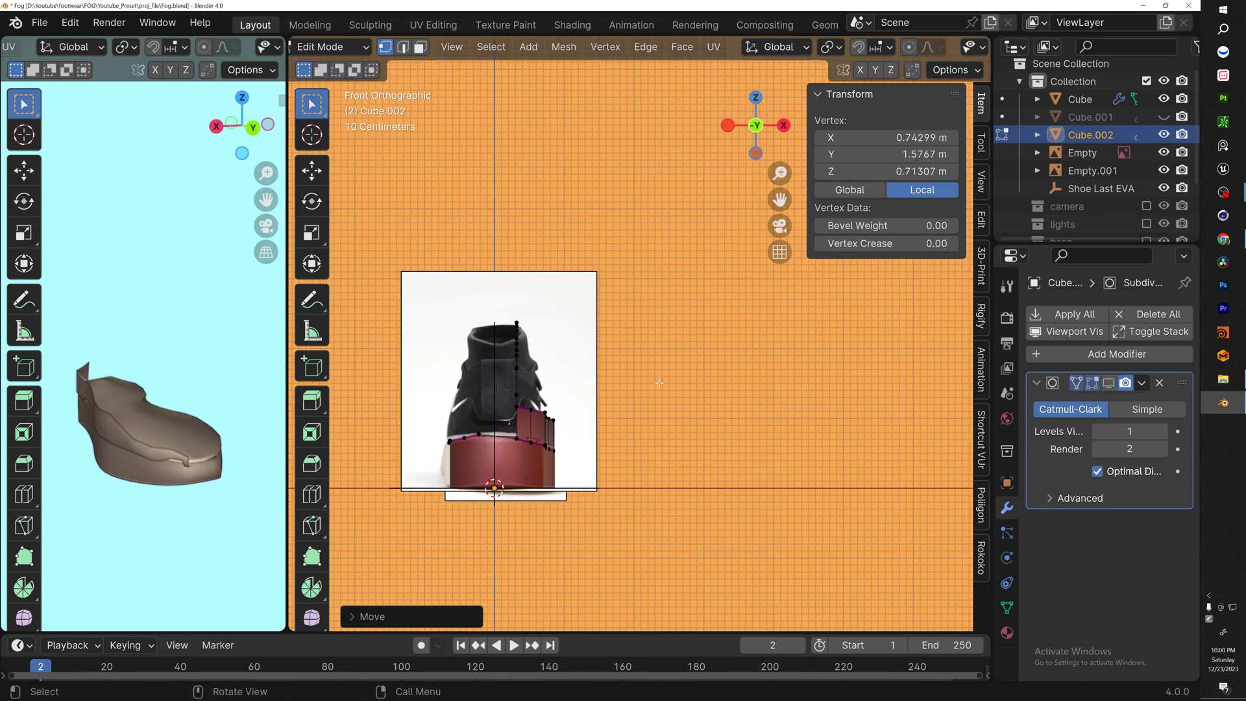
In the front view, move the lower heel and ankle outline vertices outward to the side silhouette of the shoe reference
scroll(483, 474, up, 3)
click(519, 320)
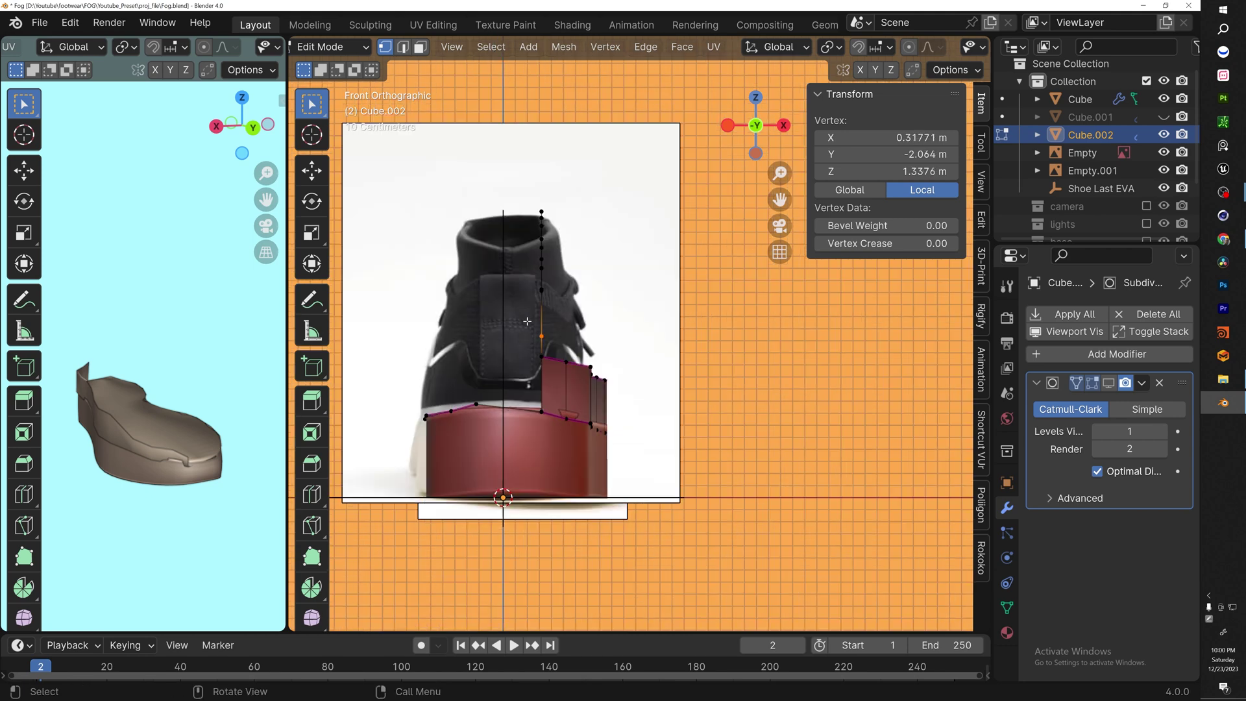
key(g)
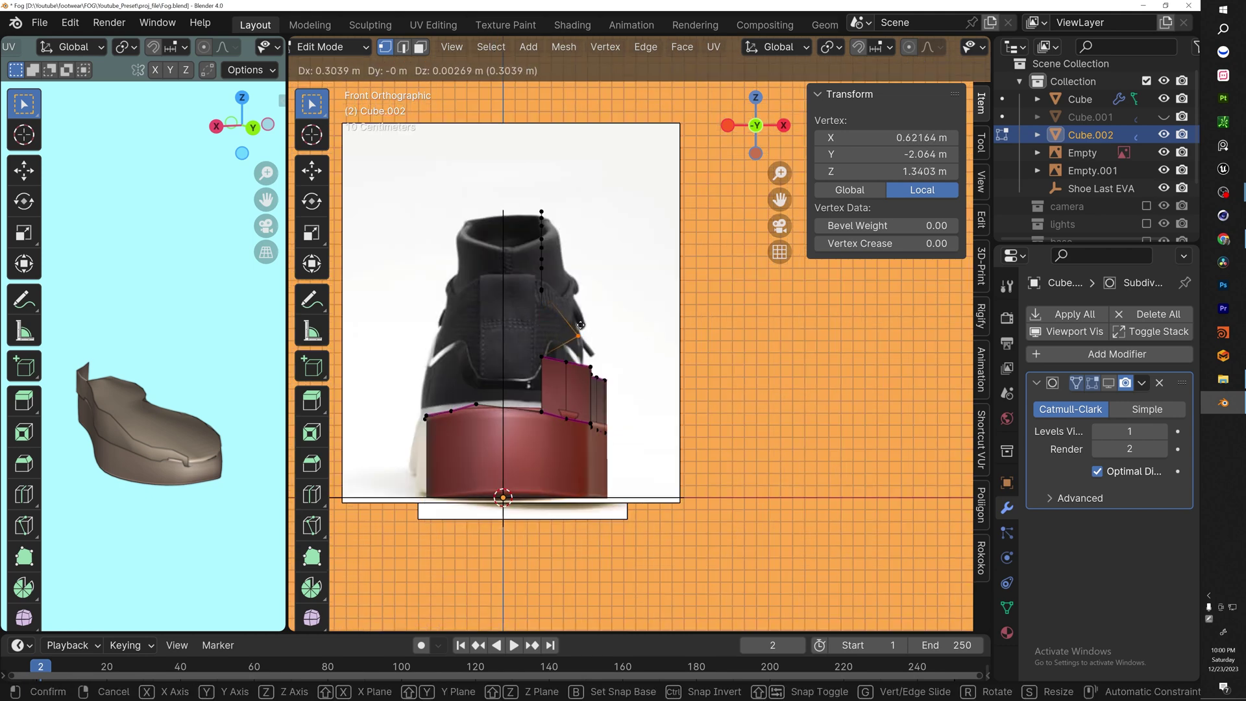
click(580, 324)
drag(560, 305, 519, 277)
key(g)
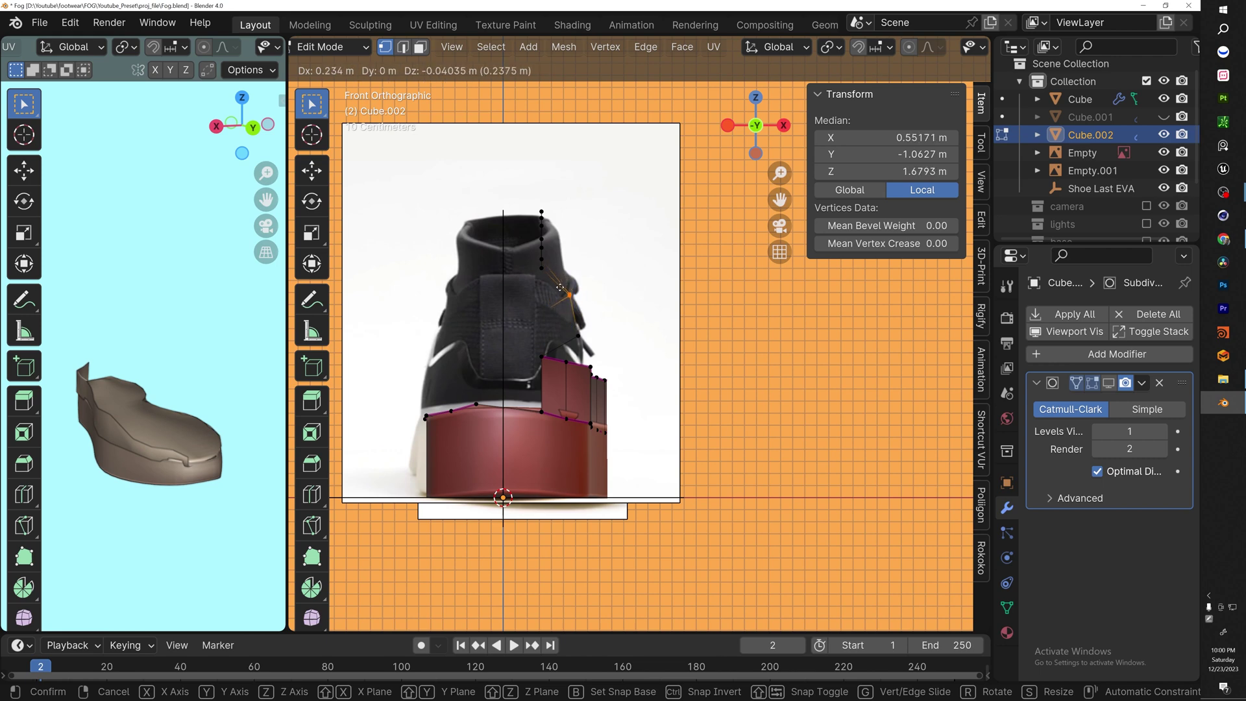
click(559, 287)
Move the upper ankle and collar outline vertices outward to match the shoe's width in the front view
click(542, 257)
key(g)
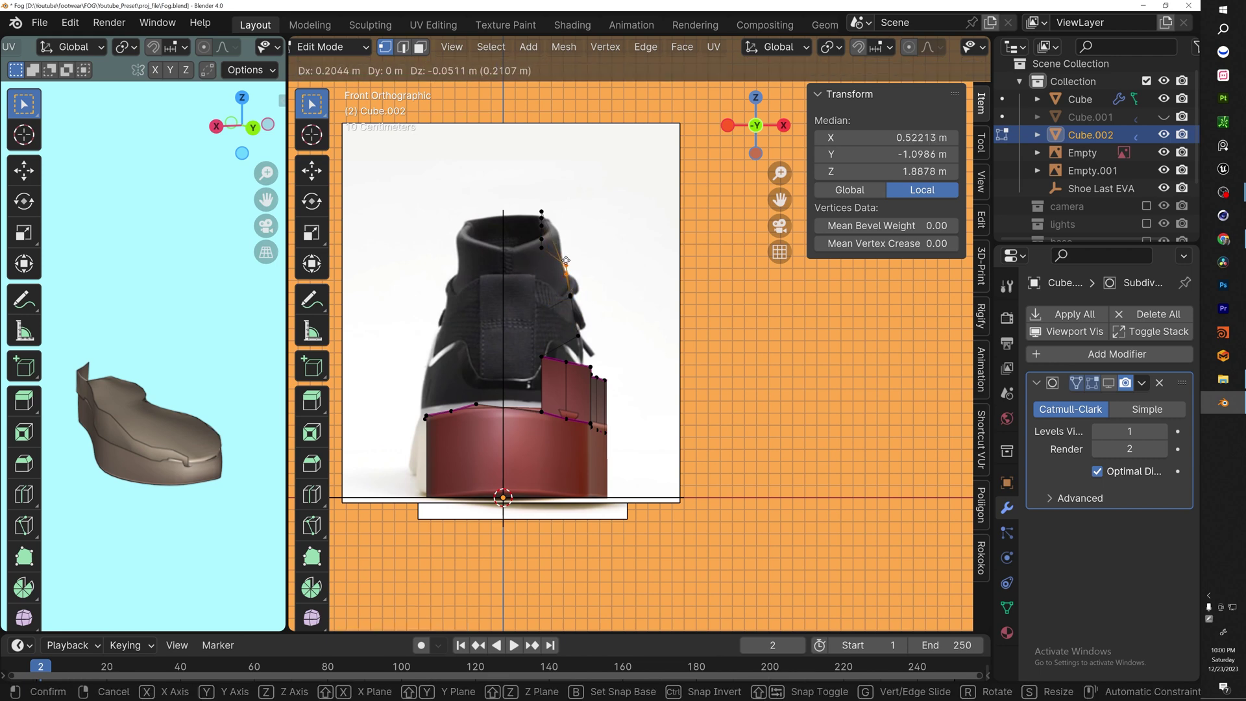
click(566, 260)
drag(566, 256, 509, 194)
key(g)
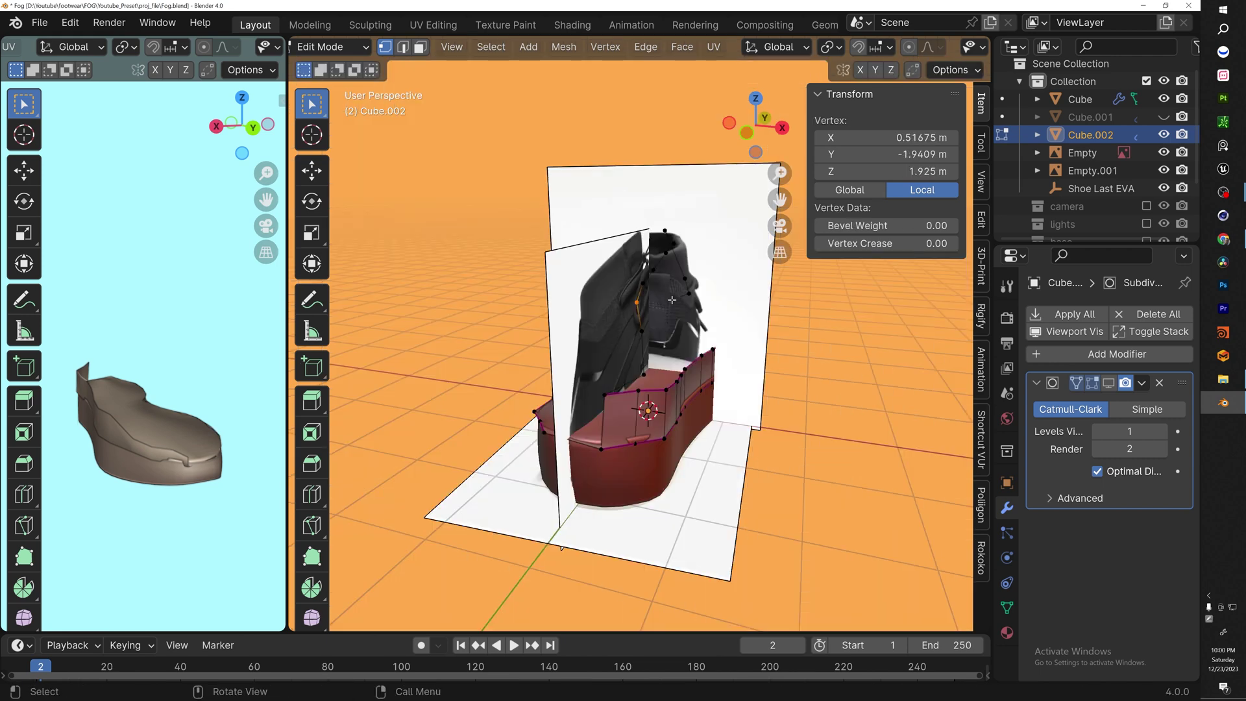
Pull the heel outline vertices back toward the shoe's centreline in a perspective view from behind
key(g)
click(633, 293)
drag(659, 350, 628, 322)
key(g)
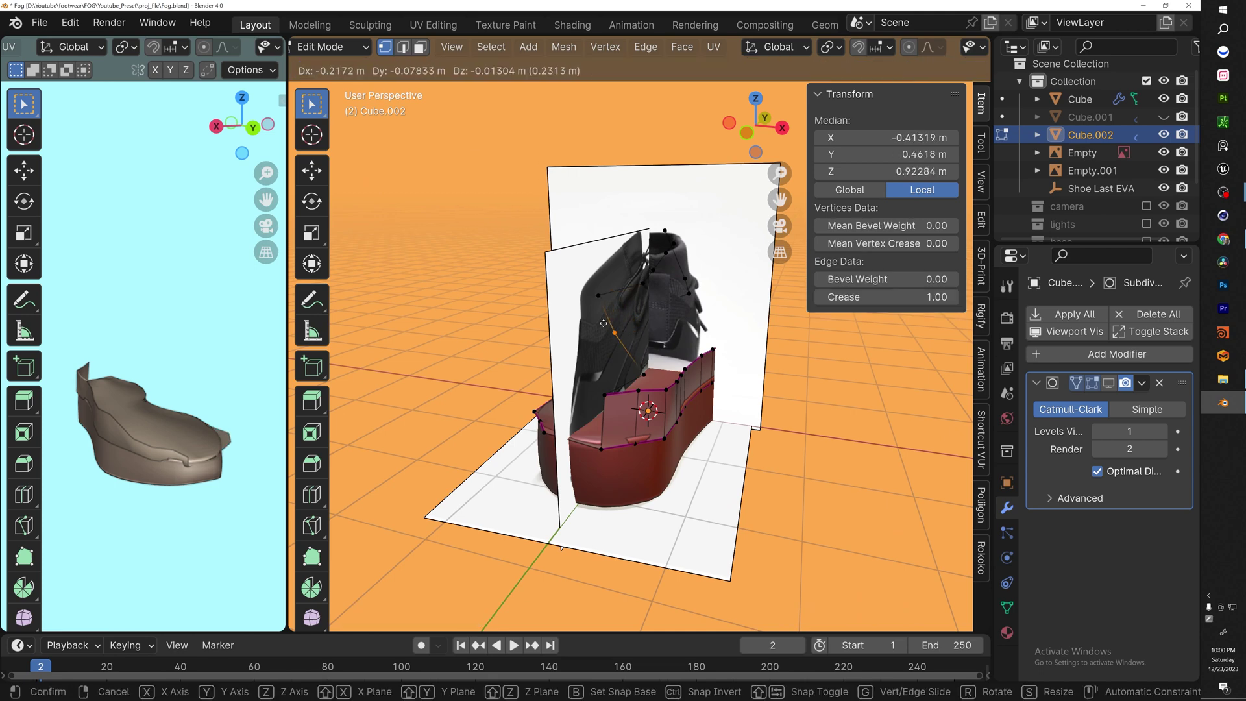
click(603, 324)
click(646, 376)
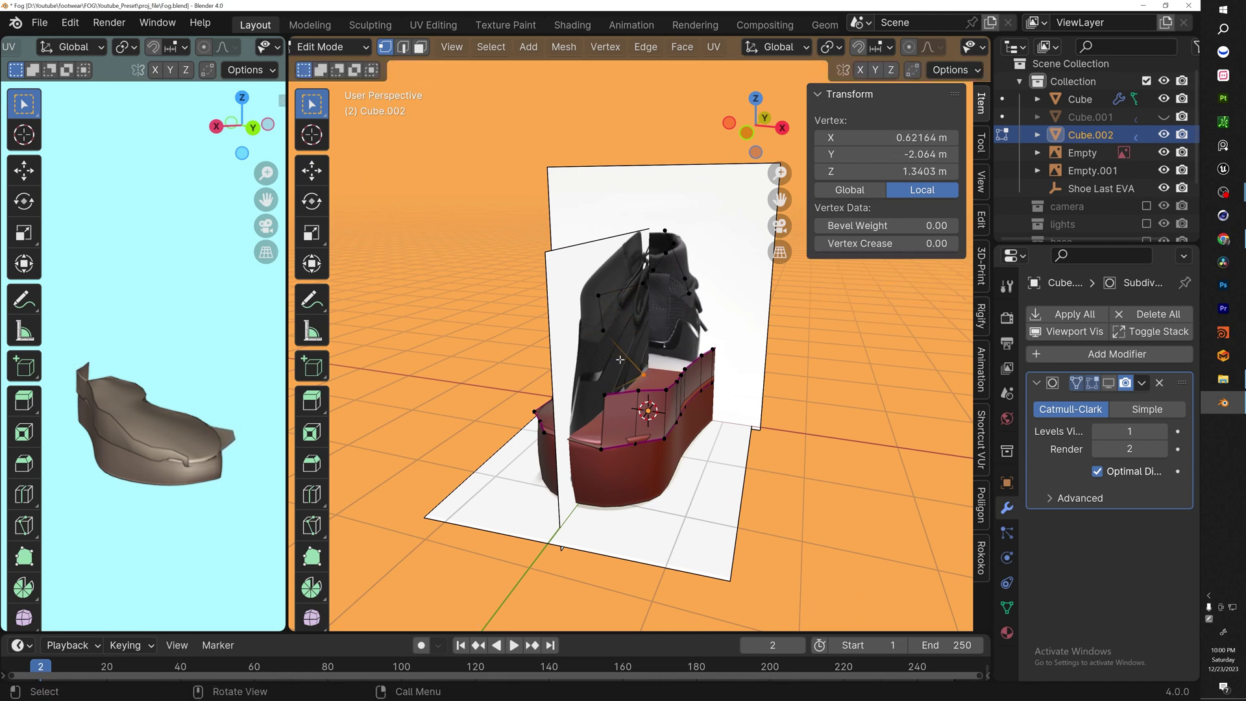
key(g)
In the top view, reposition the collar outline vertices around the ankle so the line curves along the sole's side
key(KP_7)
click(654, 333)
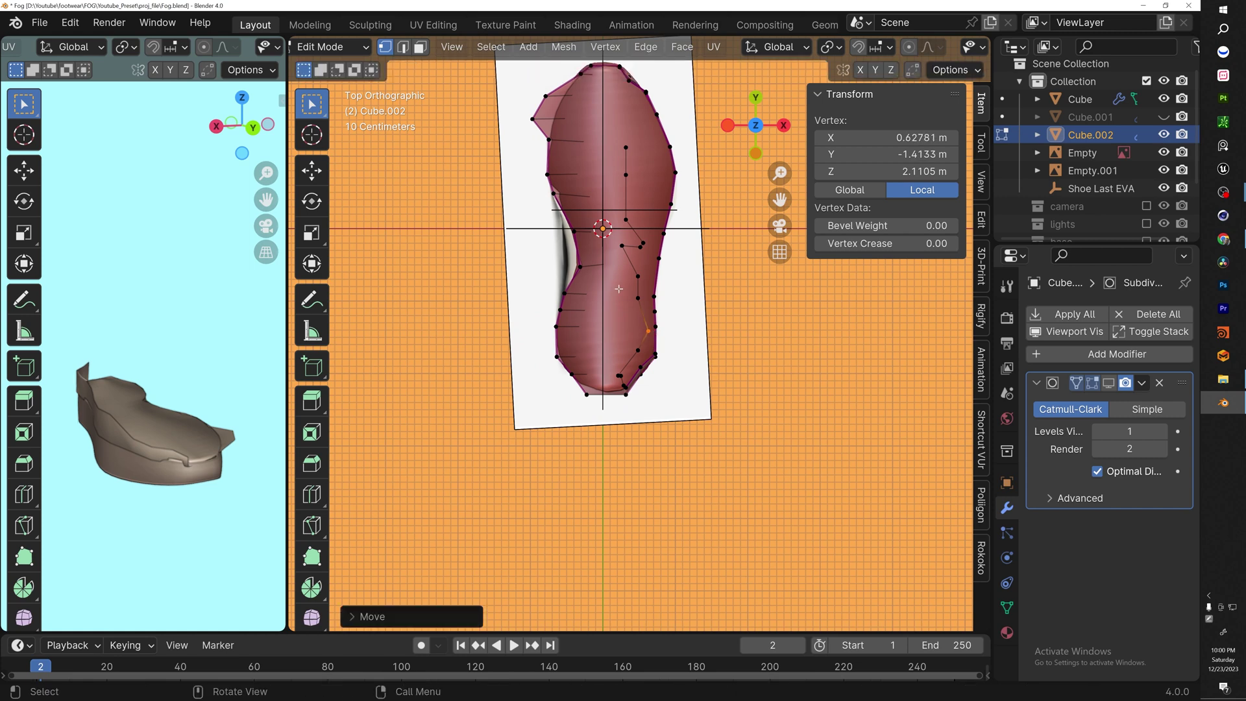
key(g)
click(633, 271)
key(g)
click(656, 277)
click(640, 247)
key(g)
click(621, 238)
Move the front collar outline vertices inward in the top view to smooth the line toward the instep
click(641, 241)
key(g)
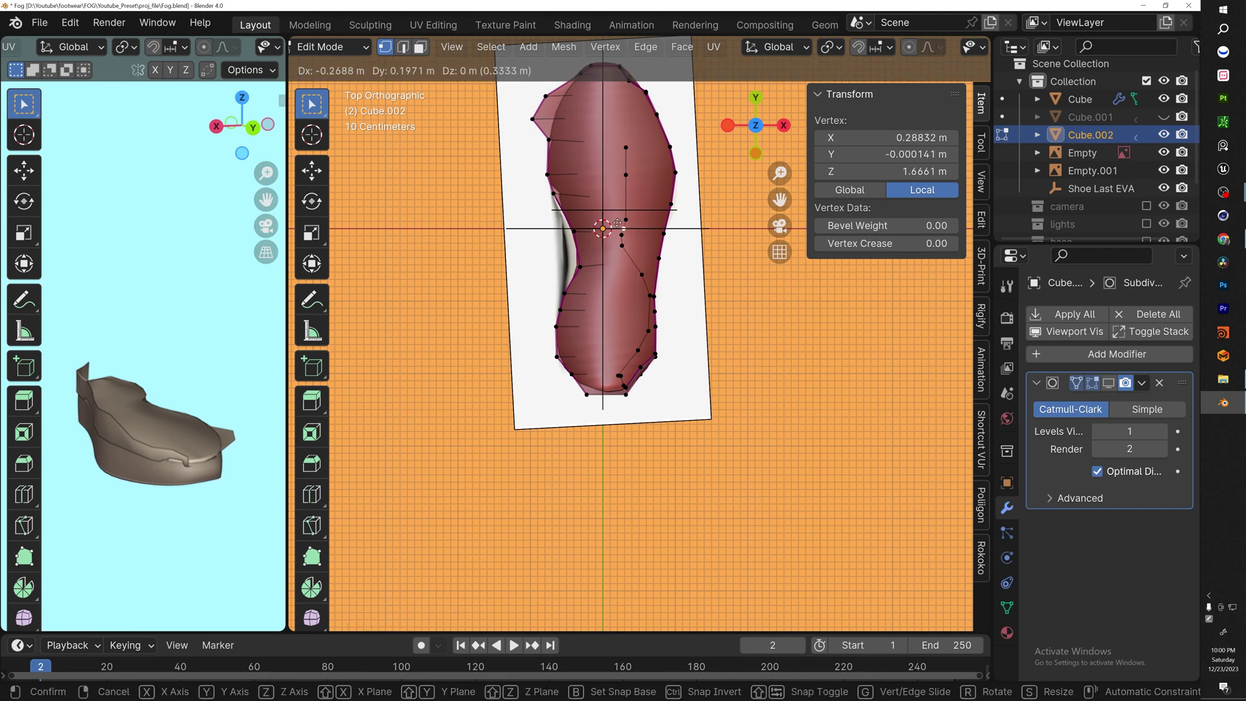
click(617, 223)
scroll(626, 340, up, 2)
key(g)
click(616, 344)
key(g)
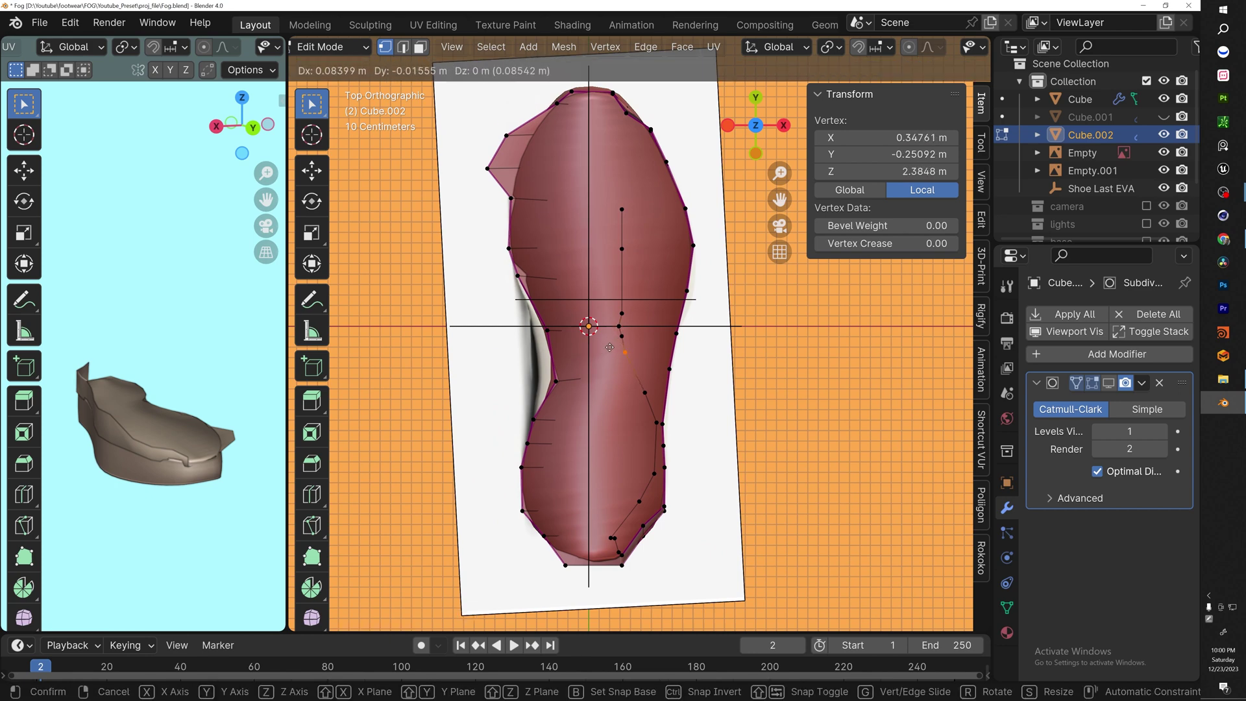
click(610, 347)
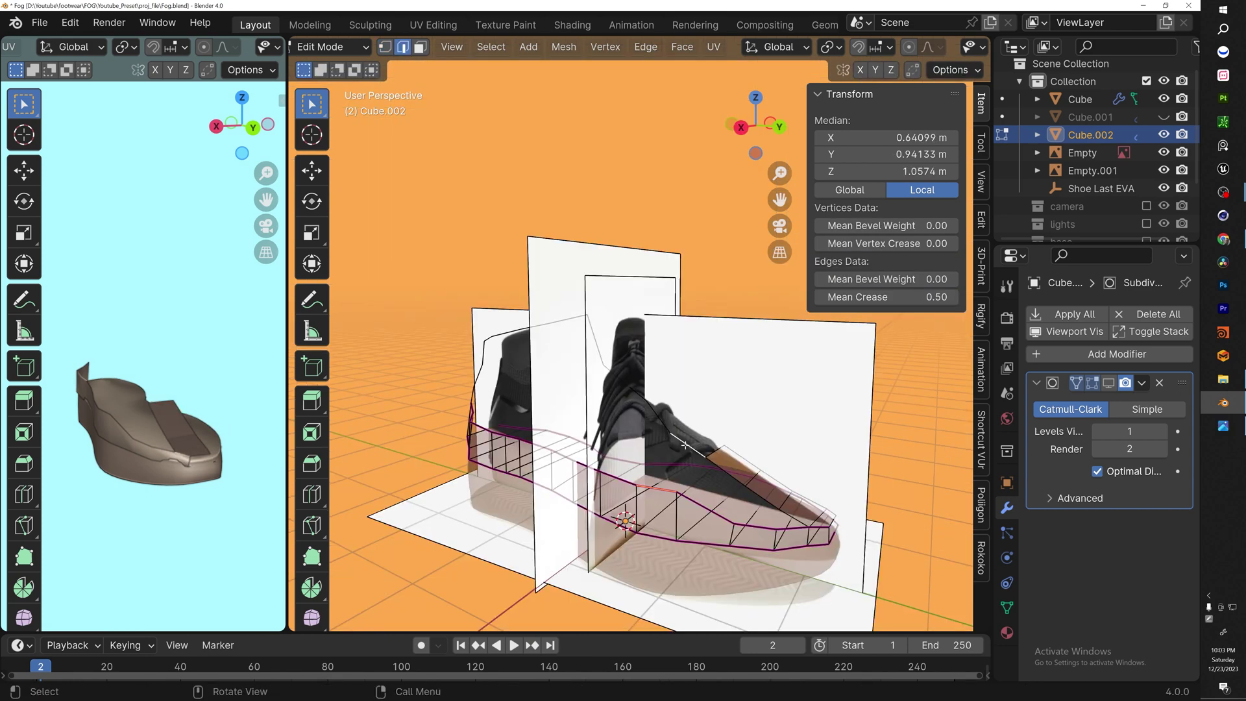
Turn off X-ray and fill two gaps on the forefoot's side between the upper strip and the side wall with faces
click(693, 472)
click(711, 506)
key(alt+z)
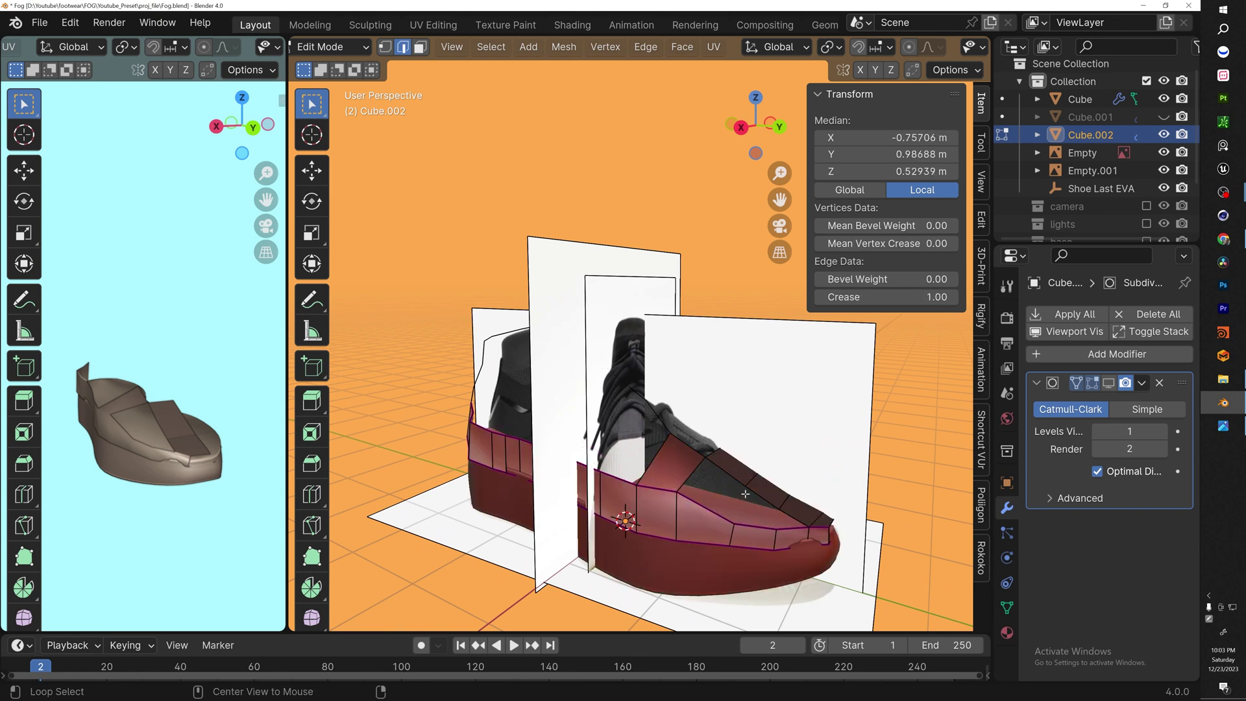
shift+click(690, 477)
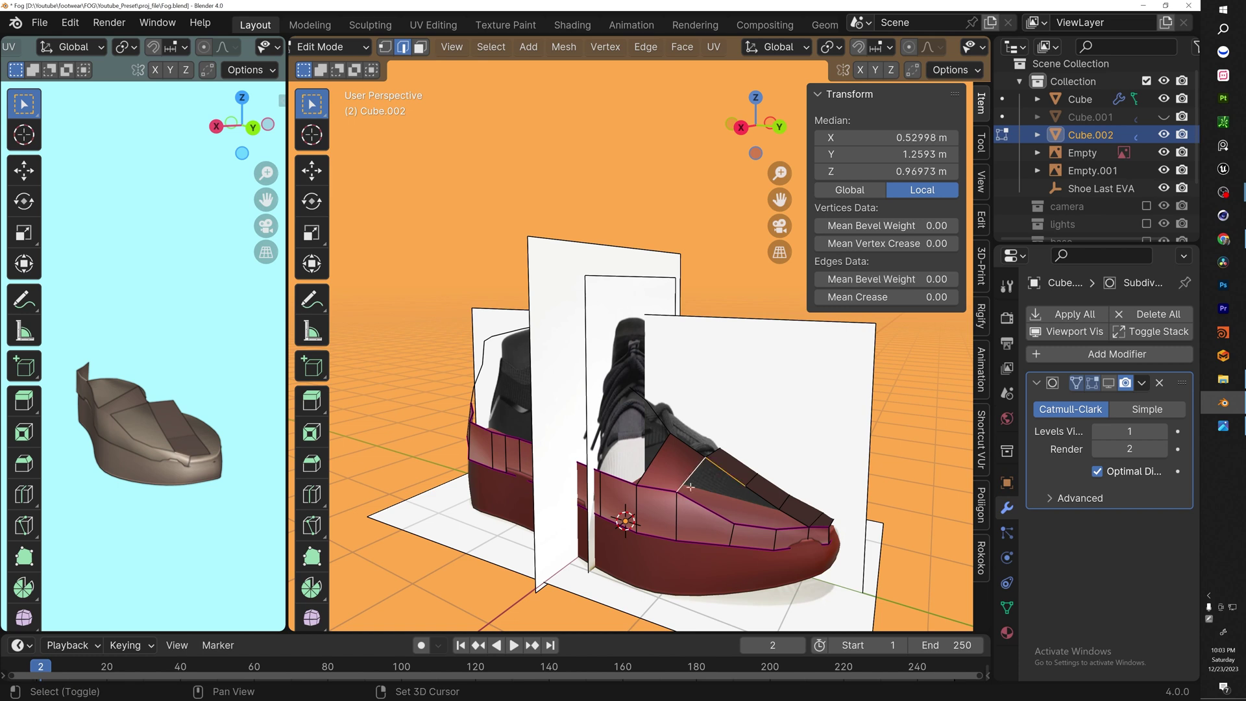
key(f)
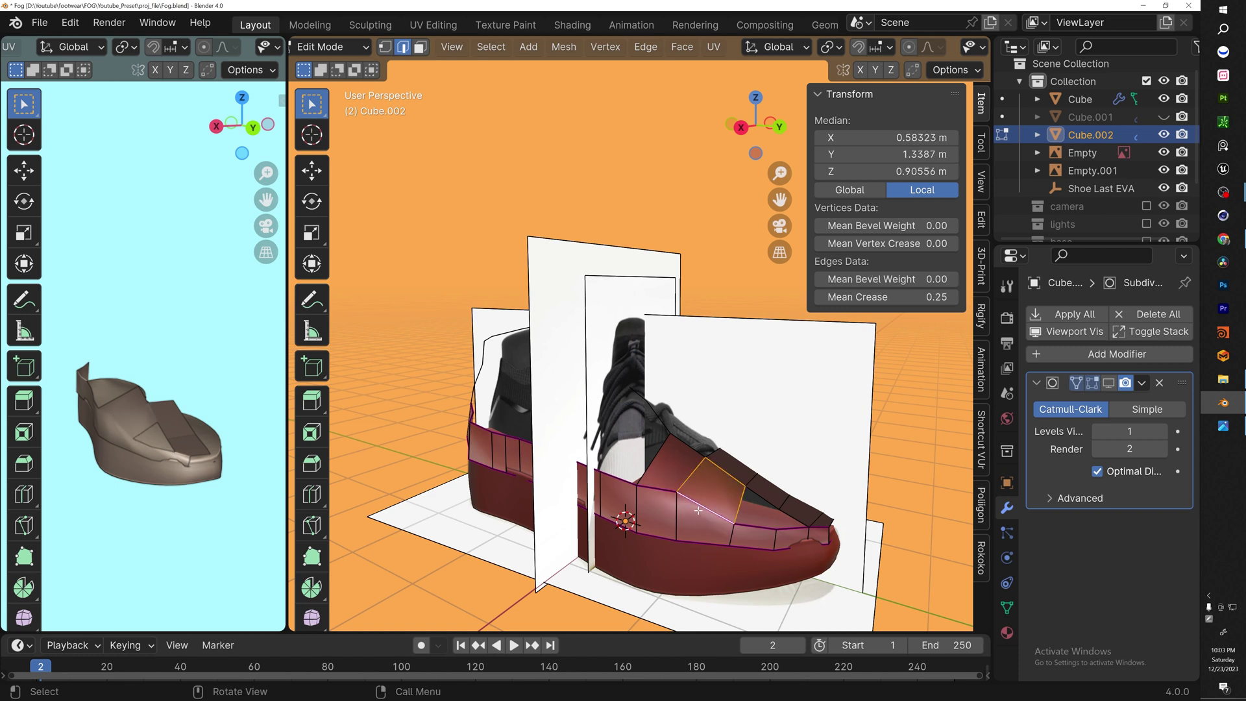
click(739, 508)
shift+click(759, 496)
key(f)
Try to fill the remaining opening beside the toe with a face, and undo the fill
click(777, 517)
key(f)
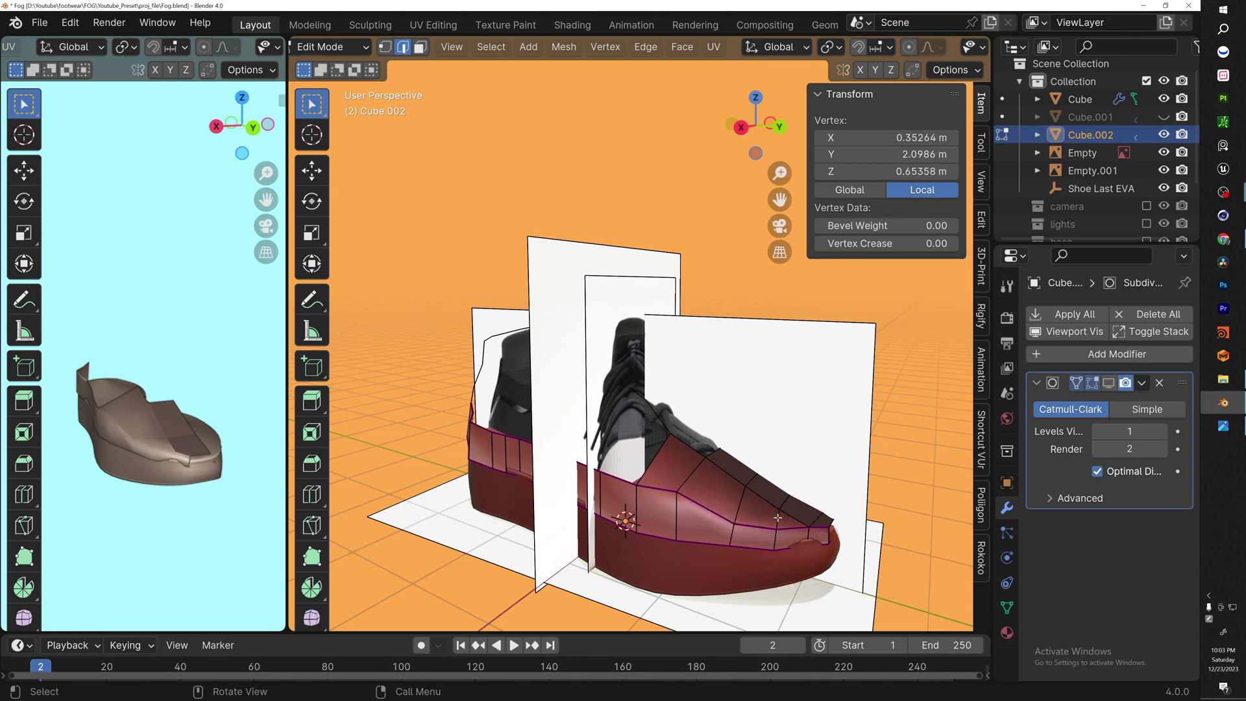
scroll(778, 518, up, 2)
middle_drag(777, 518, 783, 547)
ctrl+click(783, 547)
key(ctrl+z)
key(ctrl+z)
key(ctrl+z)
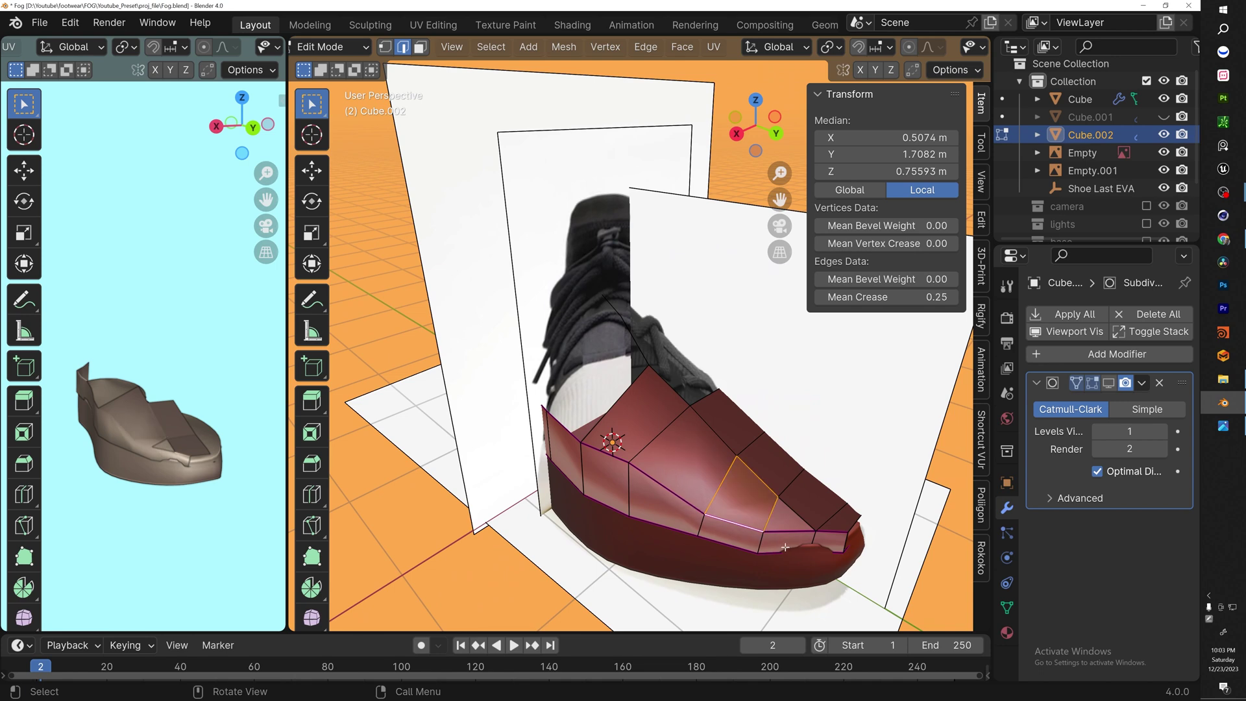
Knife-cut a new edge from the forefoot's upper seam corner along the side strip to the toe end
shift+middle_drag(817, 542, 750, 488)
scroll(749, 488, up, 2)
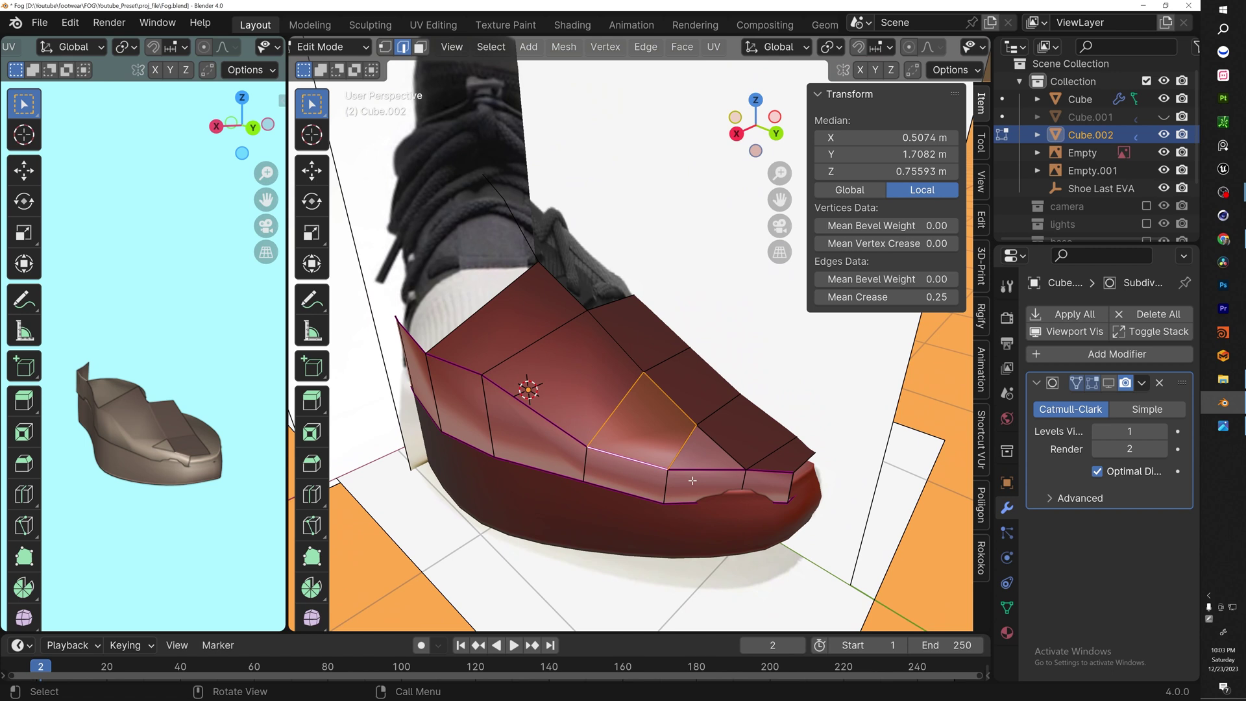
key(k)
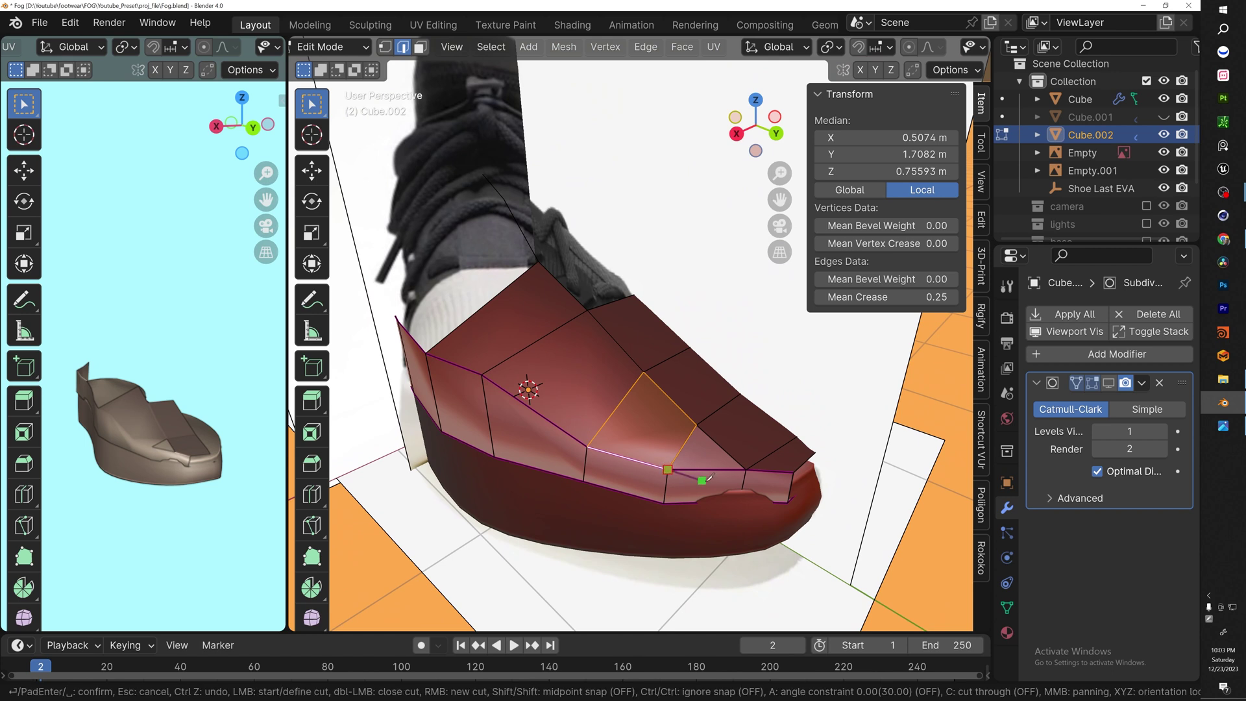
click(743, 481)
click(790, 485)
key(Return)
Delete the sliver above the new cut and fill the open area beside the toe with a single quad face
scroll(687, 483, up, 1)
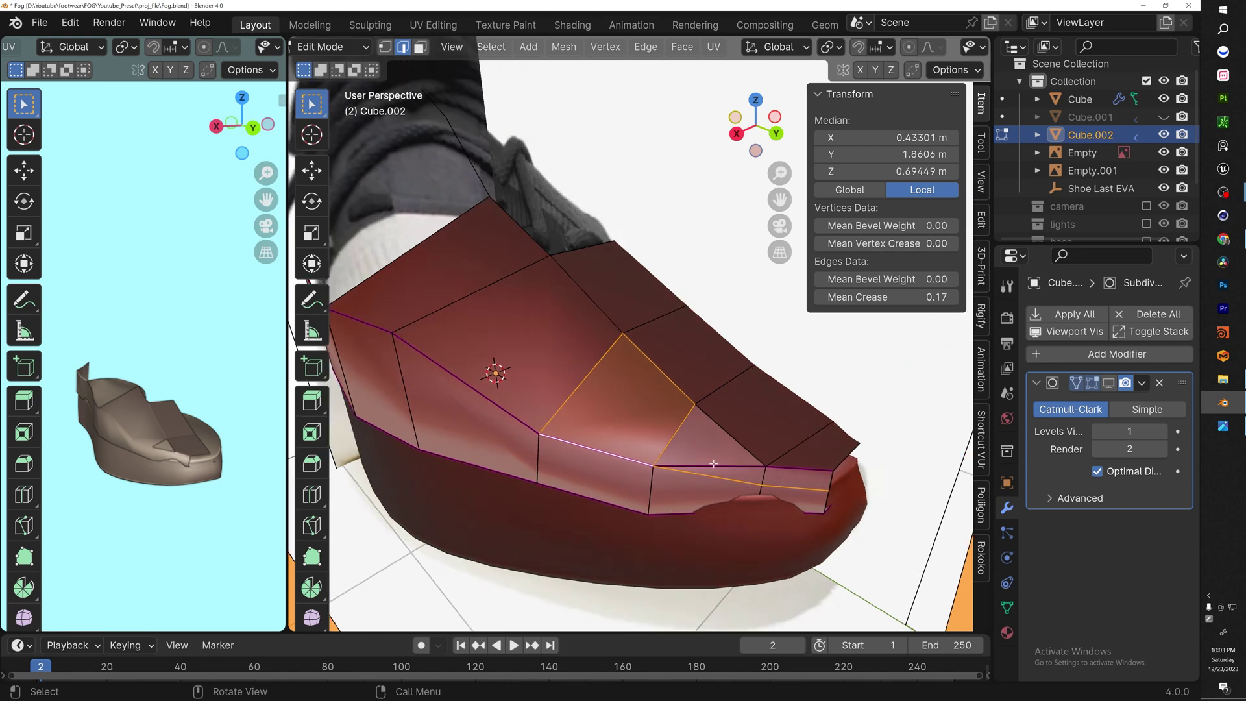
key(x)
click(701, 485)
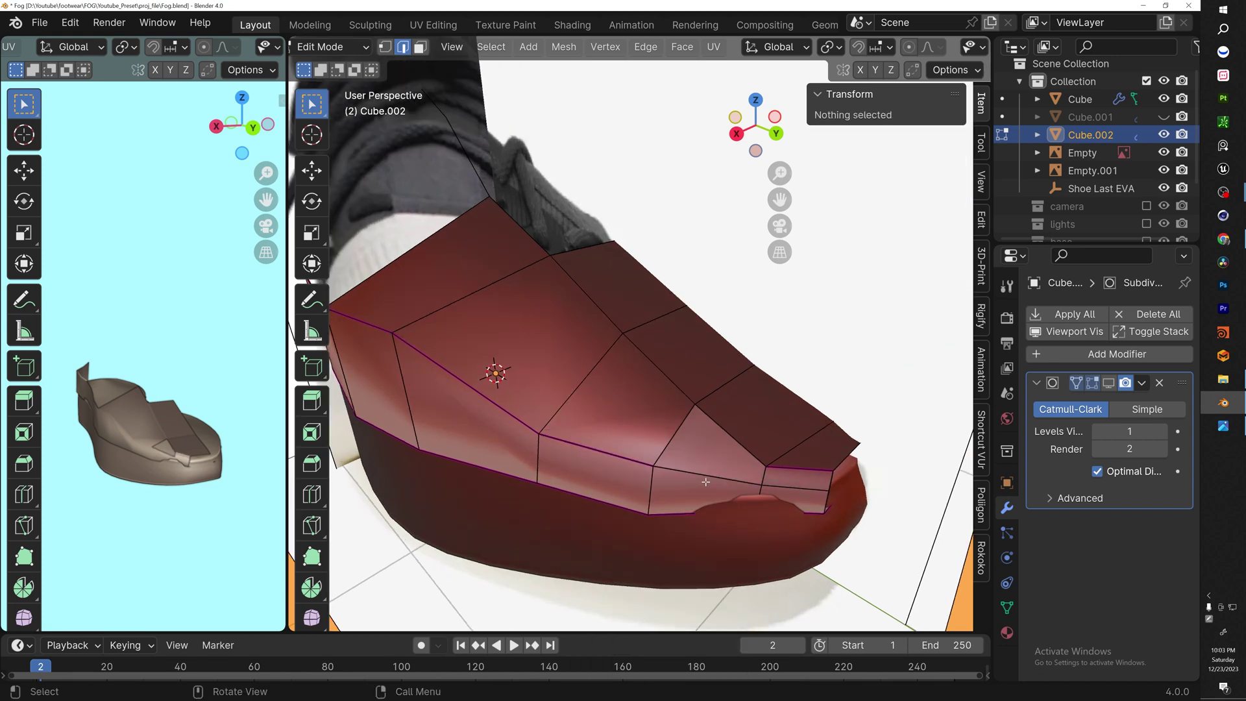
click(717, 479)
shift+click(740, 442)
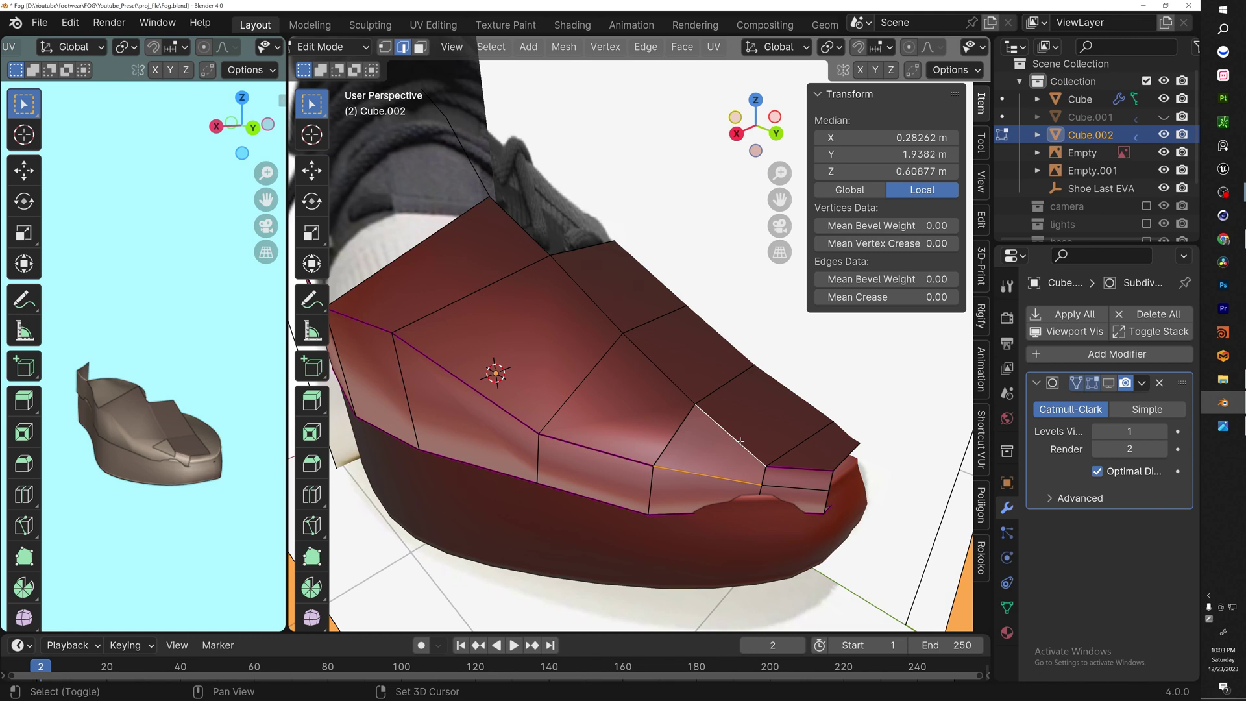
scroll(740, 442, down, 4)
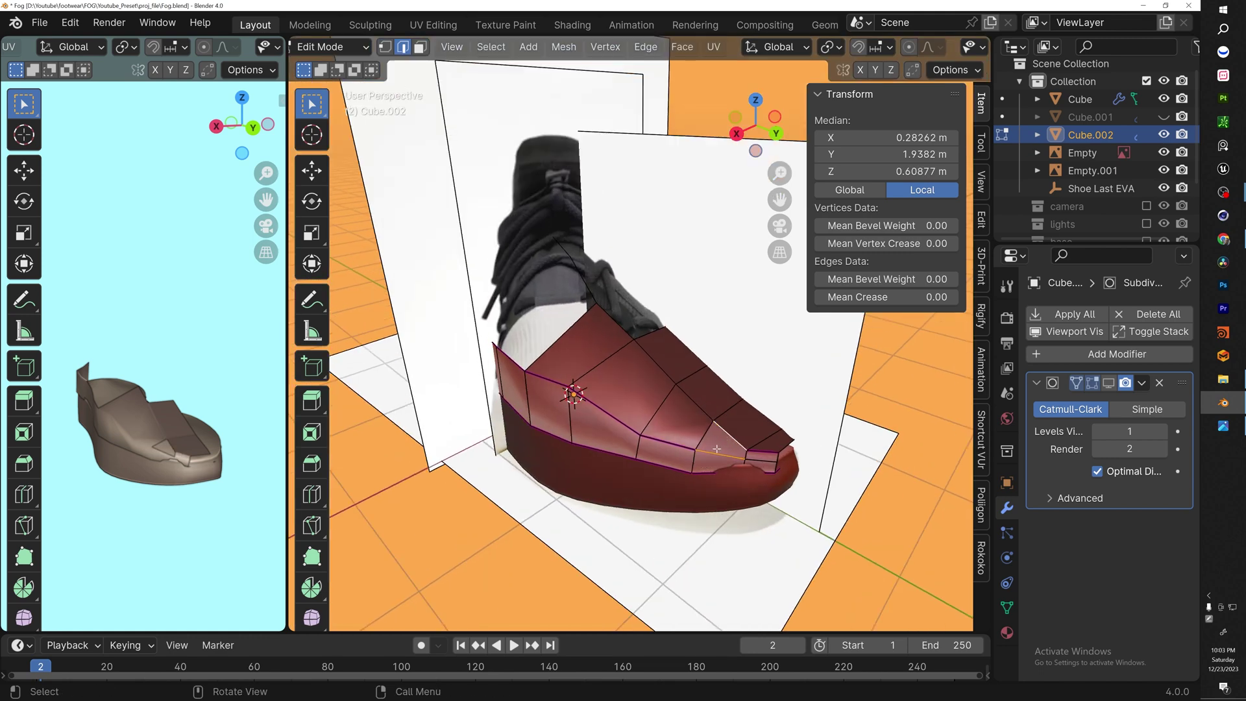
shift+click(721, 453)
middle_drag(721, 454, 700, 399)
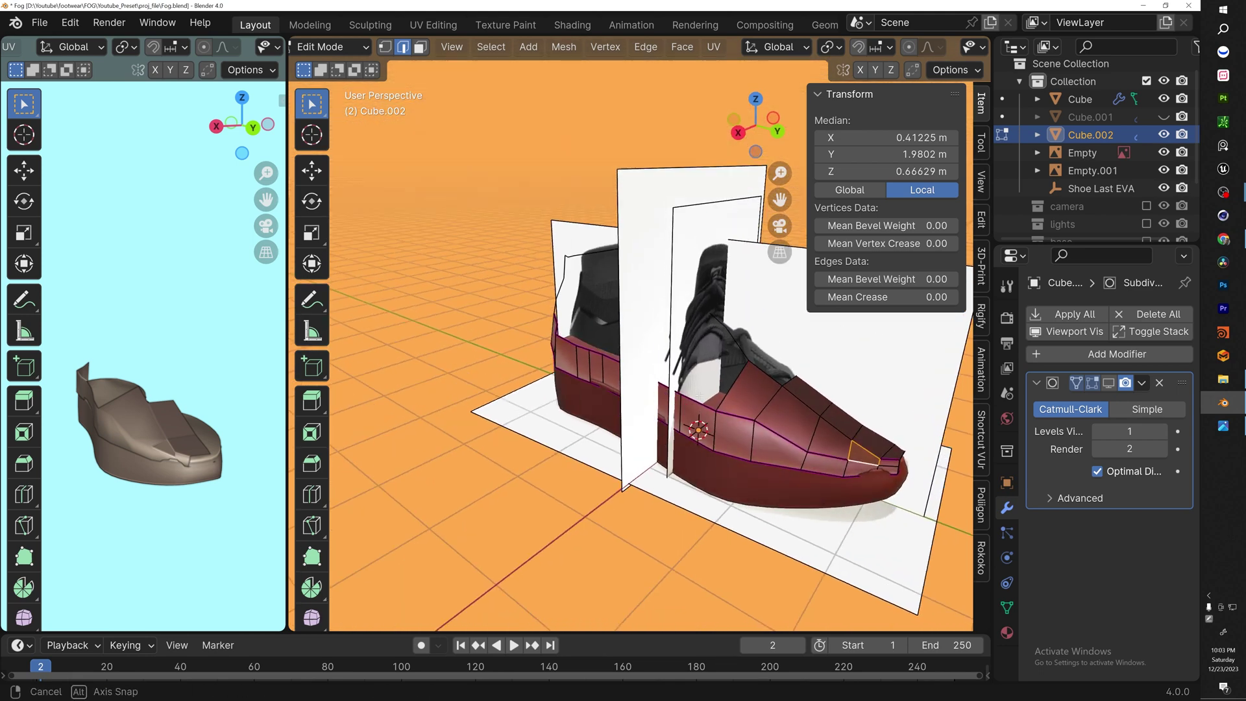
In the right side view, extrude a chain of vertices from the heel outline forward along the collar's lower seam
key(g)
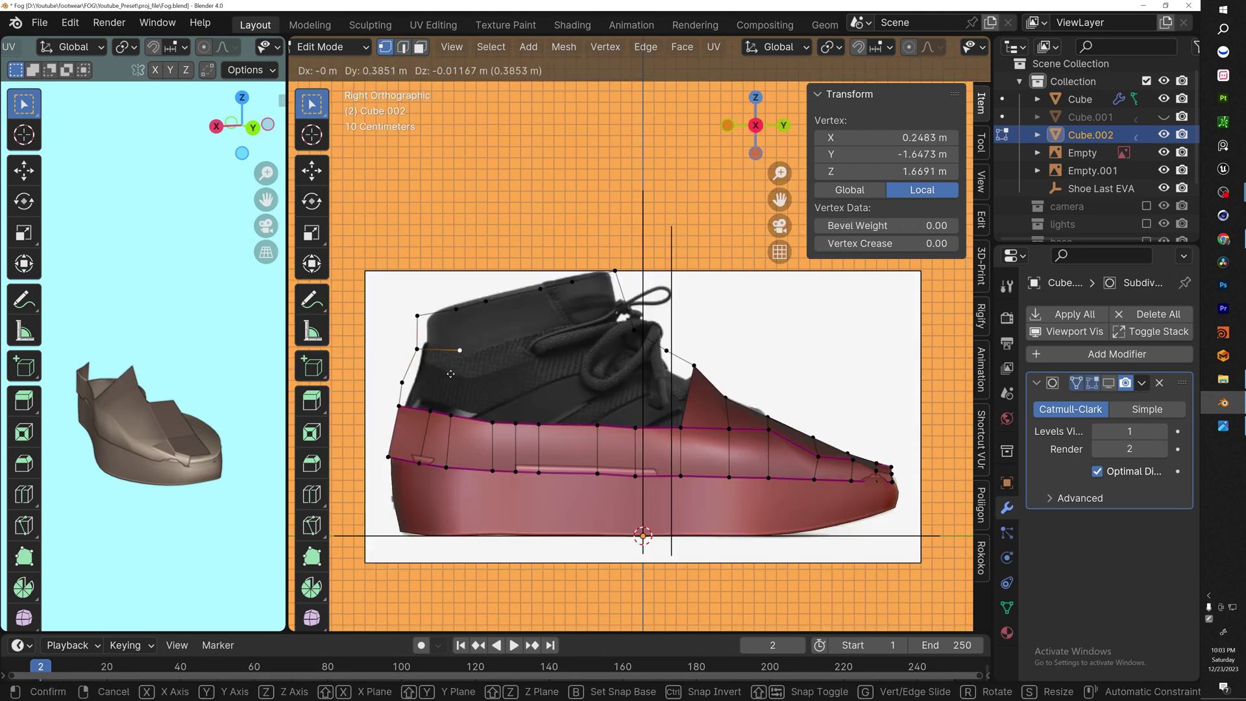
click(447, 374)
key(e)
click(493, 370)
key(e)
click(626, 350)
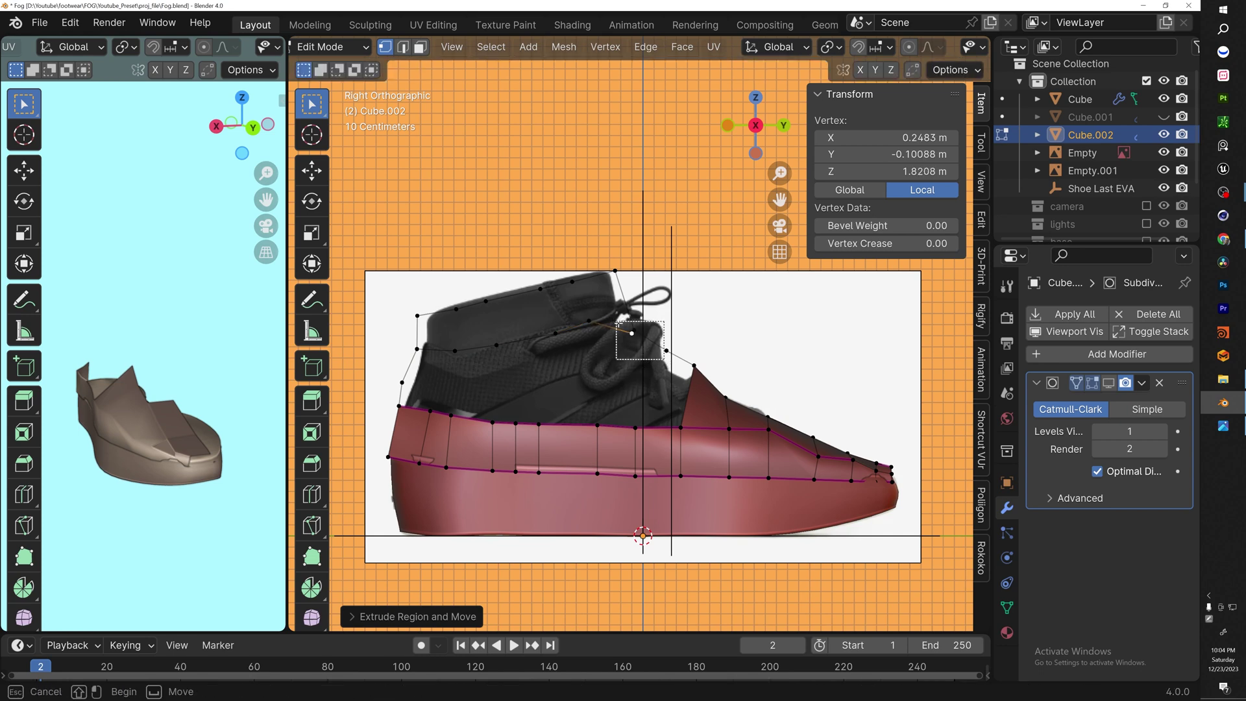
Merge the front end vertex of the seam chain with the adjacent instep outline vertex
click(641, 357)
drag(647, 342, 605, 314)
key(m)
click(604, 318)
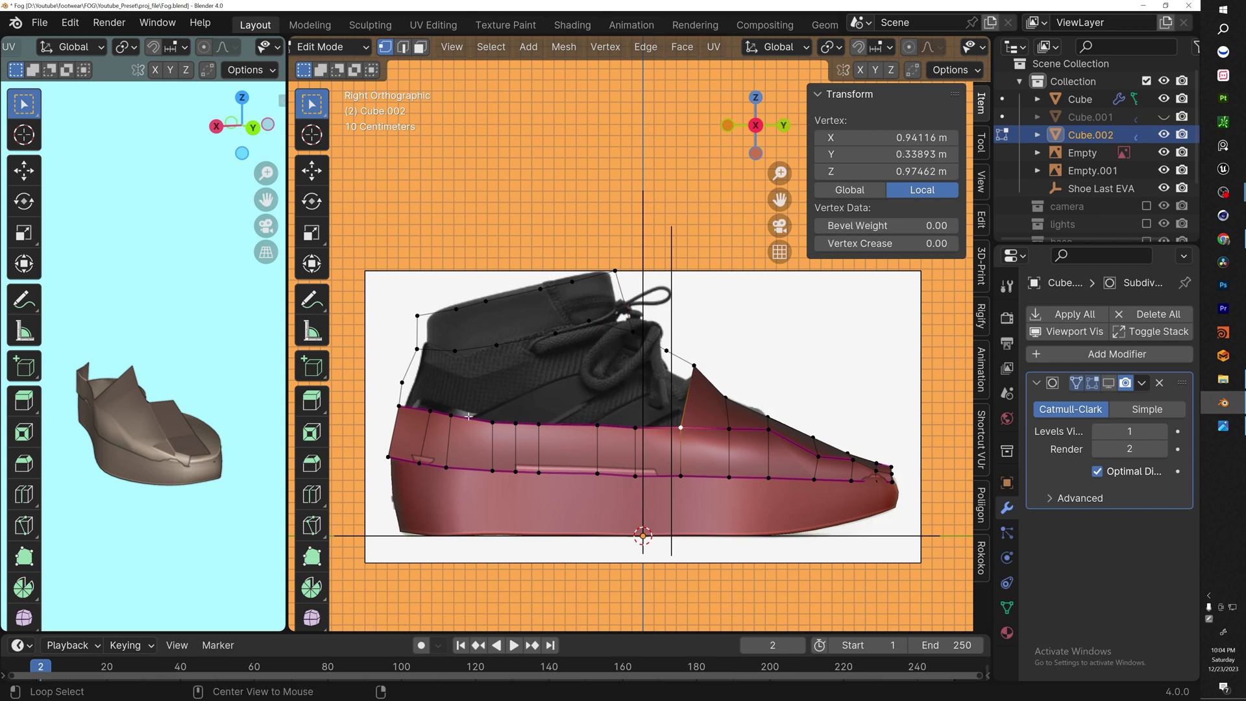
Extrude the side wall's top edge path upward from heel to instep and merge the overlapping vertices at its front end
alt+click(407, 406)
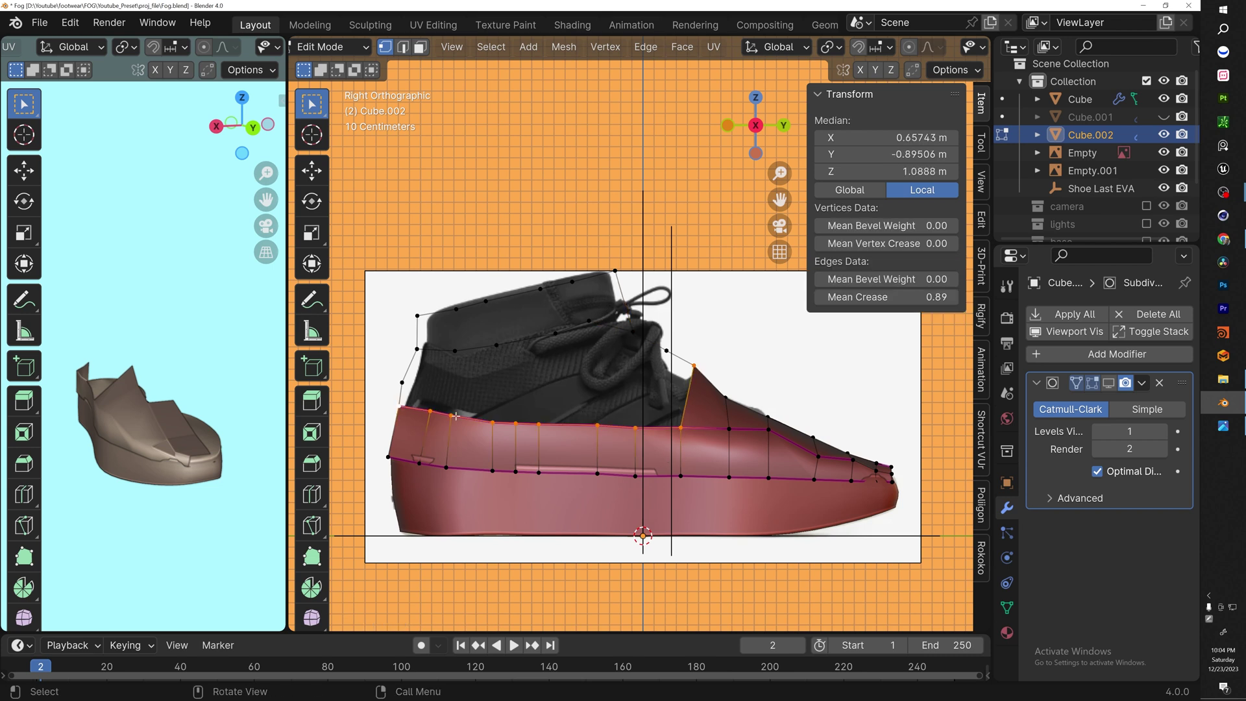
key(g)
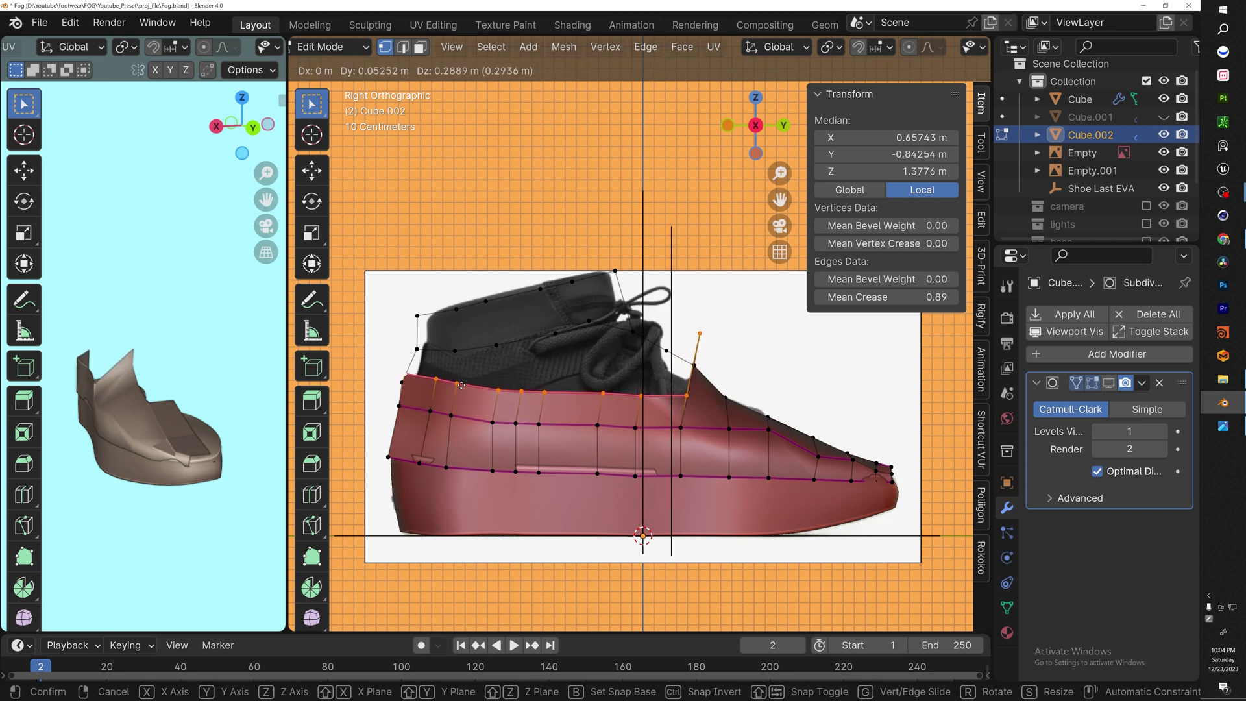
click(462, 389)
drag(703, 419, 674, 383)
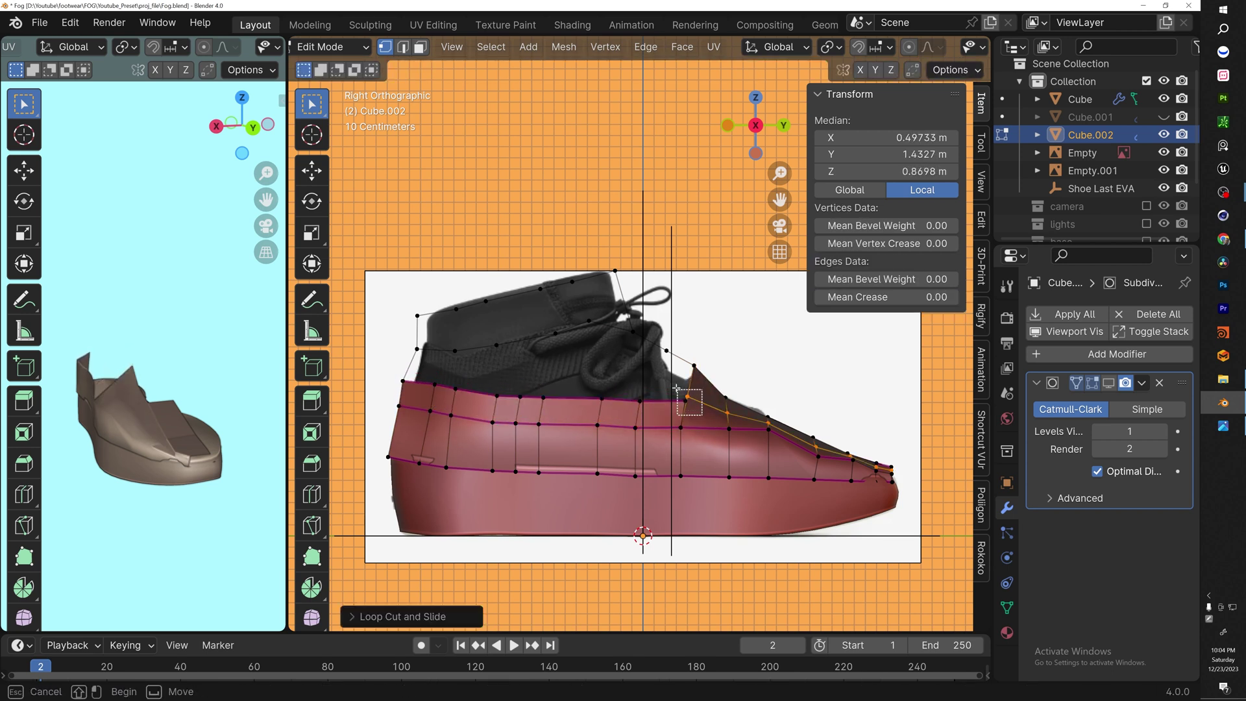
key(m)
click(673, 383)
Fill faces rearward from the instep between the outline edge and the extruded side wall
key(2)
click(673, 398)
key(f)
key(f)
key(f)
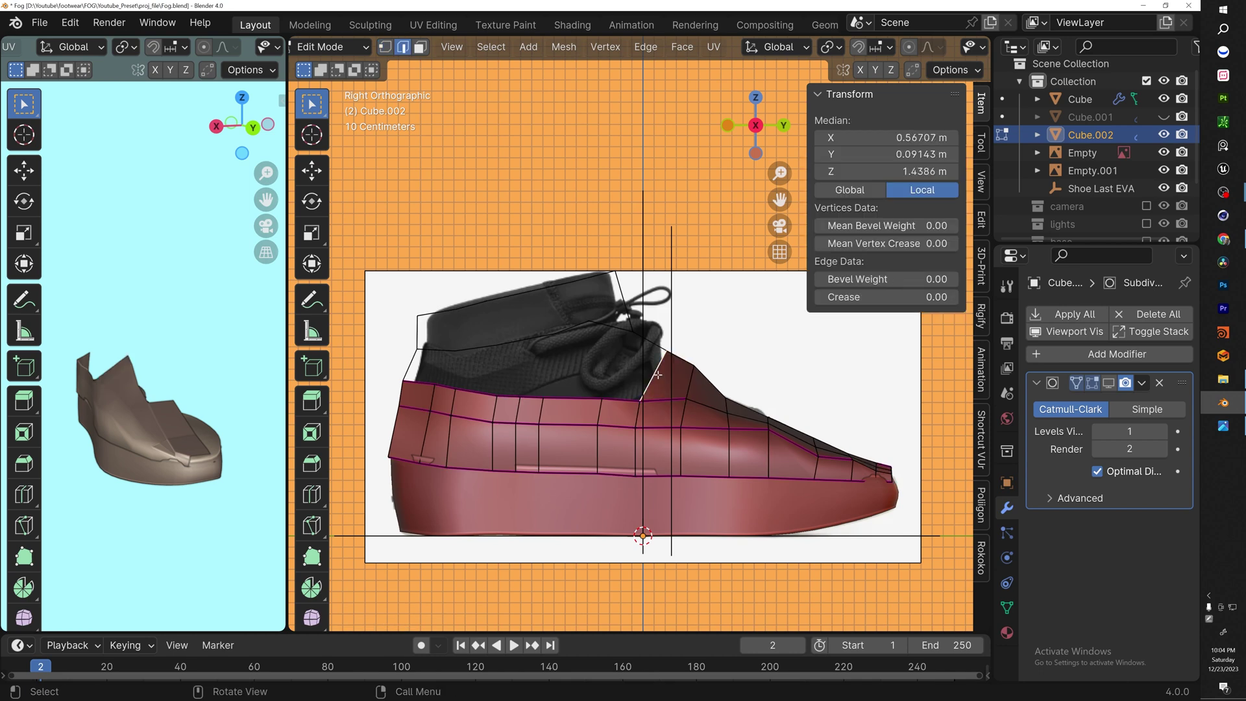
Fill a row of faces forward from the heel between the side wall's top edge and the collar seam
click(419, 381)
shift+click(432, 351)
key(f)
click(445, 370)
key(f)
key(f)
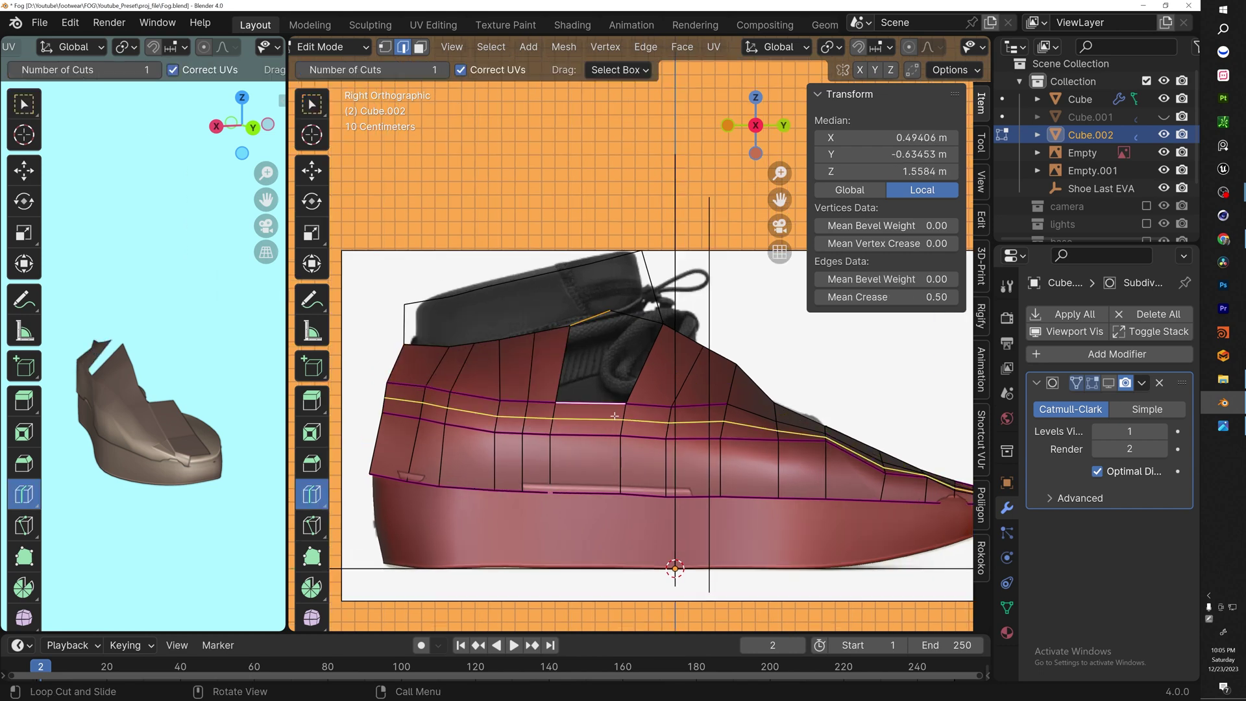
Add a vertical loop cut through the side wall below the remaining gap and close the gap beside the laces with faces
click(575, 426)
click(576, 398)
shift+click(586, 322)
key(f)
click(619, 407)
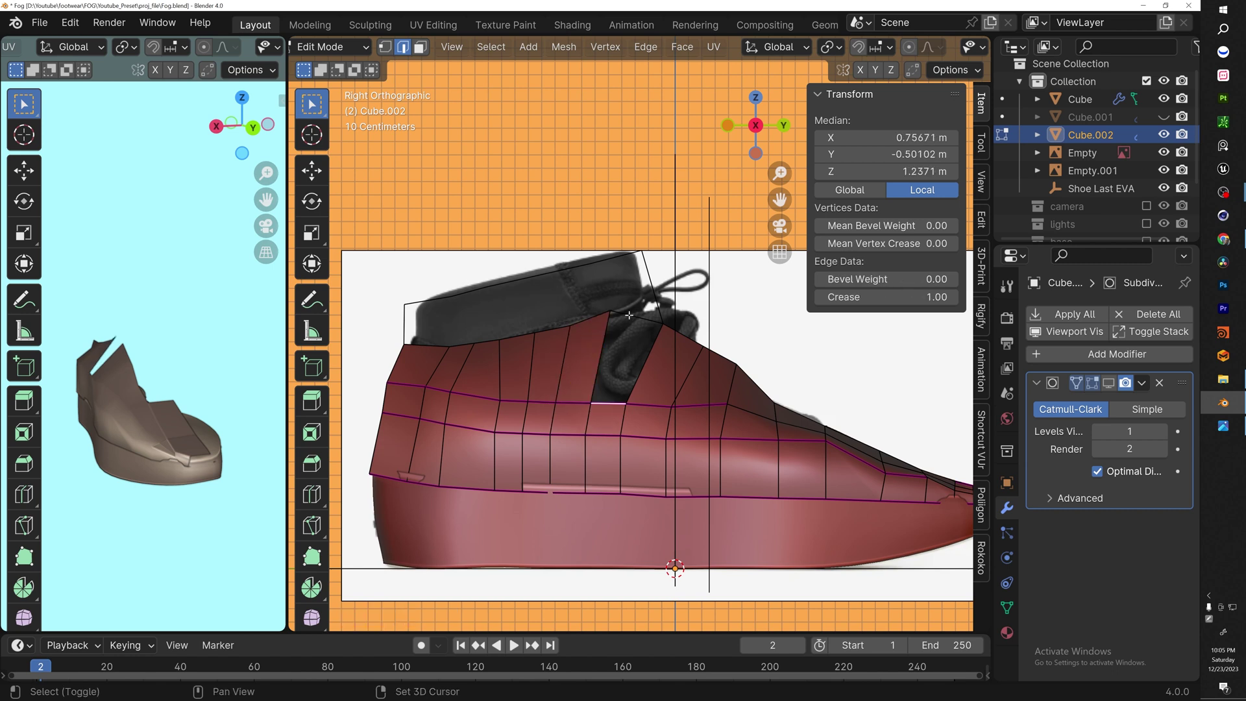
shift+click(629, 314)
key(f)
Fill the rear faces of the ankle collar between the collar seam and its top edge, working forward from the heel
click(627, 309)
shift+click(612, 264)
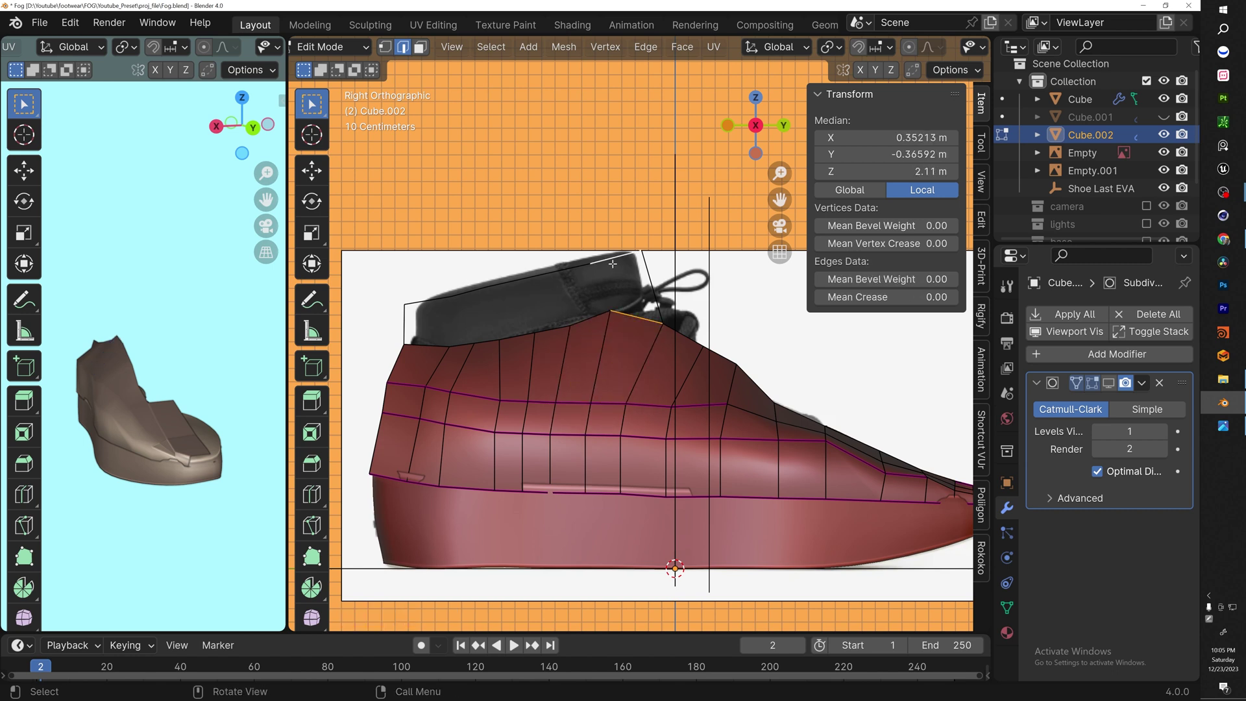
click(415, 344)
shift+click(427, 301)
key(f)
click(472, 291)
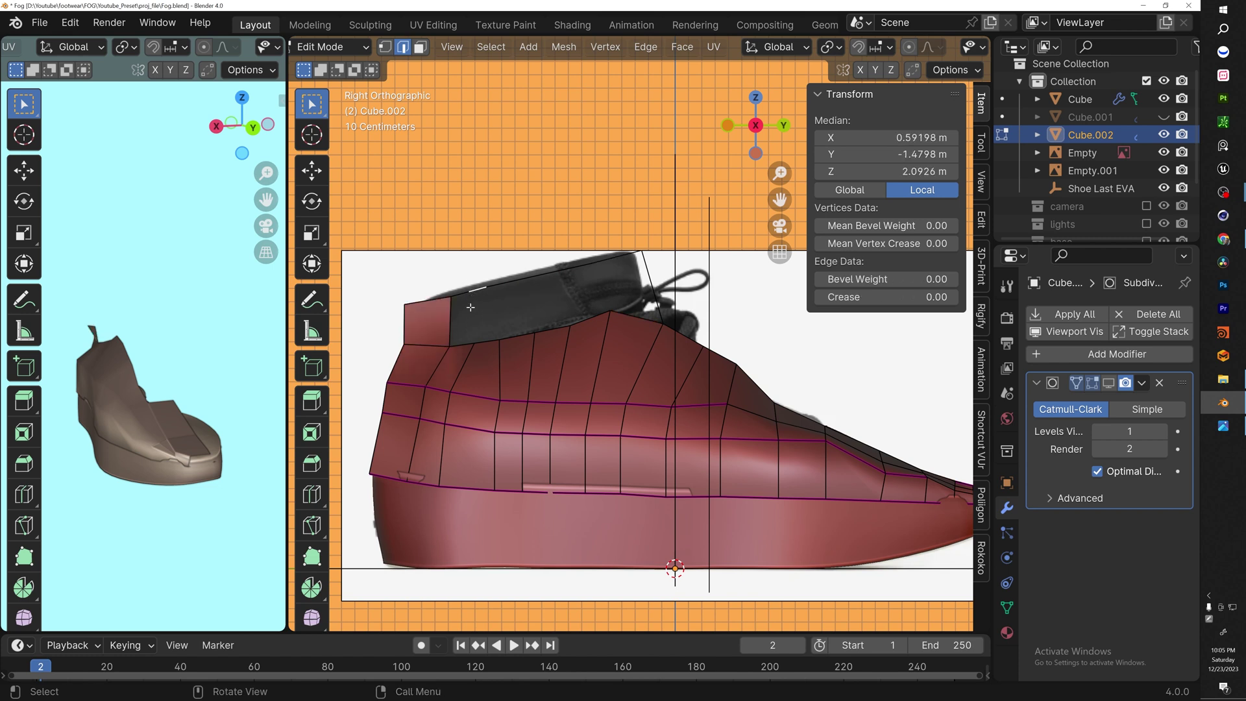
click(459, 297)
shift+click(465, 345)
key(f)
click(467, 316)
Add a cut to the collar's top edge and fill the collar's remaining side faces toward the front
key(e)
key(1)
key(ctrl+r)
click(525, 287)
key(w)
key(2)
click(497, 315)
key(f)
key(f)
In top view, move the two front top-edge vertices of the ankle collar outward toward the shoe's side outline
key(1)
key(KP_7)
click(582, 271)
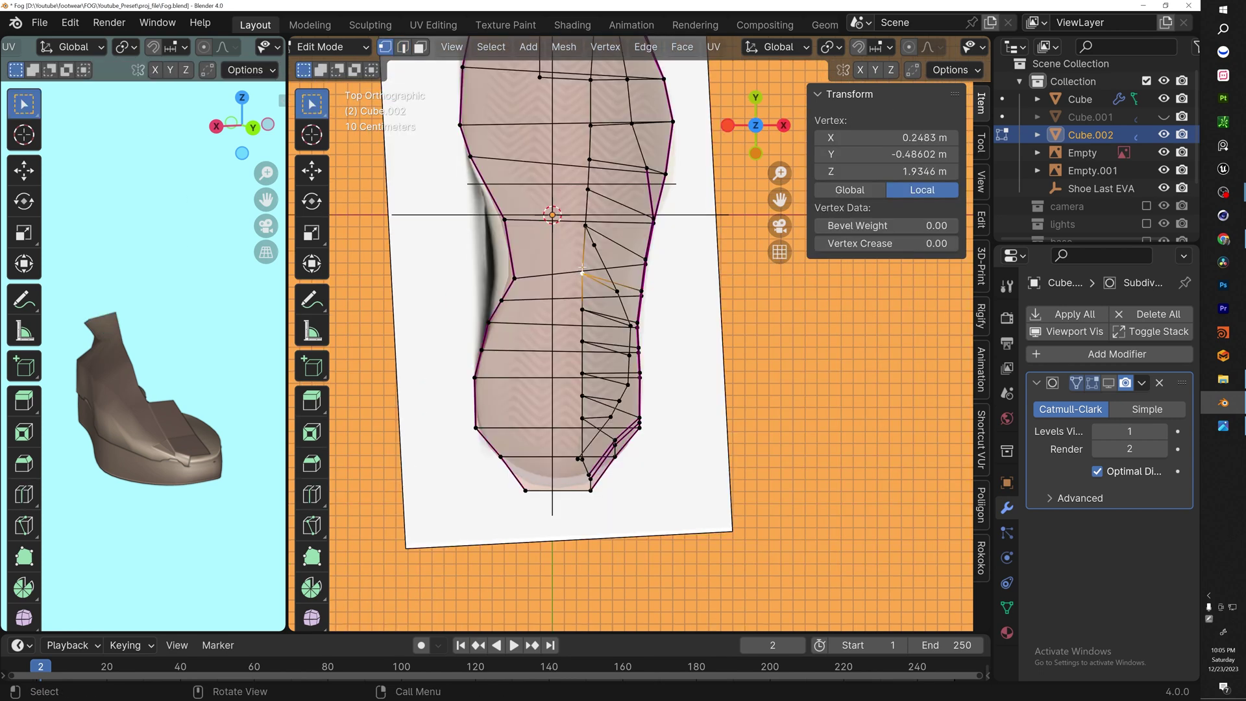
key(g)
click(631, 274)
key(g)
click(614, 254)
click(587, 309)
key(g)
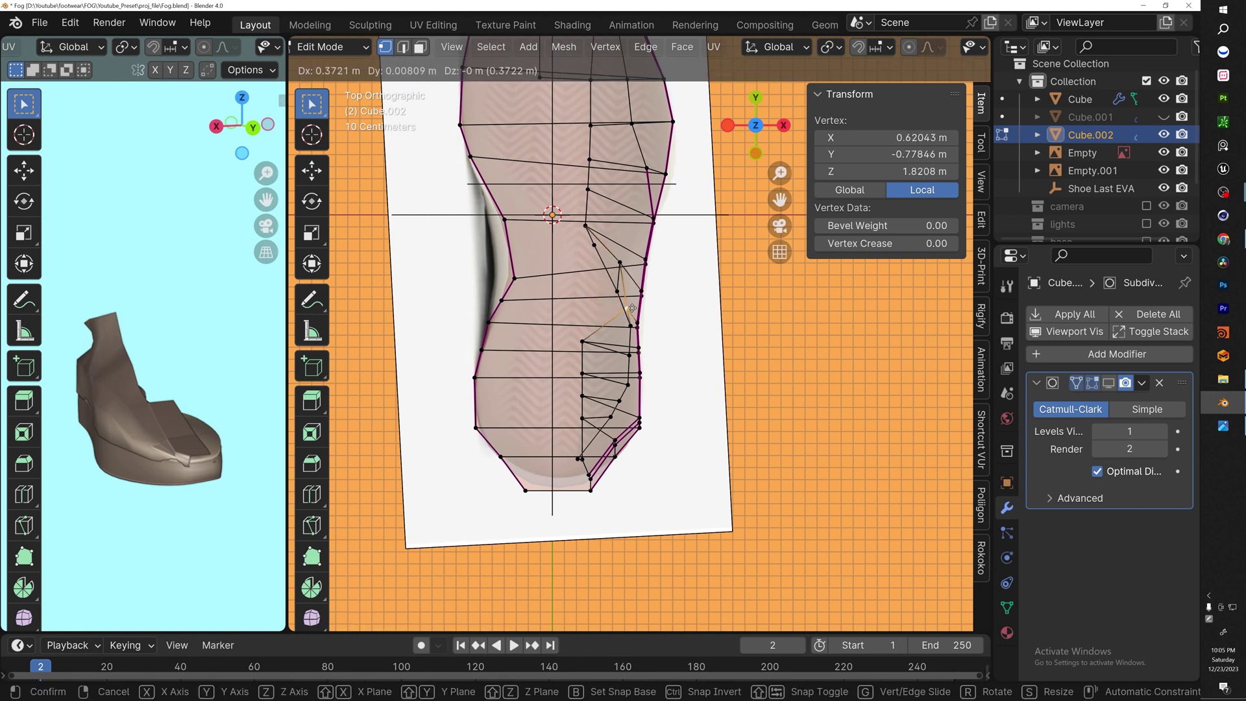
click(629, 311)
Move the remaining collar top-edge vertices outward along the sole outline toward the heel, and adjust the vertex at the heel
key(g)
click(634, 339)
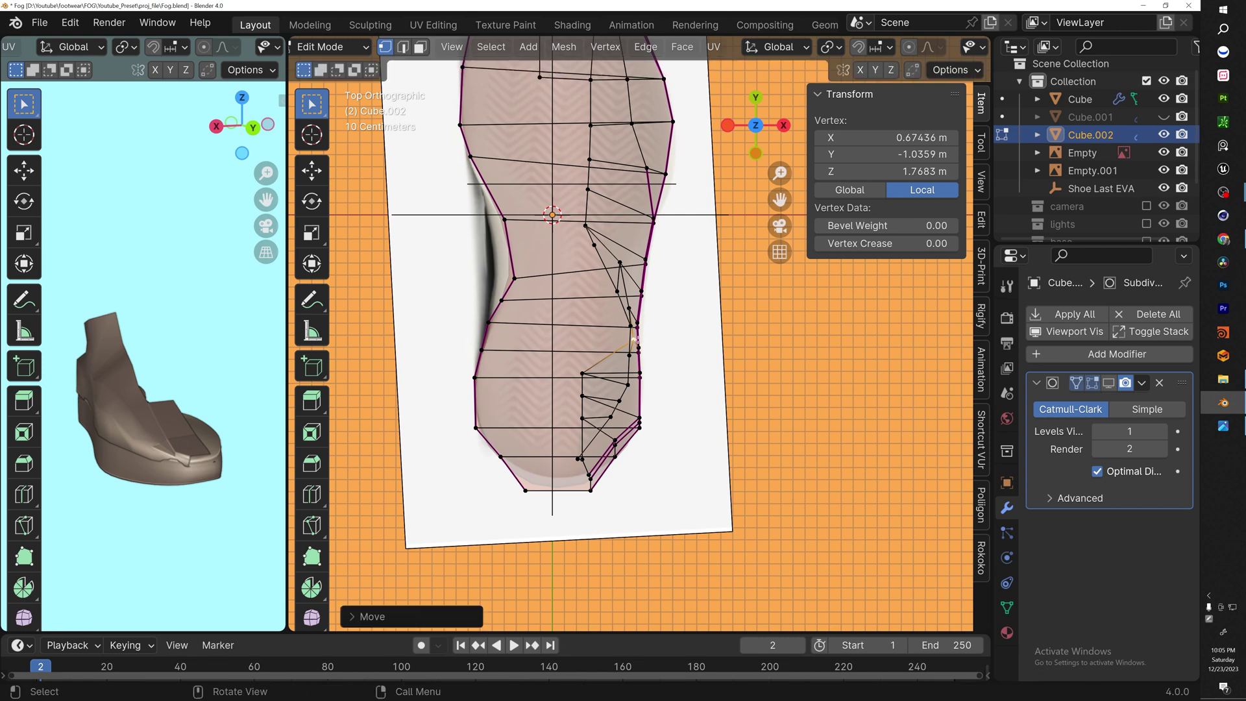
key(g)
click(641, 381)
key(g)
click(642, 394)
key(g)
click(637, 414)
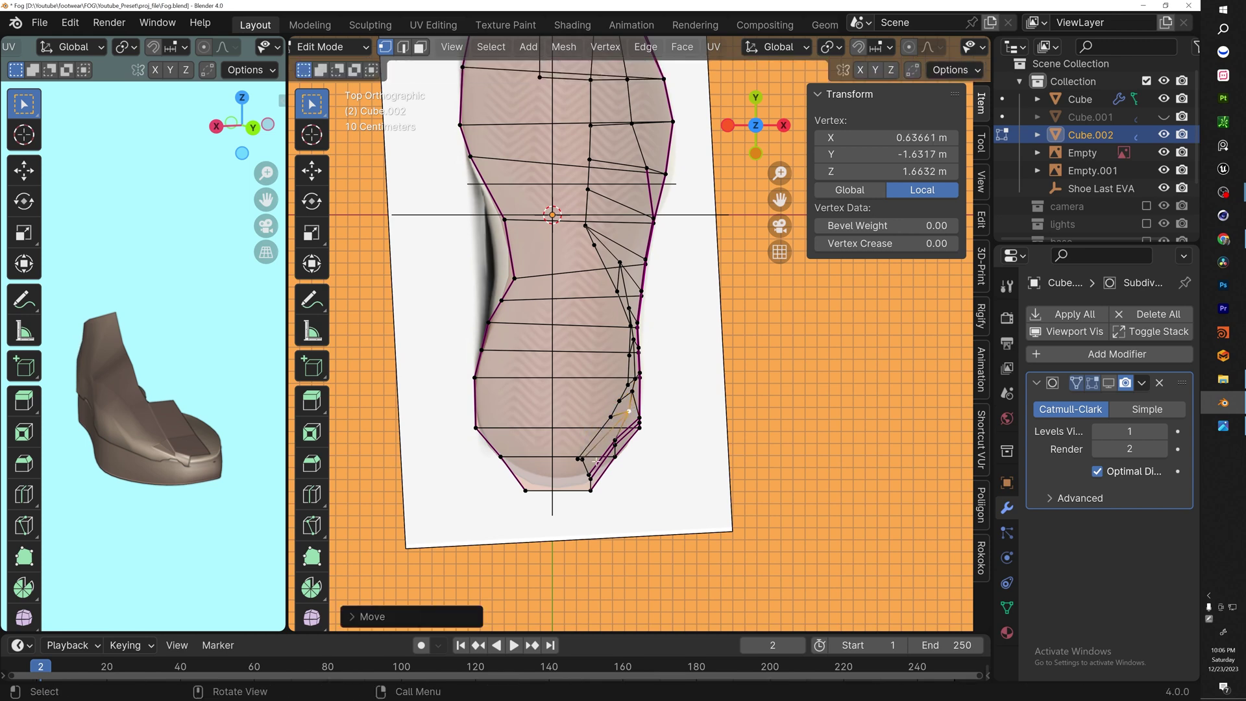
click(585, 460)
key(g)
click(582, 453)
Extrude the rear vertex of the tongue's side edge about 0.41 m across the tongue in the negative X direction
click(577, 338)
shift+middle_drag(585, 227, 616, 447)
click(616, 447)
key(g)
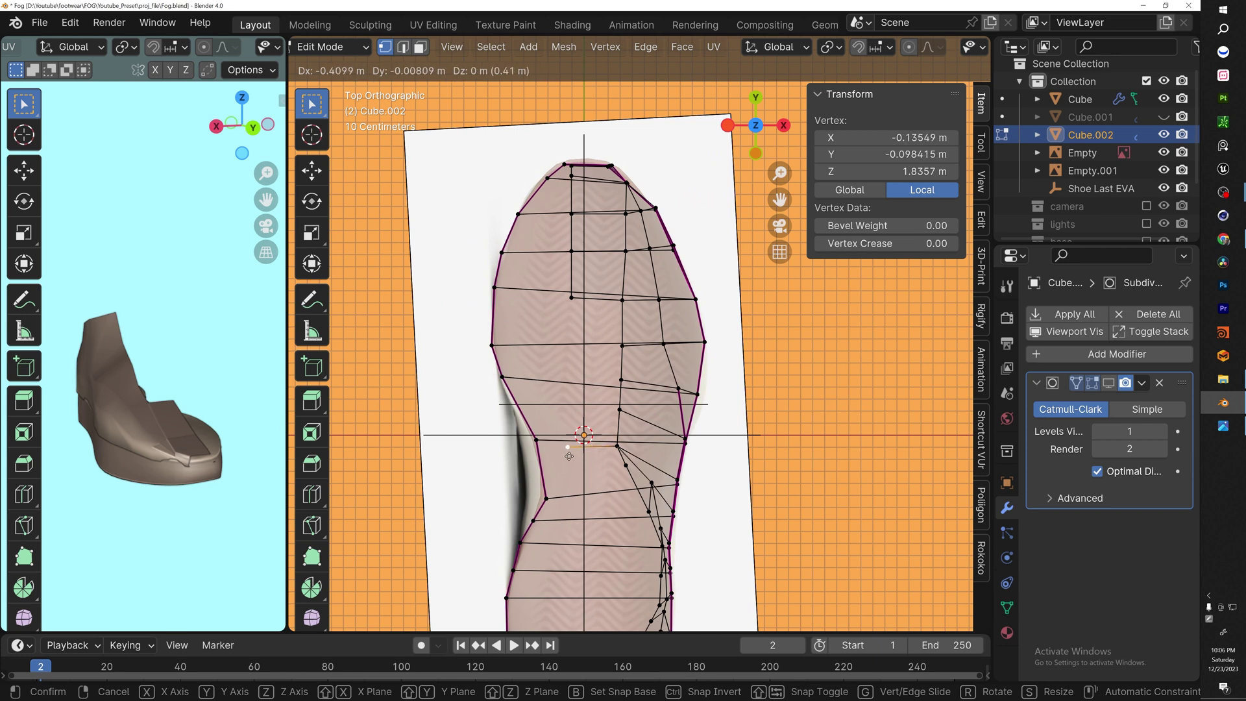
click(569, 457)
Duplicate the tongue edge's next four vertices to the tongue's opposite side and merge the copy's front vertex with the existing face corner
click(620, 411)
shift+click(621, 380)
shift+click(622, 347)
shift+click(623, 301)
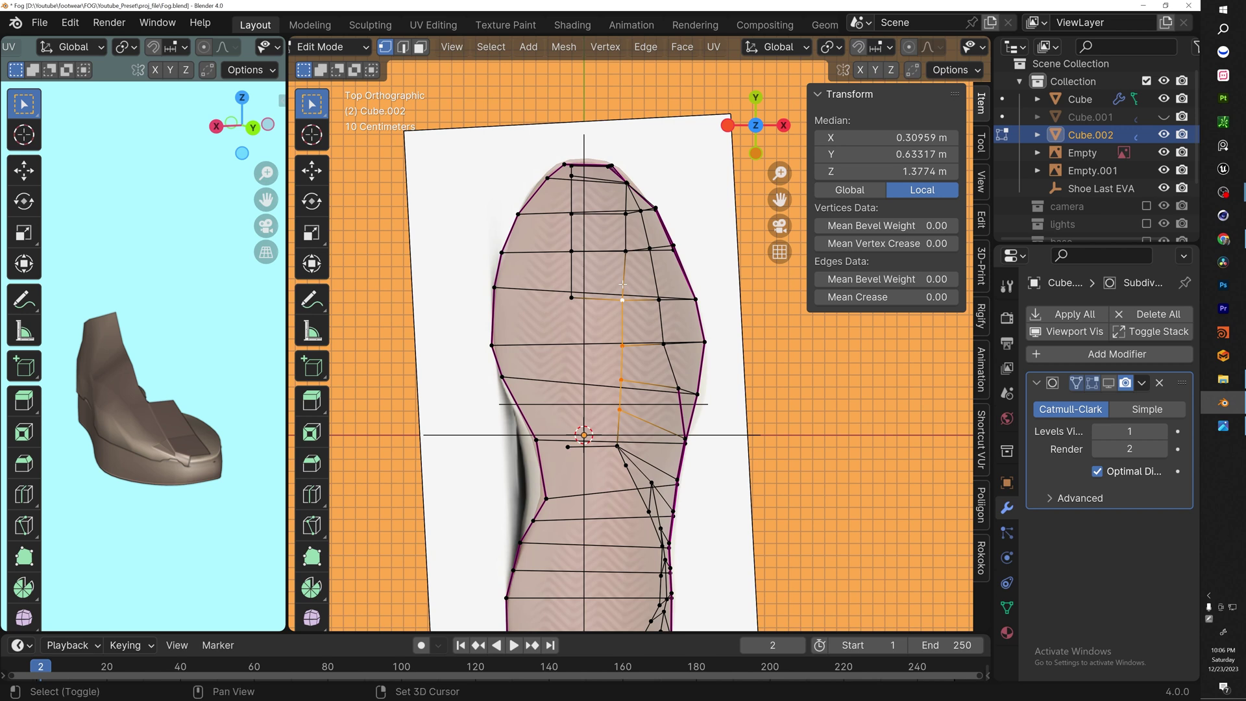
key(g)
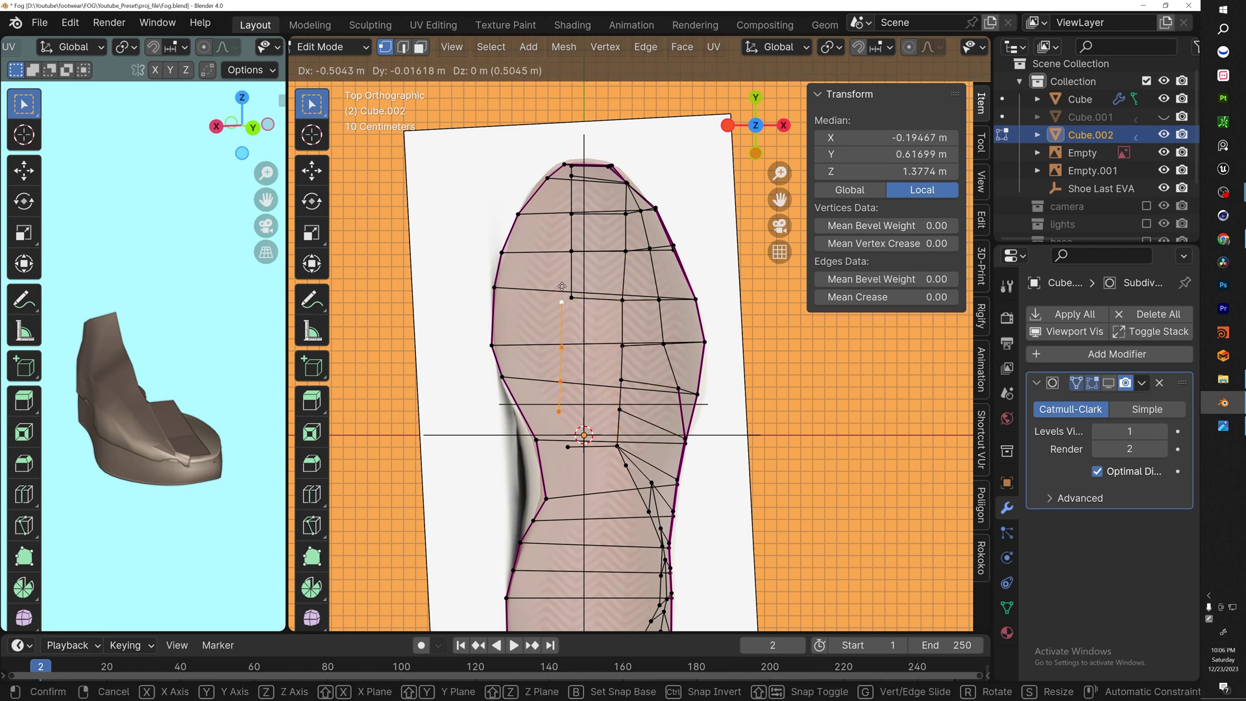
click(556, 287)
click(536, 287)
key(m)
click(531, 276)
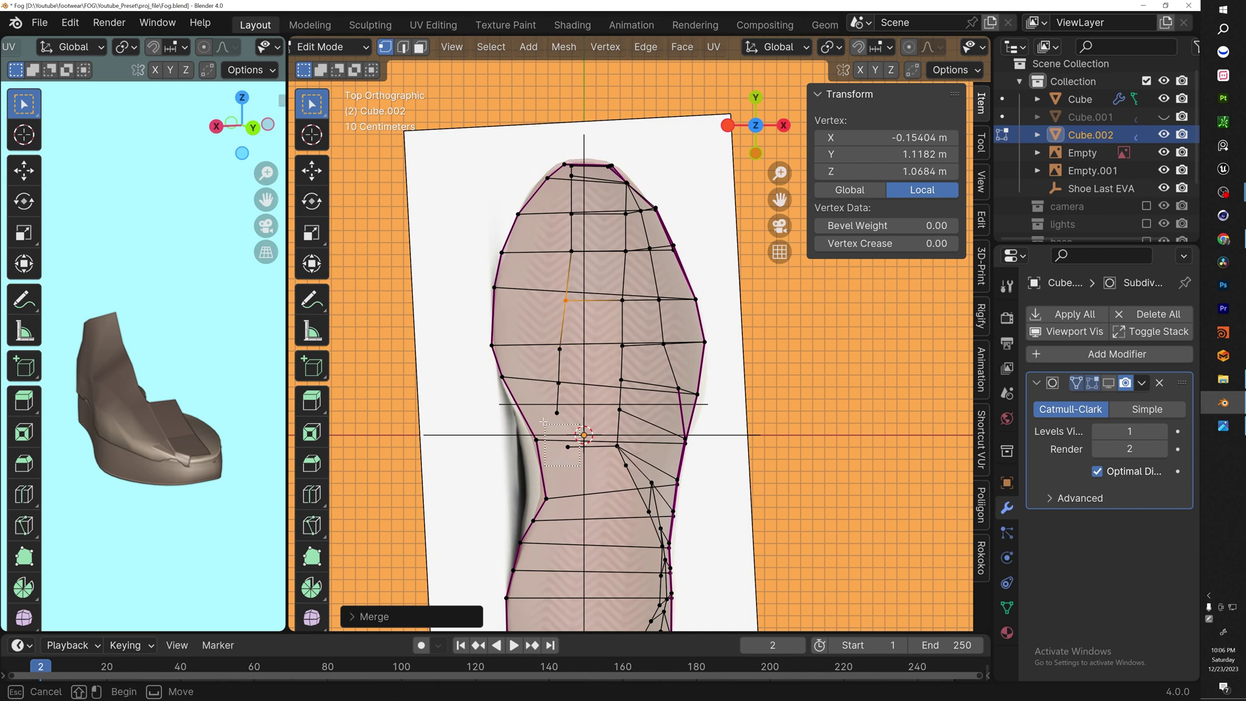
Merge the rear end of the copied edge line with the extruded vertex and shift the merged vertex back toward the ankle
click(568, 447)
click(557, 412)
shift+click(568, 446)
key(m)
click(567, 445)
click(563, 431)
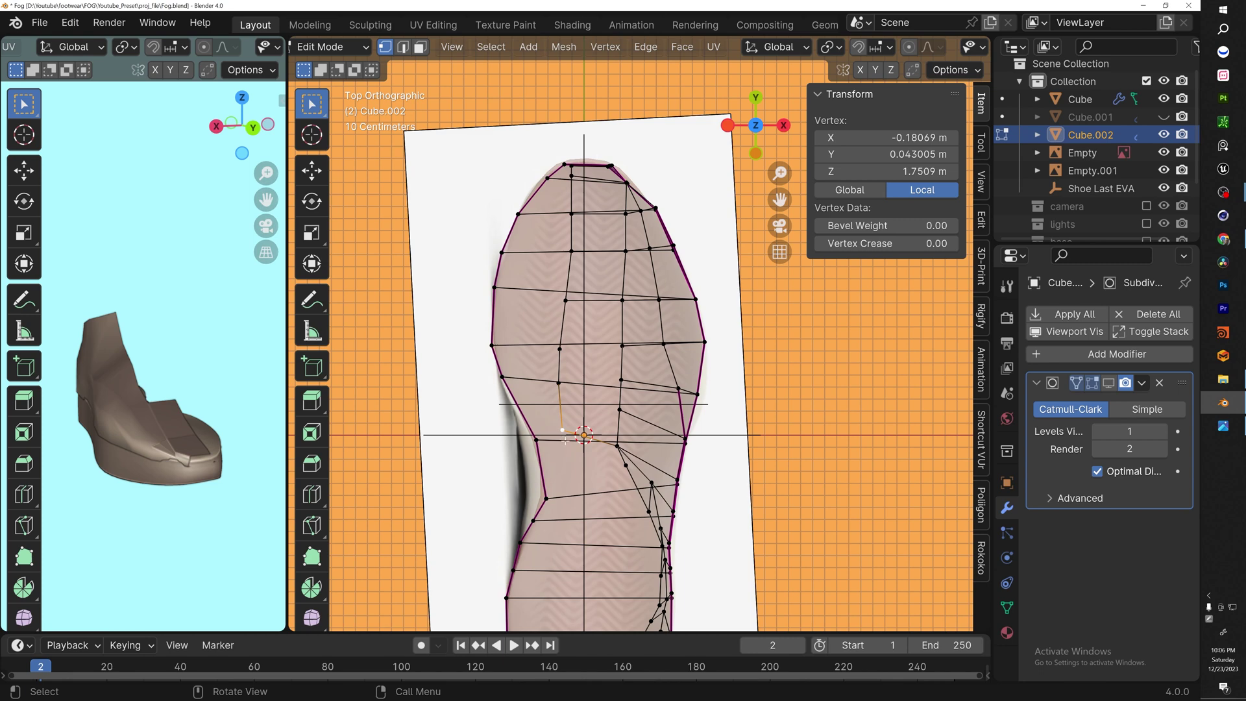
alt+click(571, 454)
key(ctrl+z)
key(g)
click(563, 448)
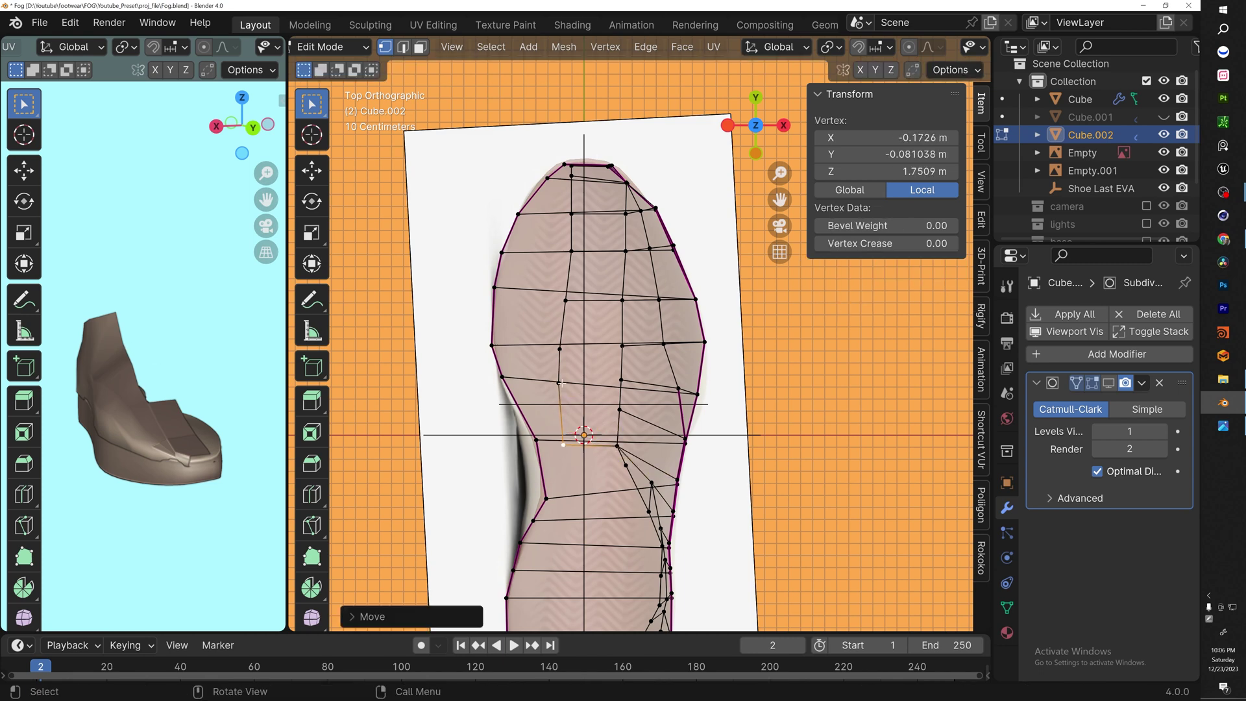
Space the copied line's inner vertices more evenly and add a cut in its front segment
key(g)
click(567, 364)
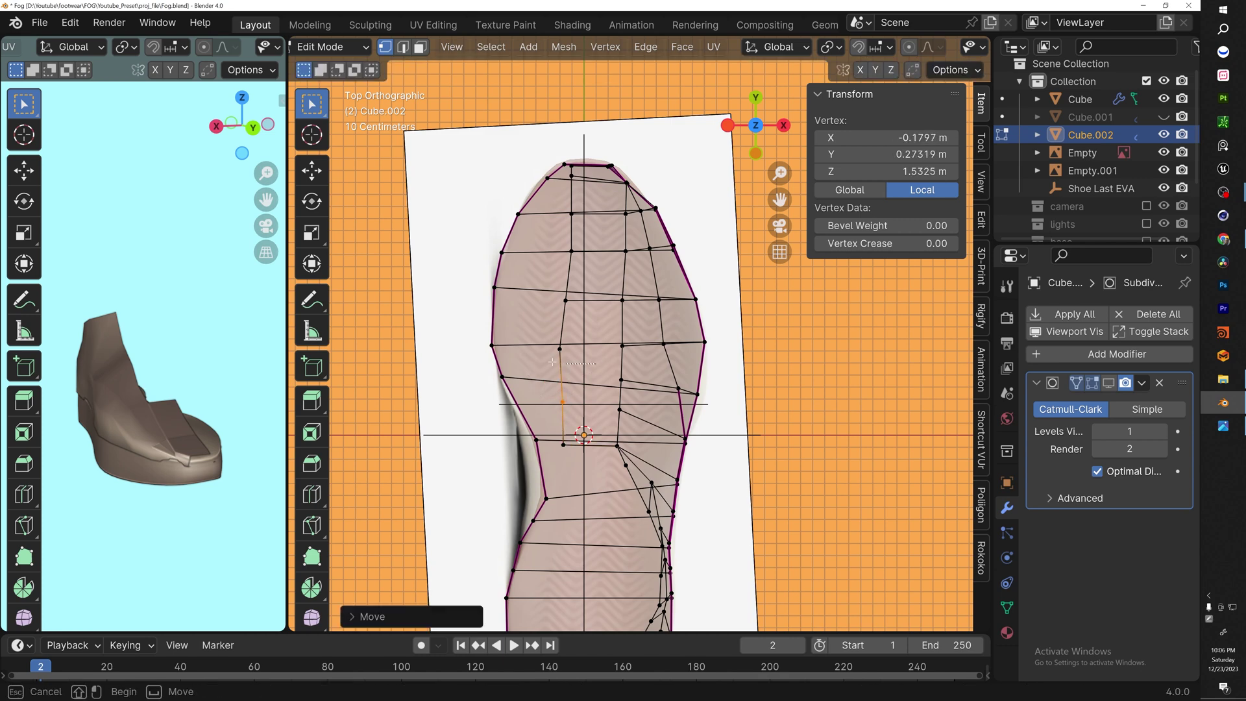
click(536, 351)
click(562, 360)
key(g)
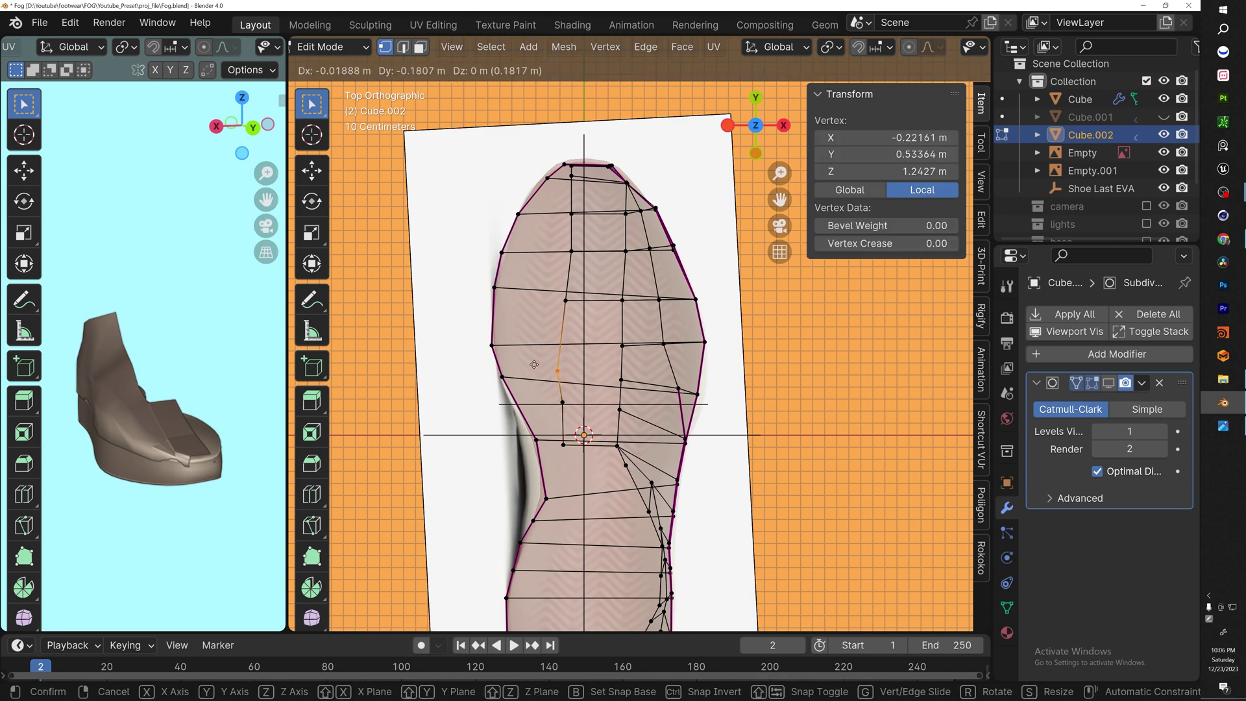
click(538, 361)
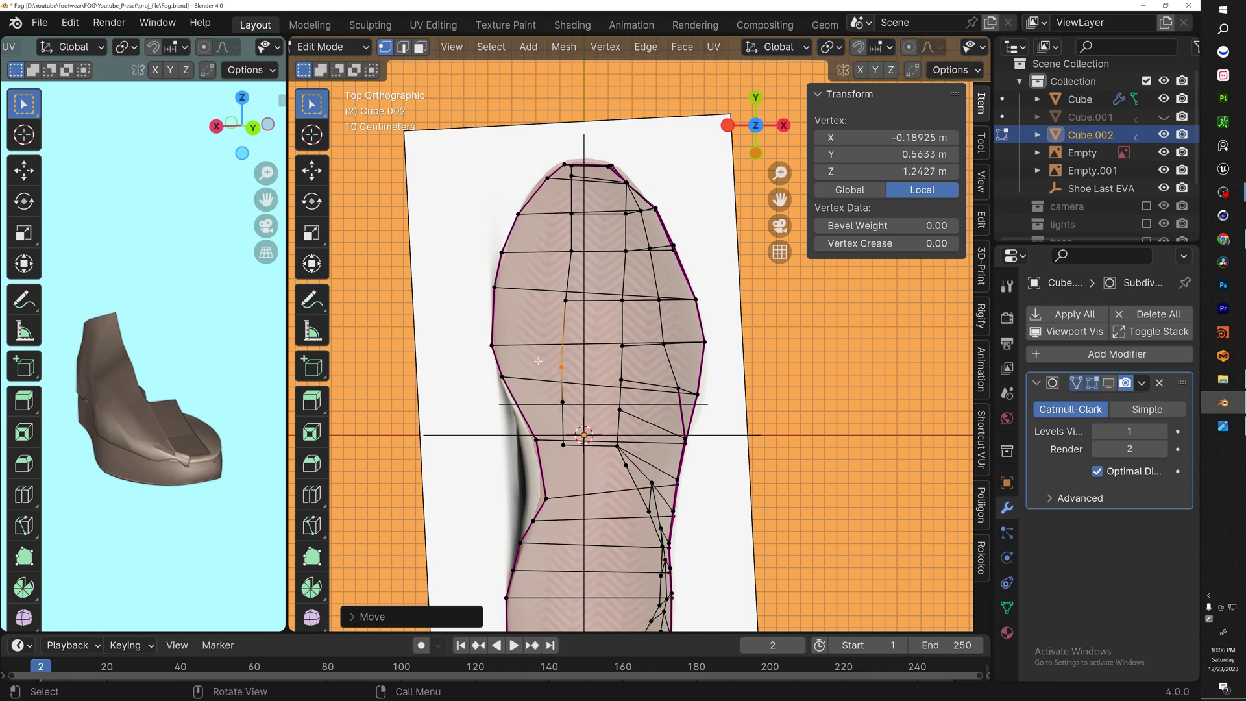
key(ctrl+r)
click(561, 335)
key(w)
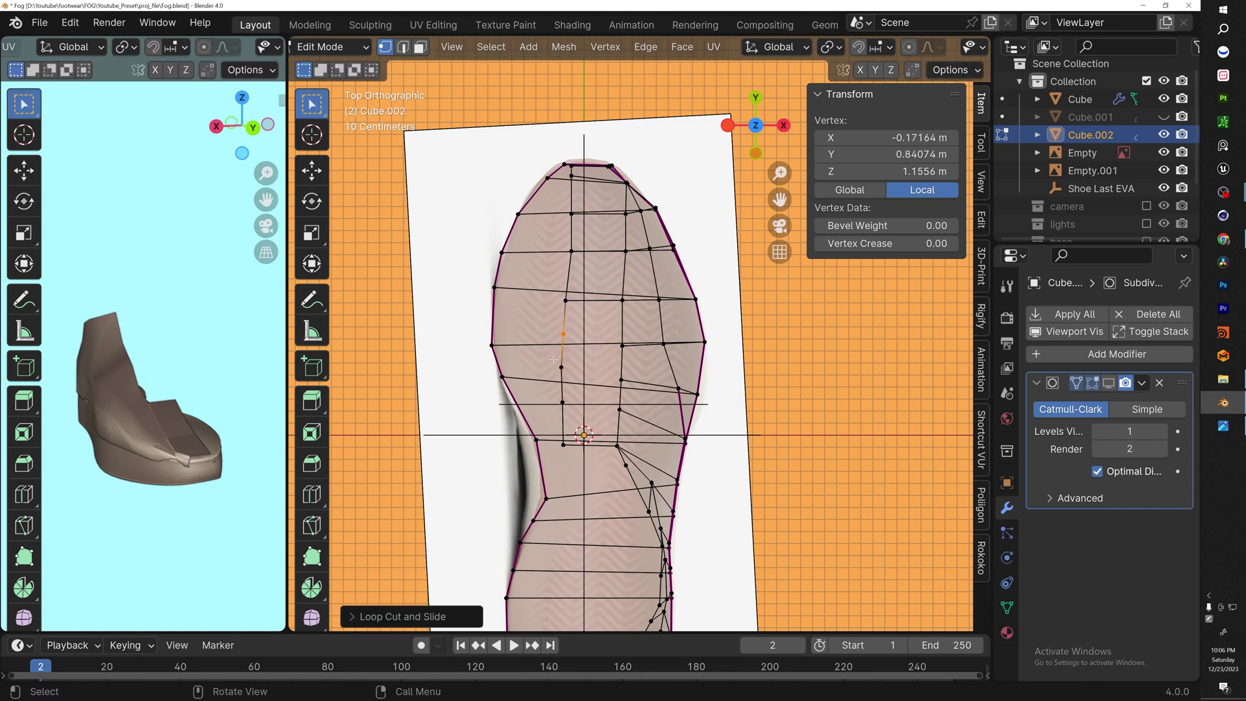
Fill the gap between the tongue's two side edges with a row of faces from the toe box back to the ankle
key(alt+a)
key(2)
click(598, 301)
key(f)
key(f)
key(f)
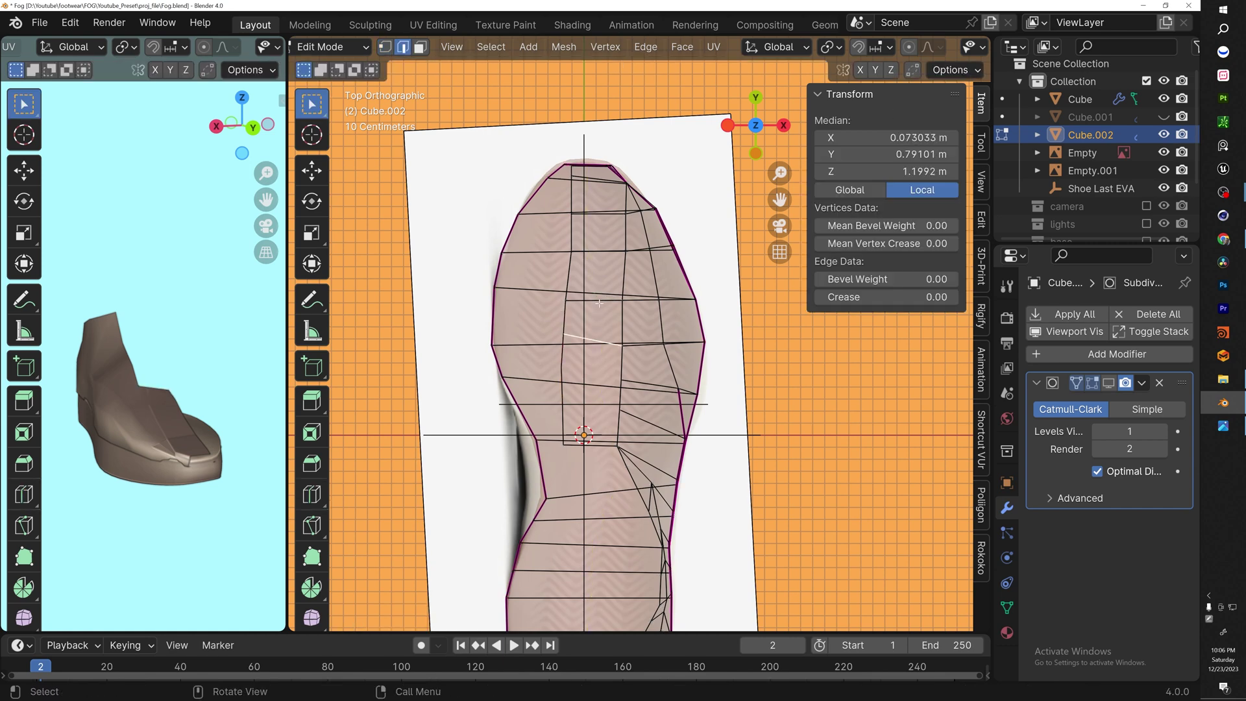
key(f)
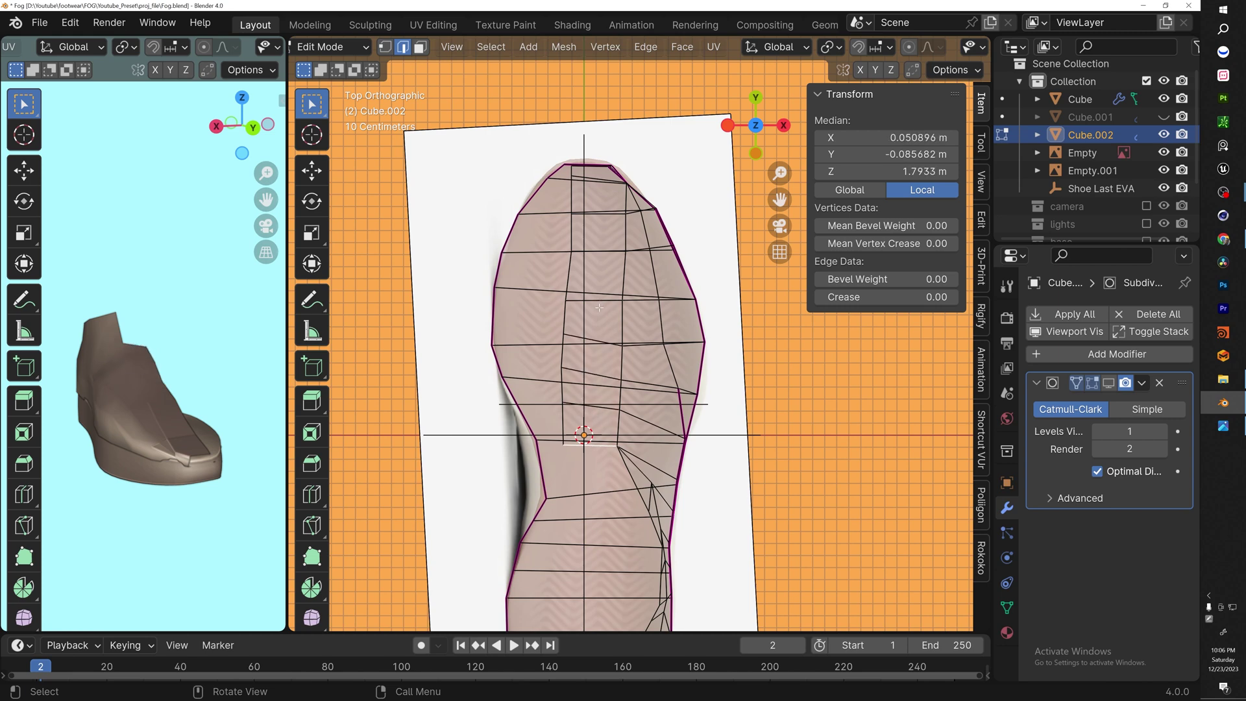
Select the whole upper mesh and set its mean edge crease to 0
key(1)
click(575, 420)
middle_drag(575, 421, 554, 442)
key(a)
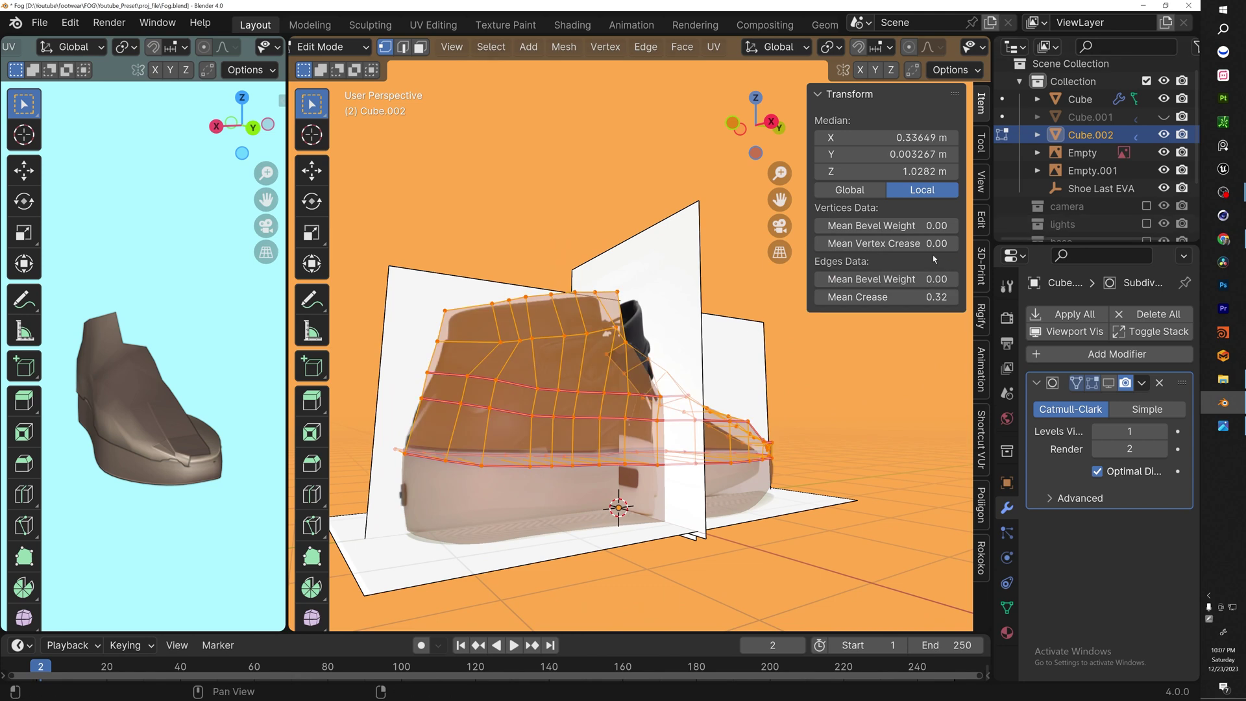
key(s)
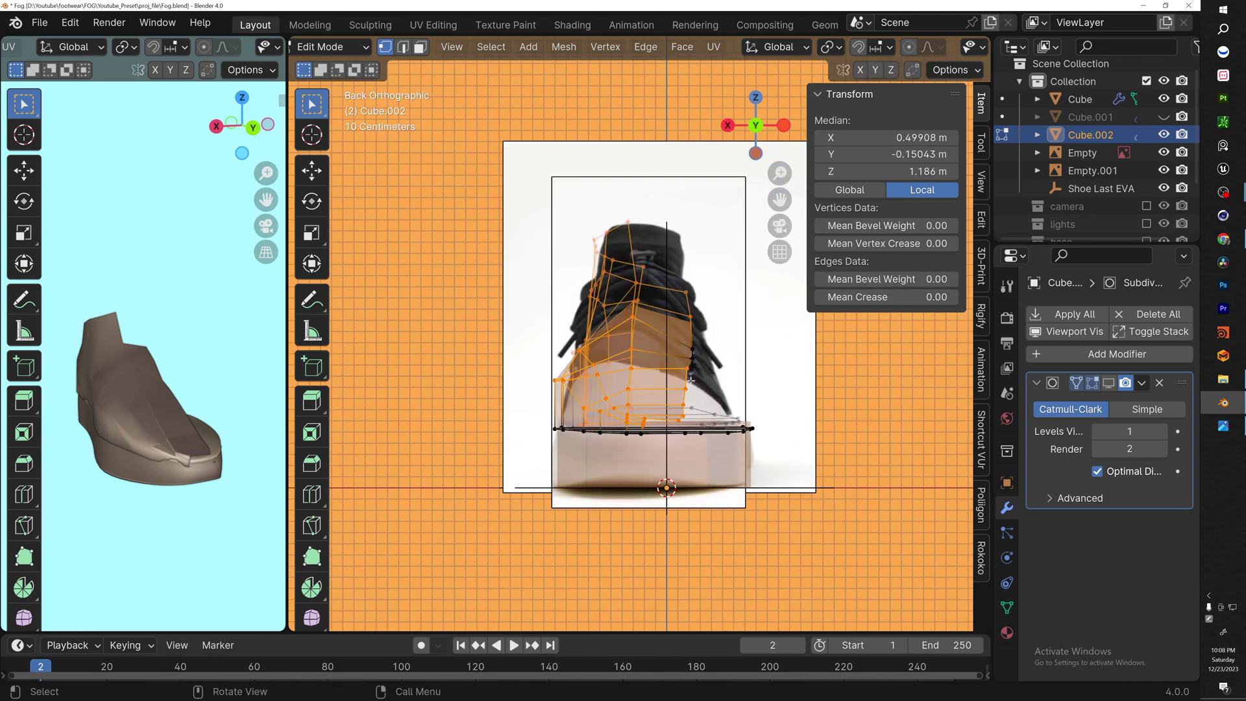
Duplicate the modelled side half of the upper and move the copy along the global X axis clear of the shoe
shift+drag(709, 297, 647, 393)
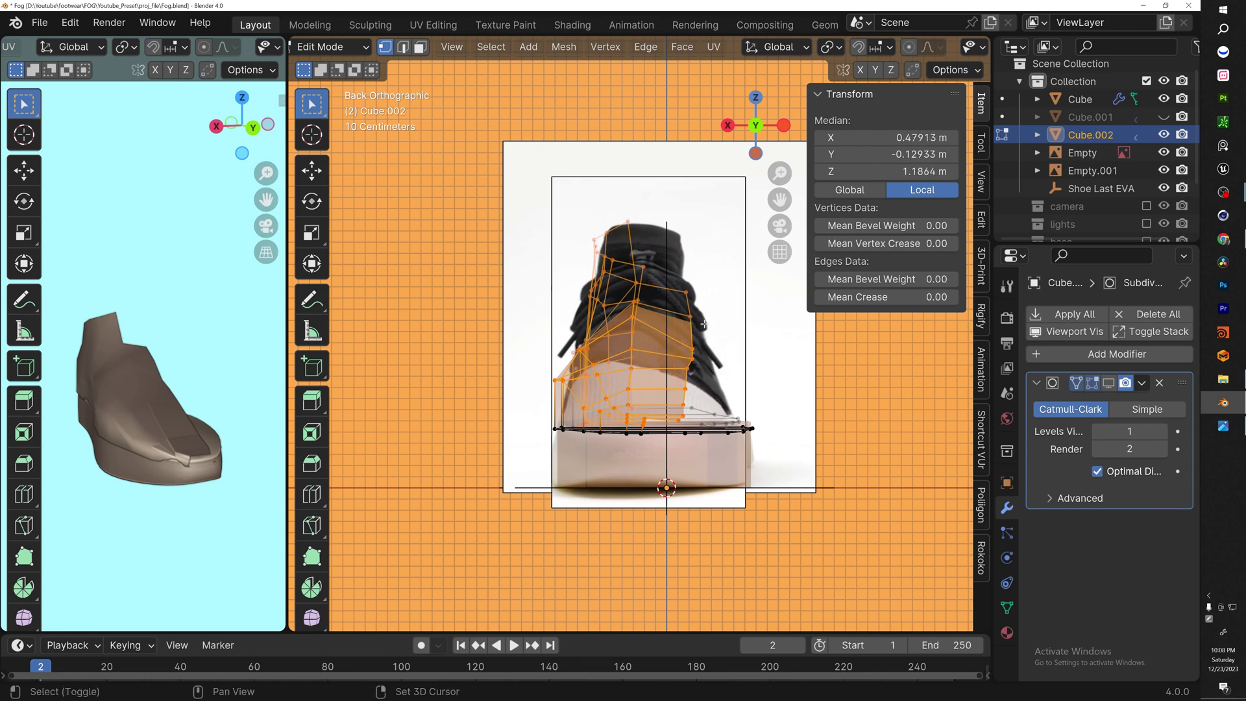
key(x)
key(Escape)
key(c)
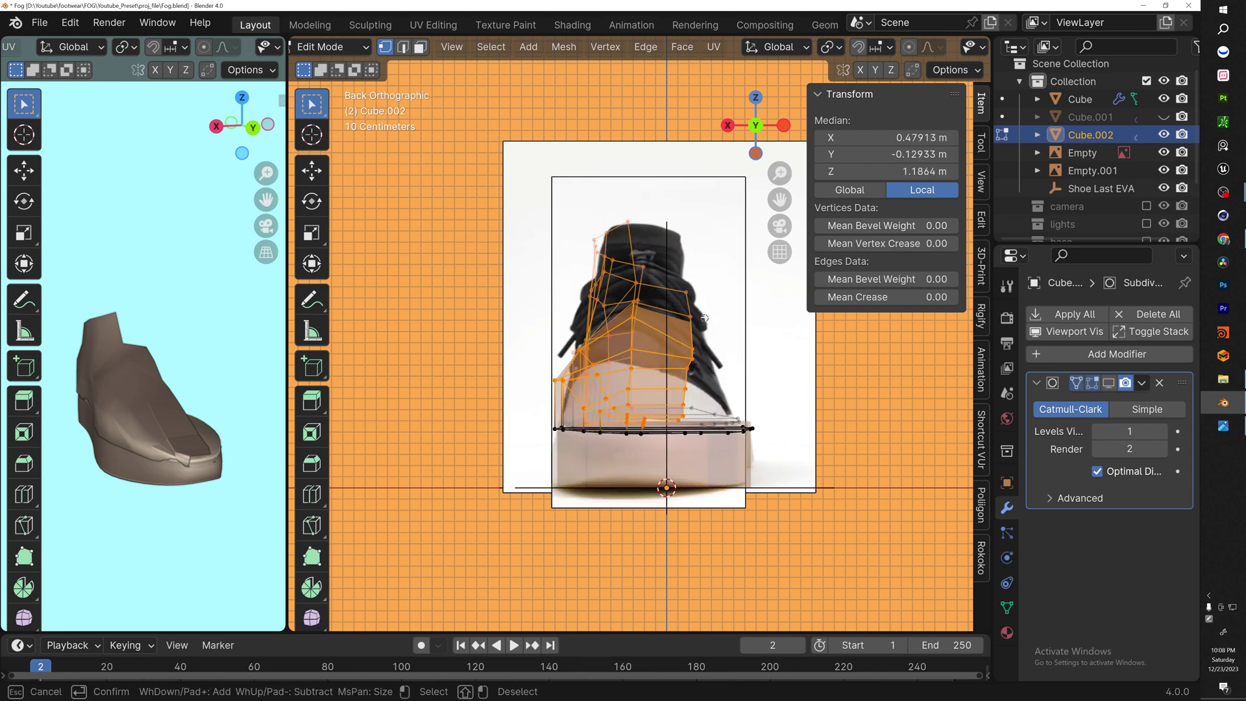
shift+drag(691, 394, 693, 352)
shift+drag(685, 409, 676, 419)
key(shift+d)
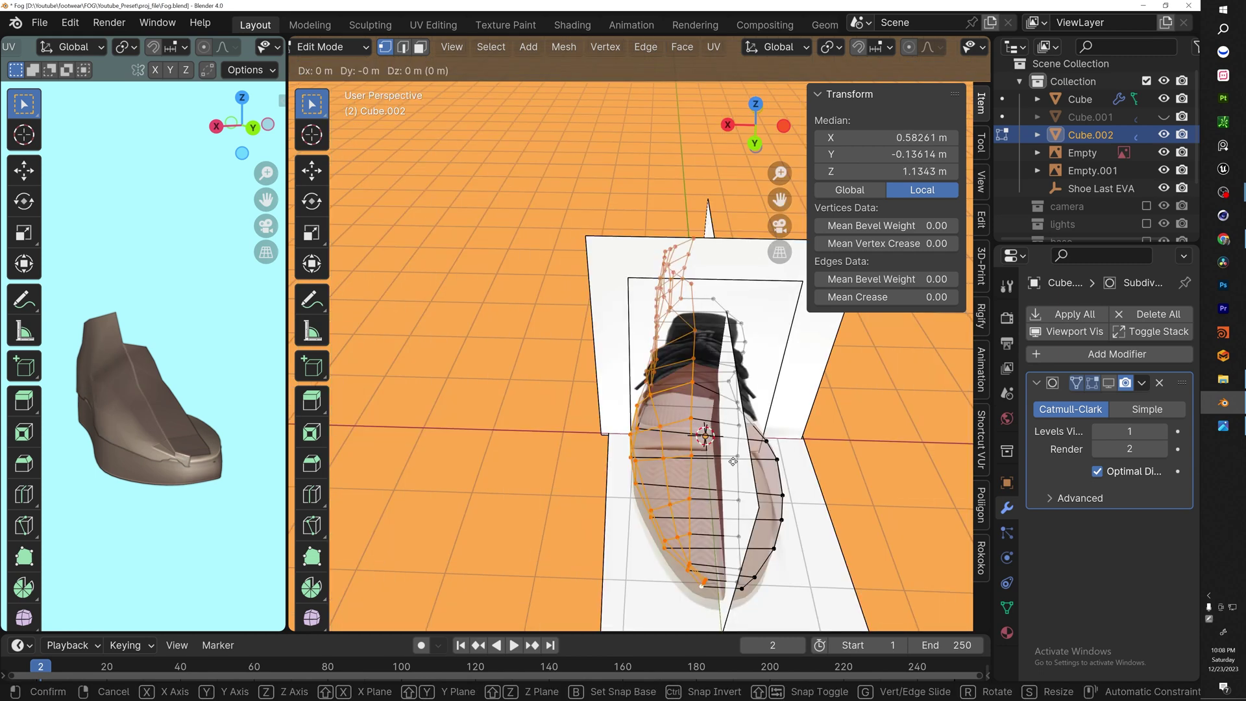
key(x)
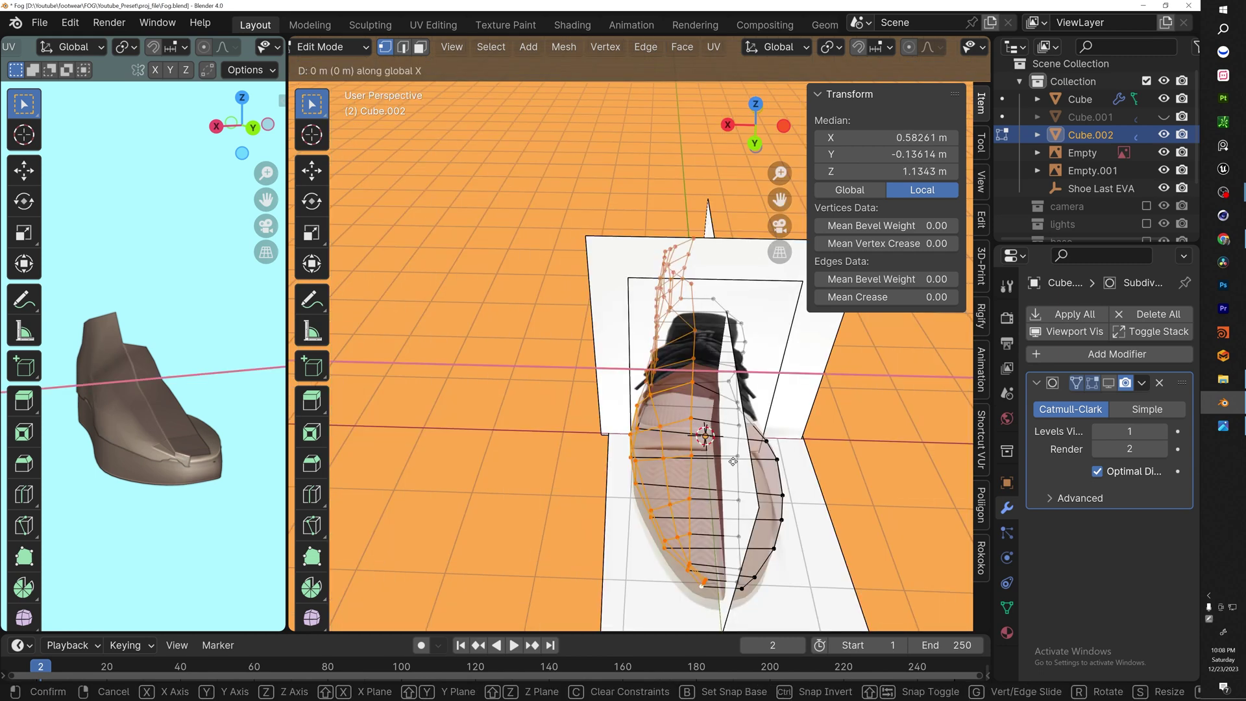
click(900, 469)
Mirror the duplicated half along the X axis and join it to the shoe's opposite side at the toe
right_click(900, 469)
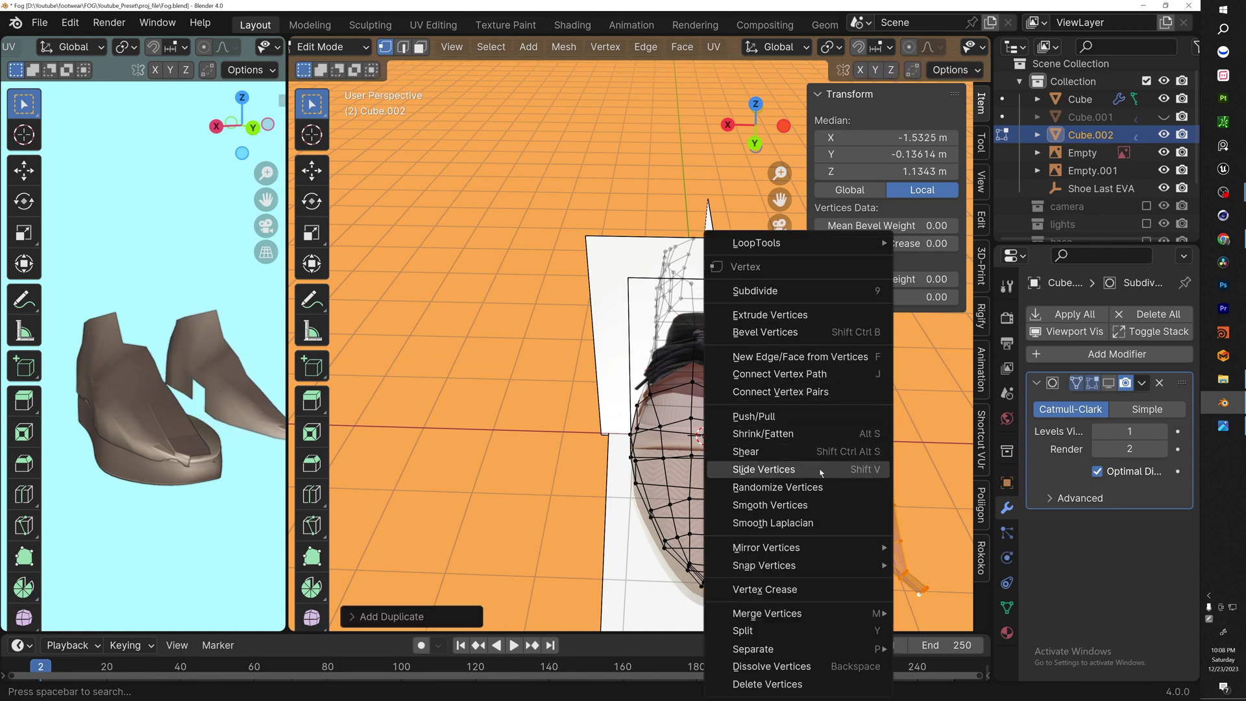
mouse_move(821, 613)
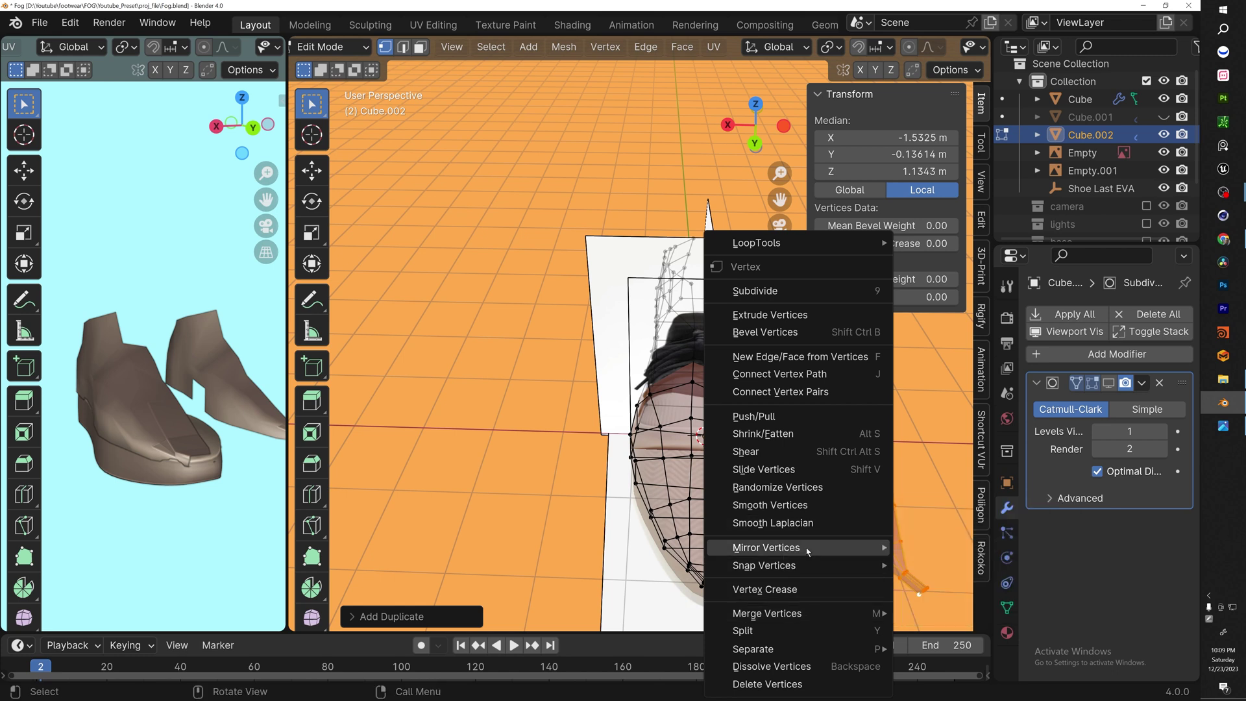
mouse_move(808, 574)
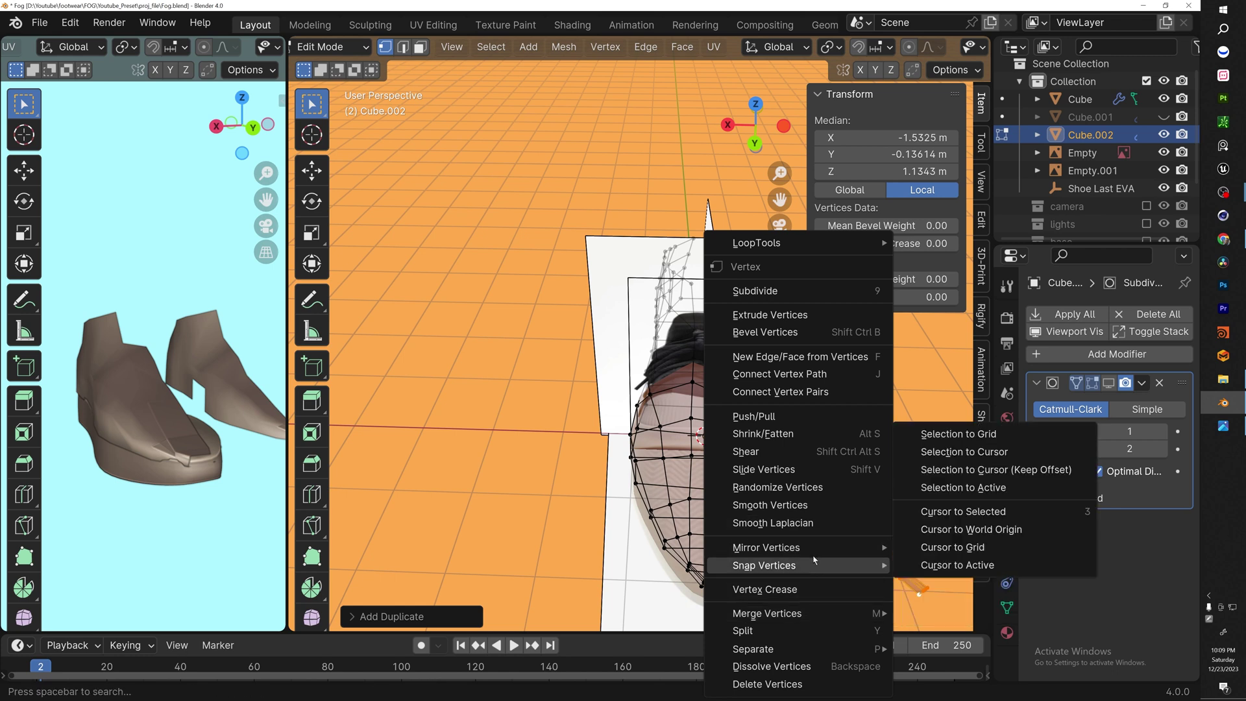
click(928, 456)
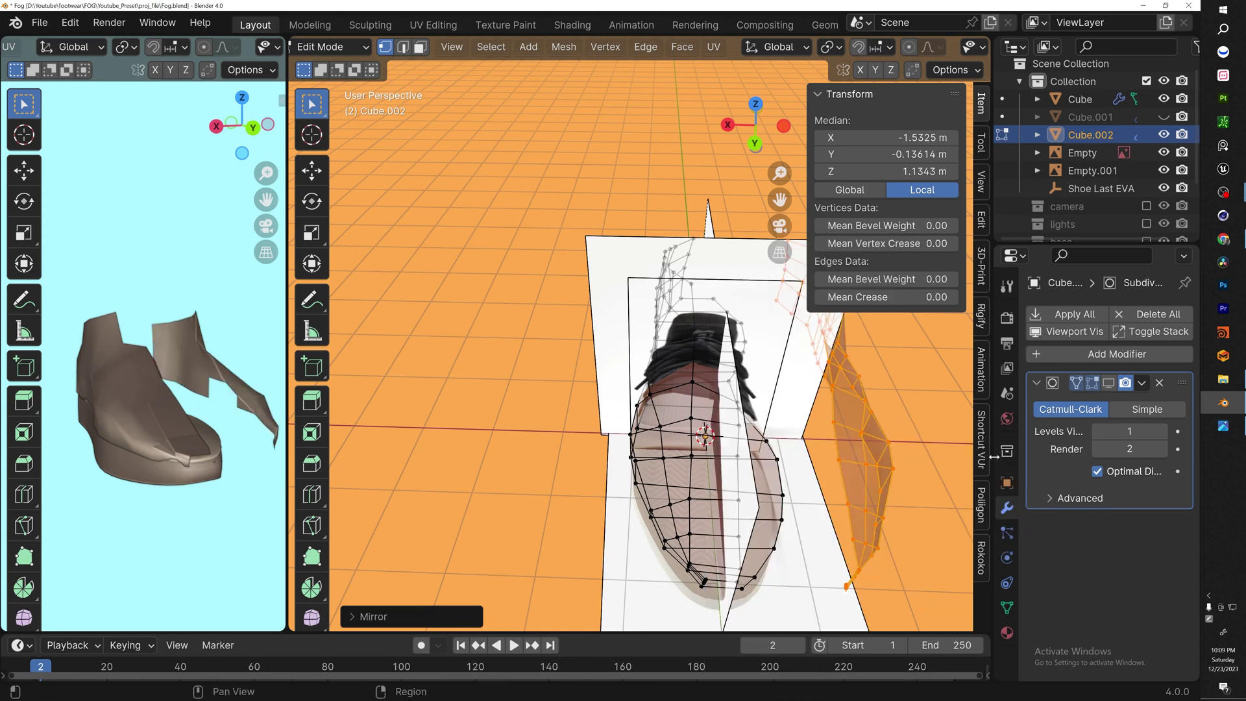
scroll(869, 415, down, 3)
shift+middle_drag(869, 415, 789, 431)
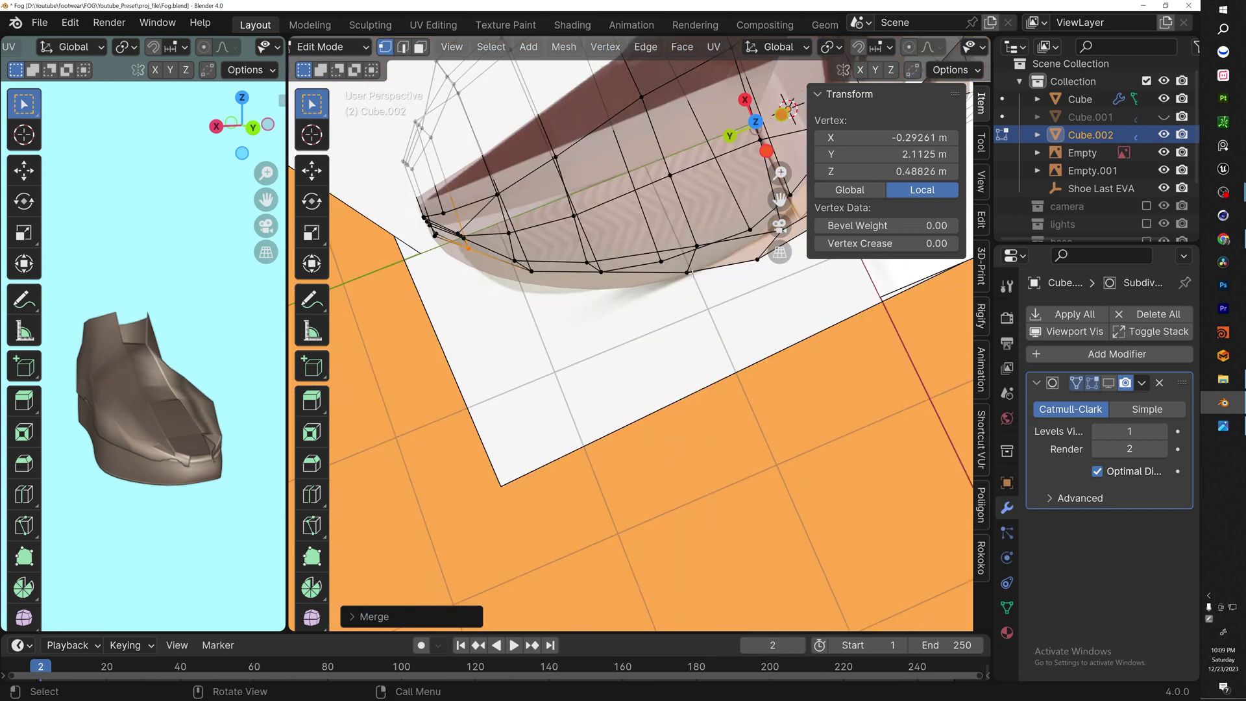
In top view, pull the mirrored side's forefoot vertices inward onto the sole outline, working back toward the arch
shift+click(697, 248)
key(KP_7)
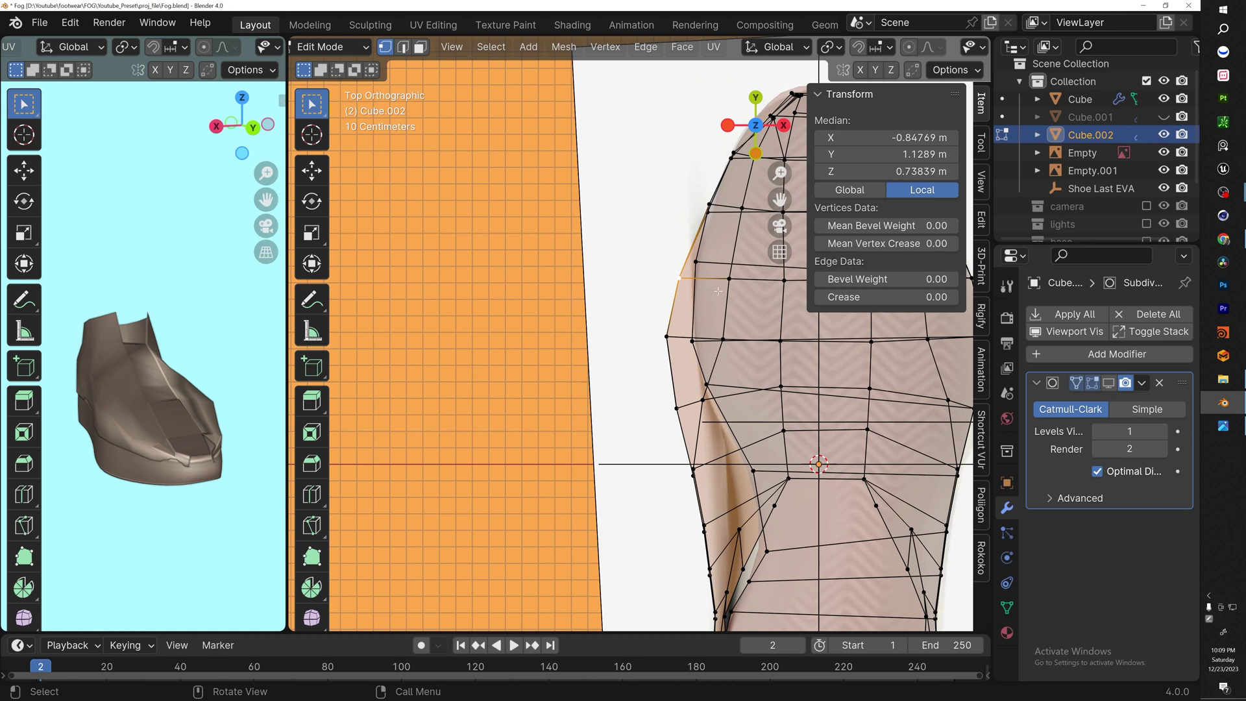
key(g)
click(732, 279)
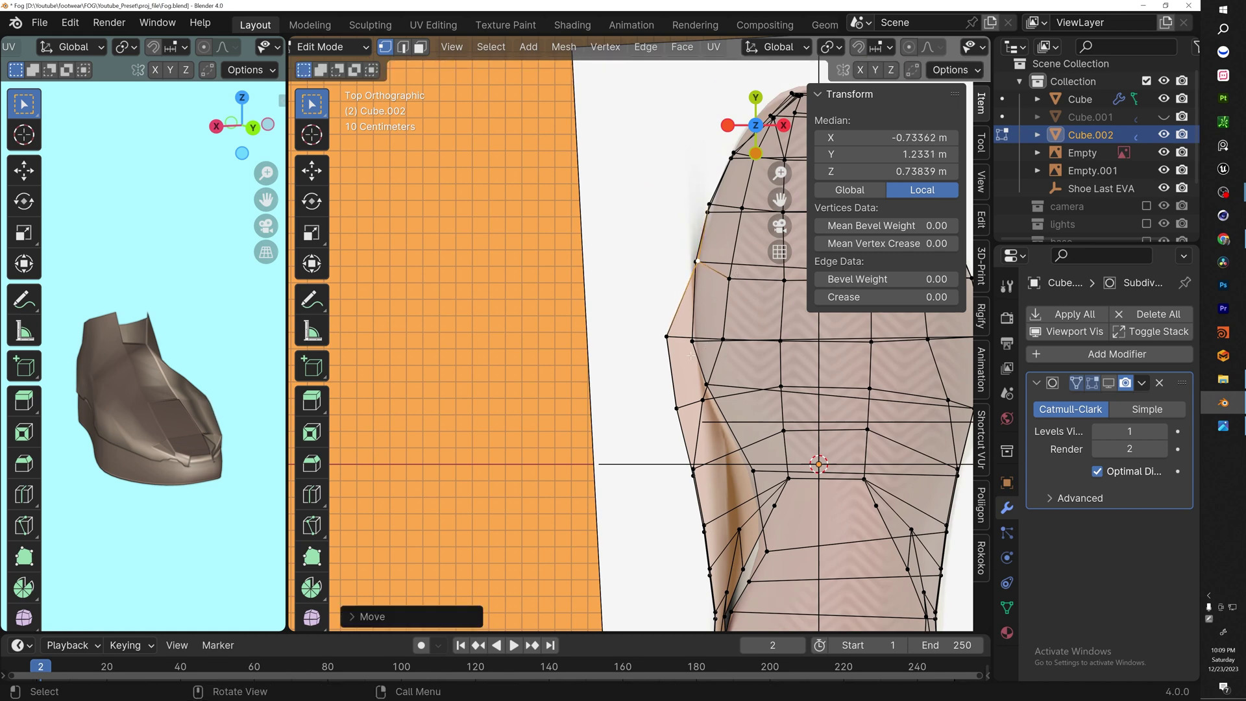
key(g)
click(809, 392)
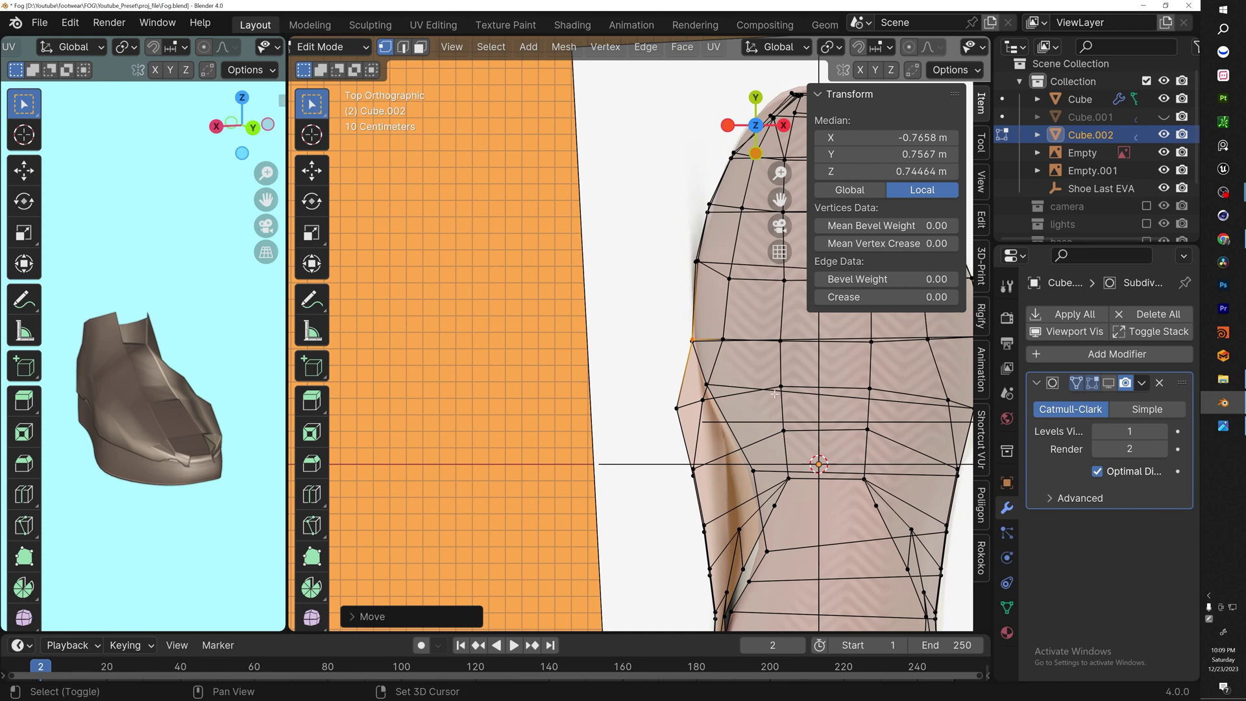
shift+middle_drag(809, 392, 775, 316)
key(g)
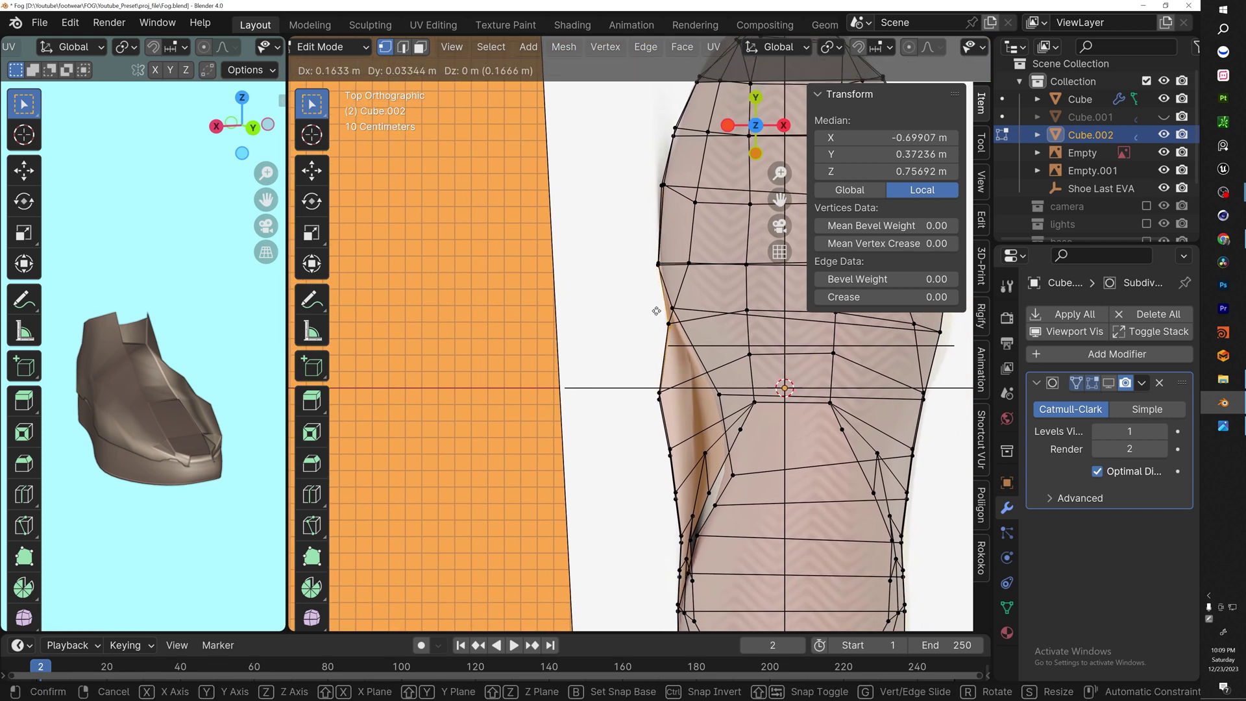
click(671, 328)
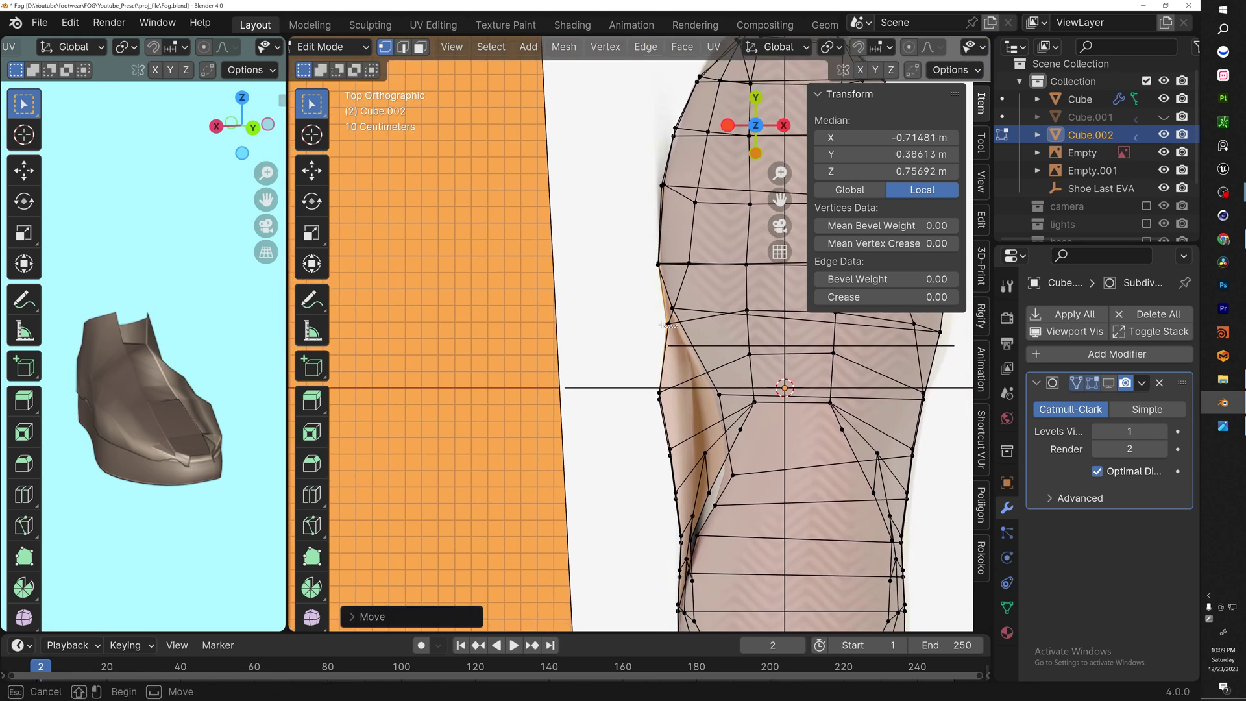
In top view, pull the mirrored side's arch vertices inward toward the sole outline, working back toward the heel
key(g)
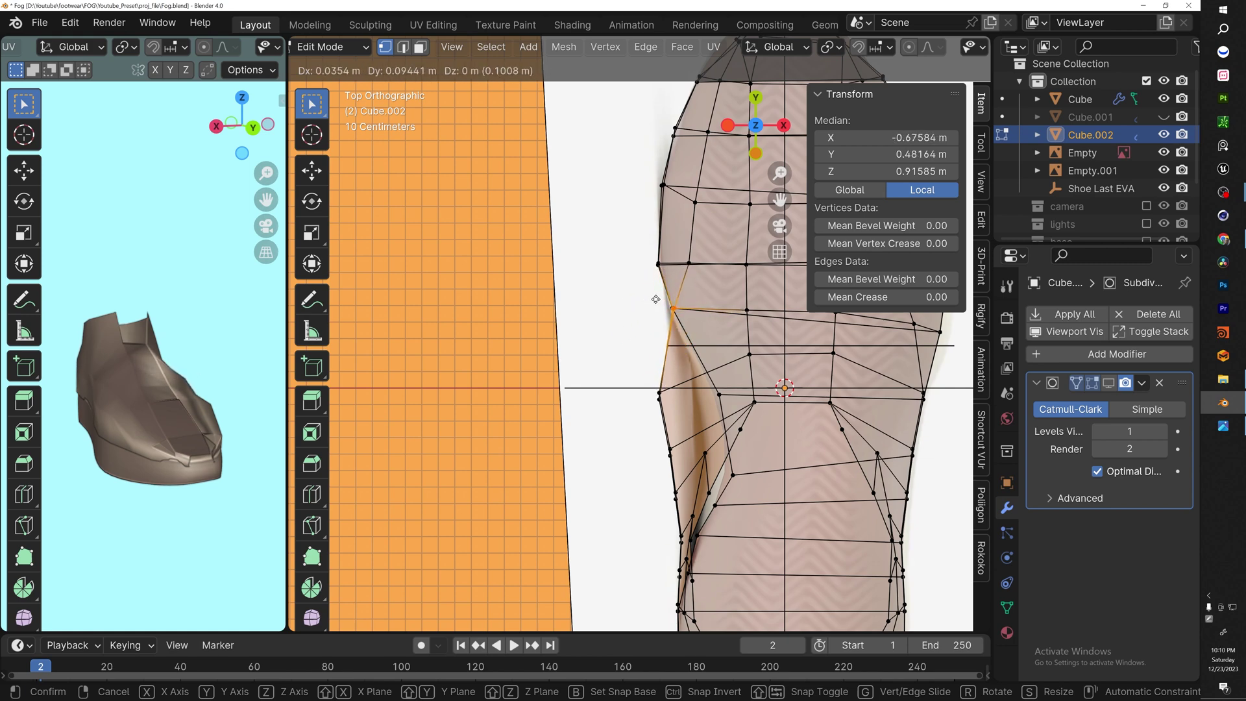
click(665, 322)
click(660, 391)
key(g)
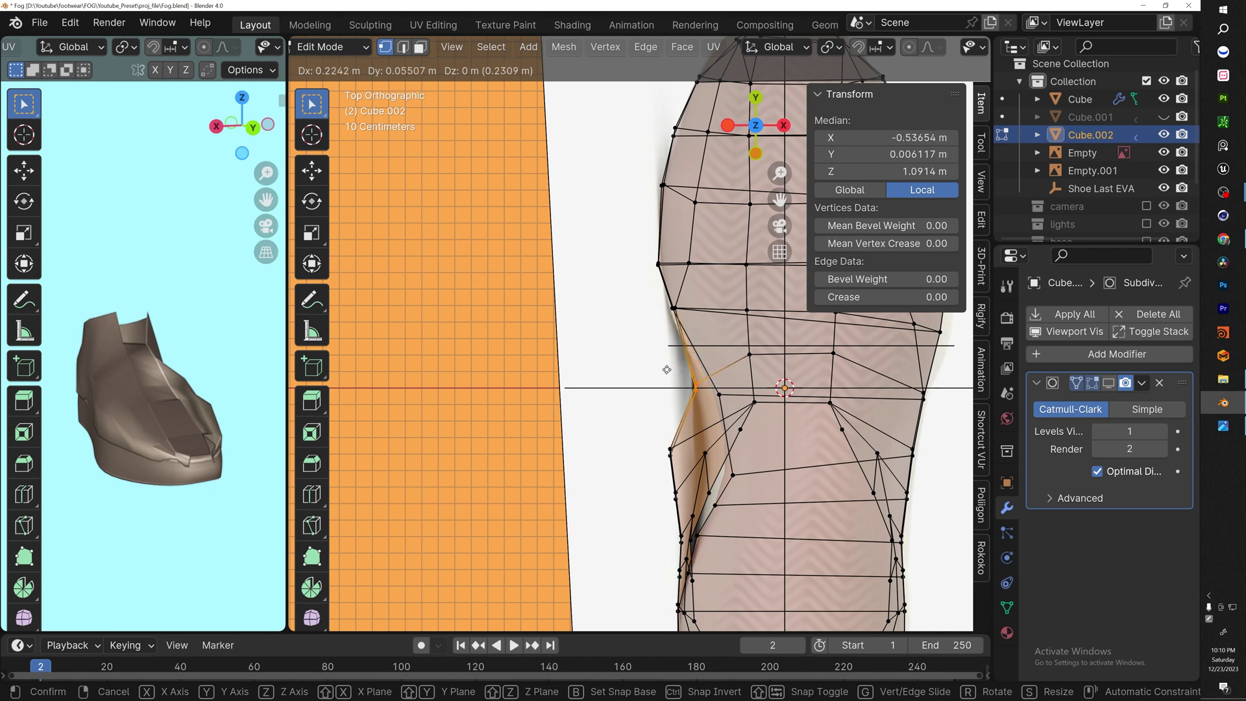
click(666, 371)
shift+middle_drag(745, 443, 724, 342)
click(662, 352)
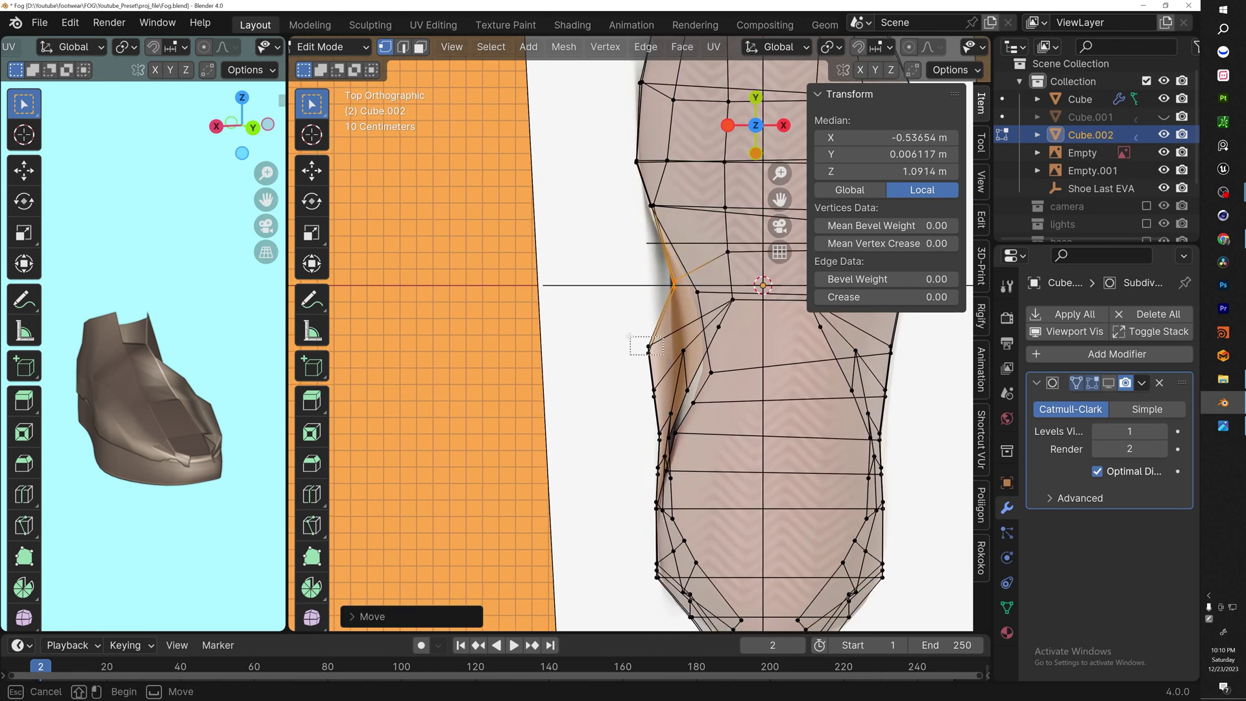
key(g)
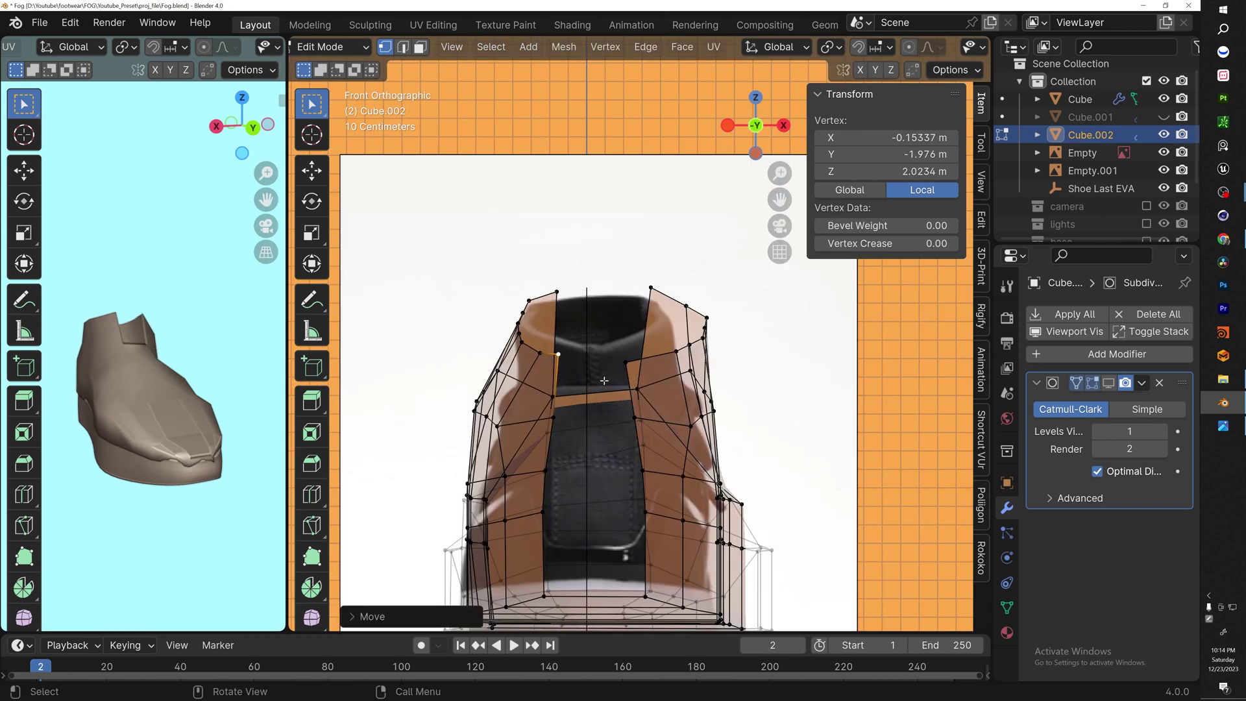
Fill the open tongue gap between the two upper halves with a strip of faces from the collar down to the toe
key(alt+a)
shift+click(608, 378)
shift+click(625, 374)
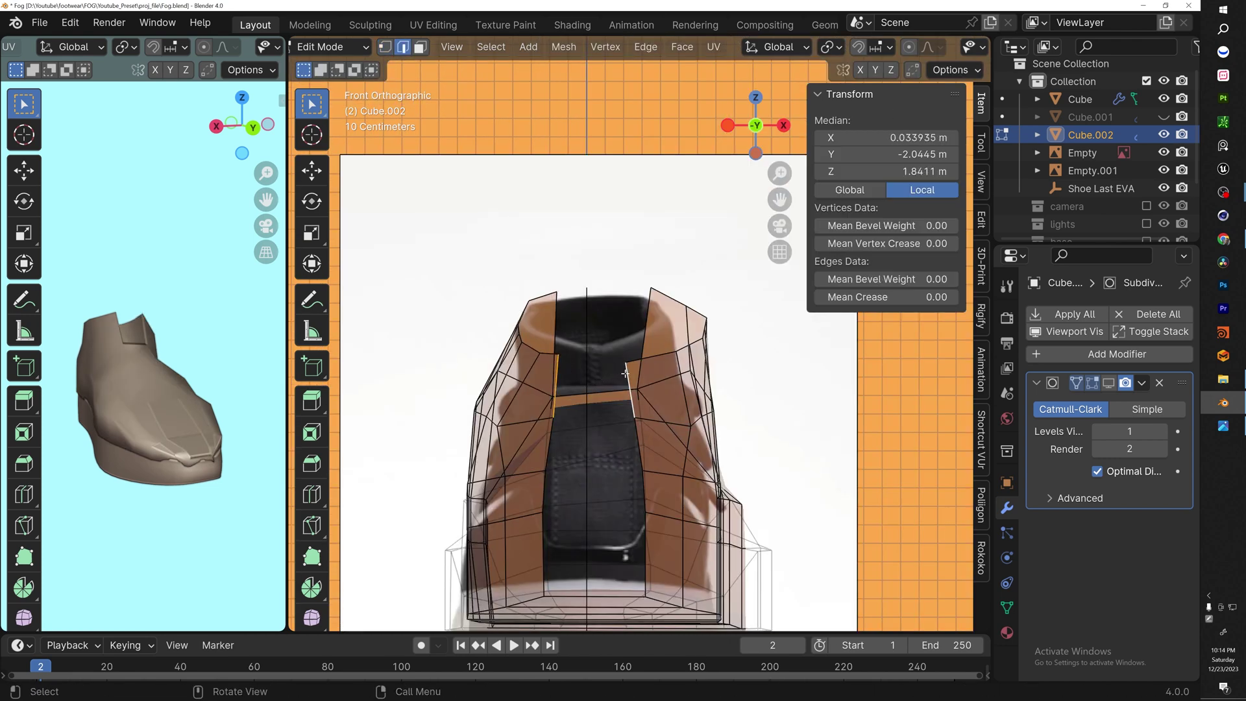
key(f)
key(f)
key(f)
key(f)
key(f)
key(f)
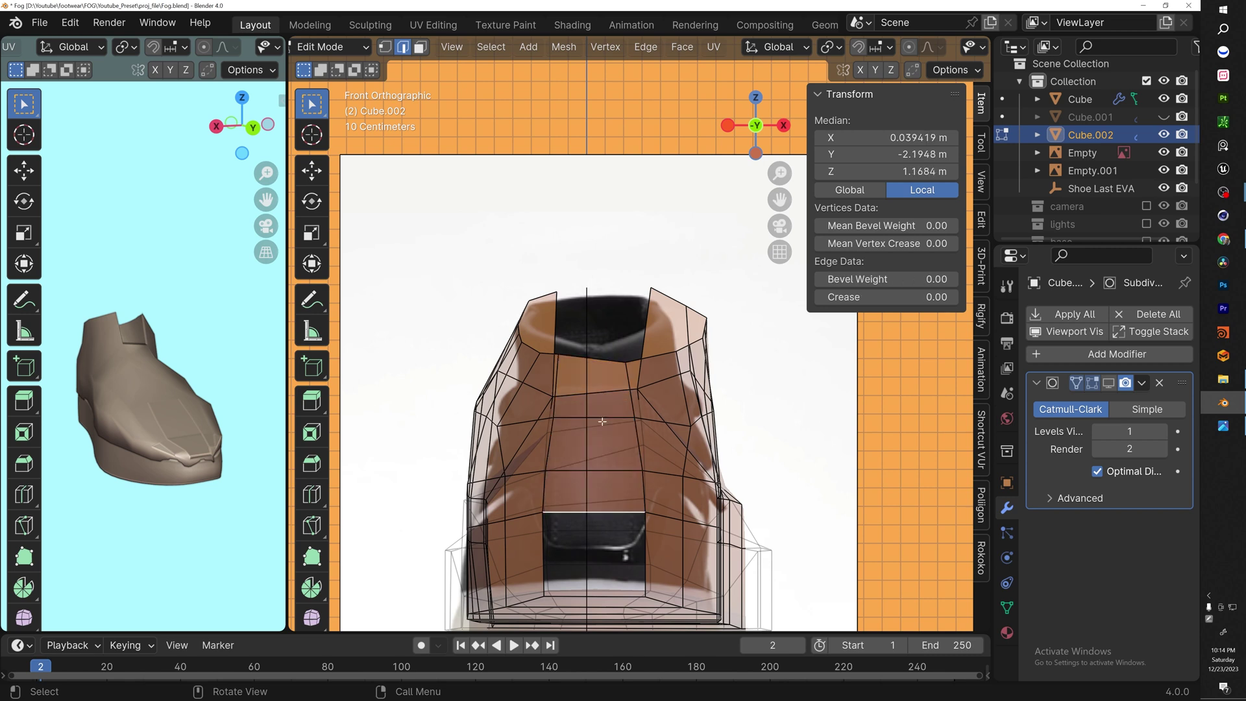
In front view, nudge the two top corner vertices of the filled tongue strip to fit the reference collar
key(1)
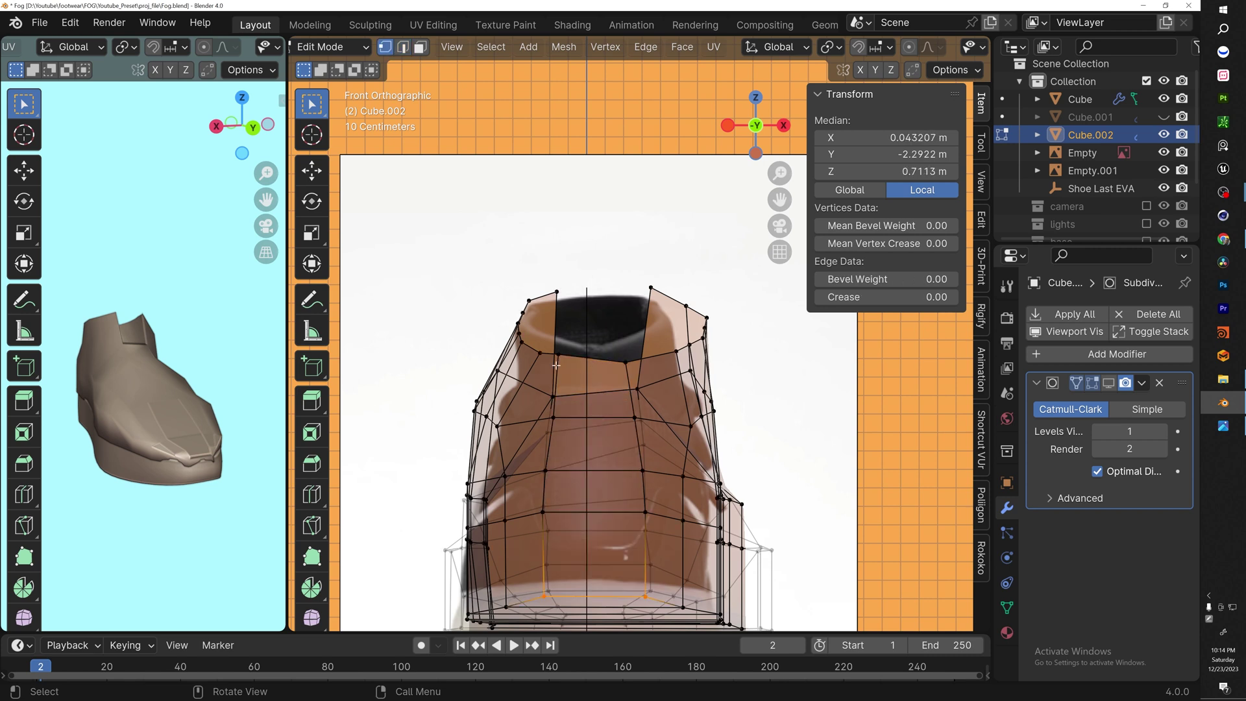
click(560, 355)
key(g)
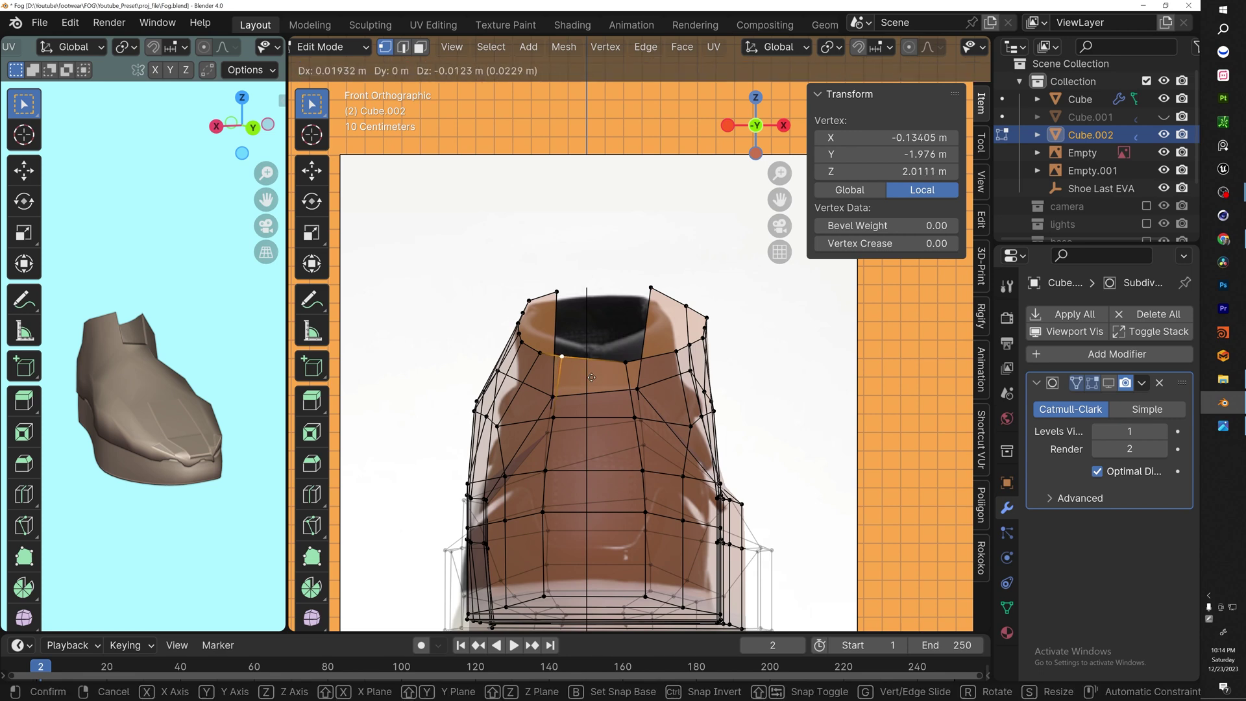
click(598, 380)
click(626, 362)
key(g)
click(628, 365)
Pull the collar vertices on the upper's positive X side inward to match the front reference silhouette
click(676, 354)
shift+middle_drag(692, 355, 646, 238)
key(g)
click(631, 235)
key(g)
click(639, 226)
key(g)
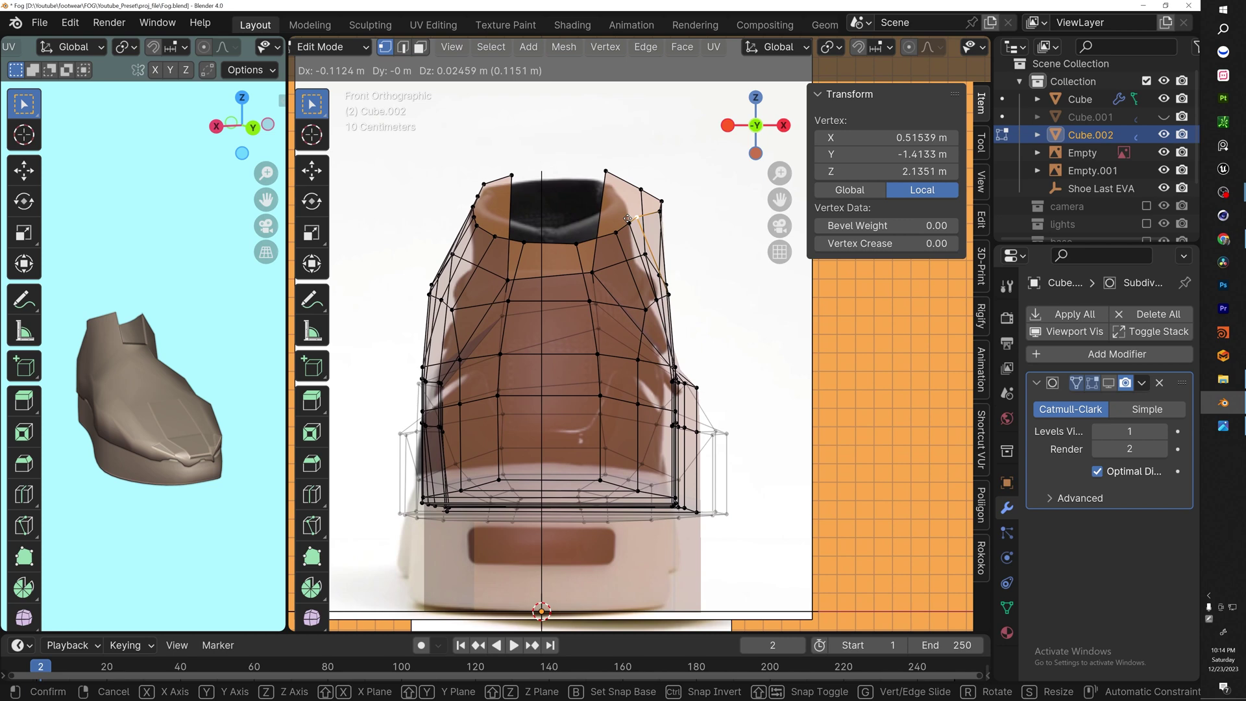
click(628, 220)
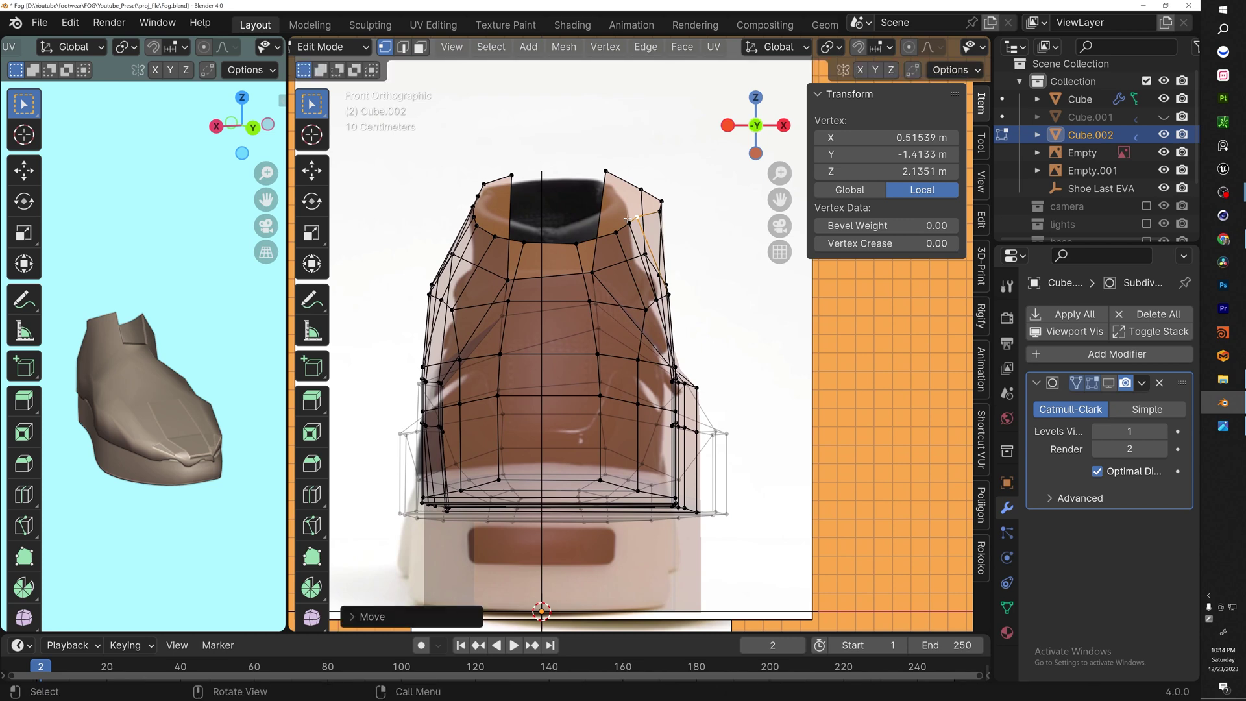
Move the vertices on the upper's negative X side inward to the front reference silhouette, from the ankle down toward the sole
scroll(628, 219, down, 1)
scroll(628, 220, up, 2)
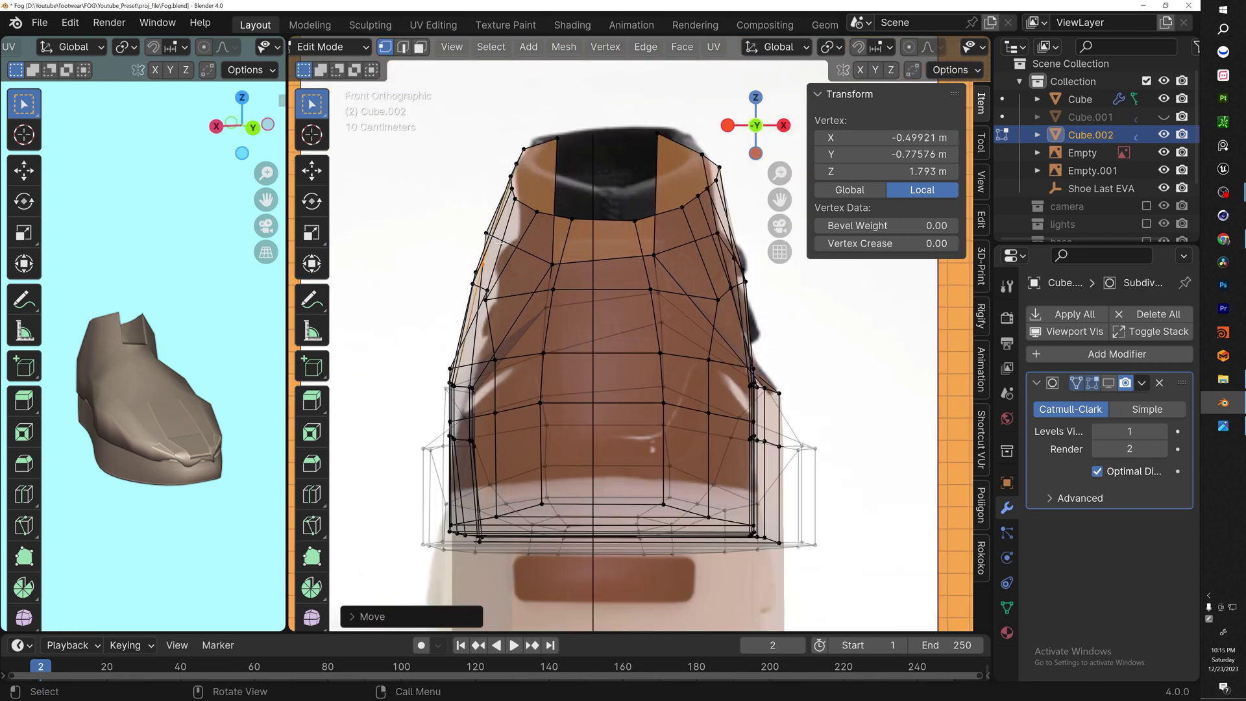
click(503, 238)
key(g)
click(493, 229)
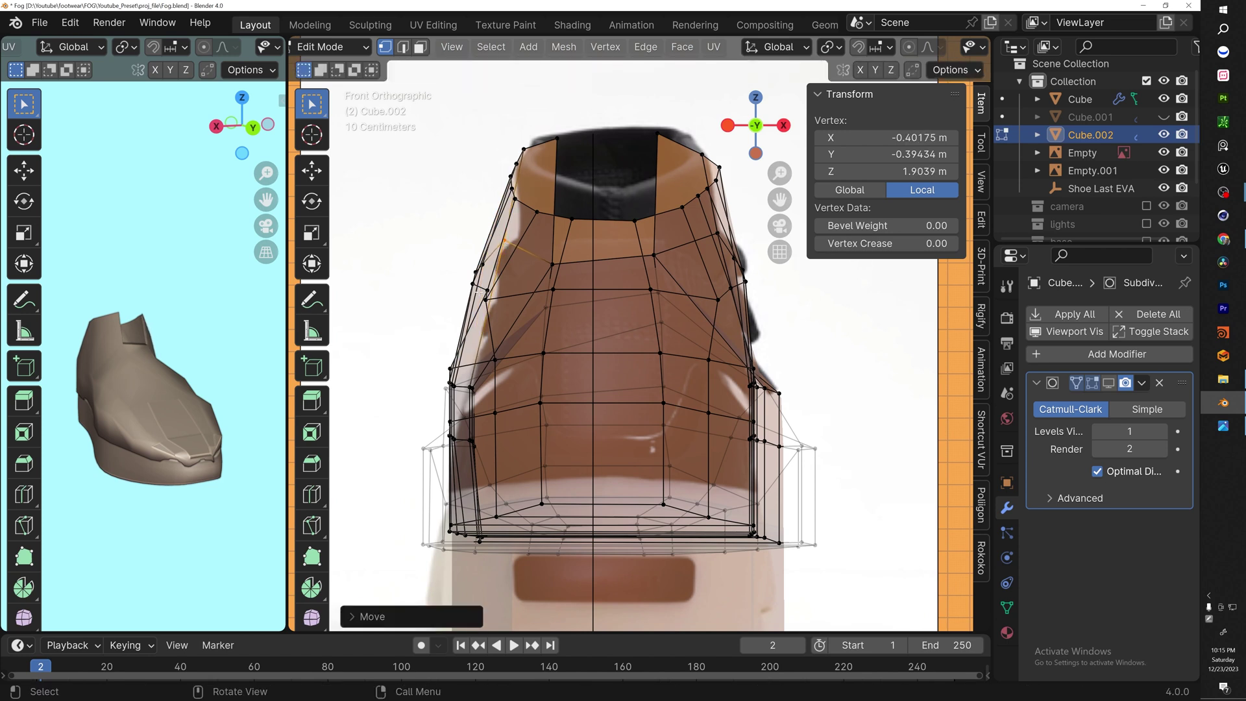
drag(512, 323, 441, 250)
key(g)
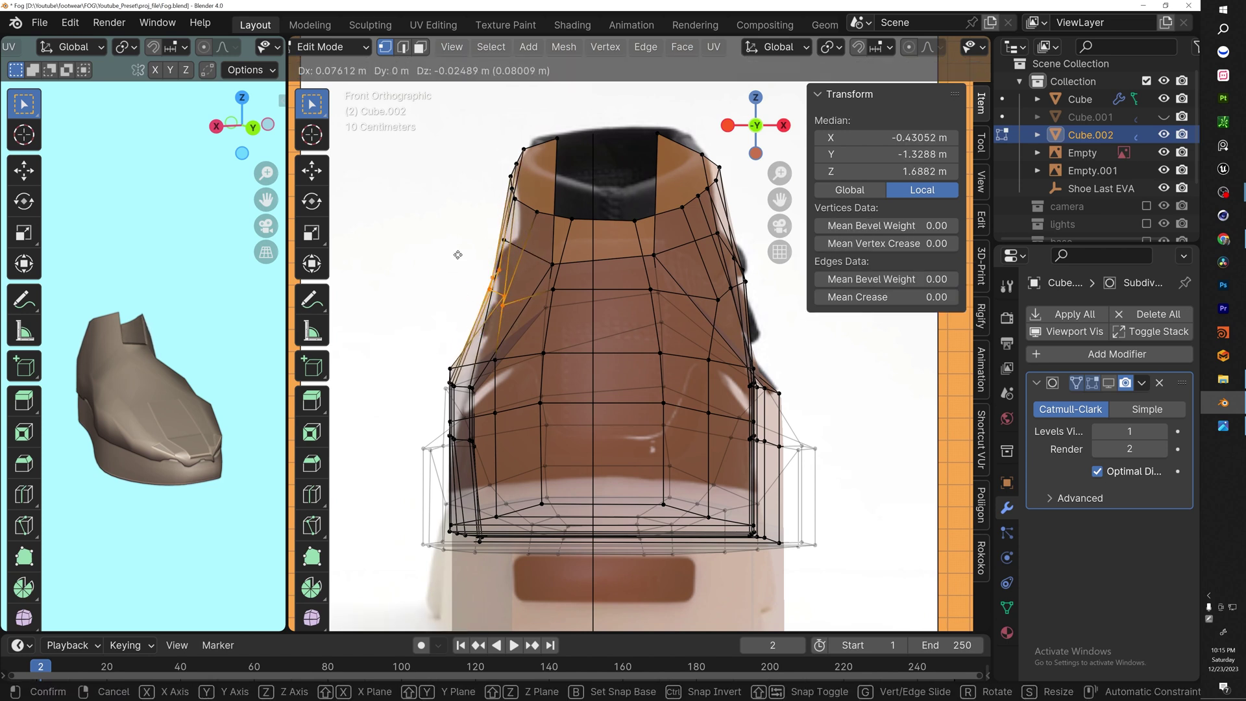
click(457, 254)
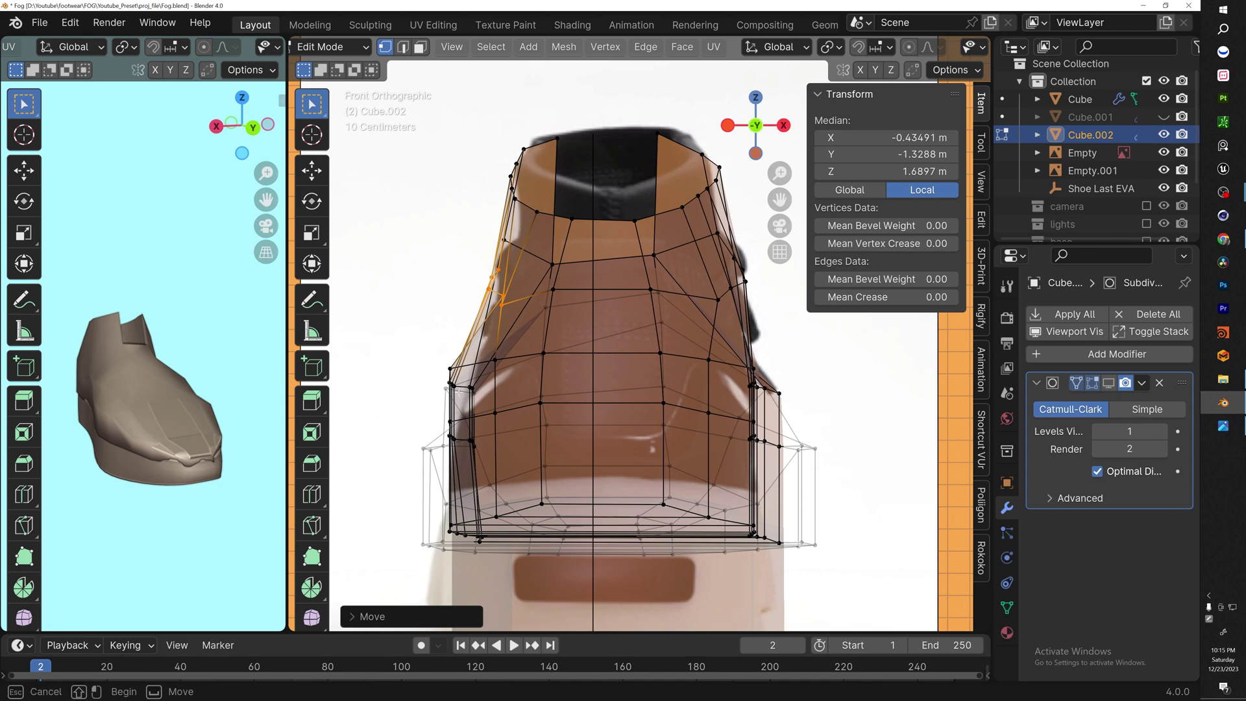
click(451, 370)
key(g)
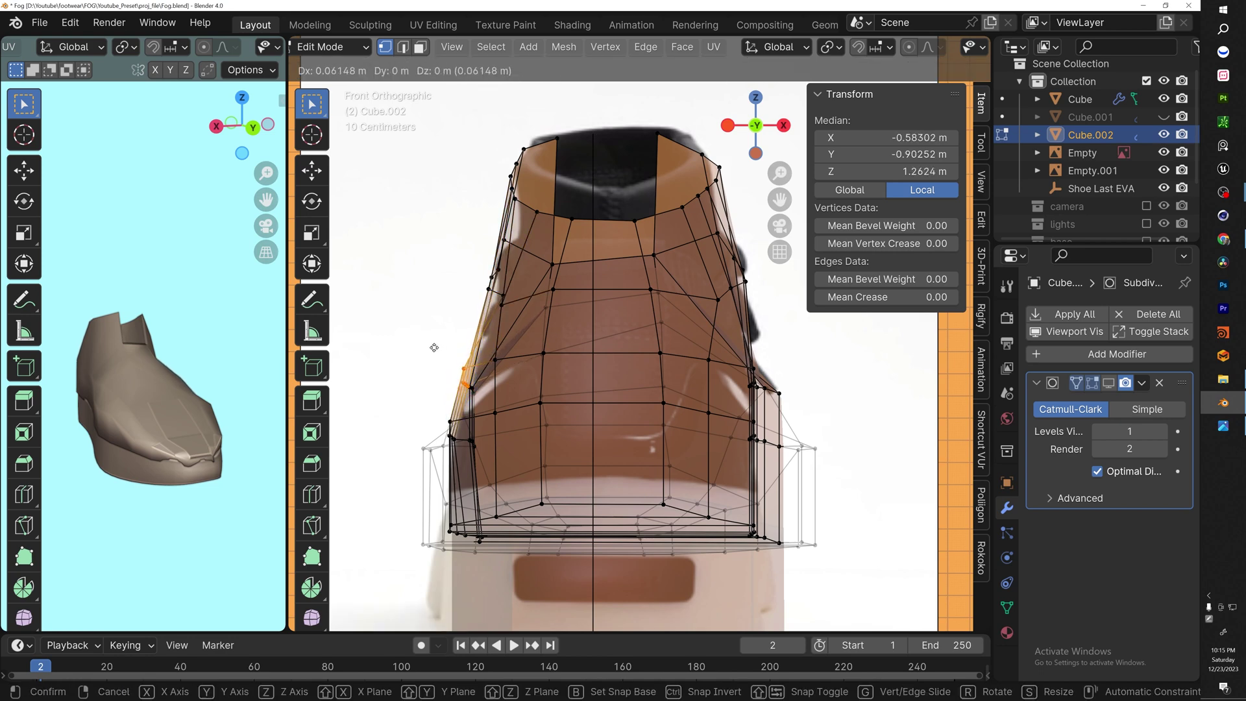
click(434, 348)
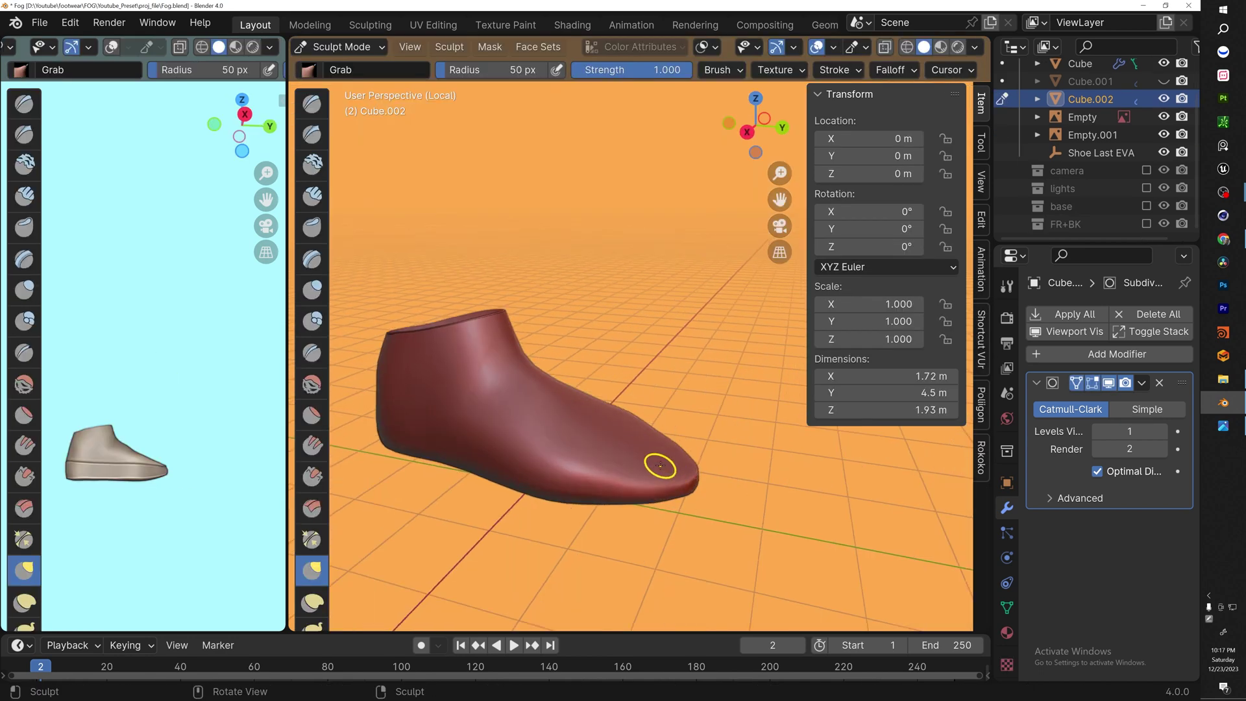
Reshape the toe and forefoot of the upper with the Grab brush enlarged to a 112 px radius
key(bracketright)
key(bracketright)
key(bracketright)
key(bracketright)
key(bracketright)
key(bracketright)
key(bracketright)
middle_drag(656, 466, 668, 424)
drag(662, 445, 667, 447)
middle_drag(667, 447, 522, 454)
mouse_move(657, 463)
mouse_down()
mouse_move(660, 445)
mouse_move(701, 431)
mouse_up()
middle_drag(703, 431, 880, 449)
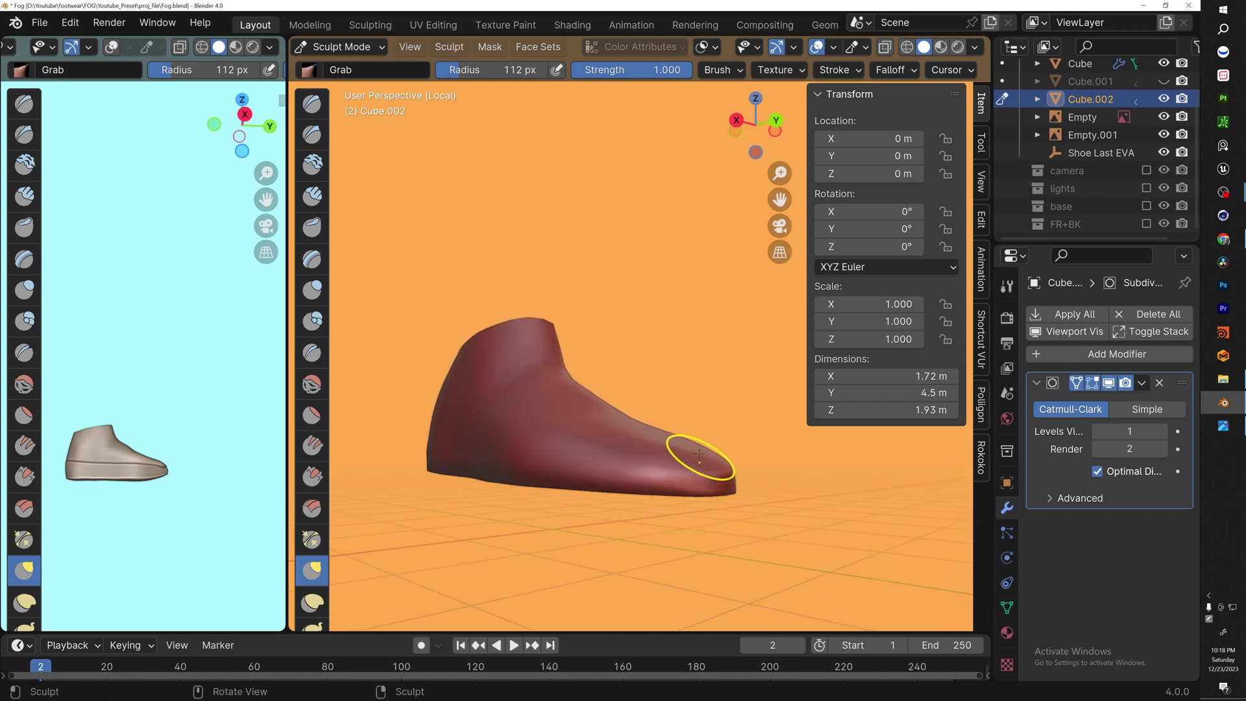
drag(695, 449, 665, 432)
middle_drag(667, 437, 687, 434)
middle_drag(679, 428, 669, 425)
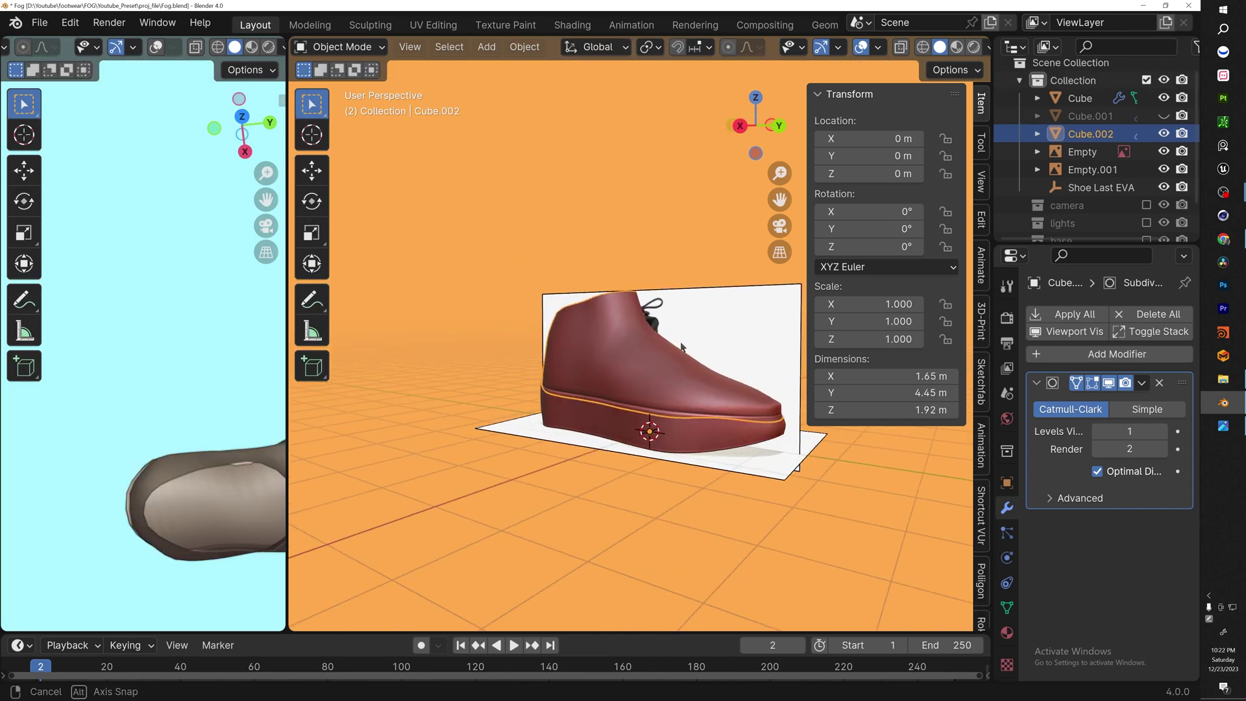
Select the two vertices at the upper's toe tip and scale them closer together with proportional editing
scroll(712, 418, up, 4)
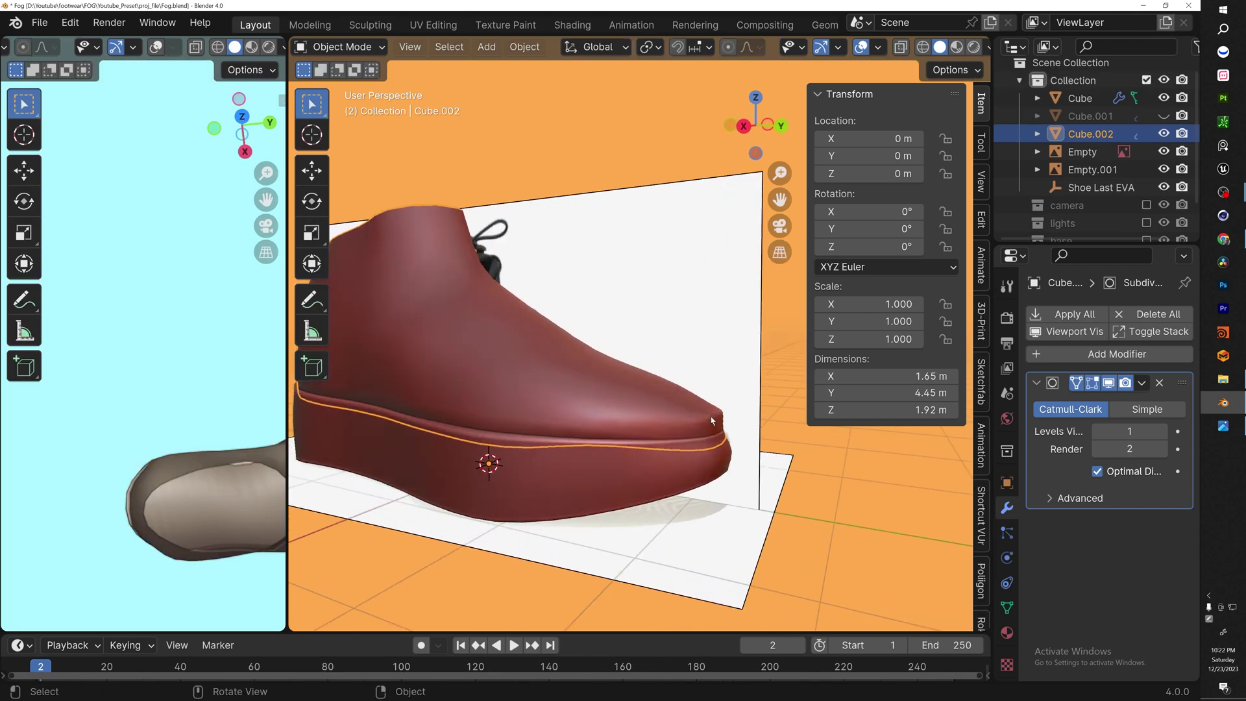
key(Tab)
scroll(712, 420, up, 3)
click(721, 410)
mouse_move(721, 411)
middle_down()
mouse_move(666, 461)
mouse_move(741, 421)
middle_up()
shift+click(740, 421)
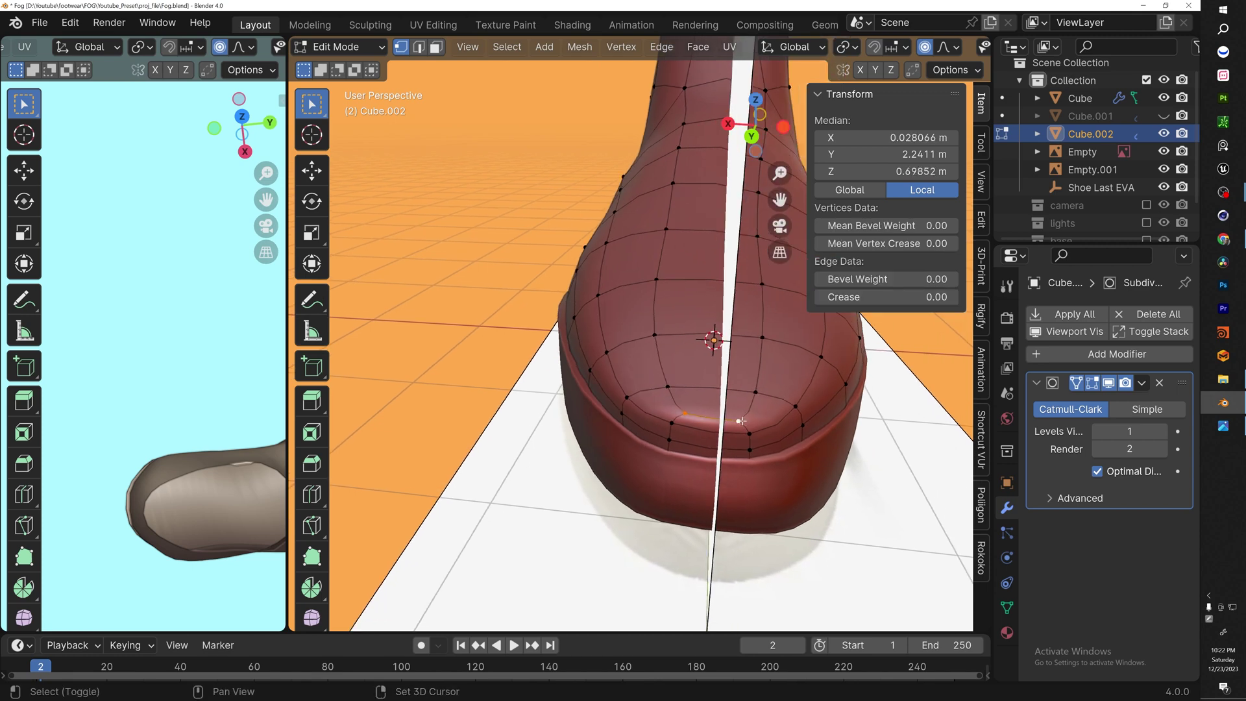
key(s)
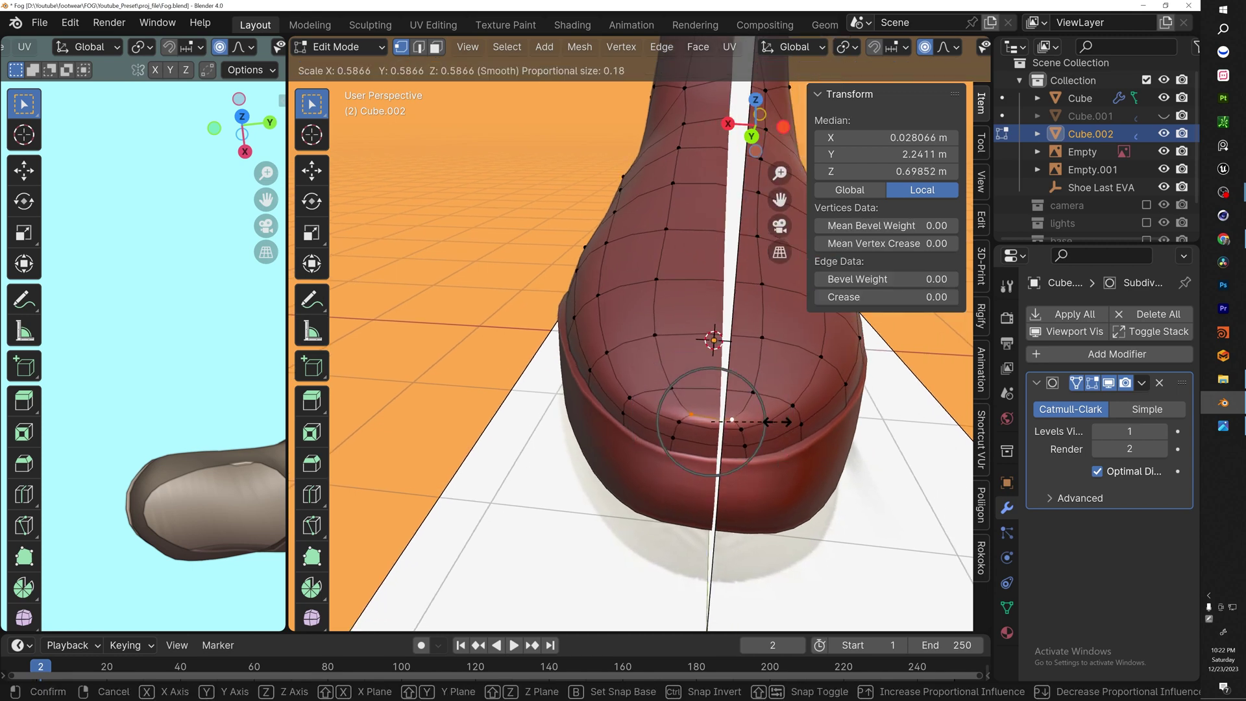
click(710, 421)
Move the toe-tip vertex pair back along the Y axis by about 0.08 m with proportional editing
middle_drag(710, 421, 742, 393)
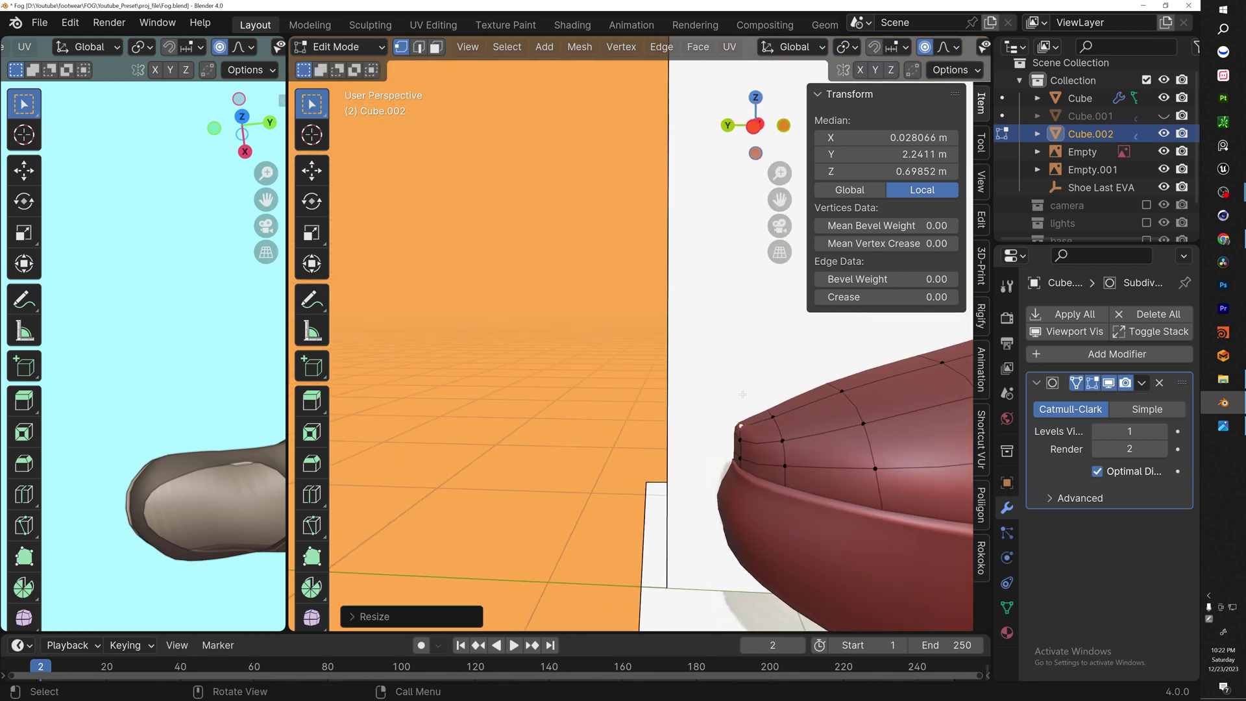
key(g)
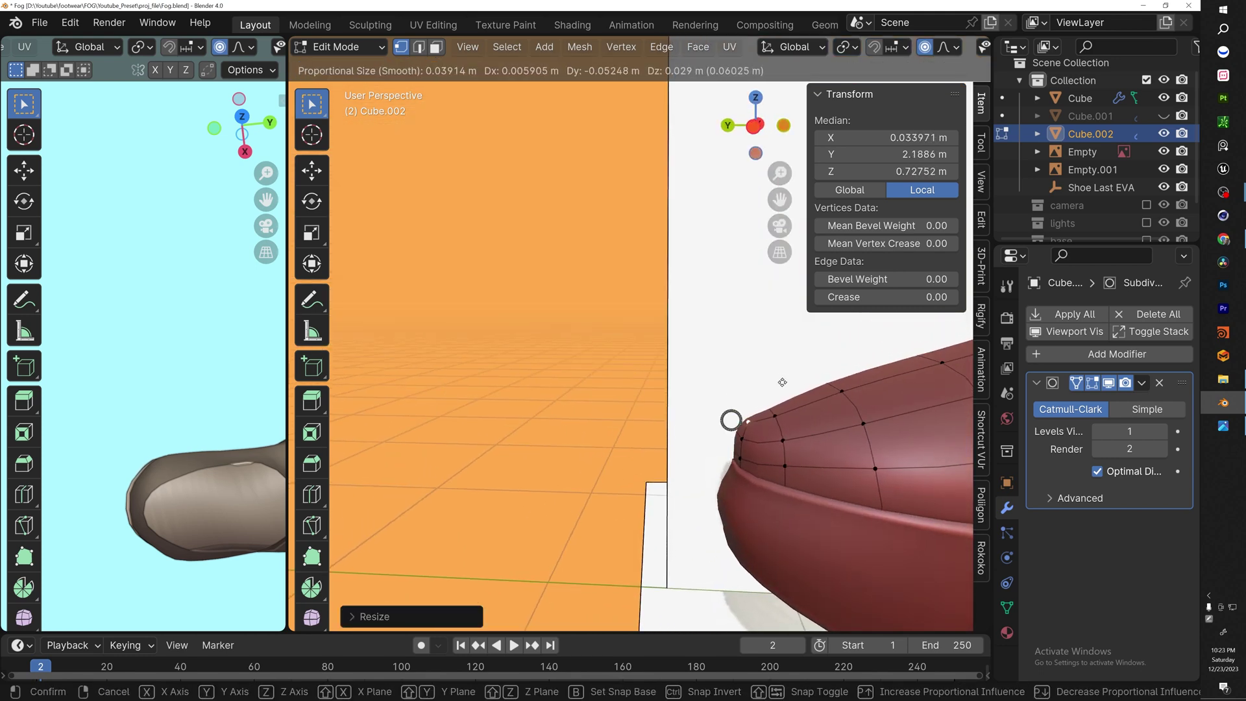
key(x)
key(y)
click(789, 379)
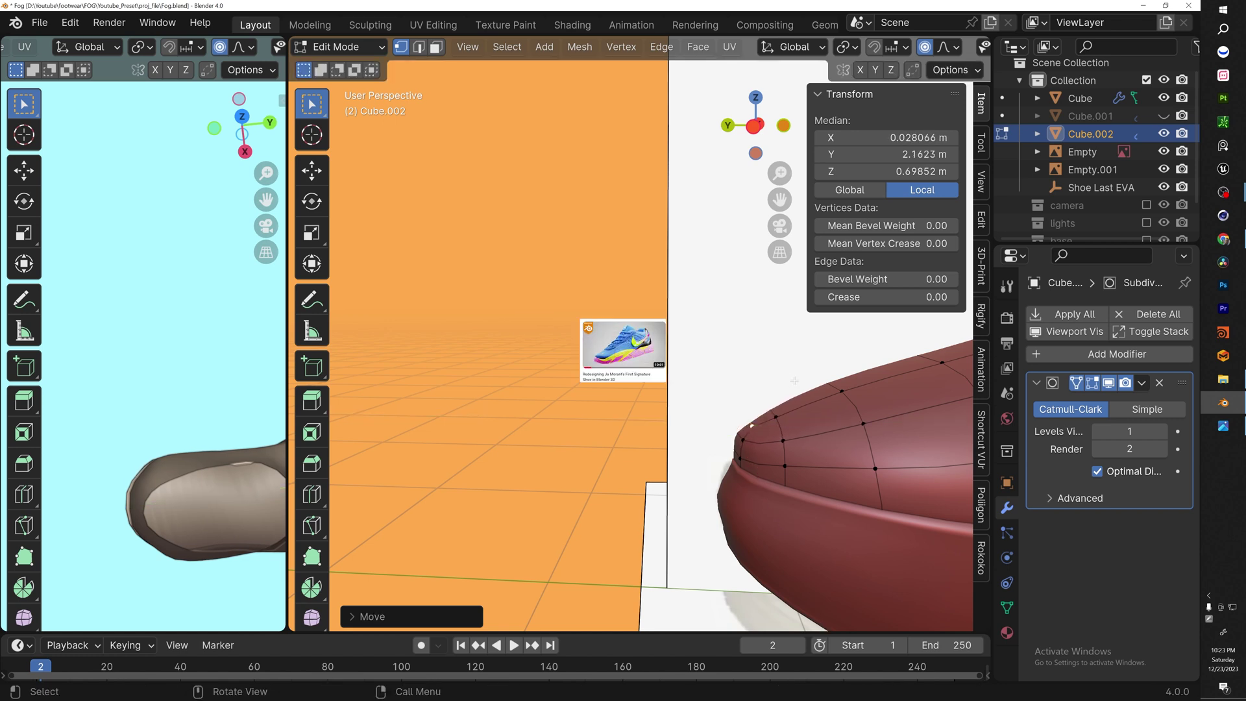
key(g)
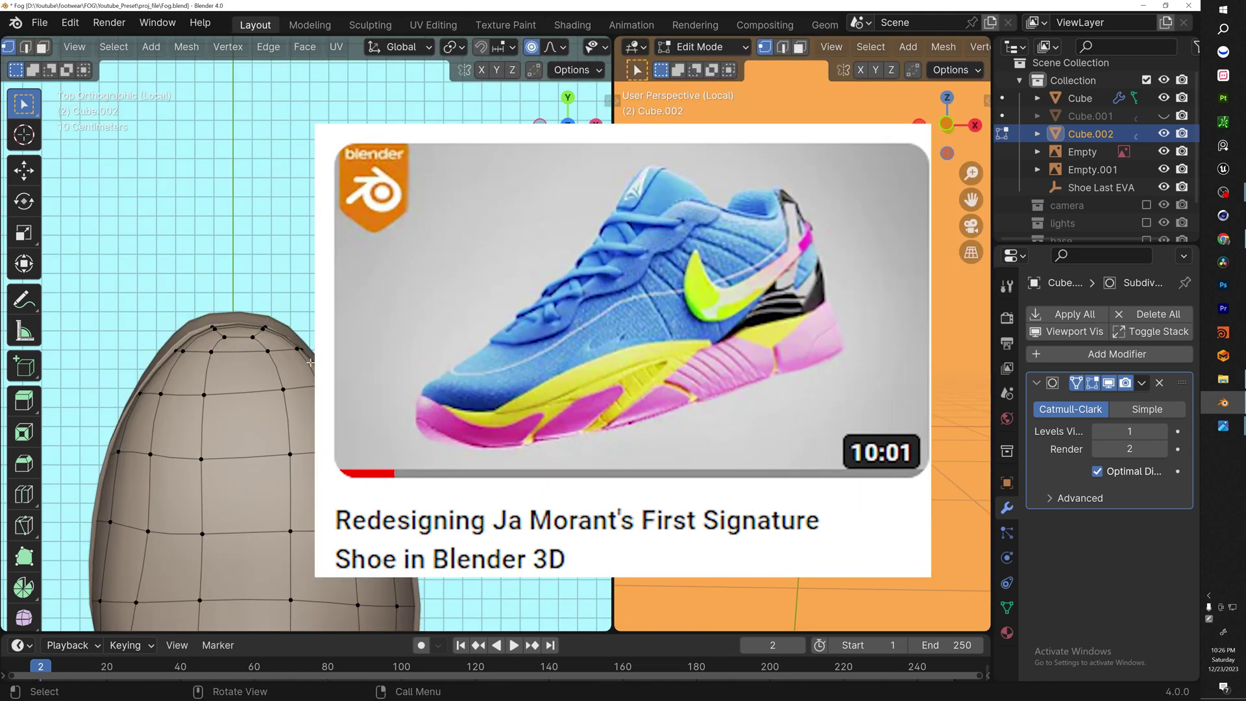
In top view, shift the front toe vertices toward the sole outline, reducing the proportional editing size to about 0.51 m
drag(305, 360, 83, 308)
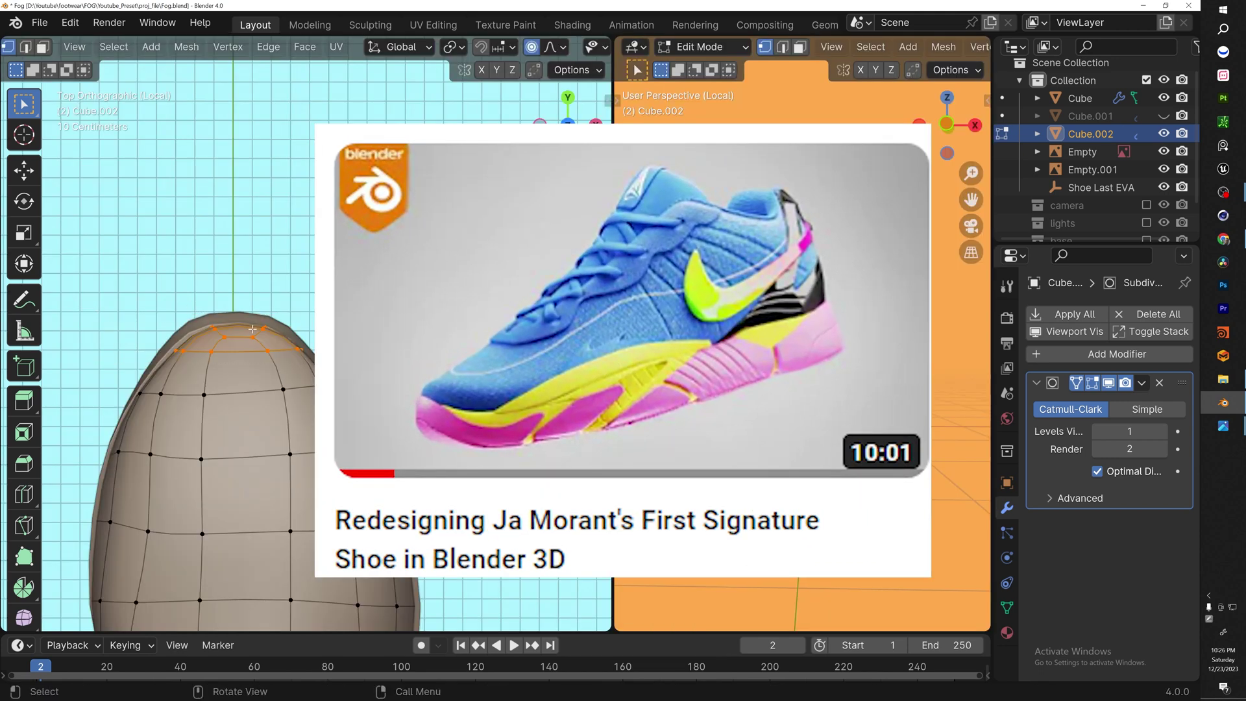
key(g)
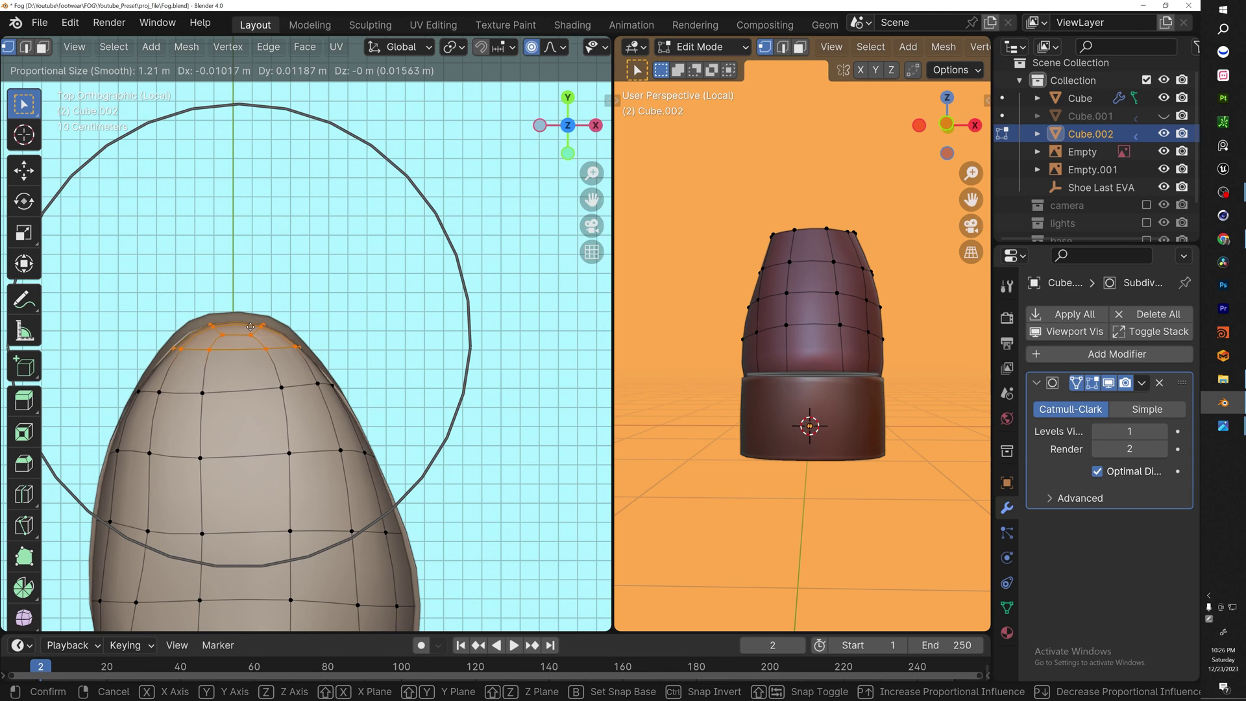
scroll(251, 326, up, 9)
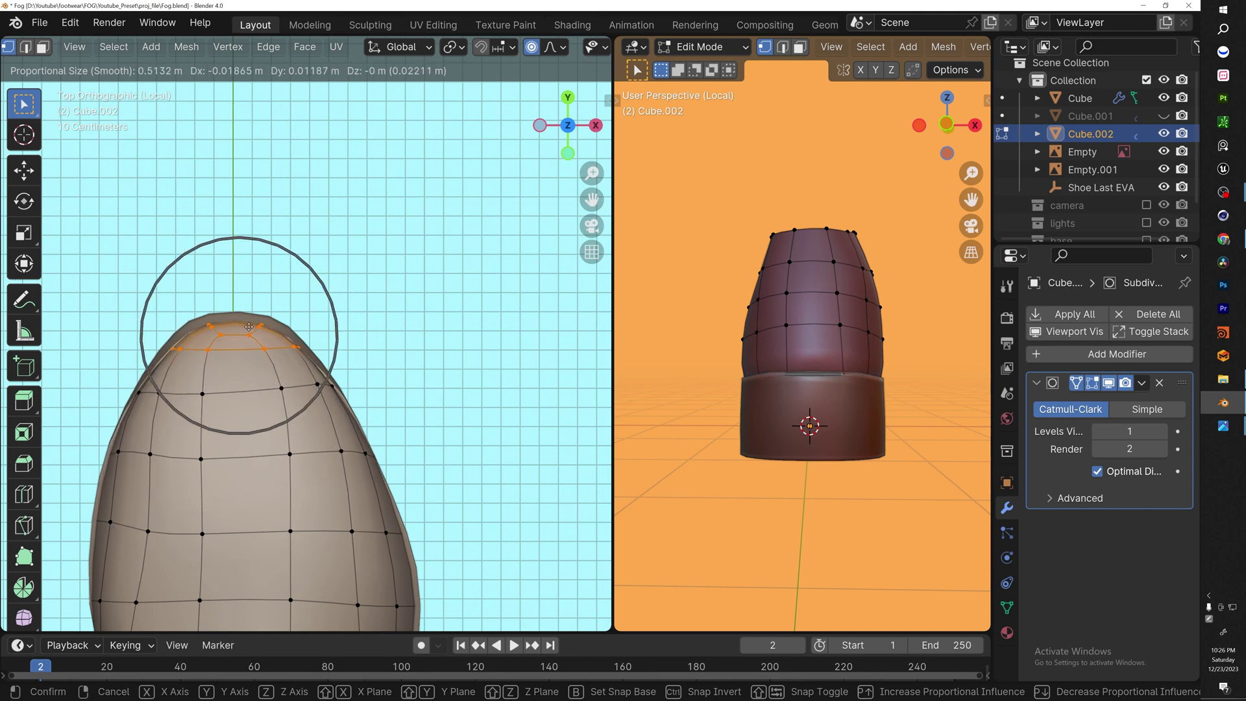
click(249, 326)
middle_drag(250, 326, 513, 293)
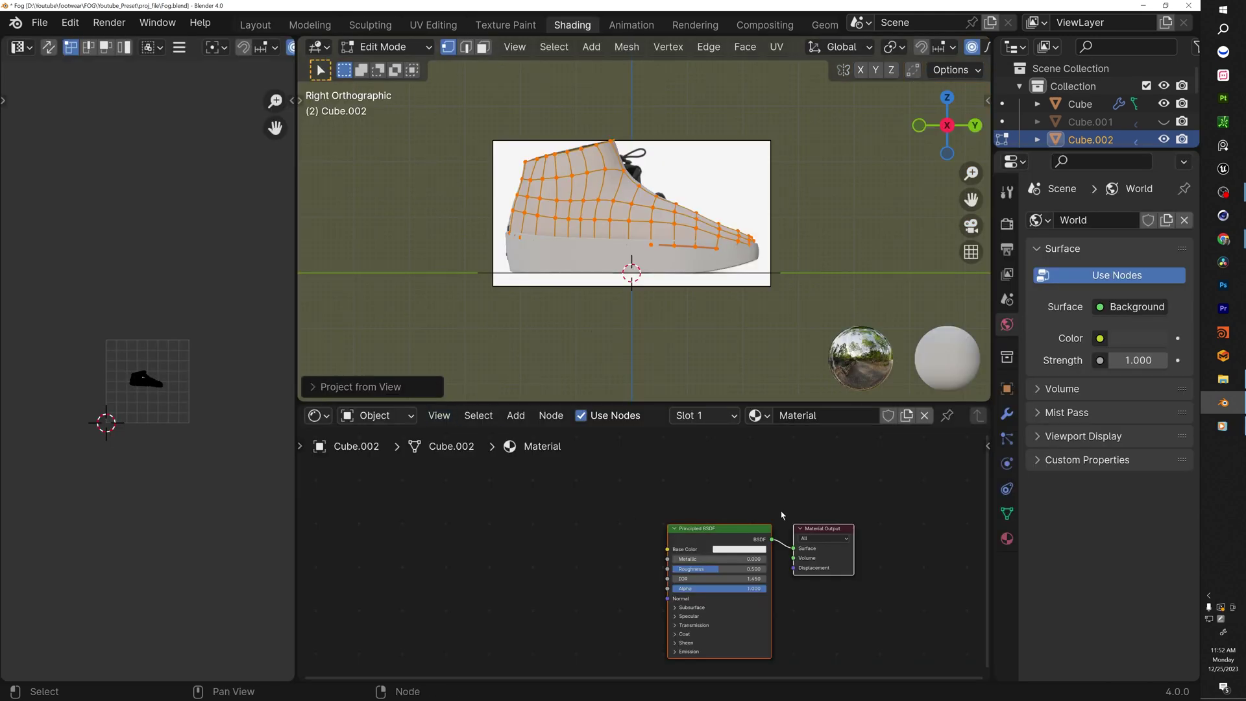
Add a mapped image texture to the upper material's base color and assign Screenshot 2023-12-20 231801.png
key(ctrl+t)
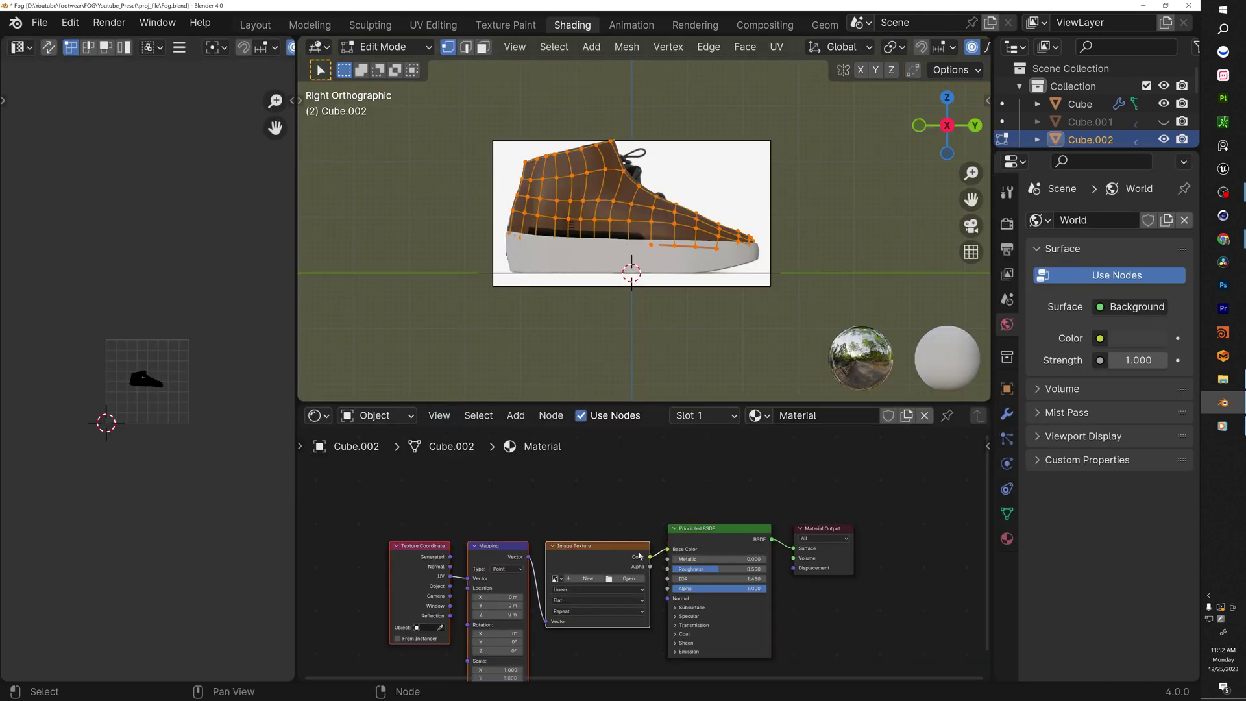
scroll(581, 580, up, 4)
scroll(581, 579, up, 1)
click(516, 517)
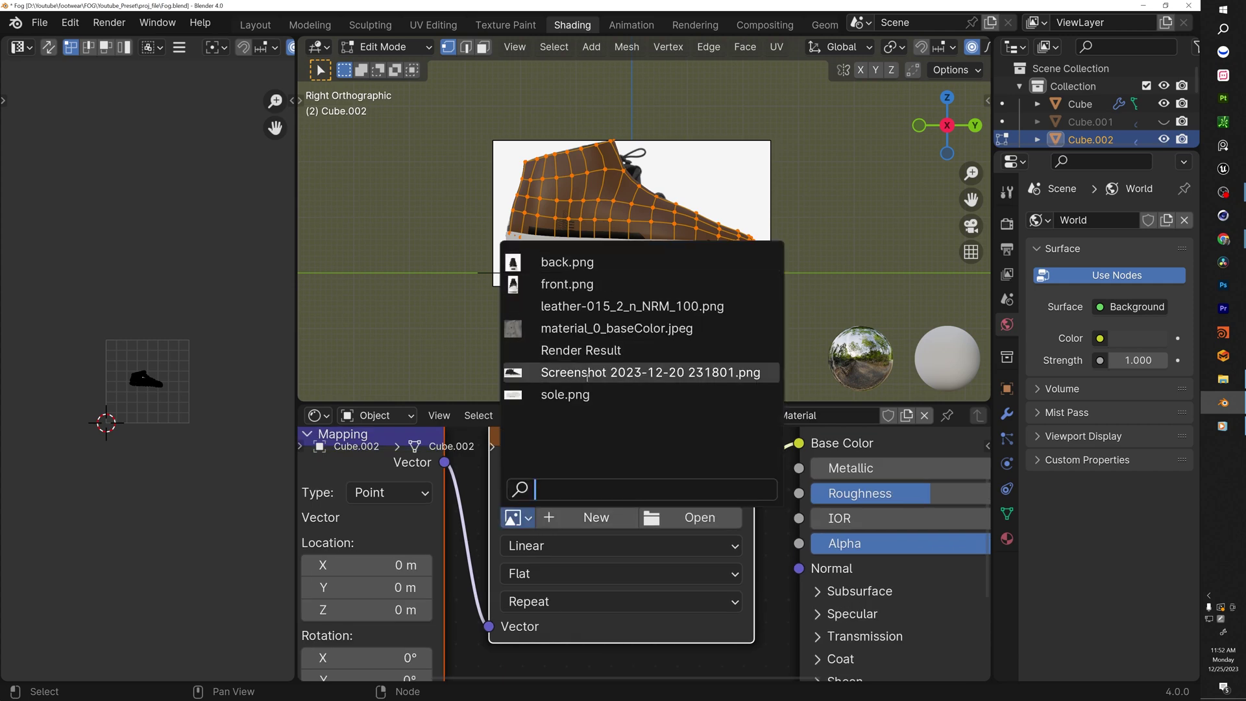
click(623, 371)
Reproject the upper's UVs from the right orthographic view onto the shoe reference image
scroll(150, 398, up, 5)
scroll(150, 398, down, 5)
scroll(176, 365, up, 4)
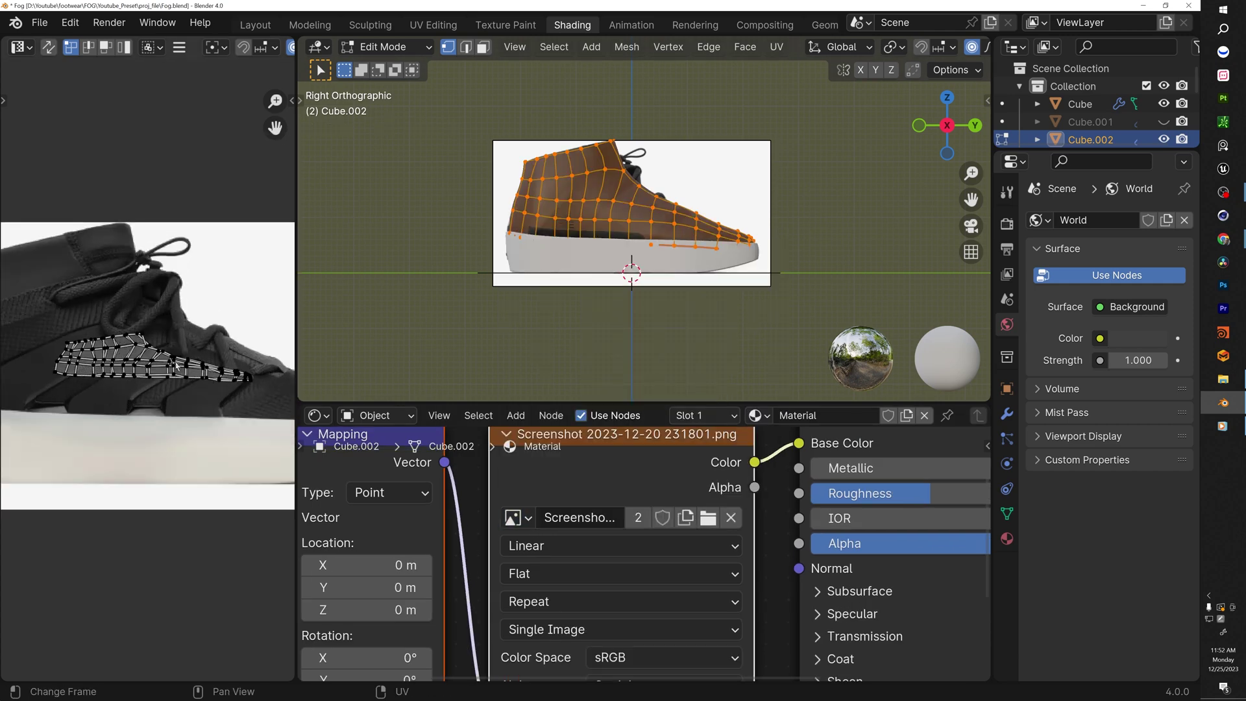
key(u)
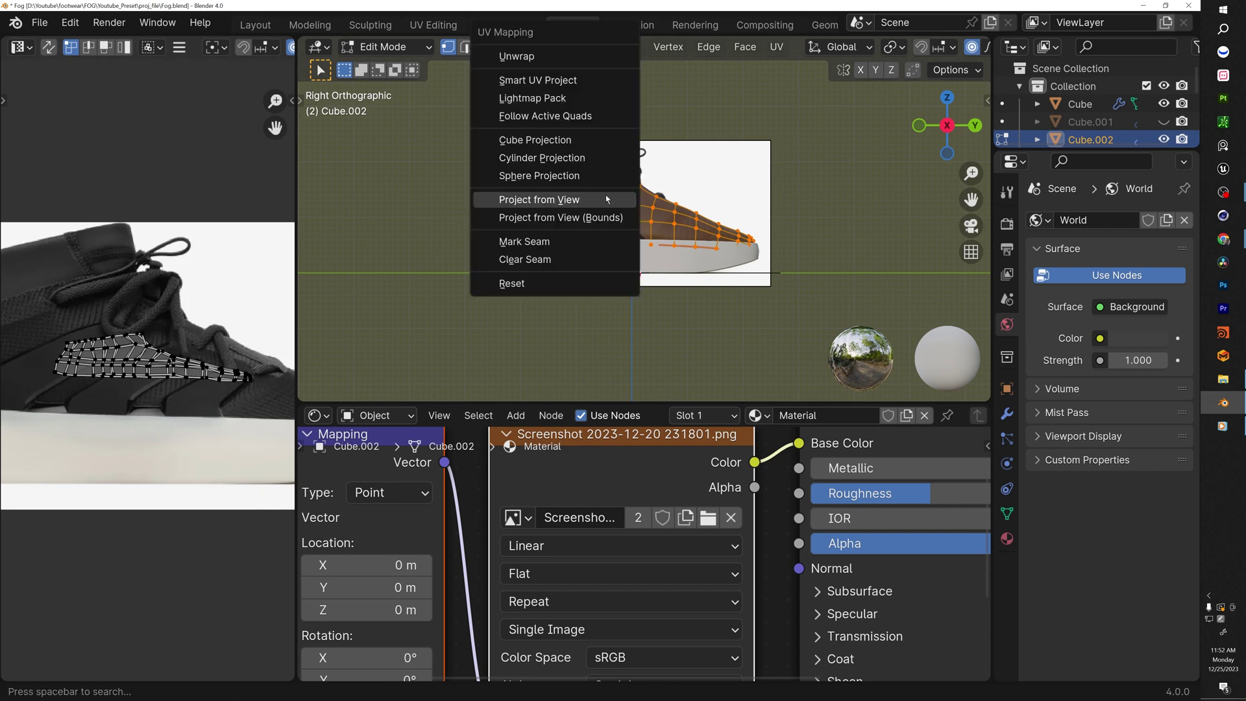
click(606, 196)
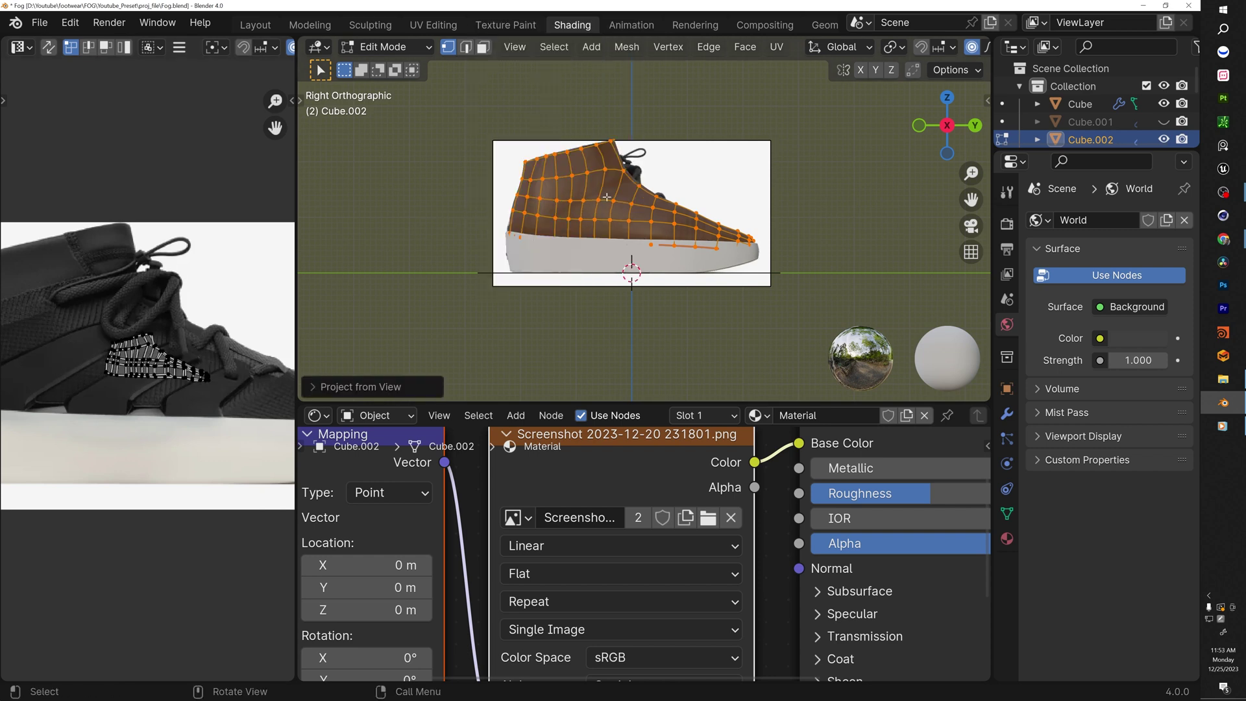
scroll(207, 328, down, 4)
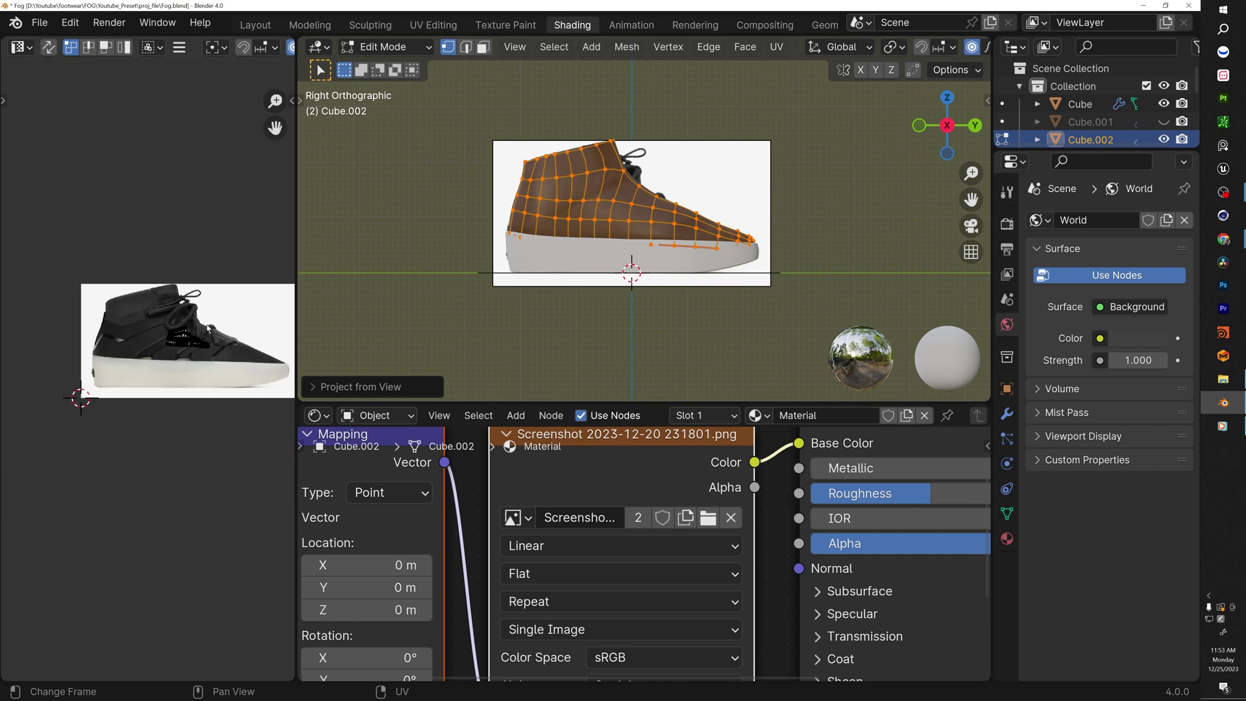
Scale up and reposition all of the upper's UVs so they cover the shoe in the reference photo
key(a)
key(s)
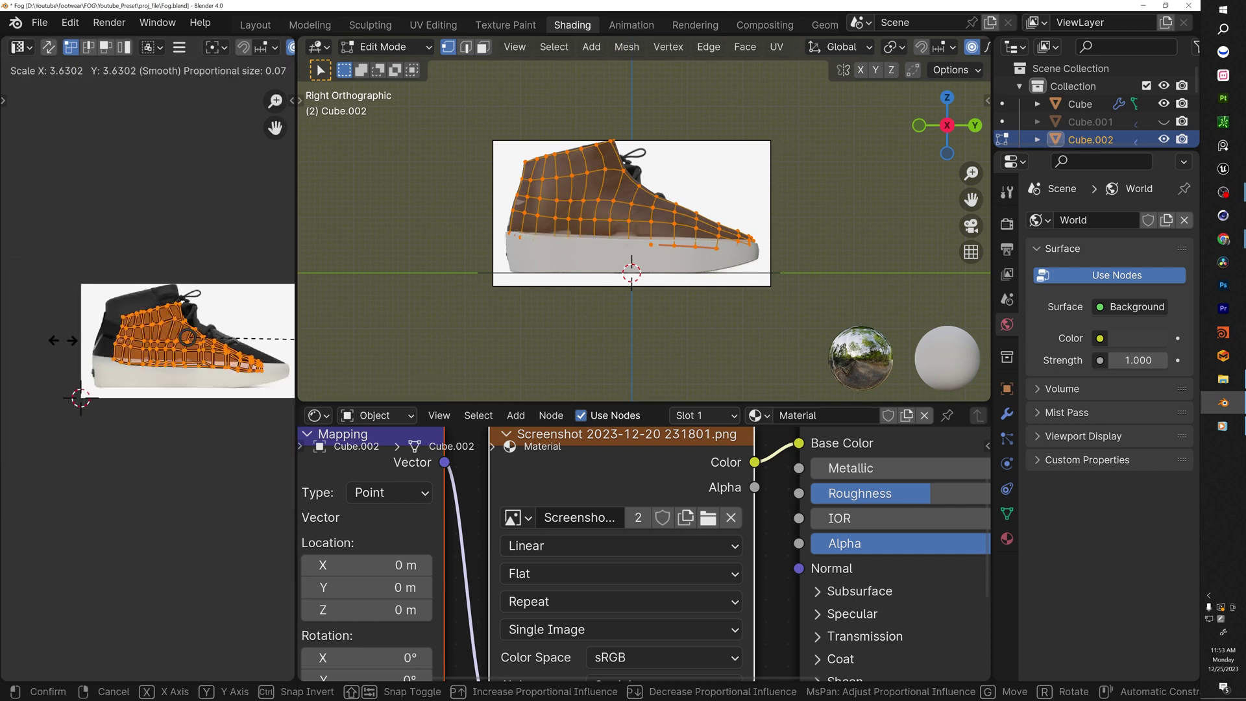
click(120, 351)
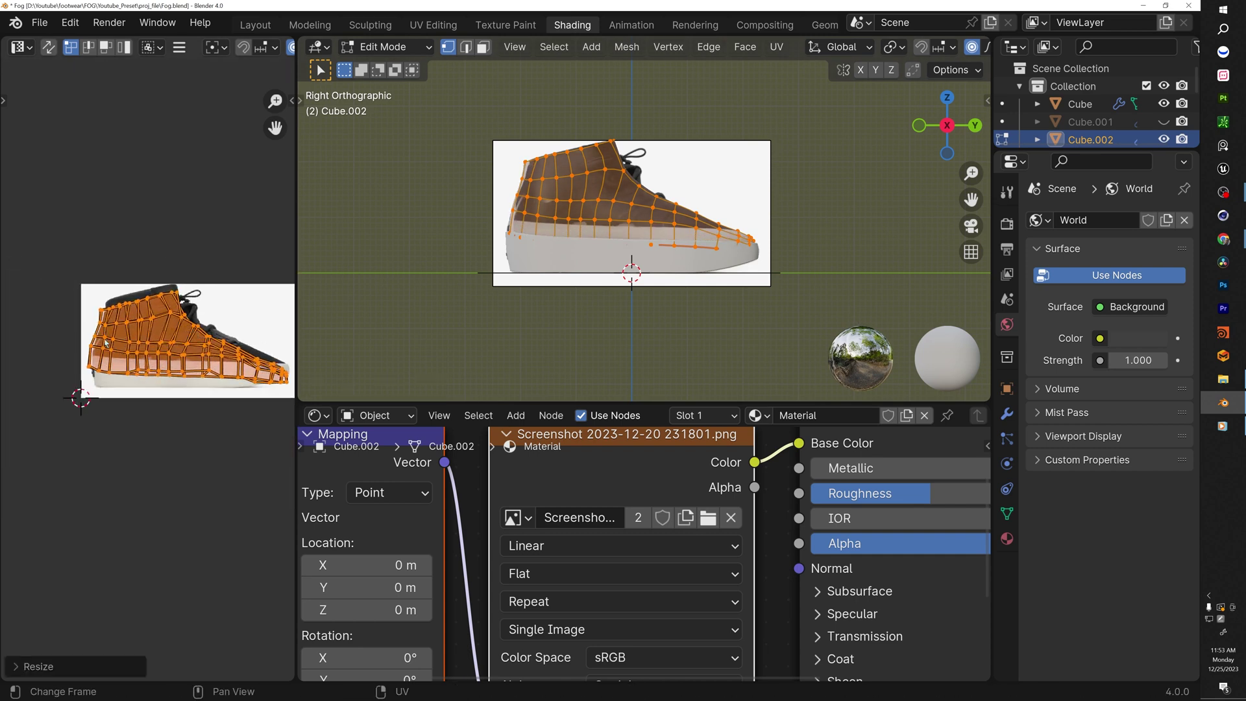
key(g)
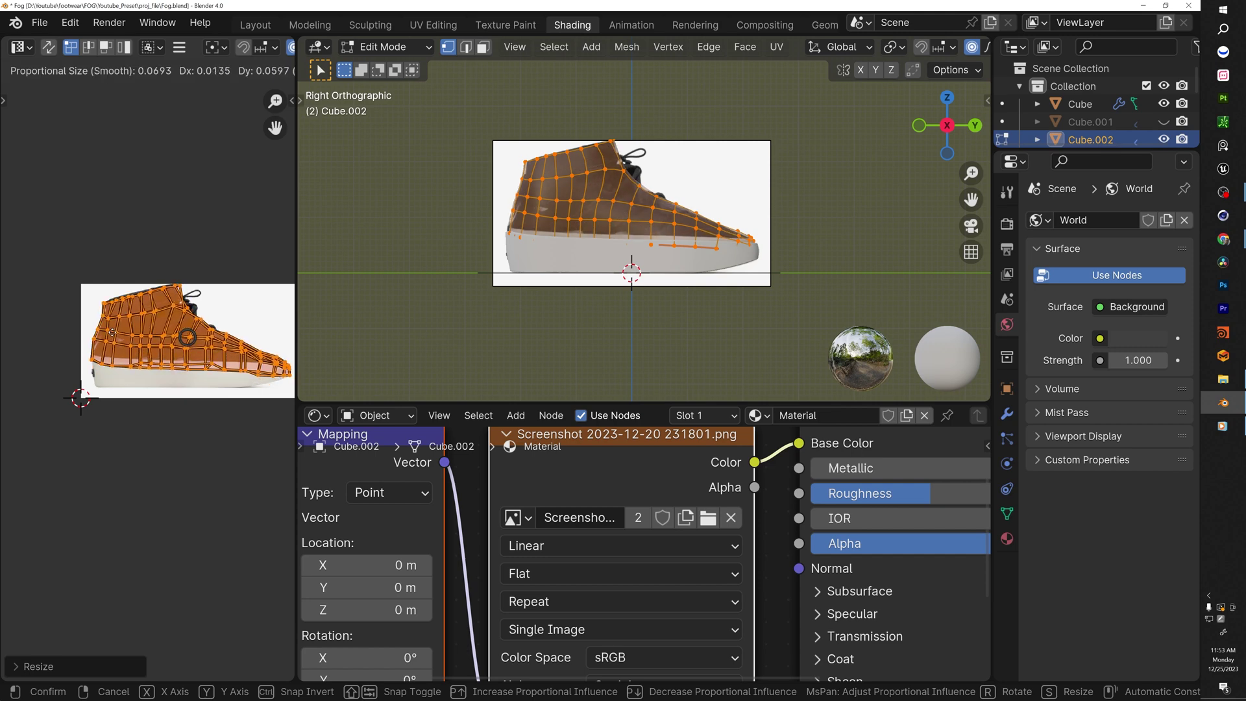
click(112, 332)
key(Tab)
middle_drag(712, 212, 643, 212)
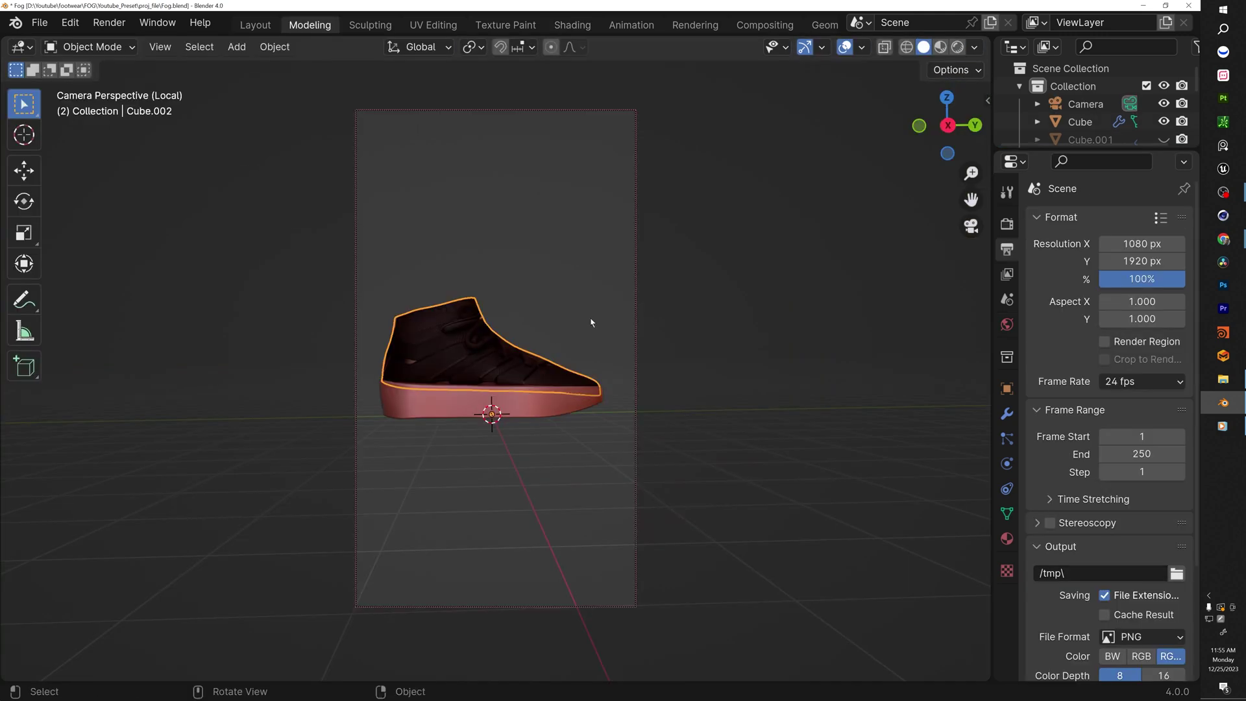
Add a mesh plane and rotate it upright so it faces the side of the shoe upper
key(shift+a)
mouse_move(564, 80)
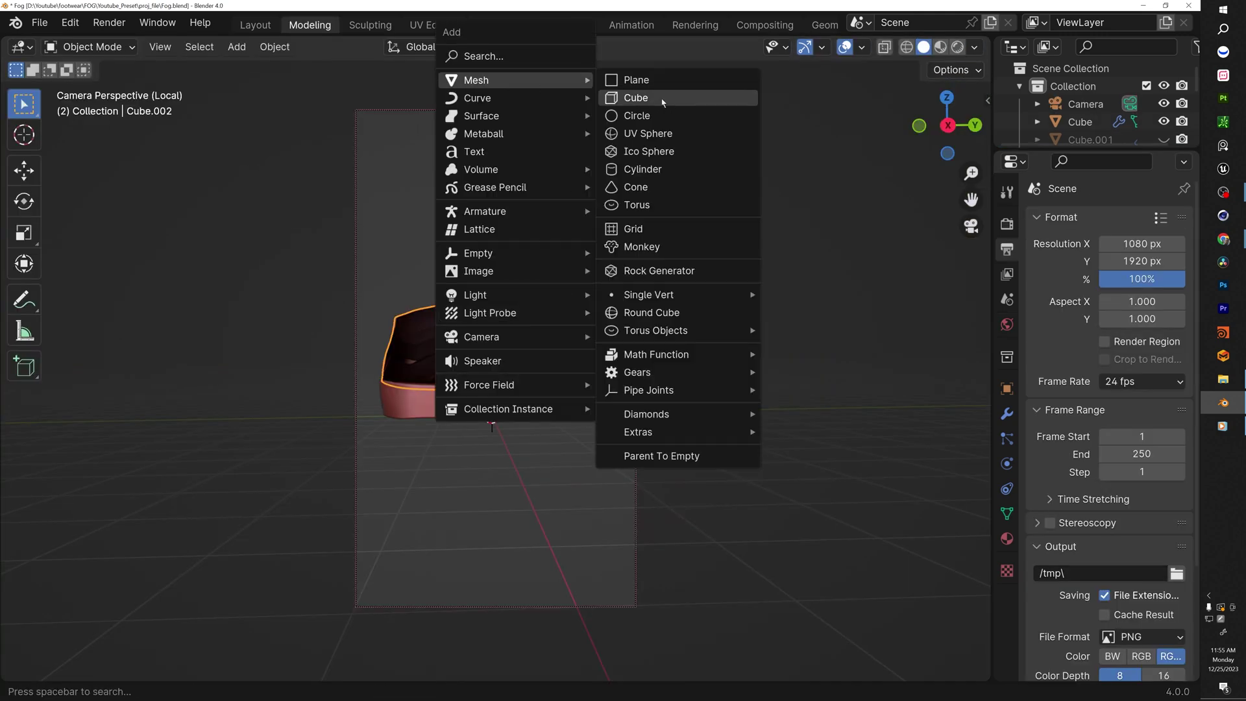
click(668, 80)
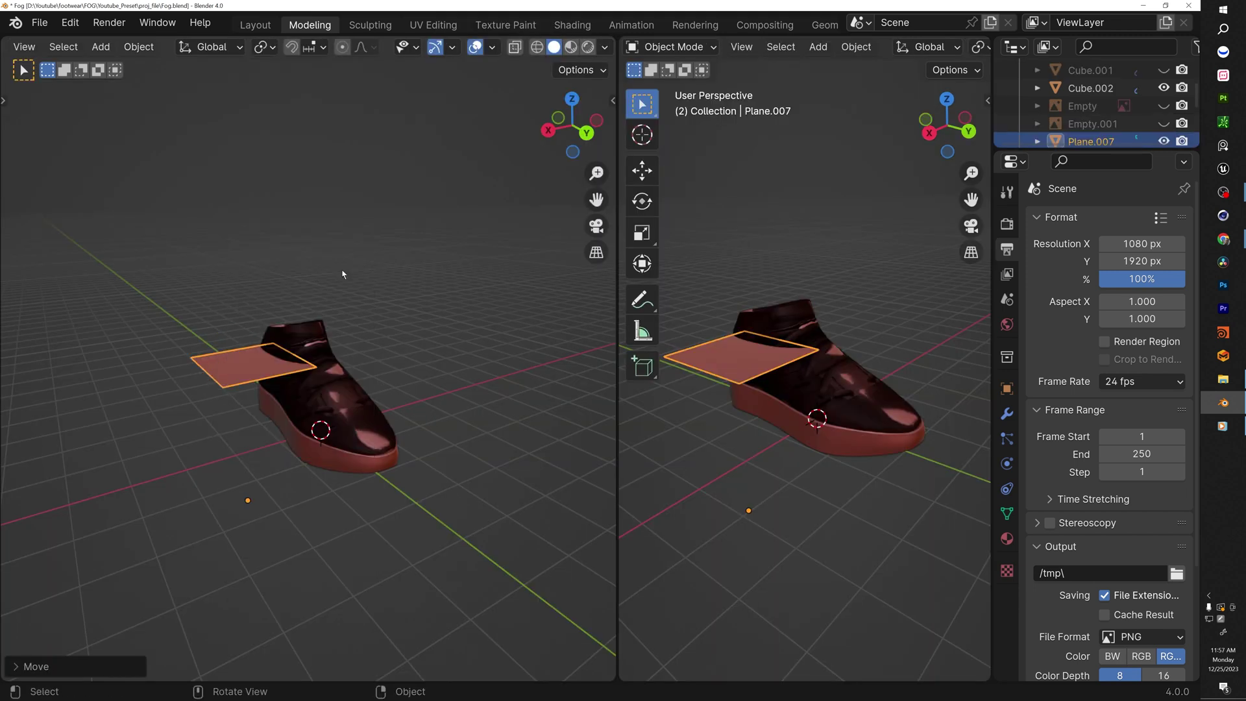
click(304, 307)
key(r)
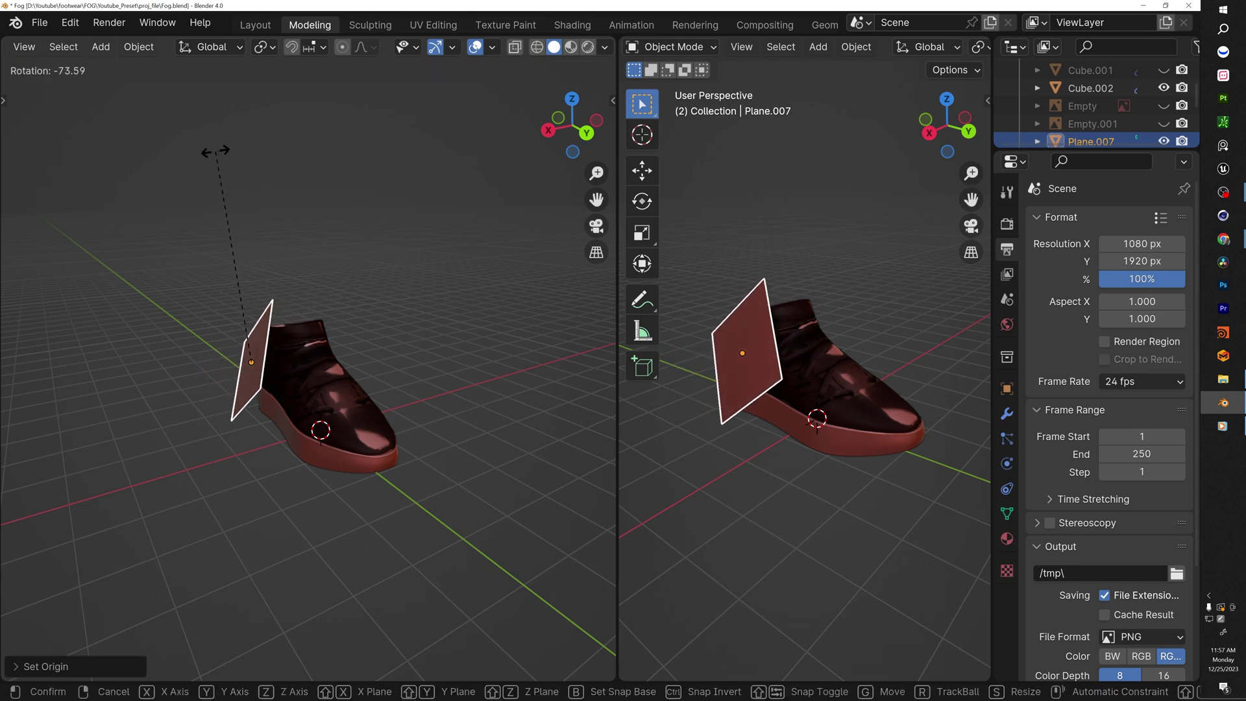
click(216, 160)
middle_drag(217, 288, 359, 287)
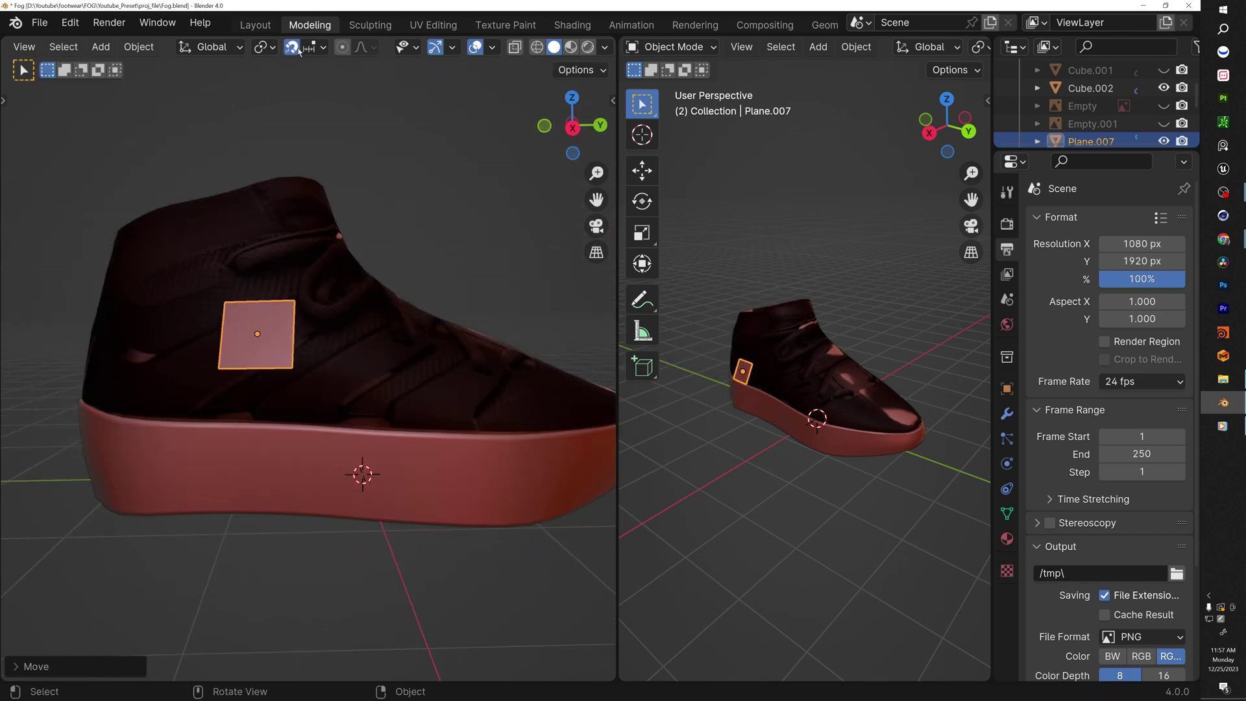
Set snapping to Face with Face Project, then move the plane onto the upper's side and rotate it to follow the strap
click(323, 47)
click(286, 192)
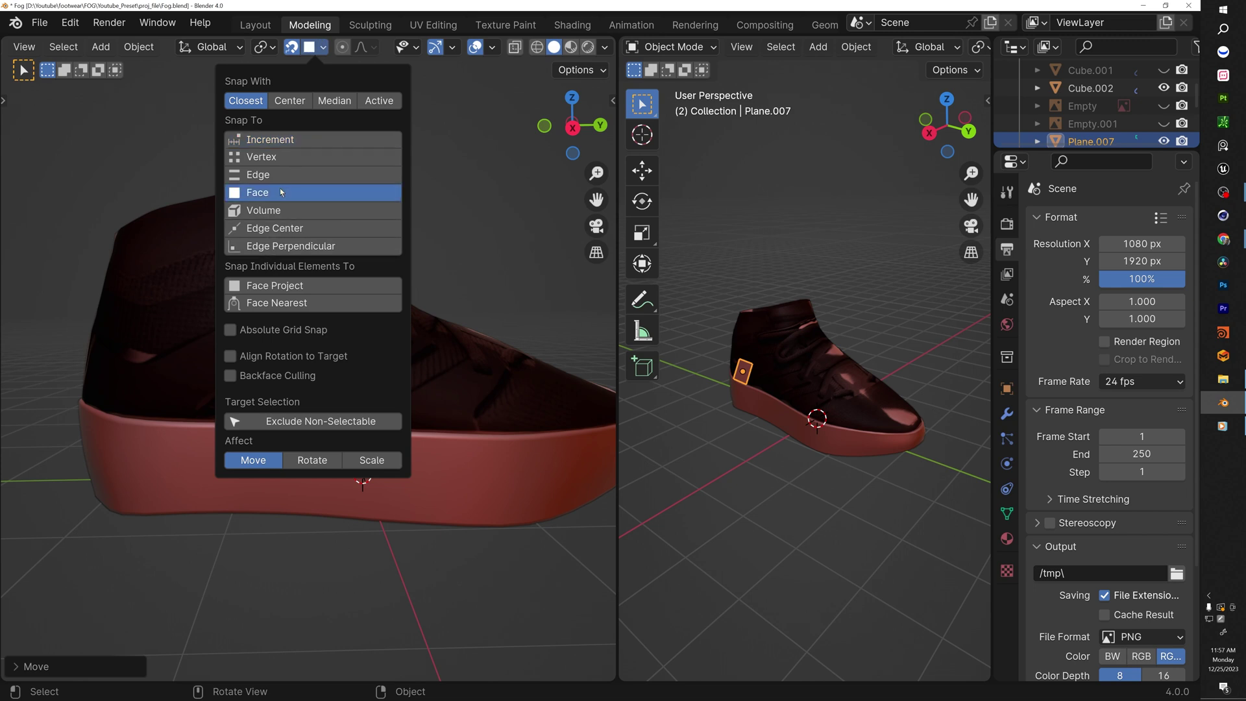
click(289, 285)
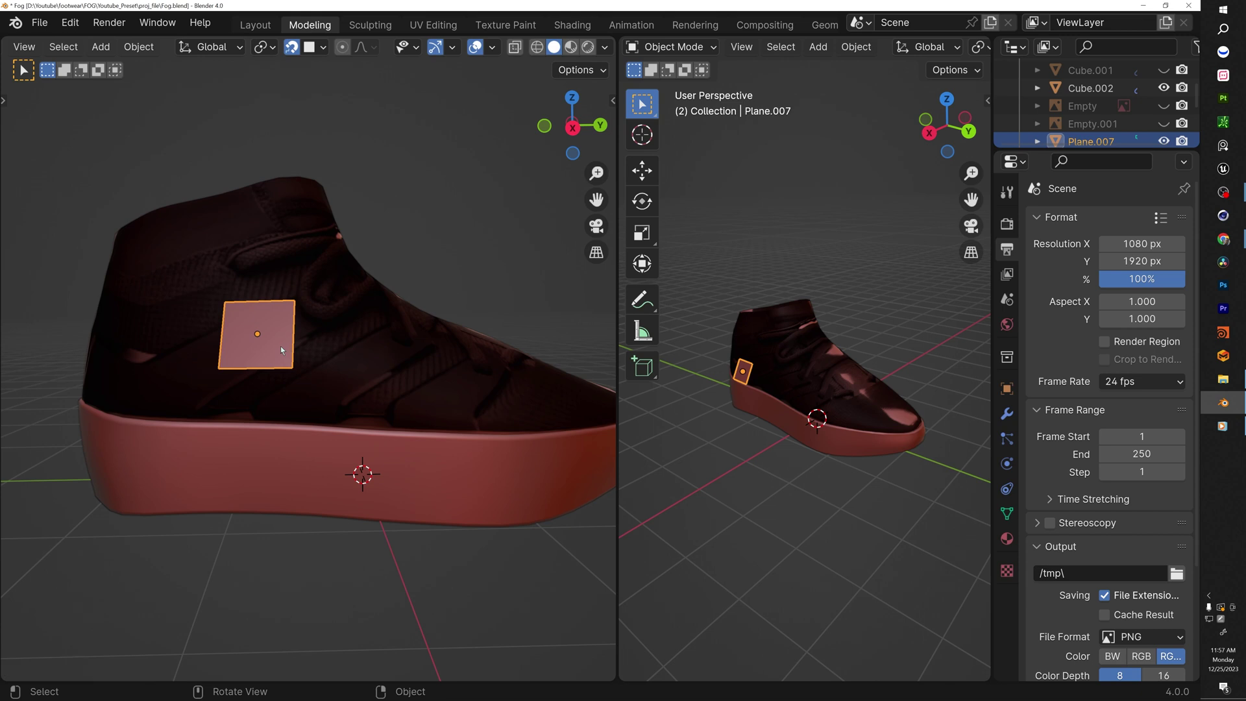
key(g)
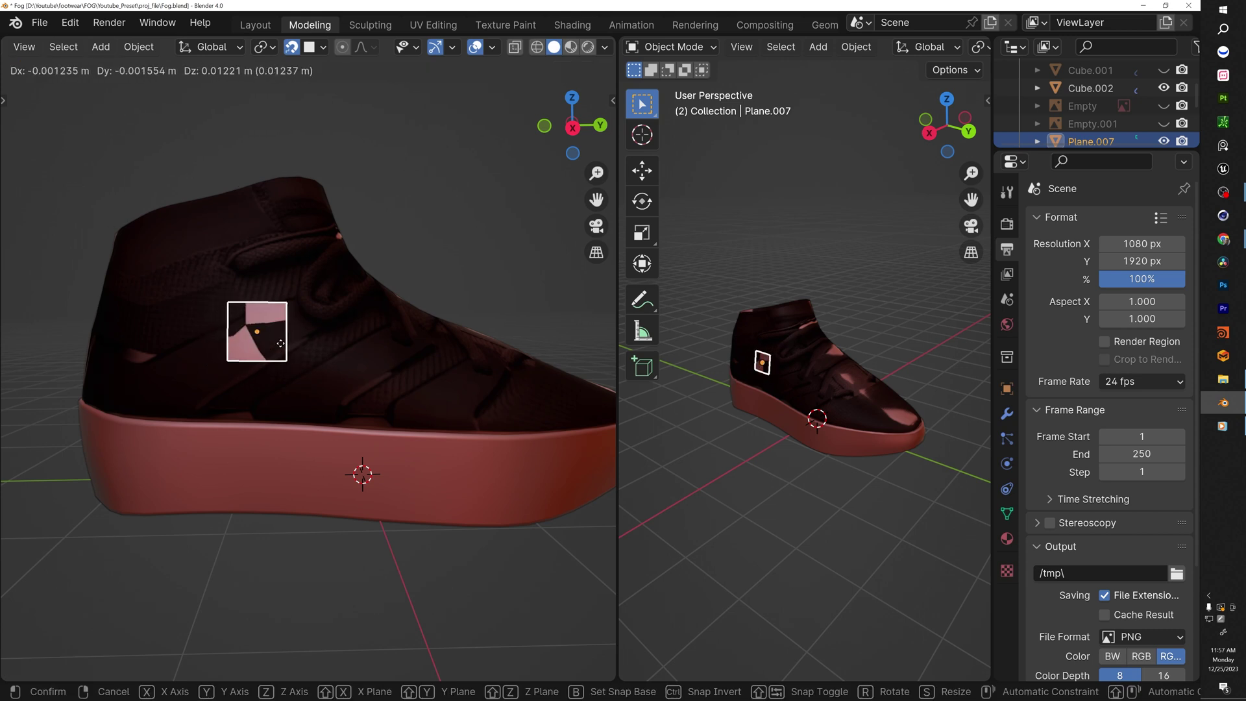
click(280, 342)
key(r)
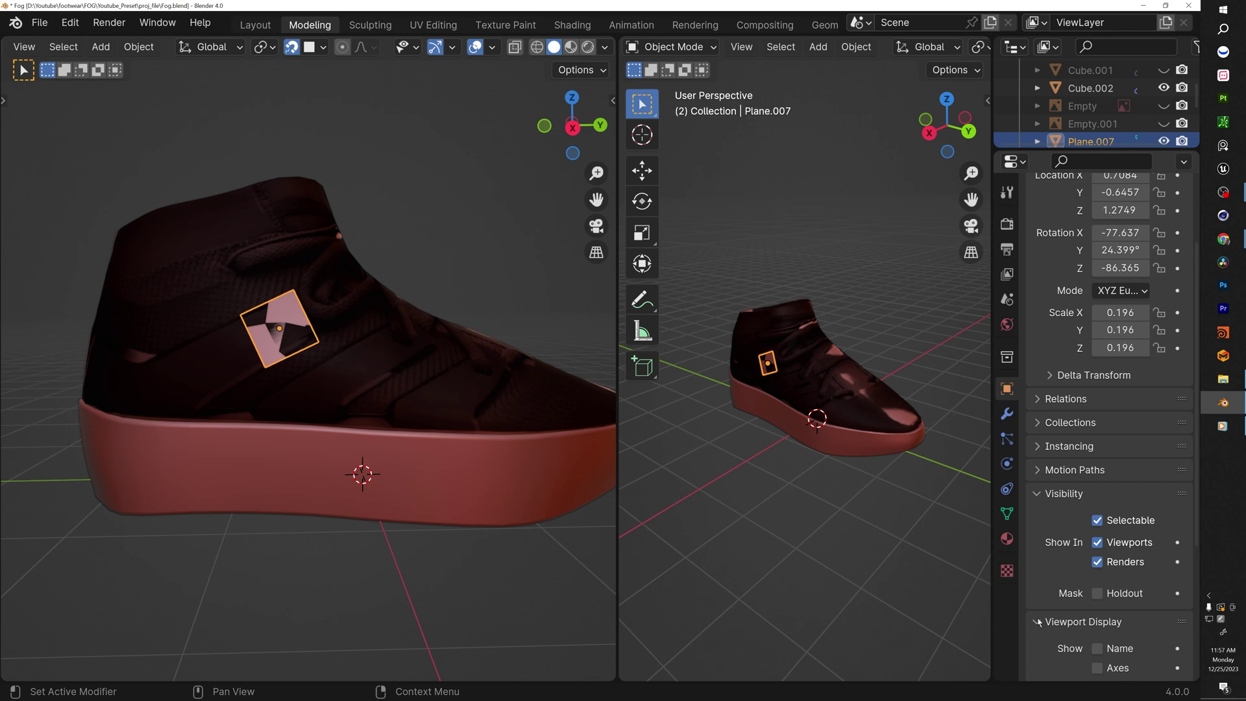
Display the plane in front of other objects through its viewport display options
click(1038, 622)
click(1038, 622)
scroll(1038, 622, down, 6)
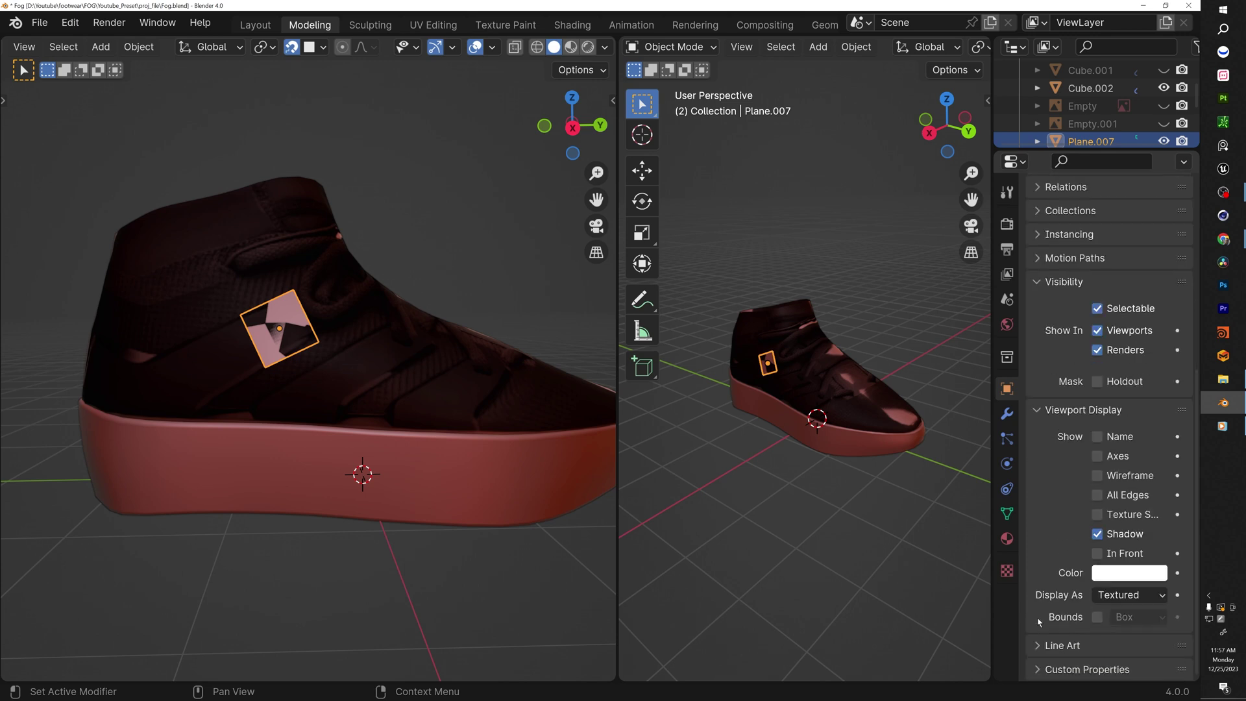
click(1097, 554)
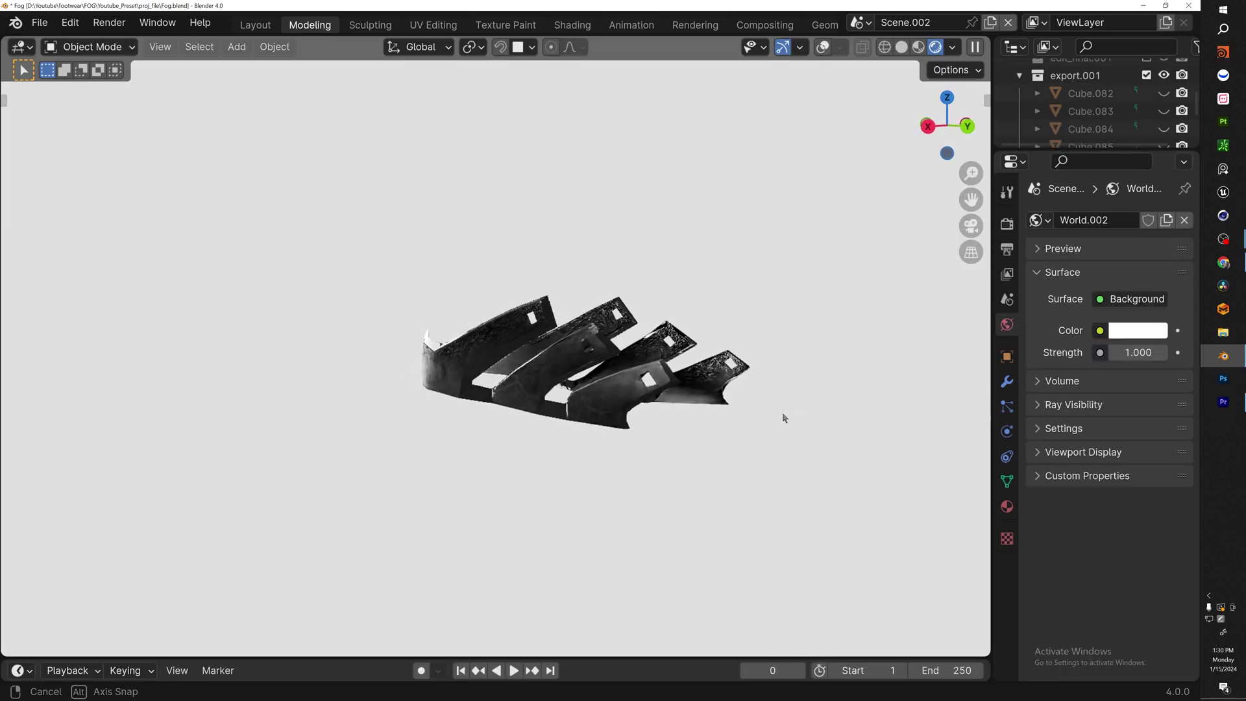
middle_drag(754, 418, 89, 409)
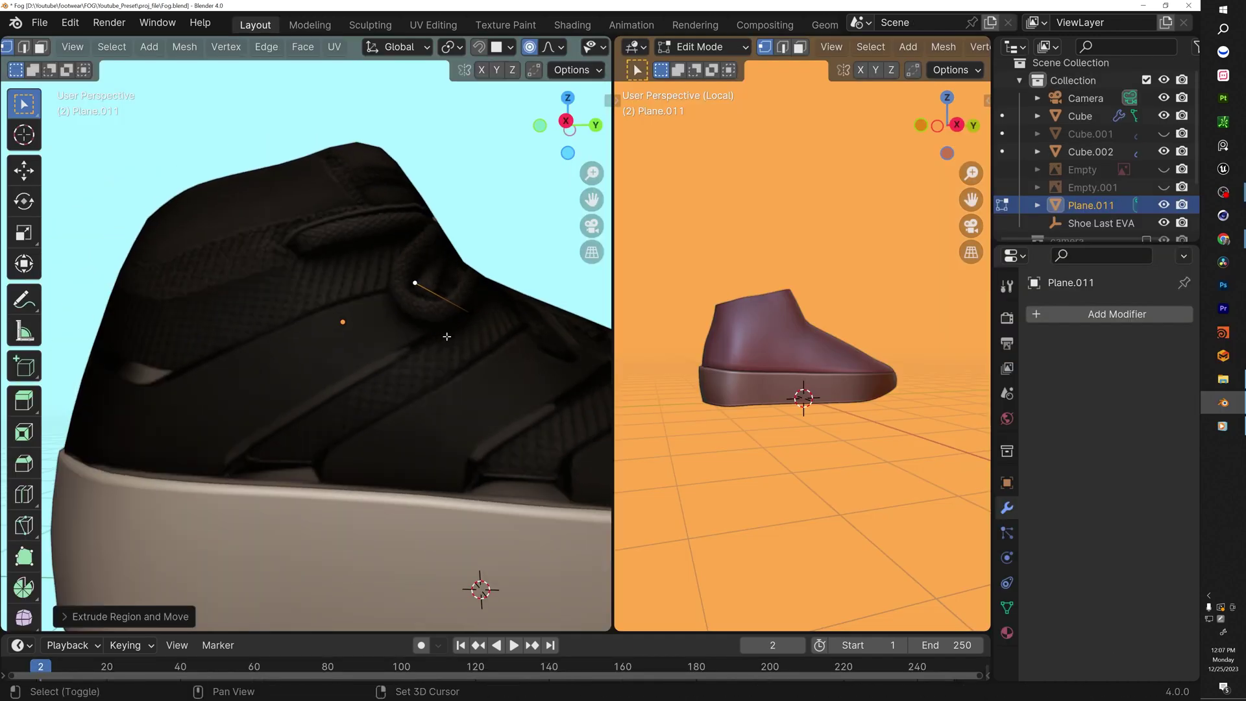
Fill a face between the rear strap's two end edges and divide it with three loop cuts
click(174, 443)
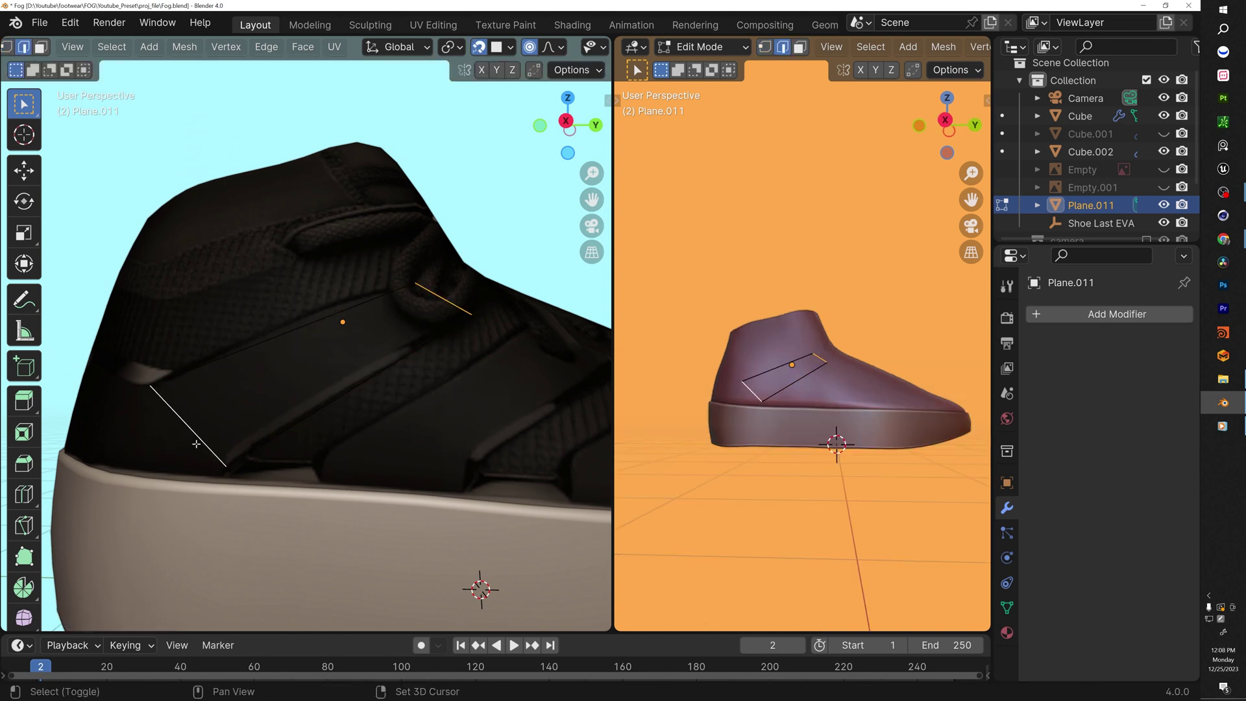
key(f)
key(ctrl+r)
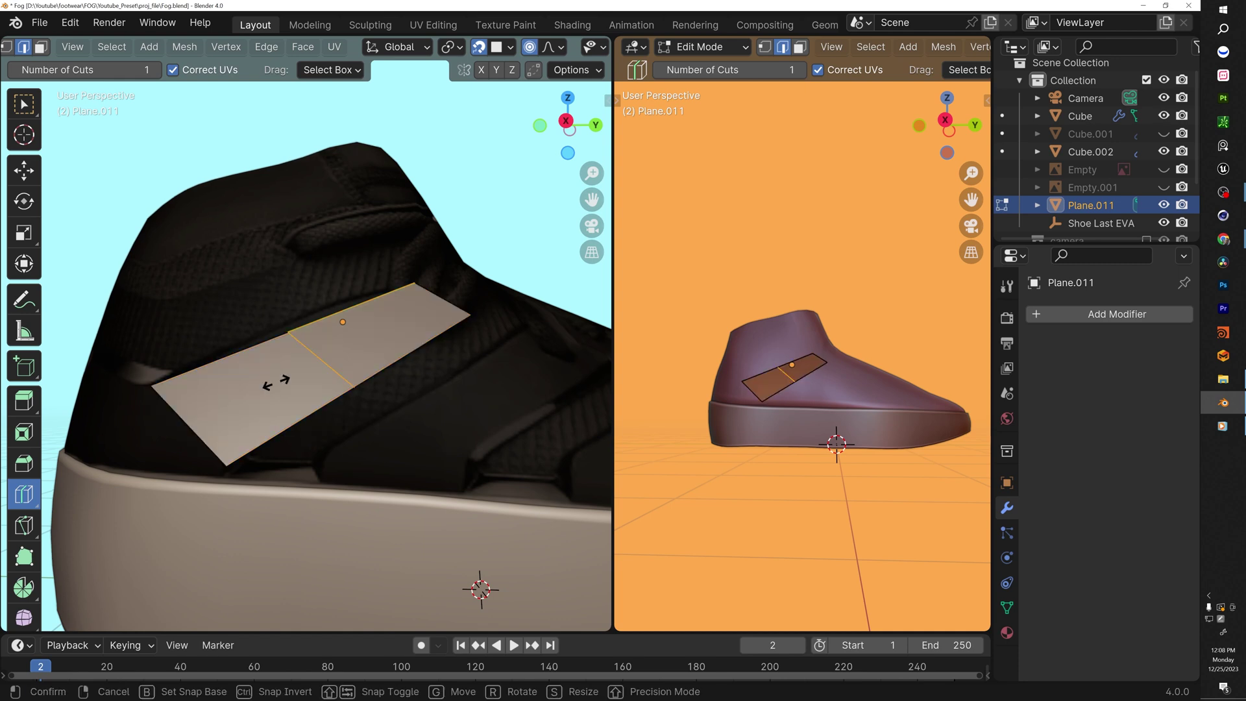
click(275, 383)
key(w)
click(133, 615)
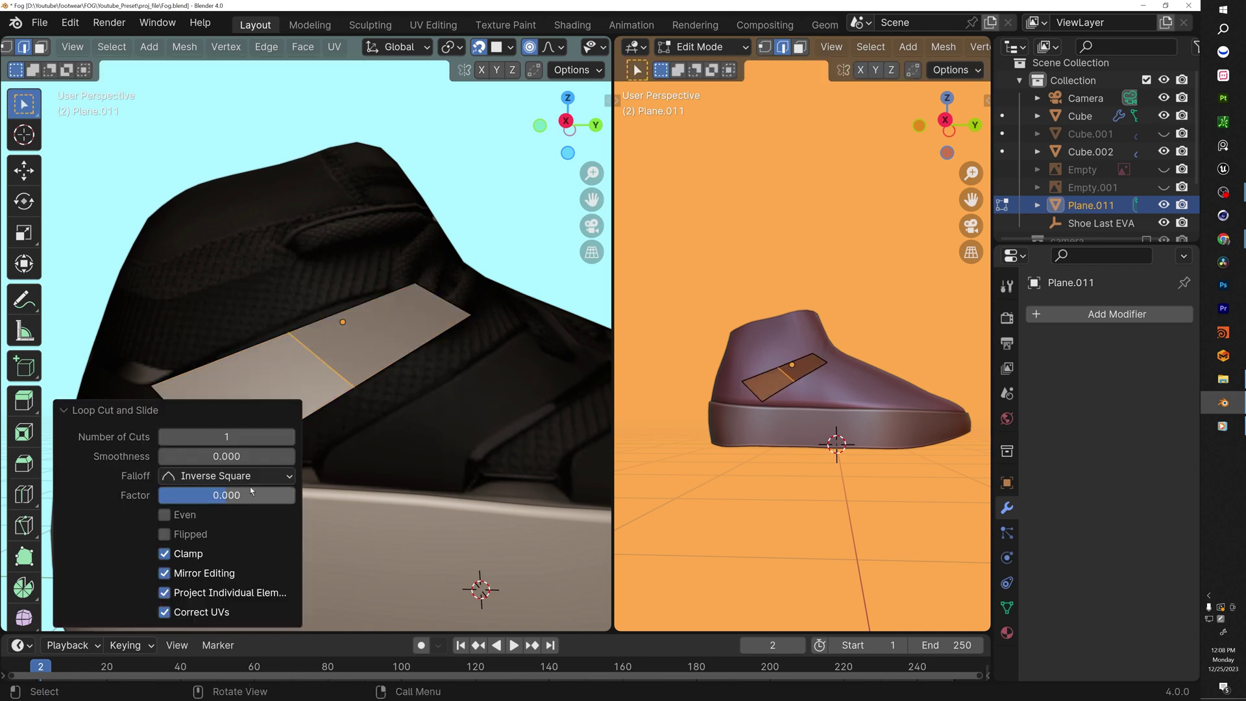
click(288, 437)
click(289, 436)
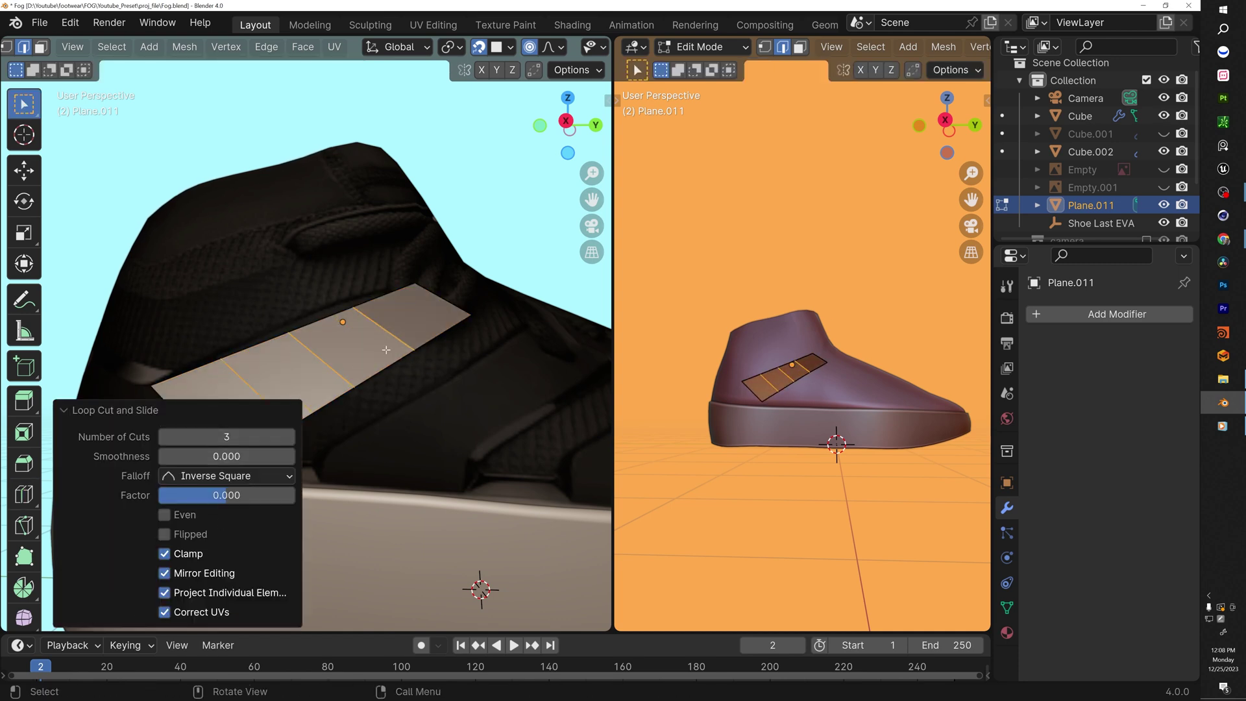
key(1)
drag(312, 344, 270, 297)
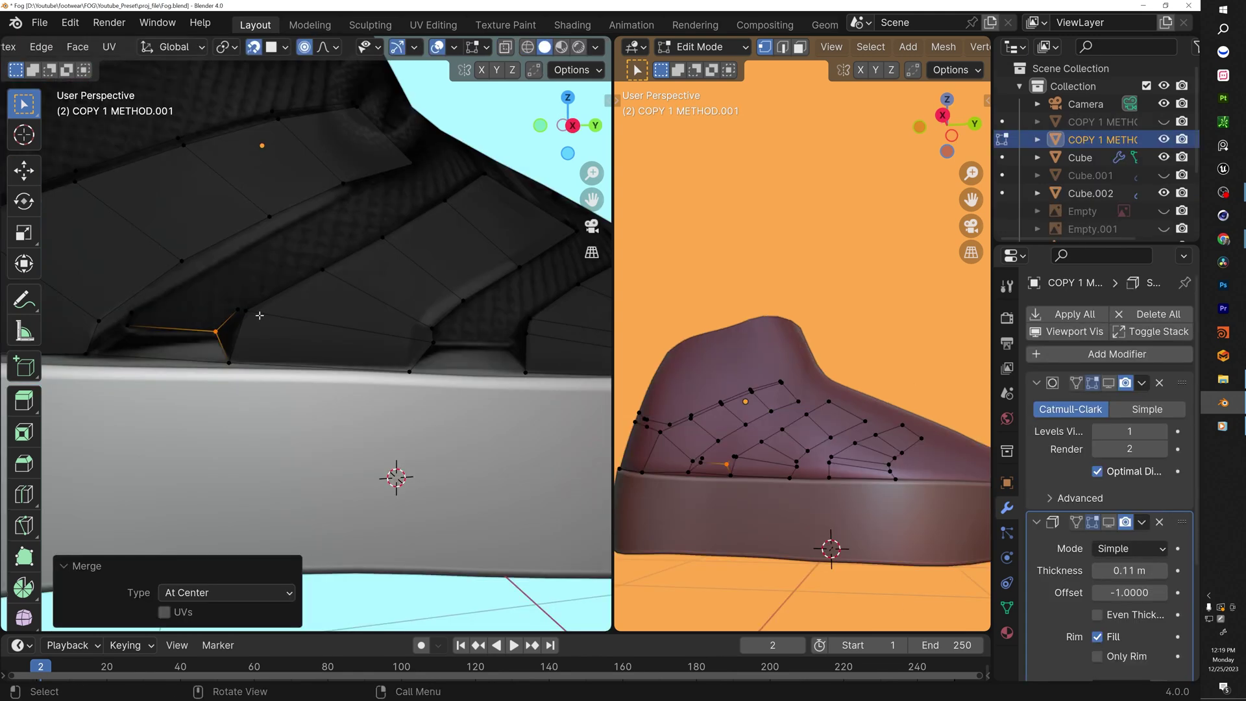
Move the vertices along the middle strap's upper edge to match the strap outline in the projected photo
click(259, 315)
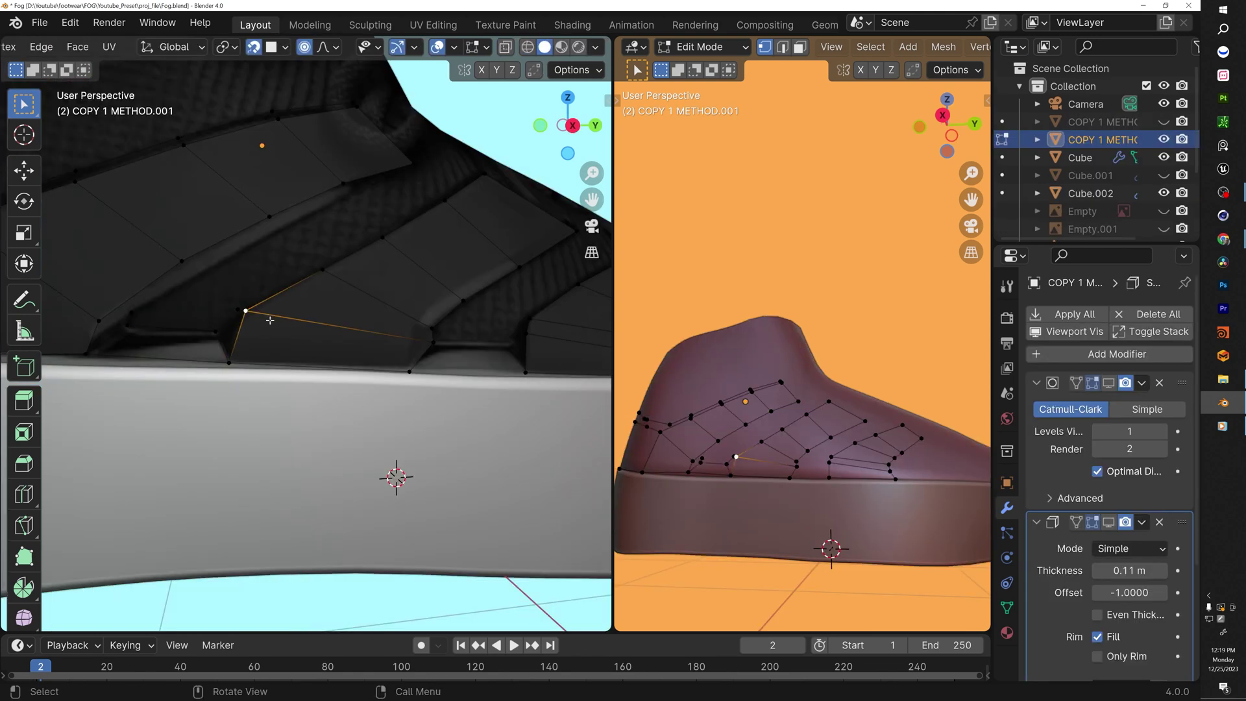
key(g)
click(277, 324)
click(324, 272)
key(g)
click(408, 249)
click(379, 240)
key(g)
click(388, 236)
click(452, 201)
click(482, 182)
key(g)
click(482, 182)
key(g)
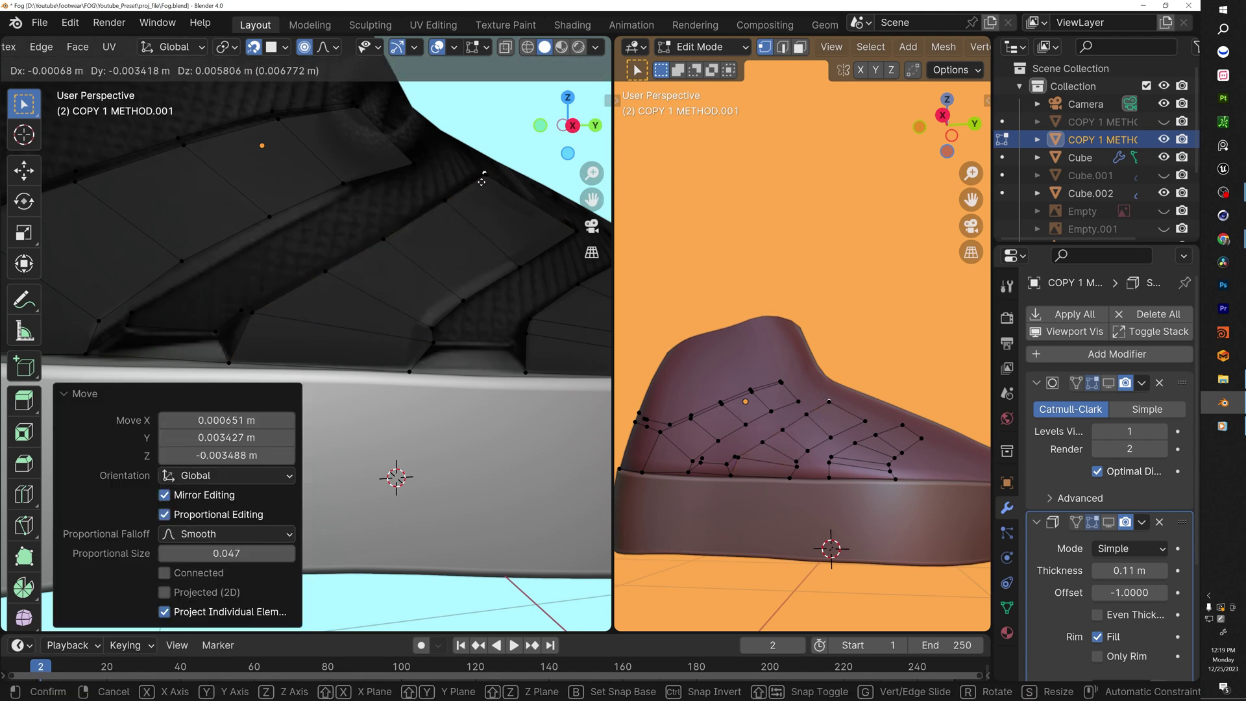
click(476, 180)
Extrude a chain of vertices along the middle strap's upper edge to its lower corner and merge the end vertices at center
key(e)
click(440, 207)
key(e)
click(374, 243)
key(e)
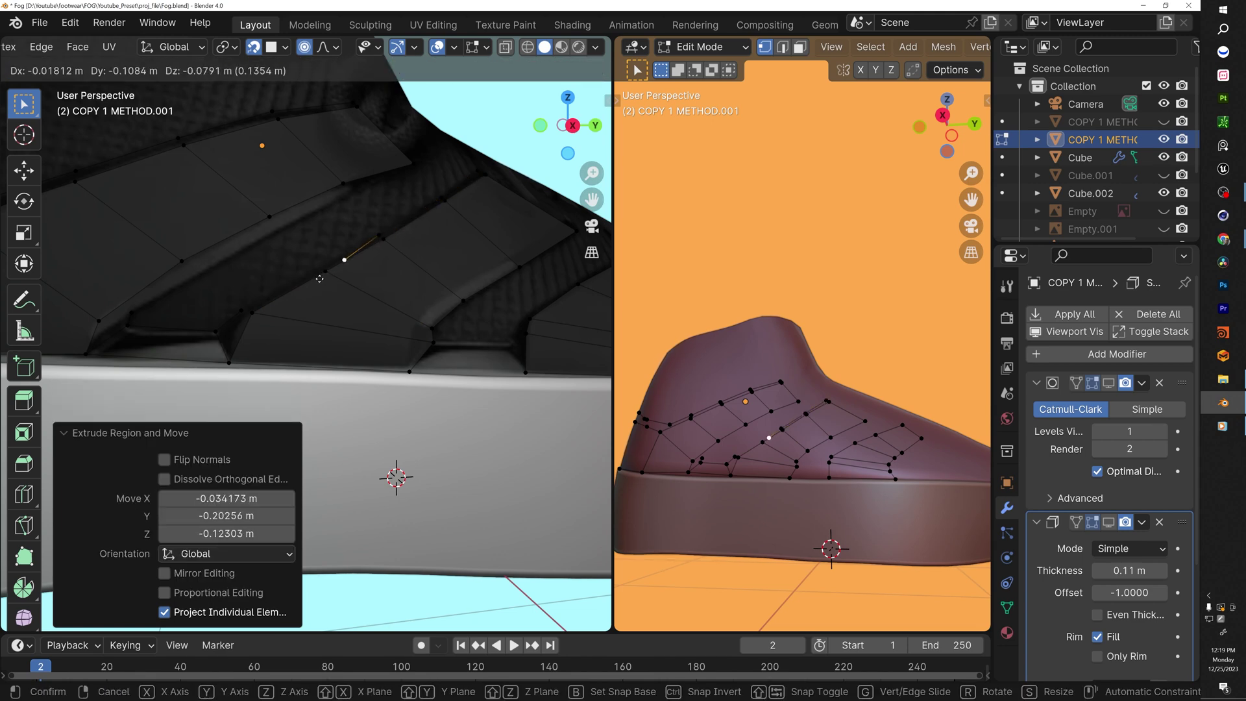
click(295, 284)
key(e)
click(220, 325)
drag(246, 319, 237, 295)
key(m)
key(c)
Try a lengthwise loop cut through the middle strap's faces
shift+middle_drag(406, 301, 311, 300)
scroll(340, 338, up, 2)
key(ctrl+r)
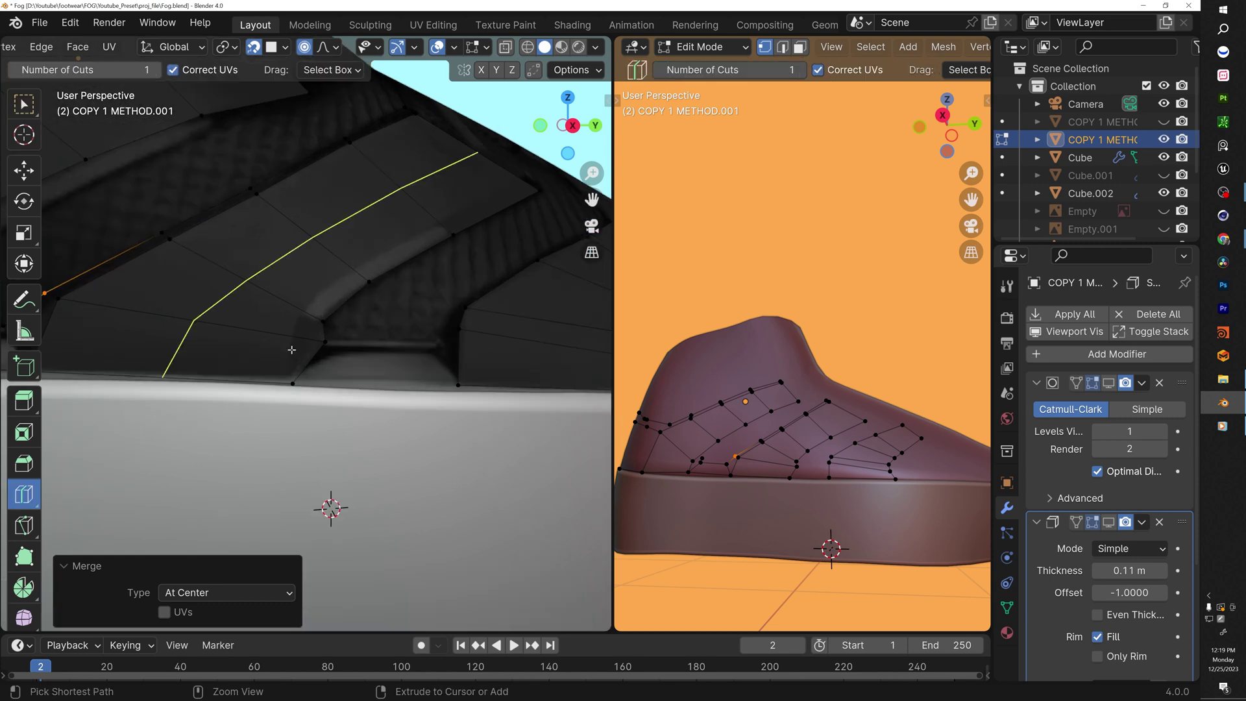
drag(286, 332, 354, 318)
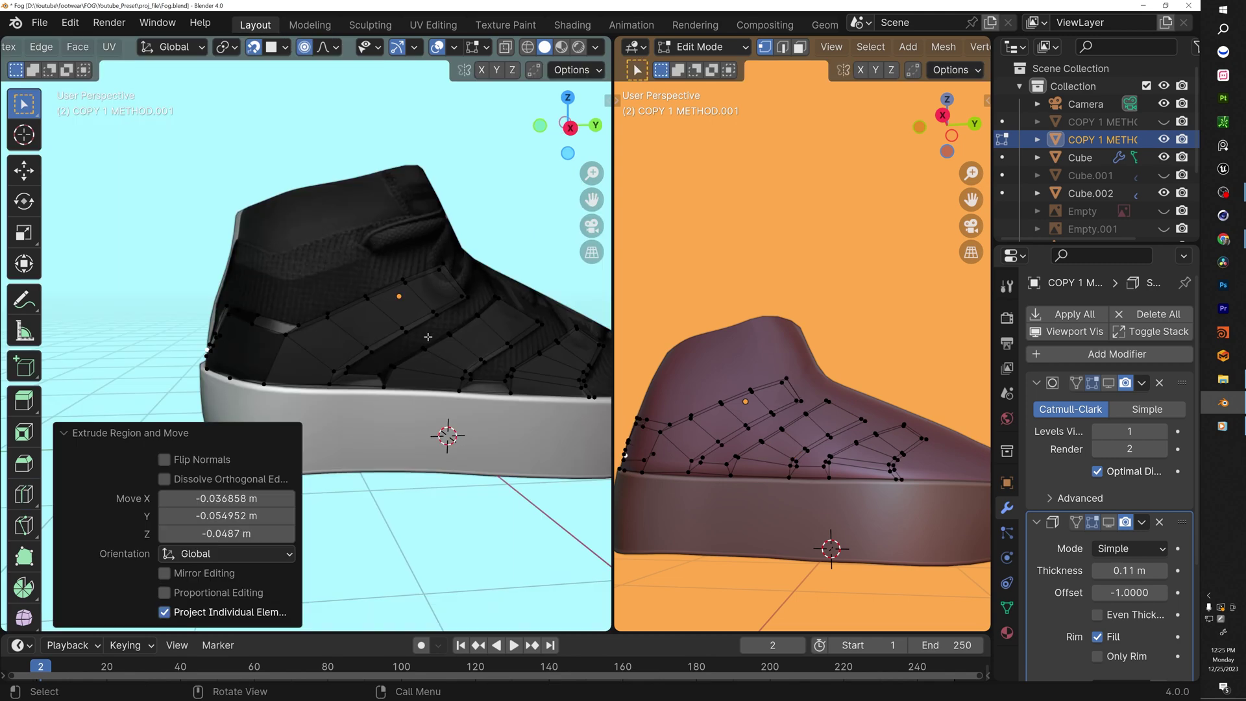
Select the main face strips of the rear, middle and front straps, from their upper ends down to the sole
key(3)
click(444, 292)
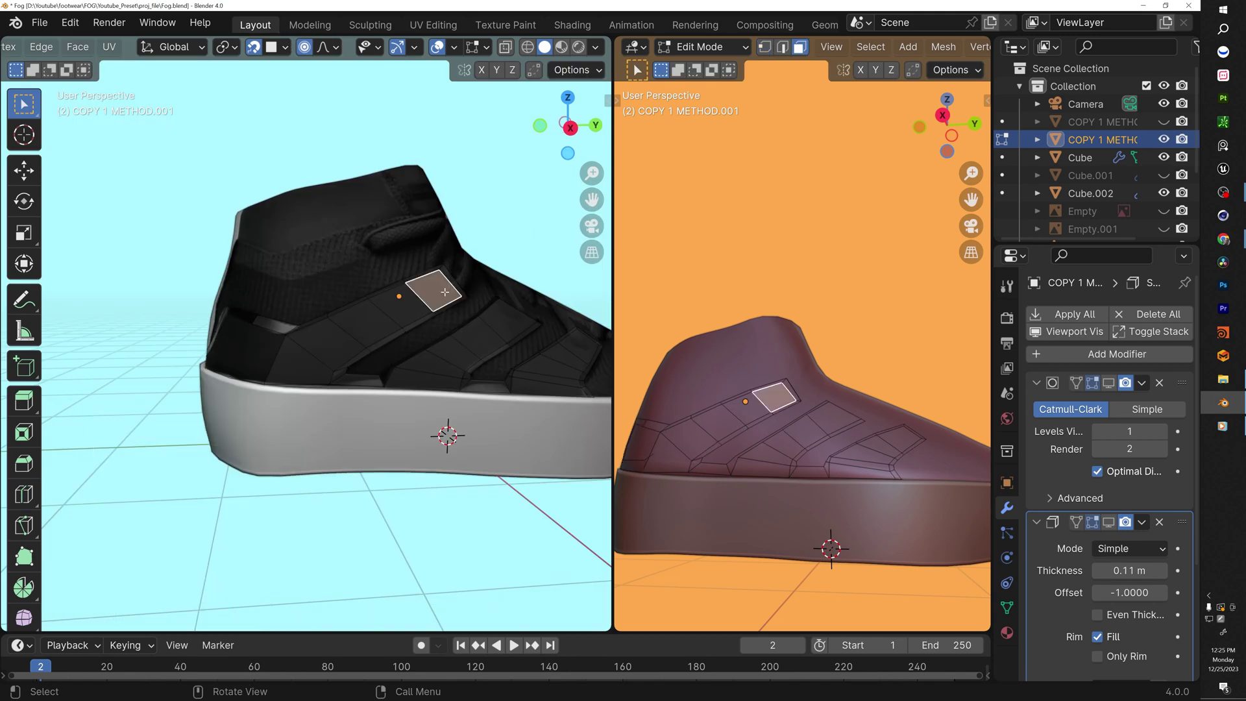
ctrl+click(299, 363)
shift+click(514, 321)
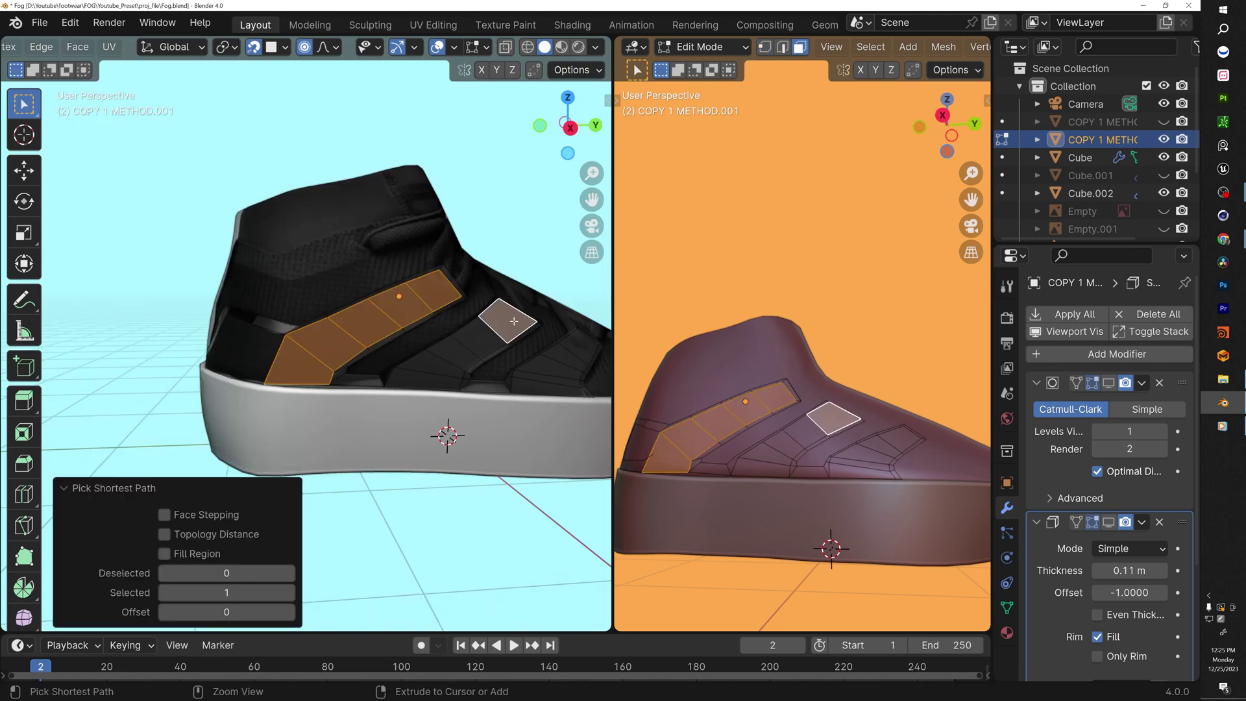
ctrl+click(427, 376)
shift+middle_drag(436, 376, 340, 375)
ctrl+click(479, 351)
key(ctrl+z)
shift+click(487, 347)
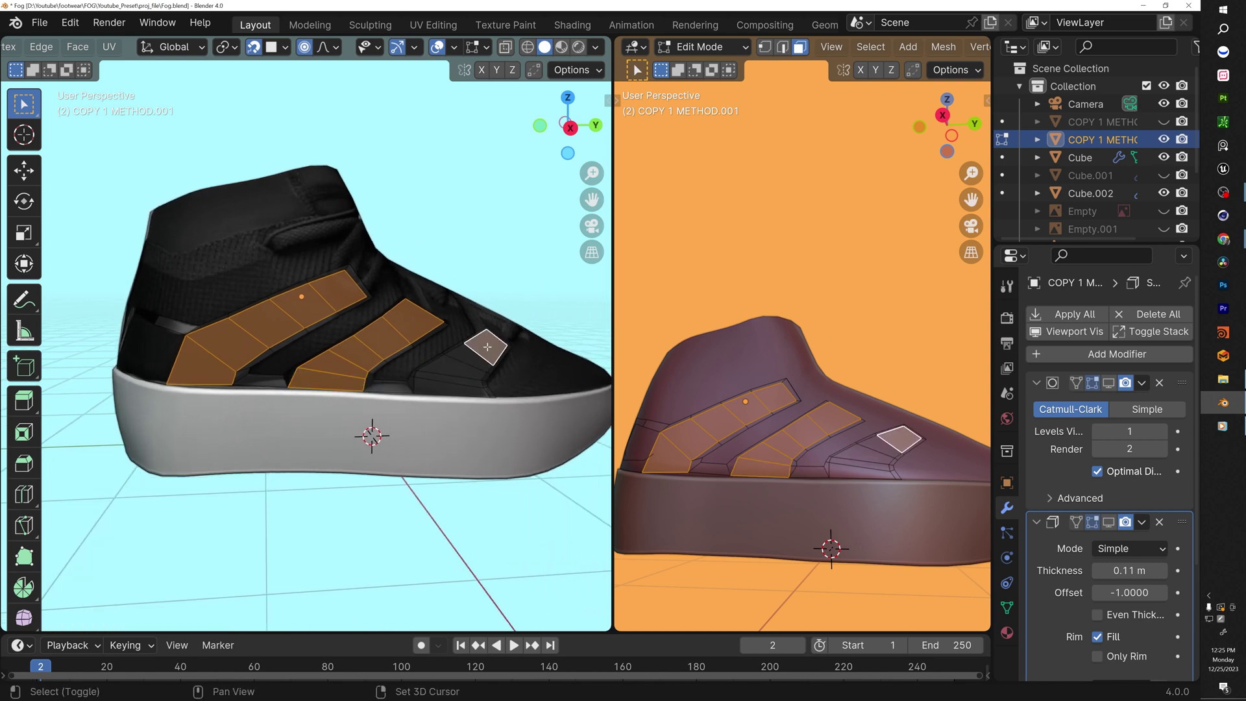
ctrl+click(451, 395)
scroll(433, 391, up, 5)
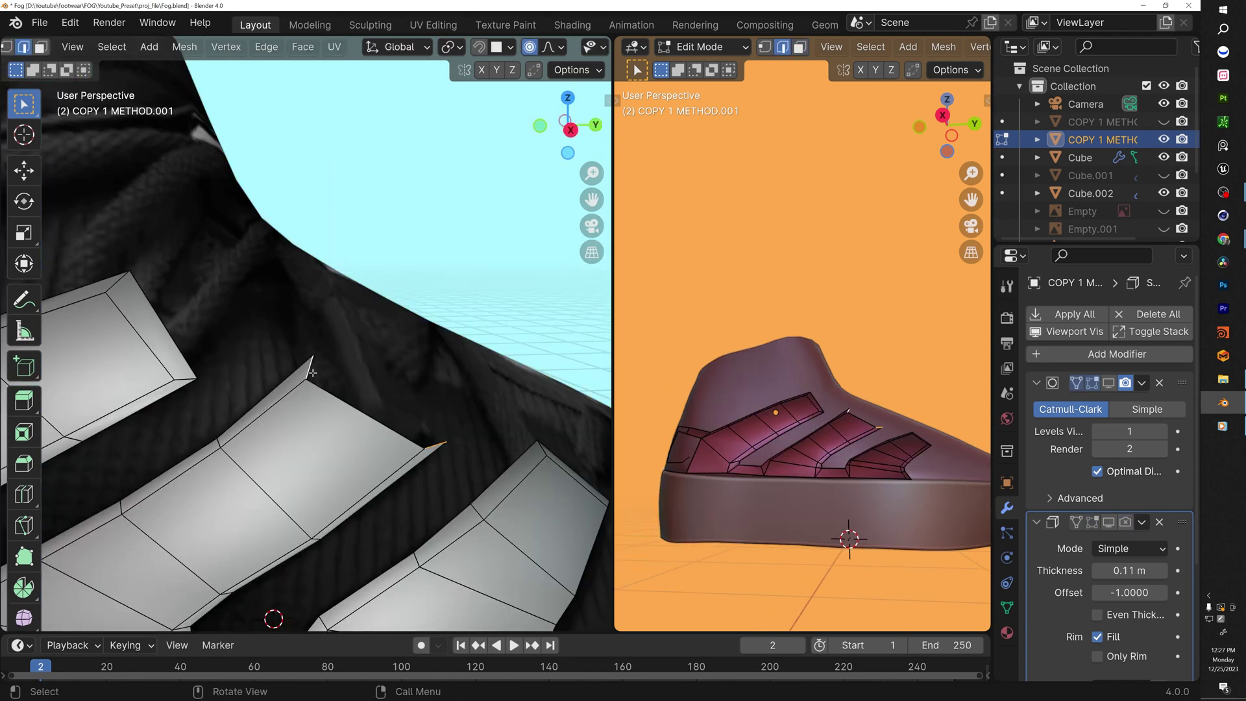
Fill a face between the two short edges at the middle strap's upper end
key(f)
scroll(313, 373, down, 3)
shift+middle_drag(312, 372, 285, 372)
scroll(435, 396, up, 1)
middle_drag(435, 396, 375, 429)
Reposition a rim vertex of the middle strap with proportional editing
key(1)
click(262, 428)
key(KP_Decimal)
middle_drag(285, 360, 244, 331)
key(g)
click(384, 388)
scroll(308, 355, down, 4)
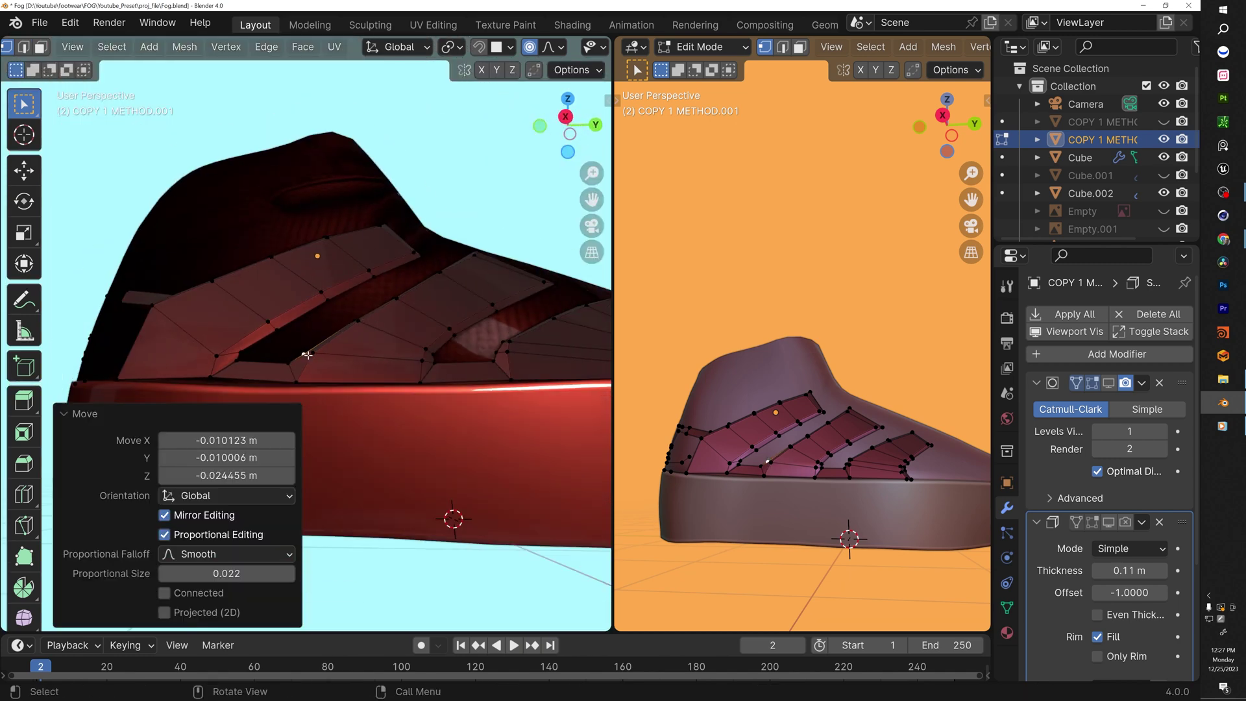
Check the straps in object mode and move the rear strap's inner vertex about 0.03 m along Y and -0.015 m along Z
key(Tab)
scroll(307, 354, down, 5)
middle_drag(311, 363, 337, 429)
scroll(292, 422, up, 5)
scroll(237, 416, down, 3)
scroll(241, 413, up, 3)
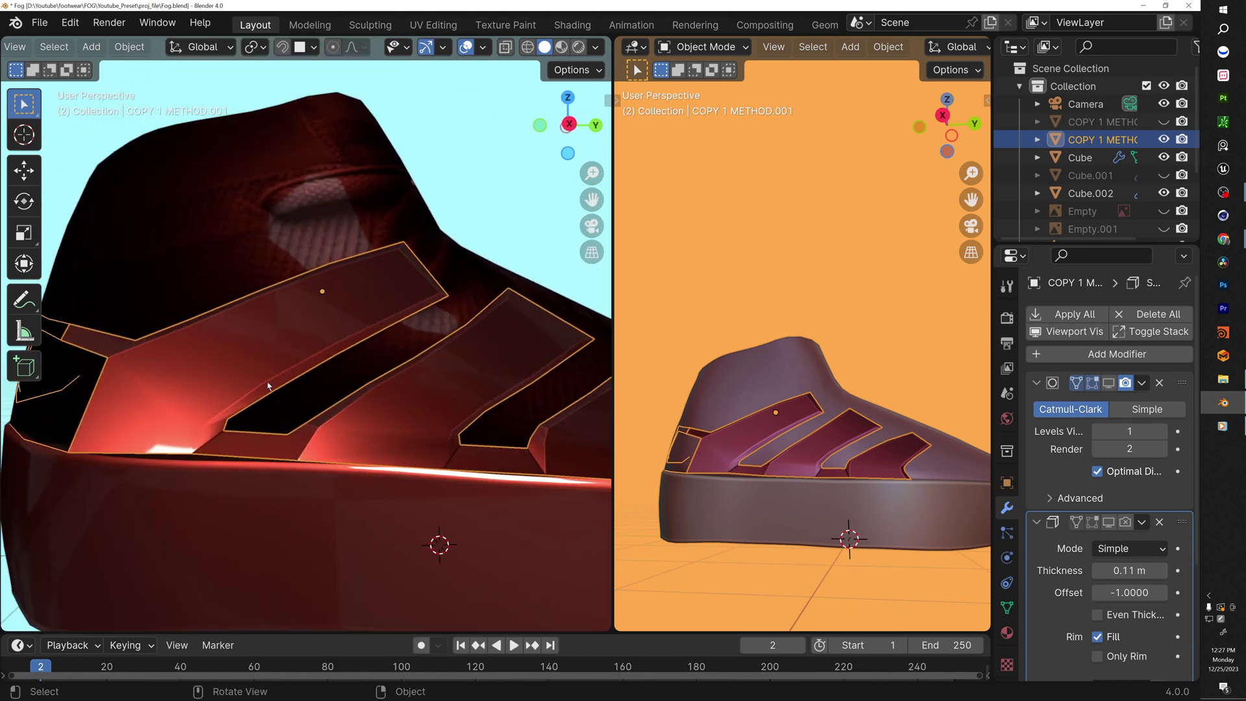
key(Tab)
click(292, 395)
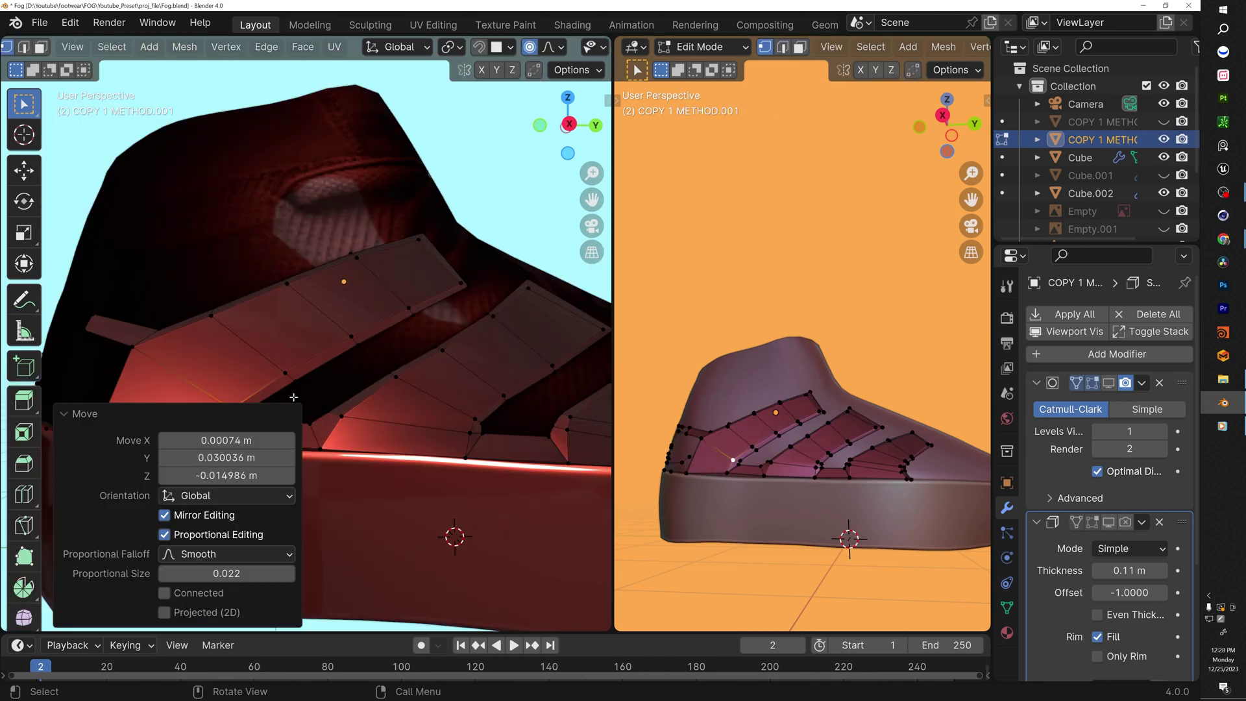
Inspect the straps from another angle and move the rim vertex at the middle strap's upper corner
key(Tab)
scroll(316, 372, down, 3)
middle_drag(316, 372, 192, 414)
key(Tab)
scroll(351, 369, up, 5)
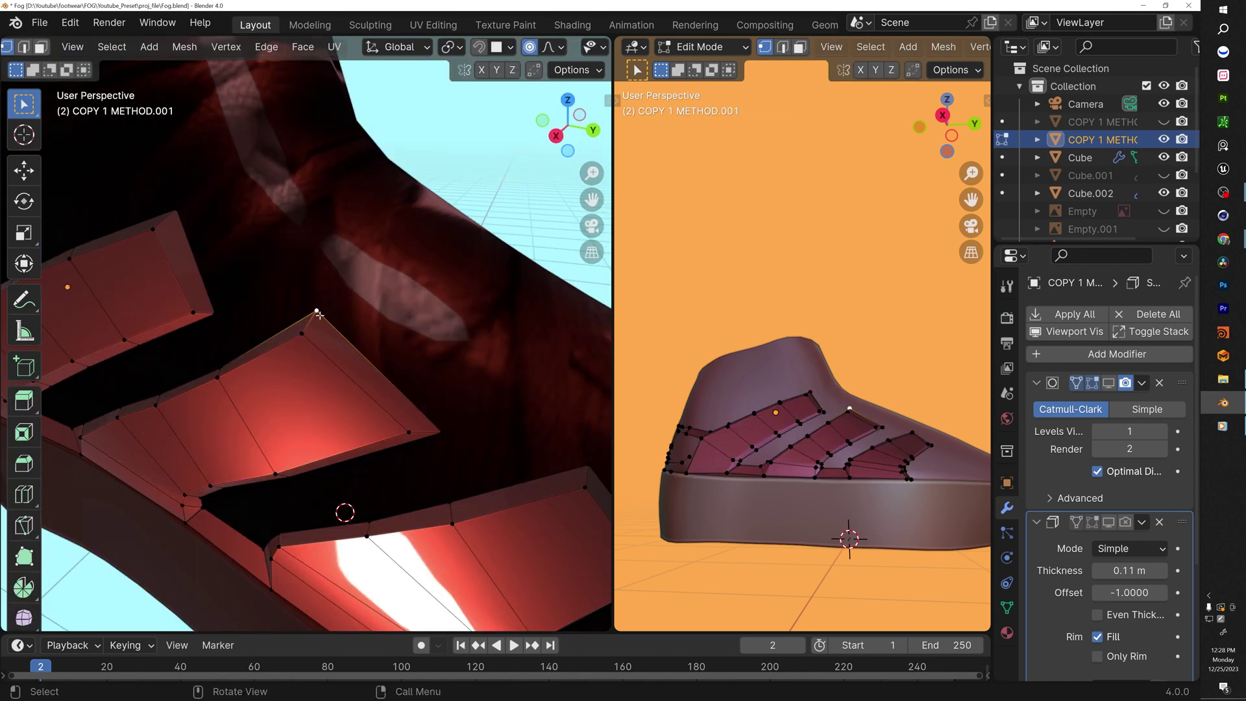
key(g)
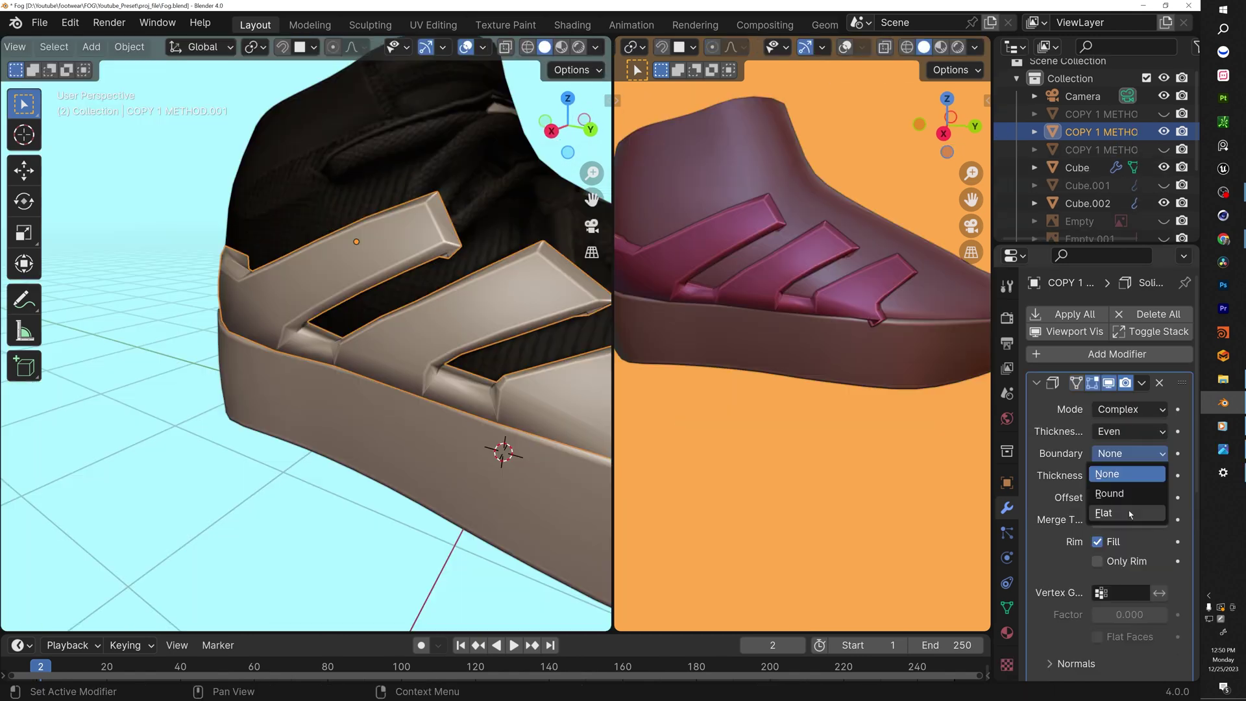
Use a Flat boundary in the straps' Solidify modifier and slightly reduce its thickness
mouse_move(1132, 475)
mouse_down()
mouse_move(1150, 462)
mouse_move(1118, 479)
mouse_up()
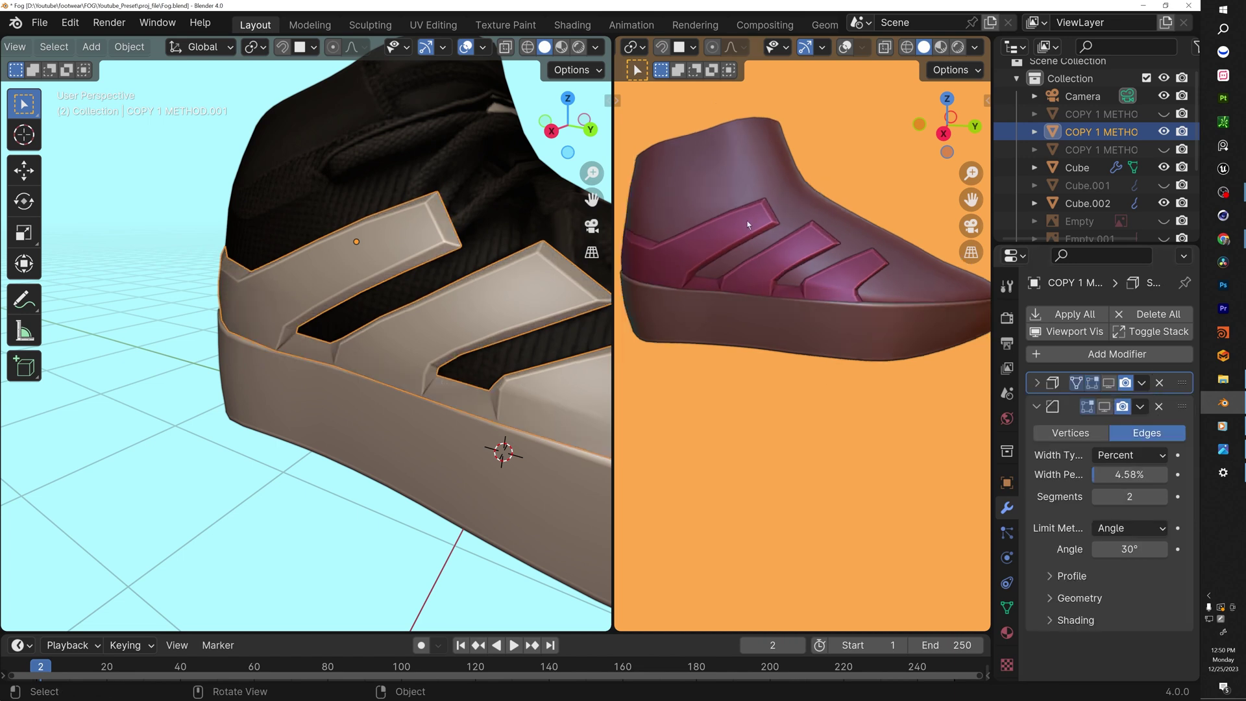
Inspect the straps up close, display their Solidify modifier in the viewport and open its settings
scroll(802, 189, down, 4)
middle_drag(811, 192, 802, 185)
scroll(782, 218, up, 10)
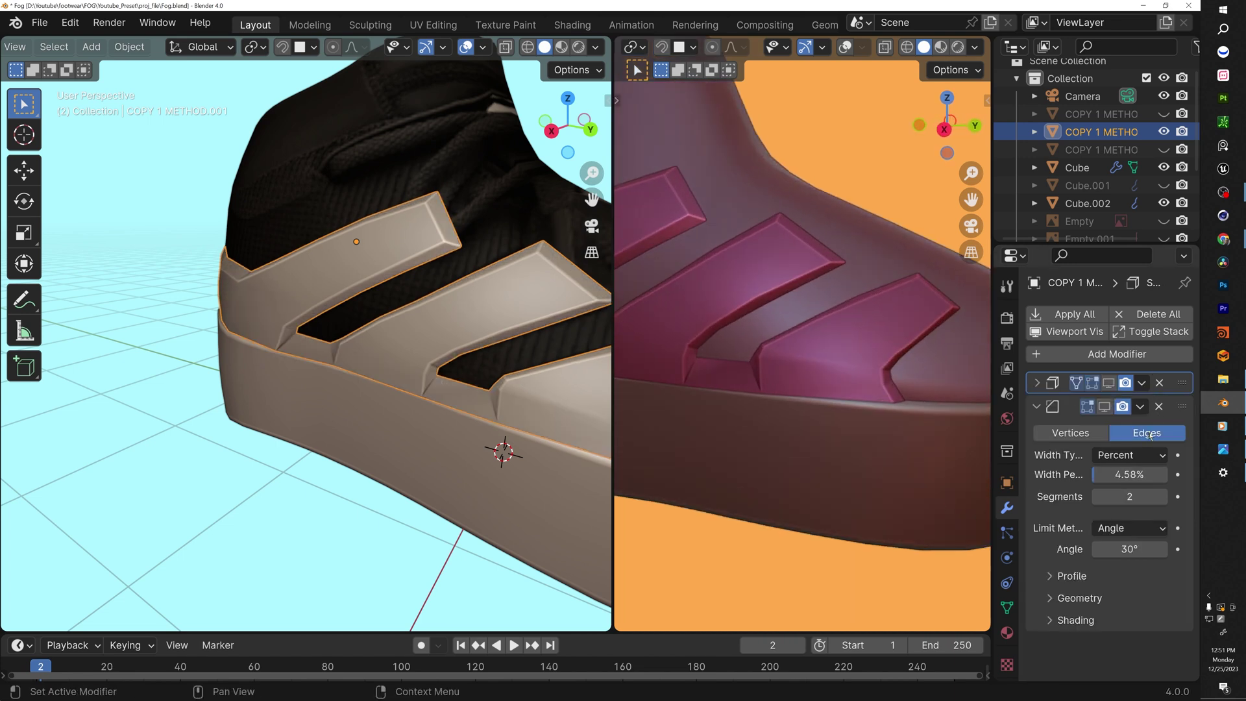
click(1107, 383)
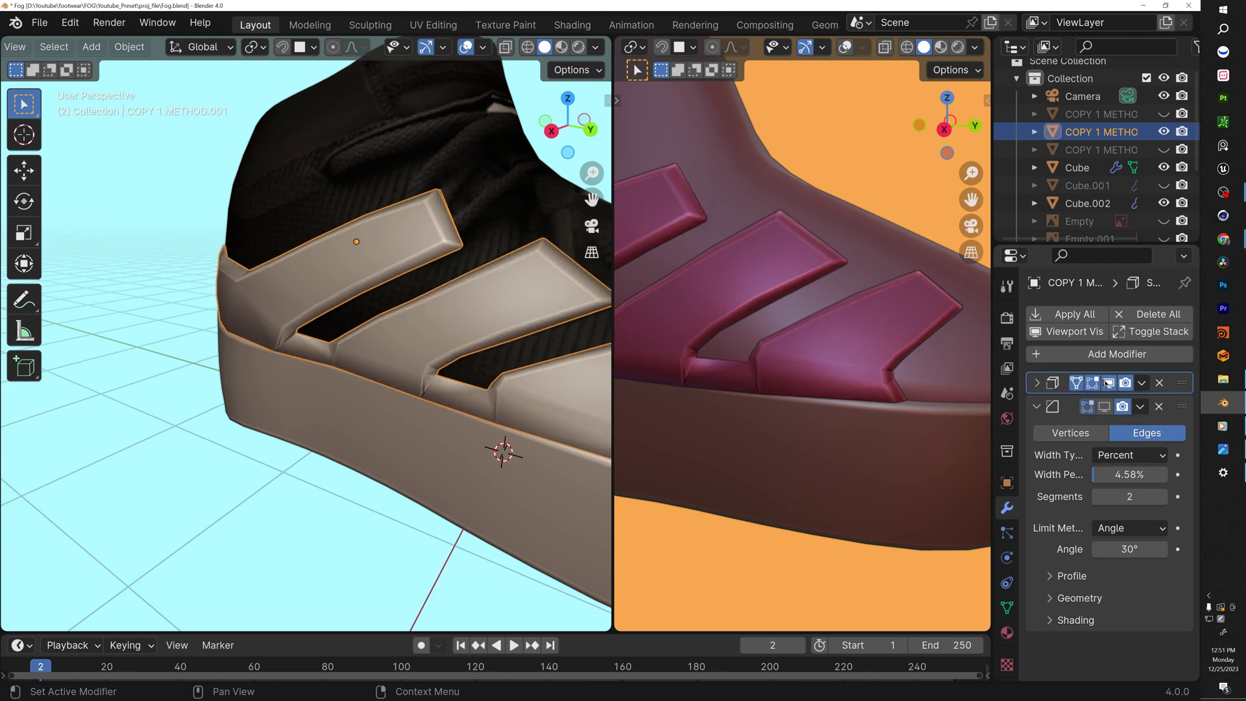
click(1036, 383)
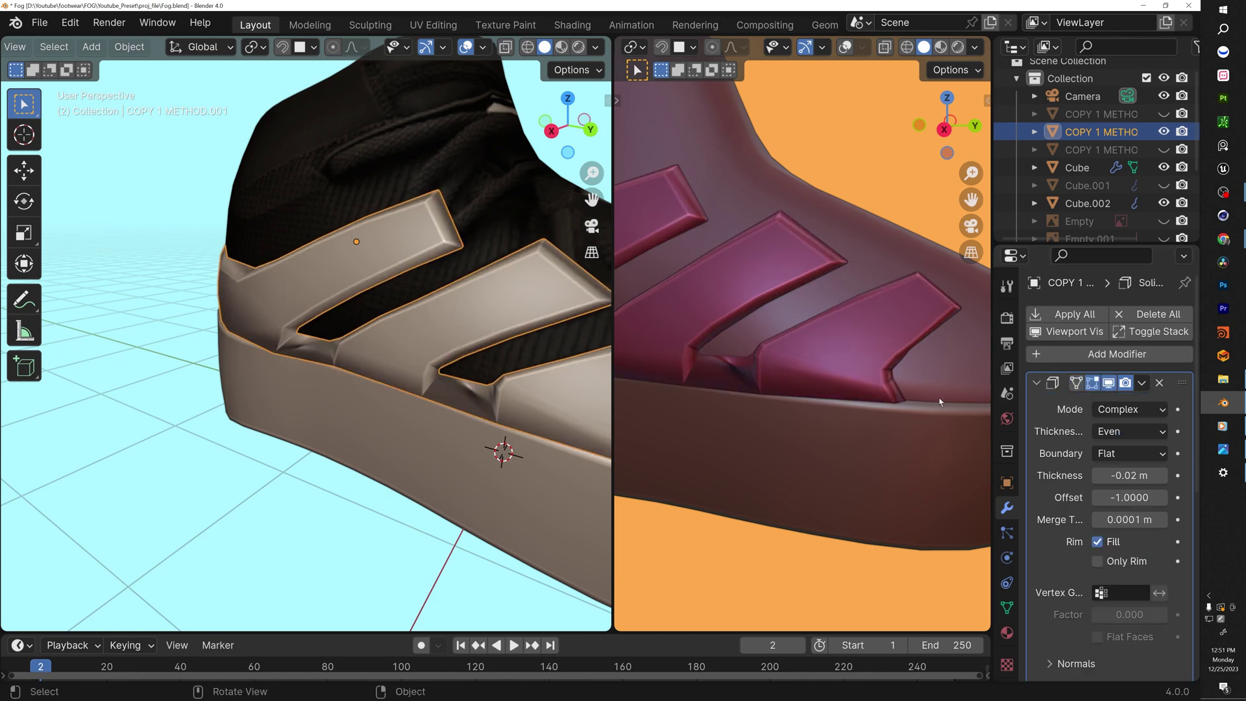
Undo the recent modifier changes on the straps and move the front strap's lower rim vertex down about 0.02 m with proportional editing
key(ctrl+z)
key(ctrl+z)
key(ctrl+z)
key(ctrl+z)
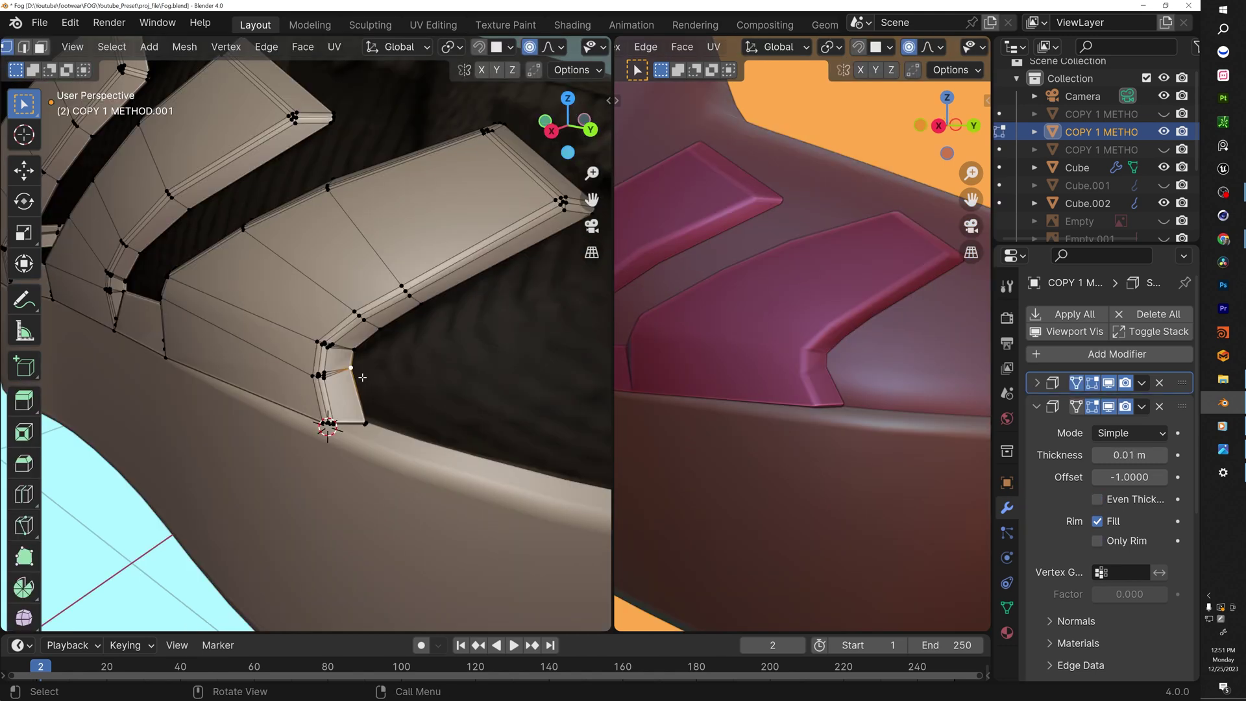
key(g)
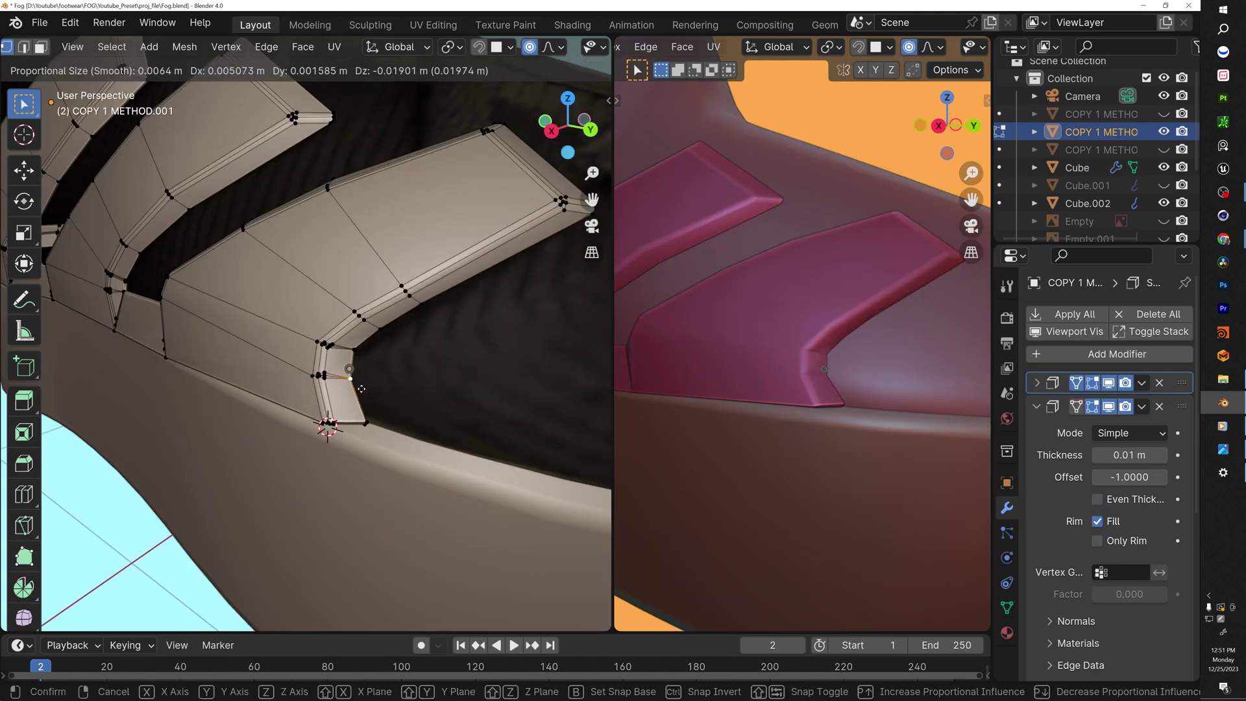
click(362, 389)
Try to merge the vertices clustered at the front strap's lower inner corner, and undo the merge
scroll(327, 389, up, 5)
drag(337, 380, 320, 344)
key(m)
key(c)
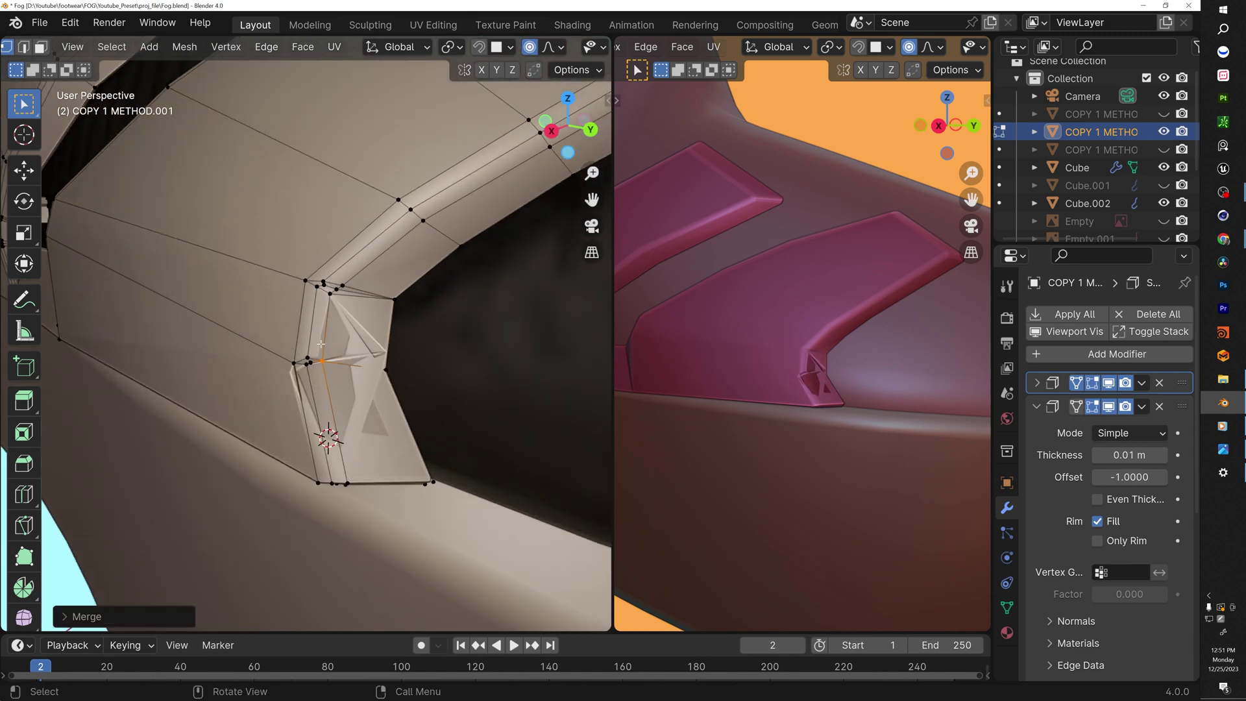
key(ctrl+z)
Hide the modifiers in the viewport and merge the two vertex clusters at the front strap's lower rim bend
middle_drag(329, 379, 357, 361)
click(1060, 333)
scroll(366, 387, up, 3)
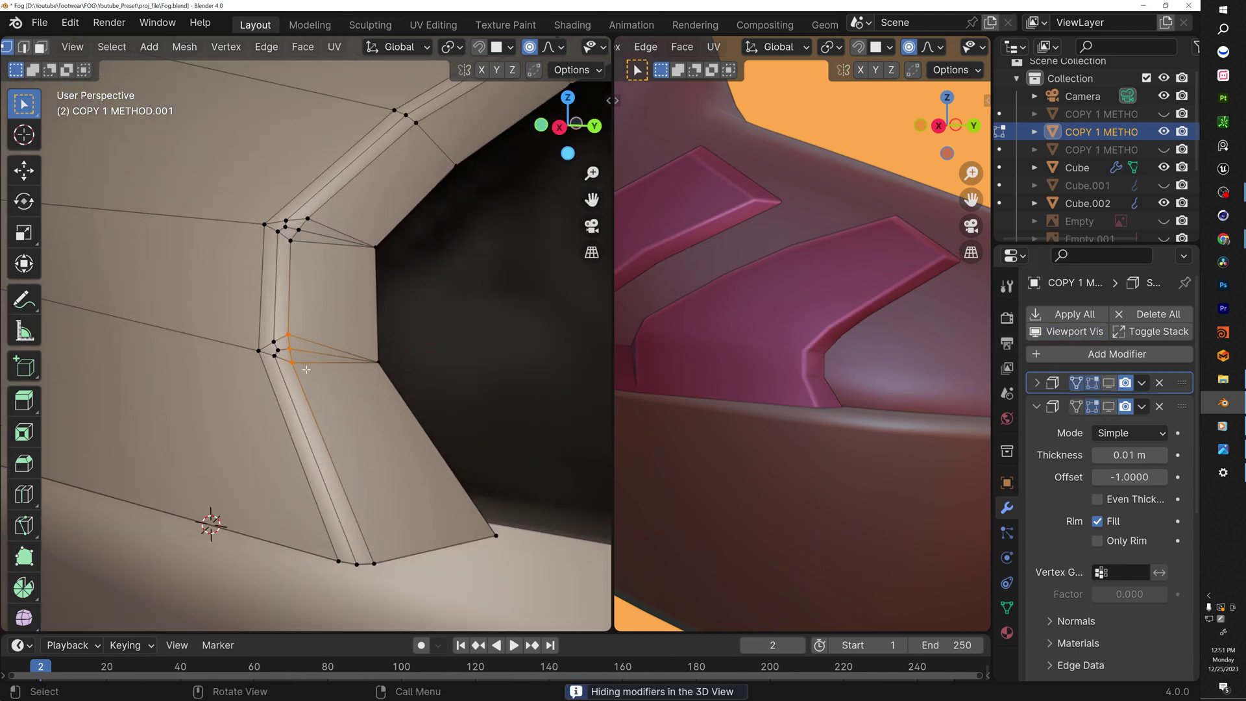
key(m)
click(306, 368)
drag(285, 361, 272, 335)
key(m)
click(273, 334)
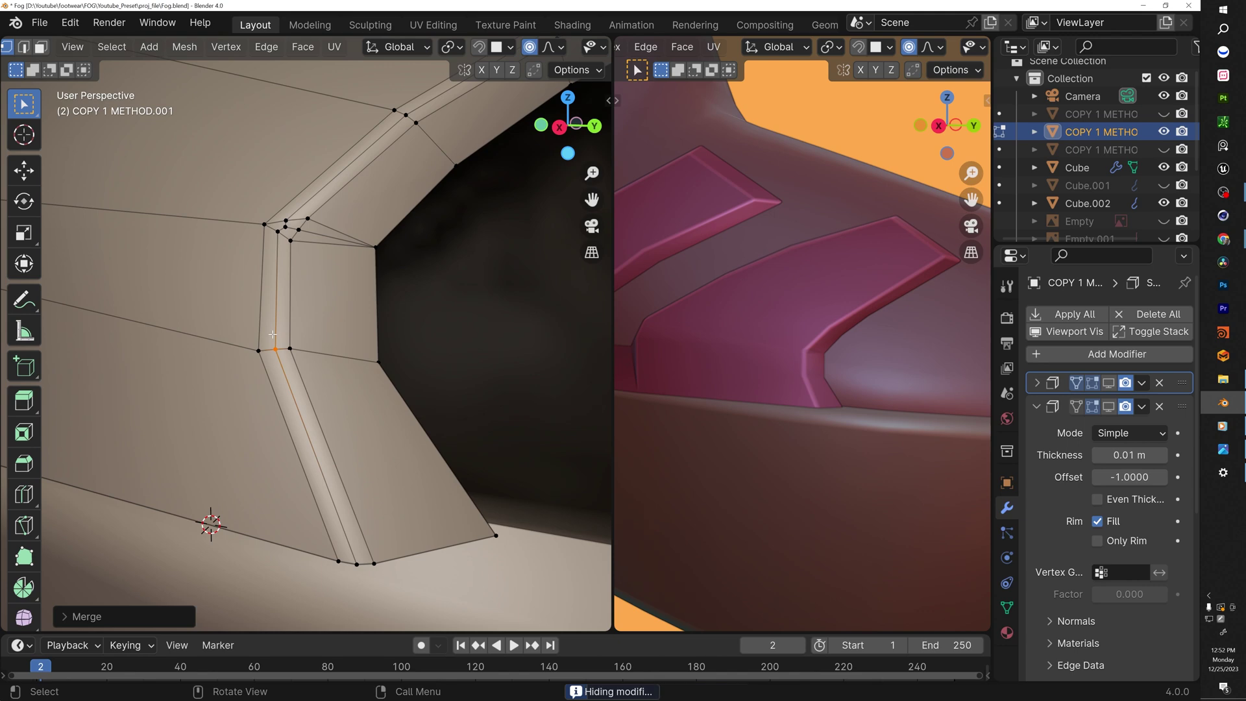
Merge the clustered vertices at the next rim bend above on the front strap
middle_drag(272, 334, 293, 285)
drag(298, 283, 254, 235)
key(m)
key(c)
key(m)
key(c)
scroll(328, 250, down, 8)
scroll(311, 245, down, 3)
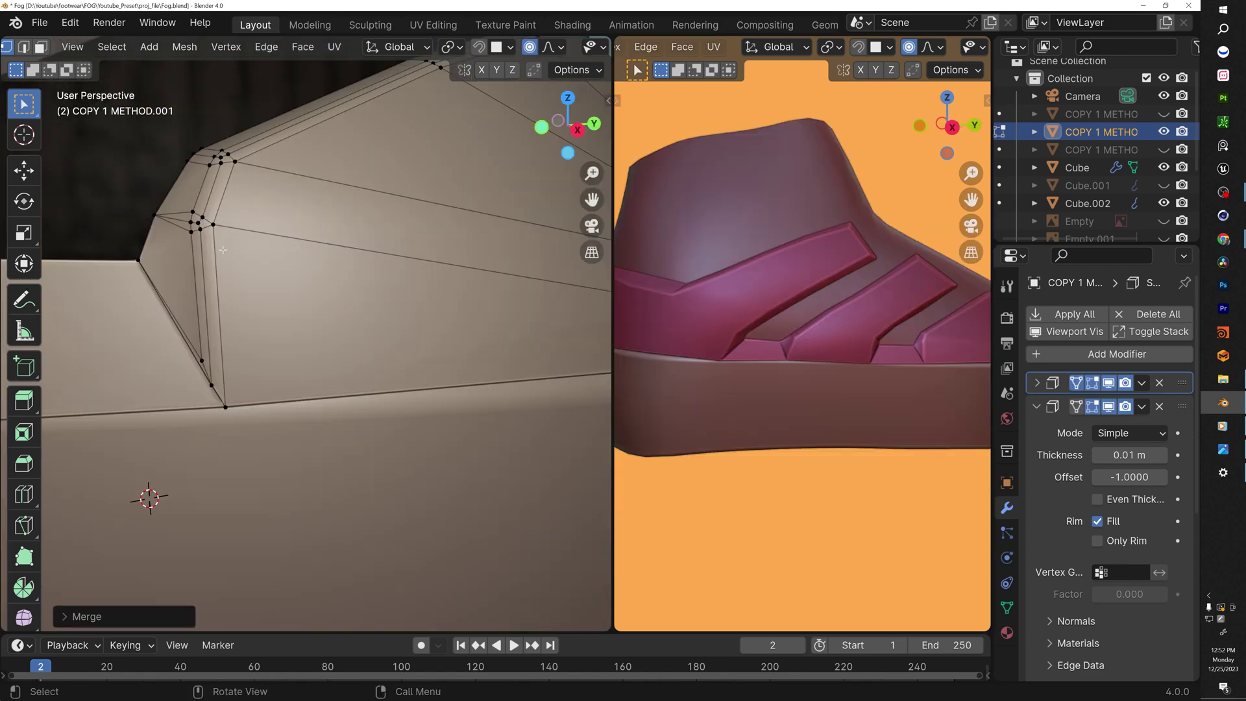
Merge the clustered vertices at the lower bend of the strap's heel-facing rim
key(b)
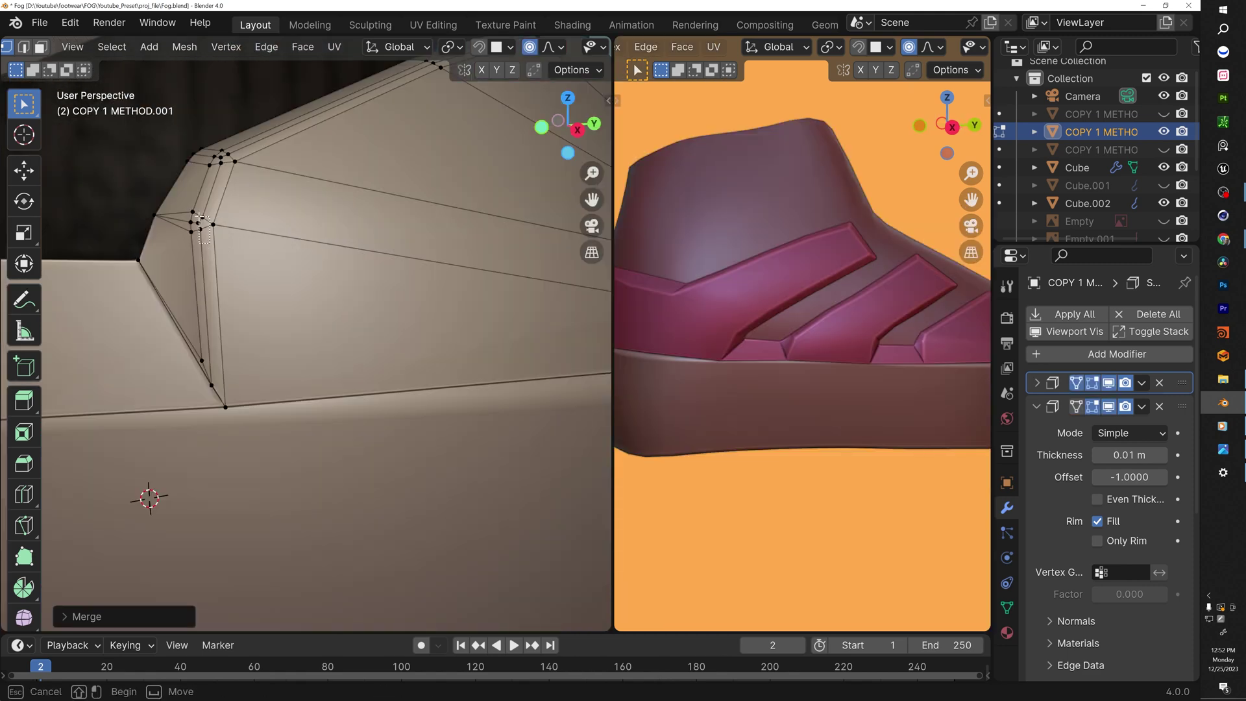
drag(198, 210, 184, 201)
key(m)
key(c)
key(ctrl+z)
key(m)
key(c)
click(152, 208)
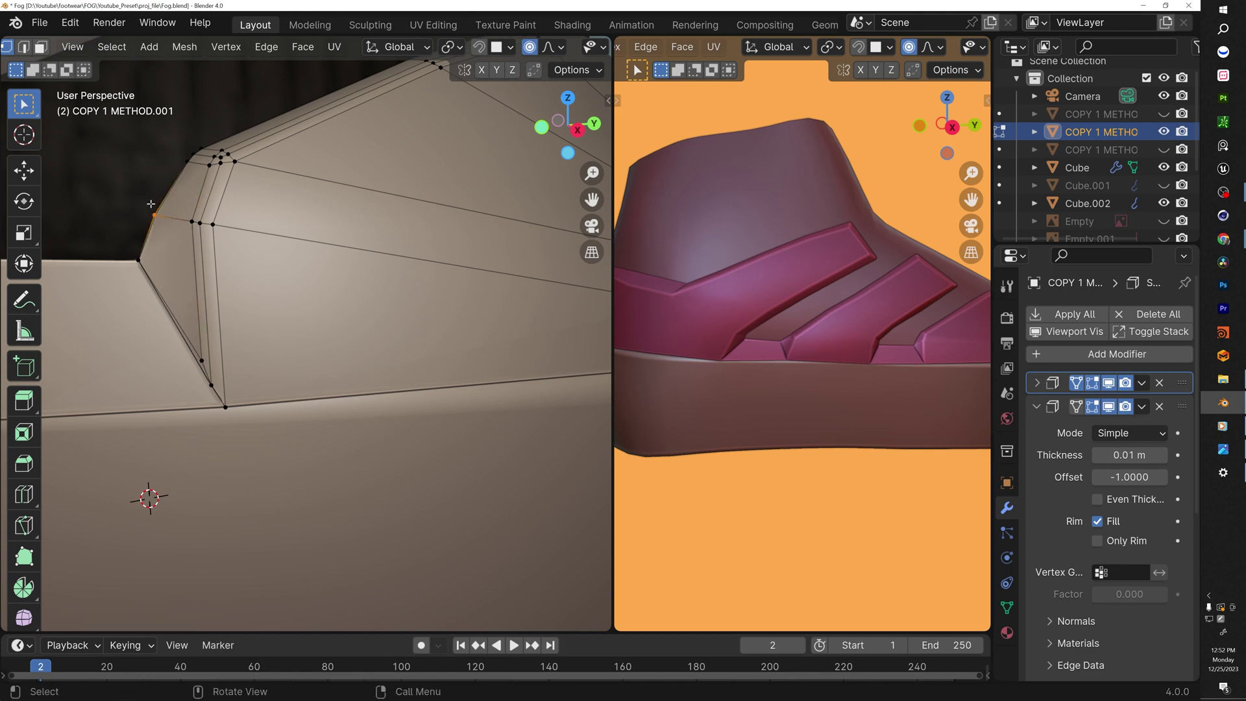
Merge the clustered vertices at the upper bend of the strap's heel-facing rim
middle_drag(225, 172, 242, 176)
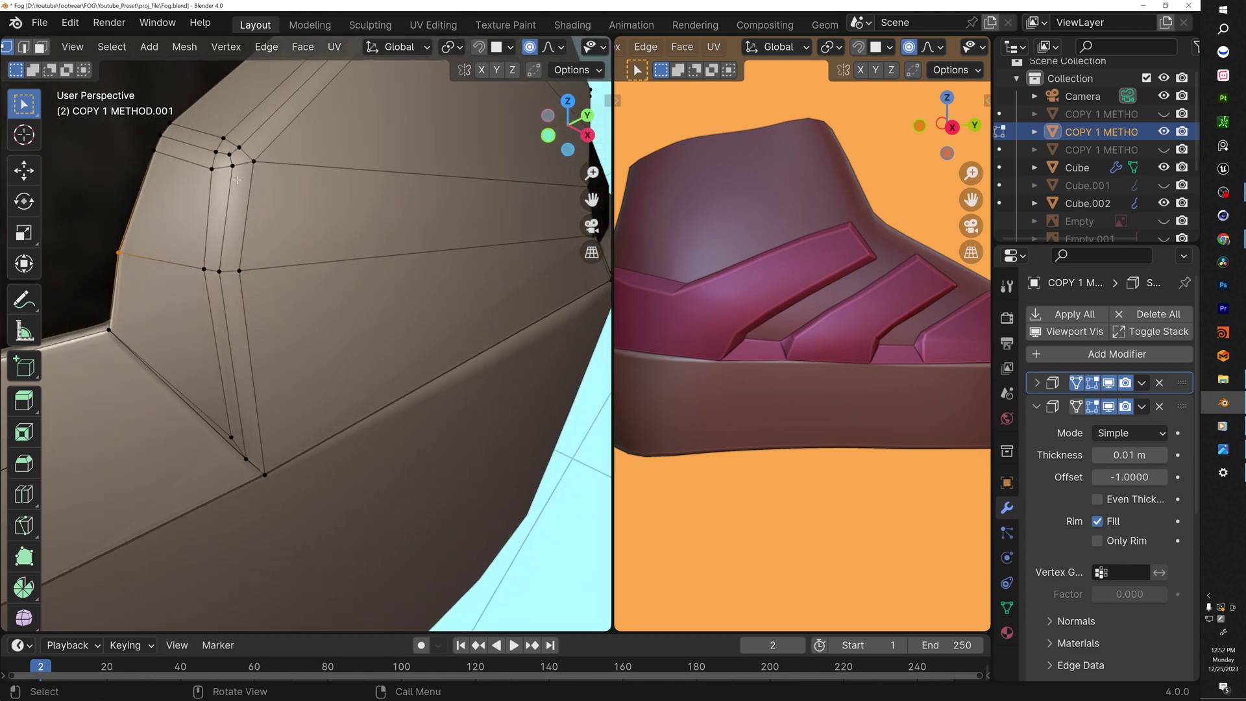
click(250, 165)
drag(243, 176, 228, 140)
key(m)
key(c)
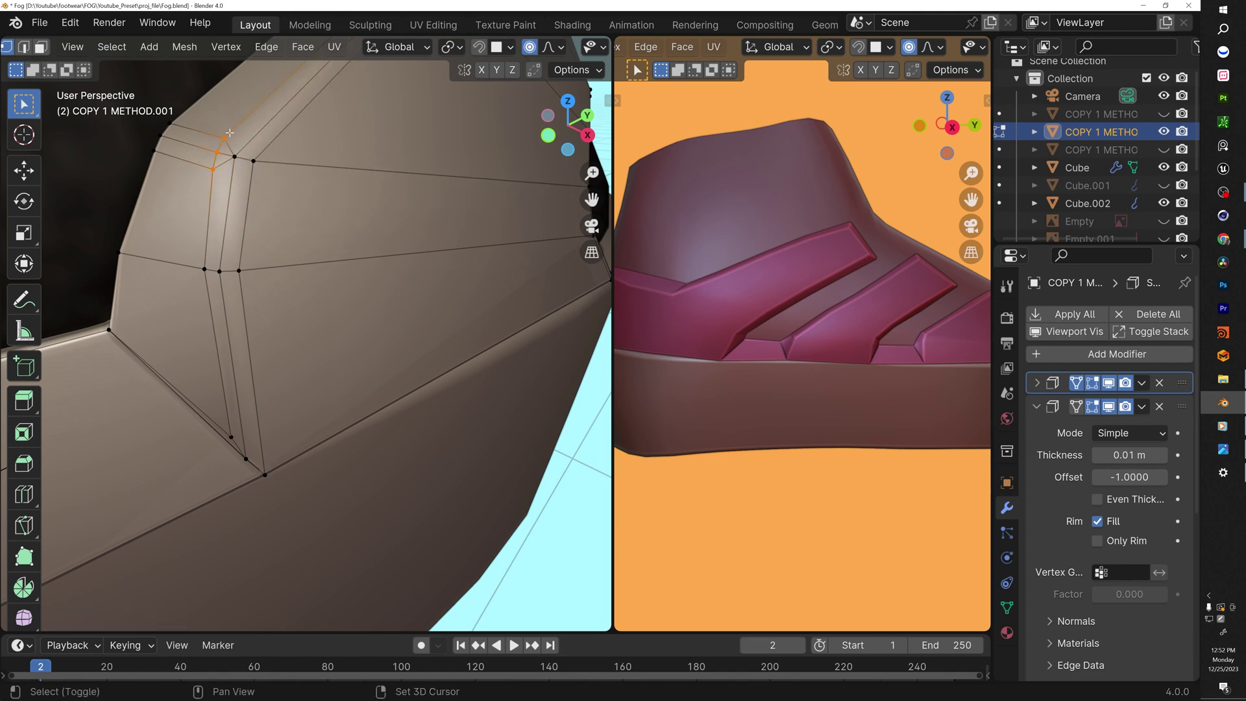
scroll(232, 132, down, 3)
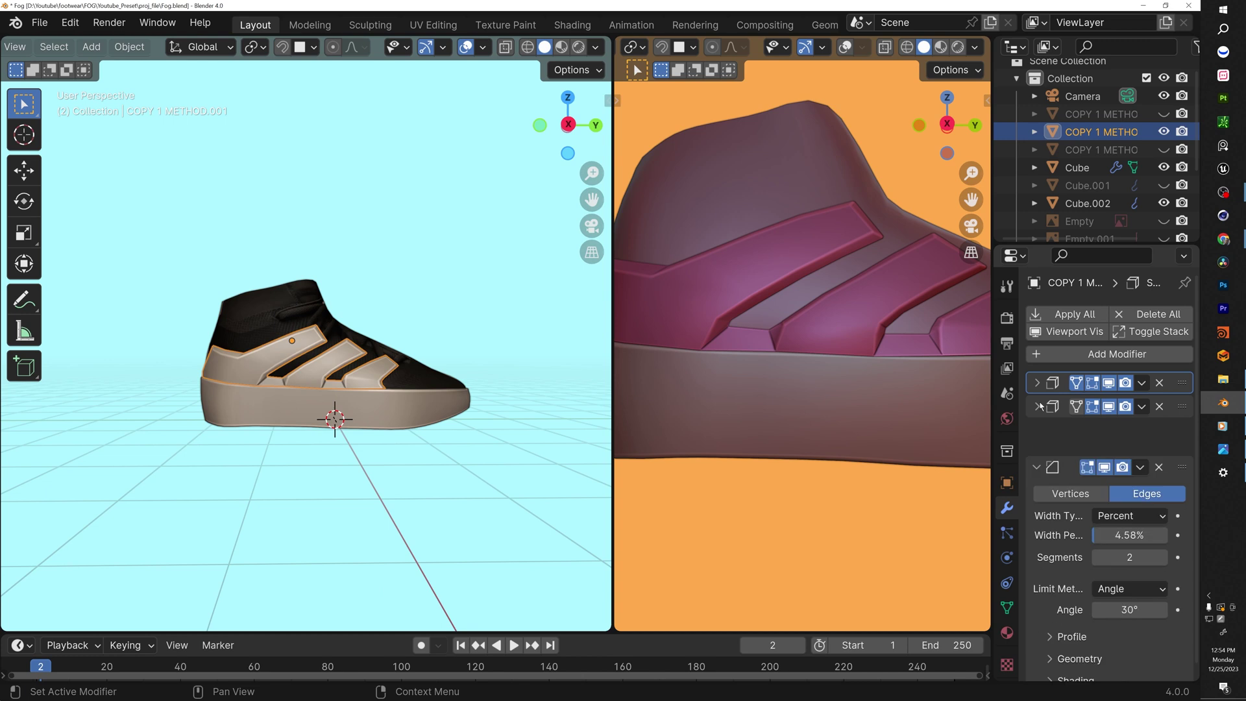
Add a Mirror modifier on the X axis to the straps, using the shoe upper as the mirror object
click(1037, 406)
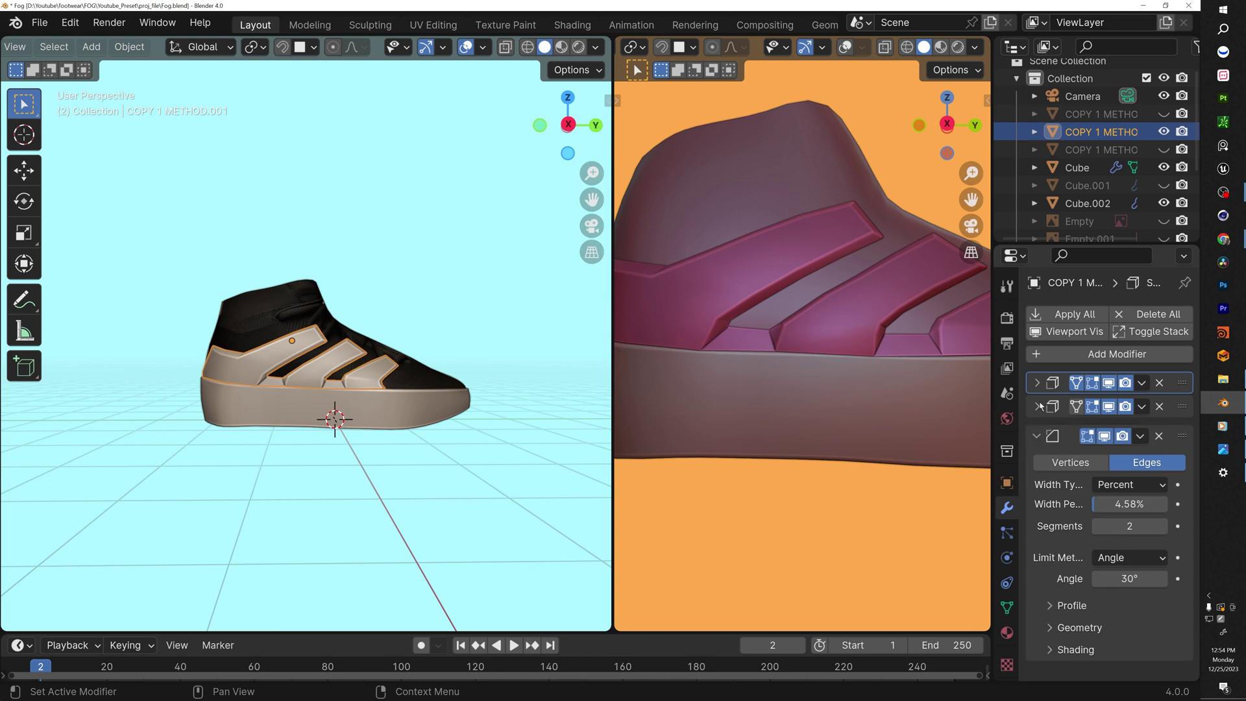
click(1037, 430)
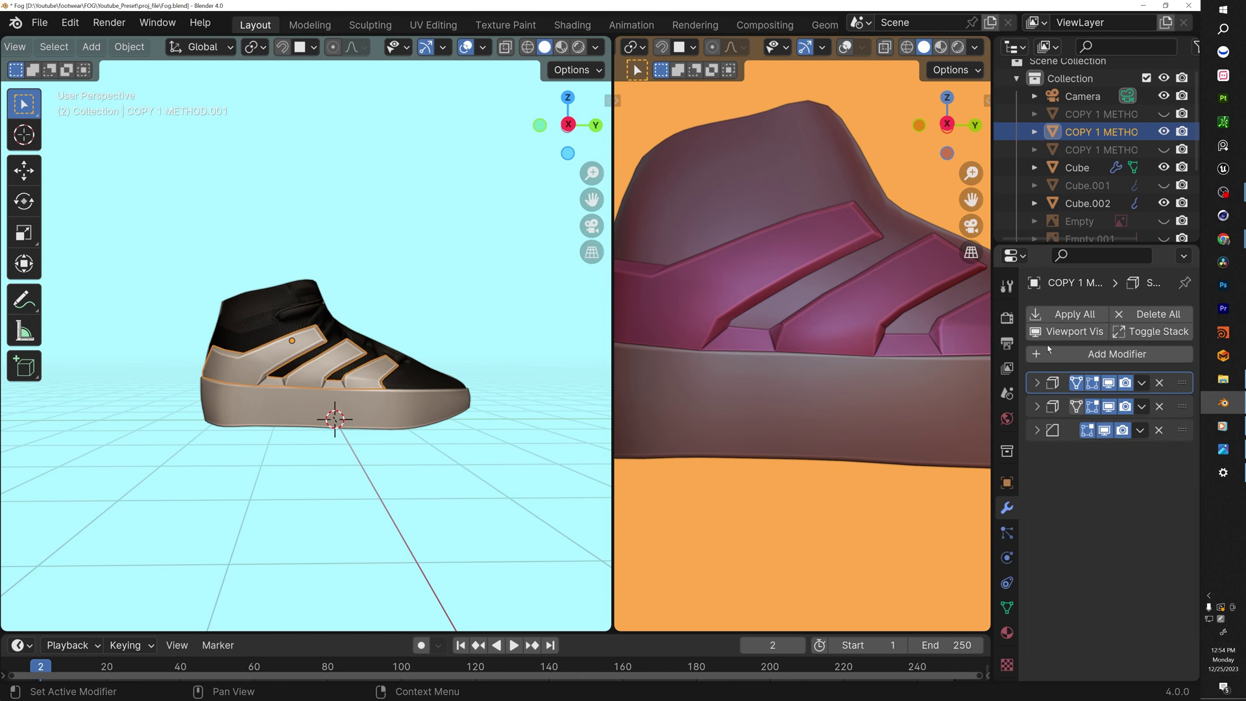
click(1035, 354)
click(1015, 359)
text(MIR)
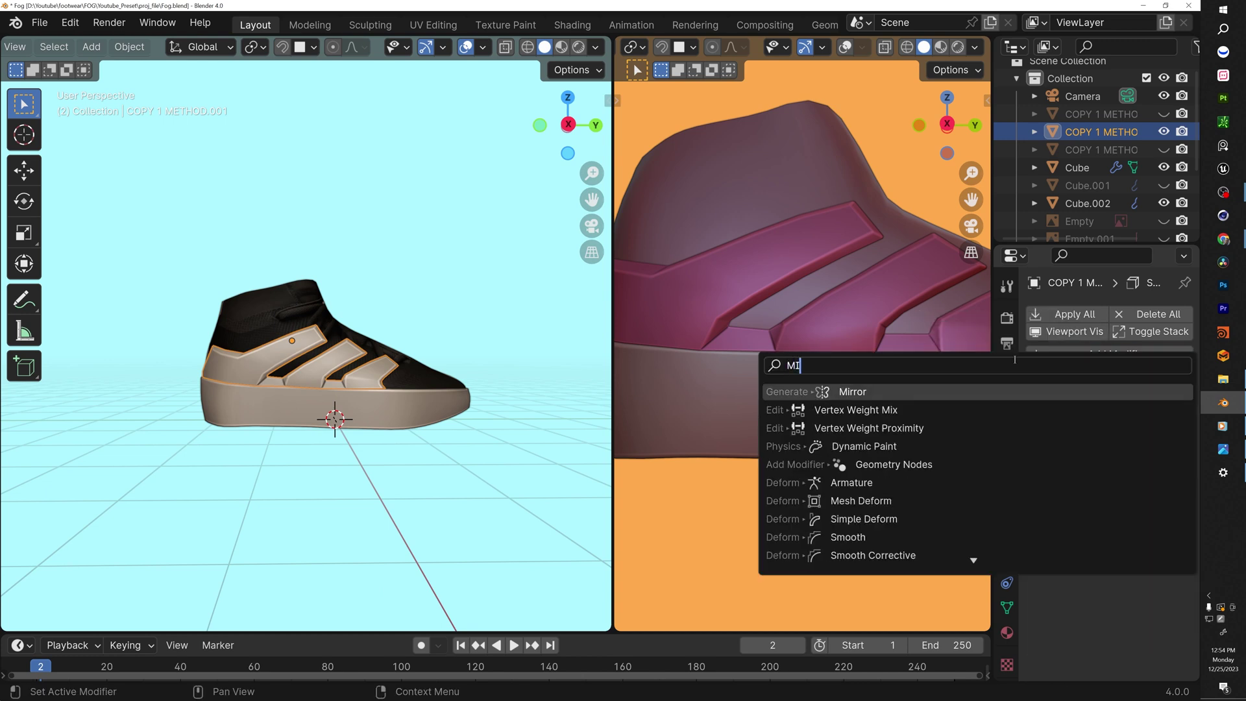
click(966, 392)
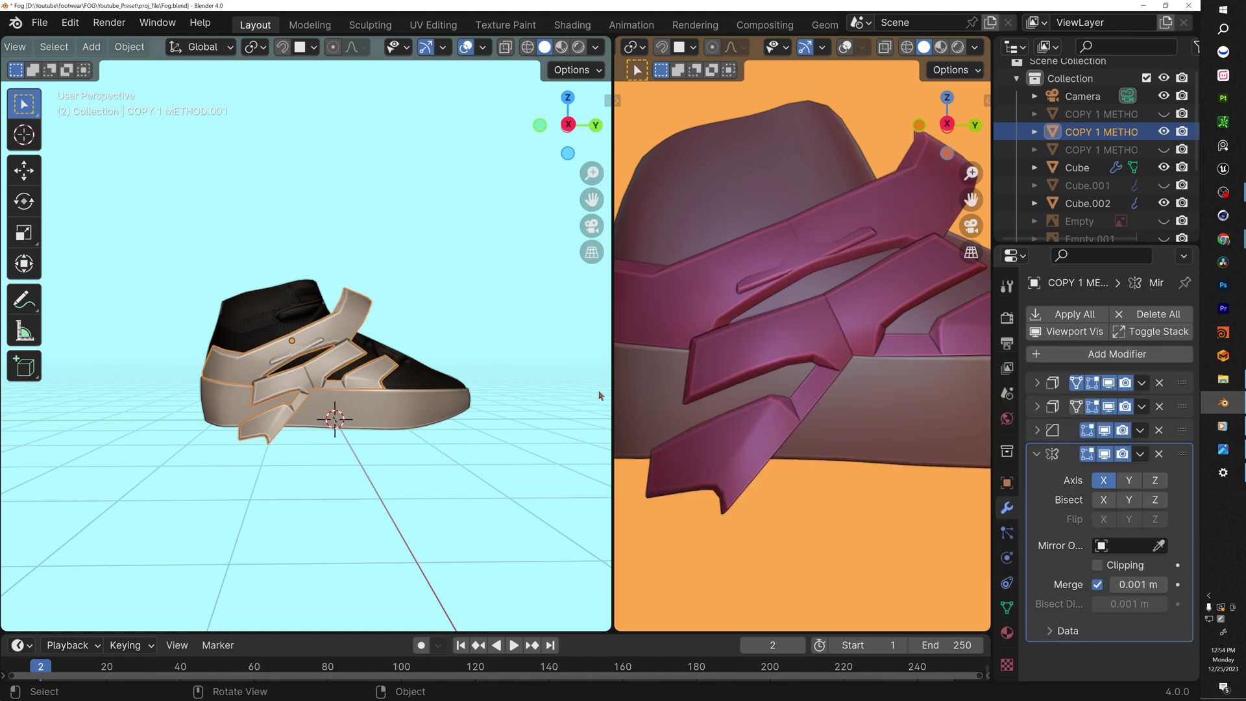
middle_drag(556, 389, 331, 428)
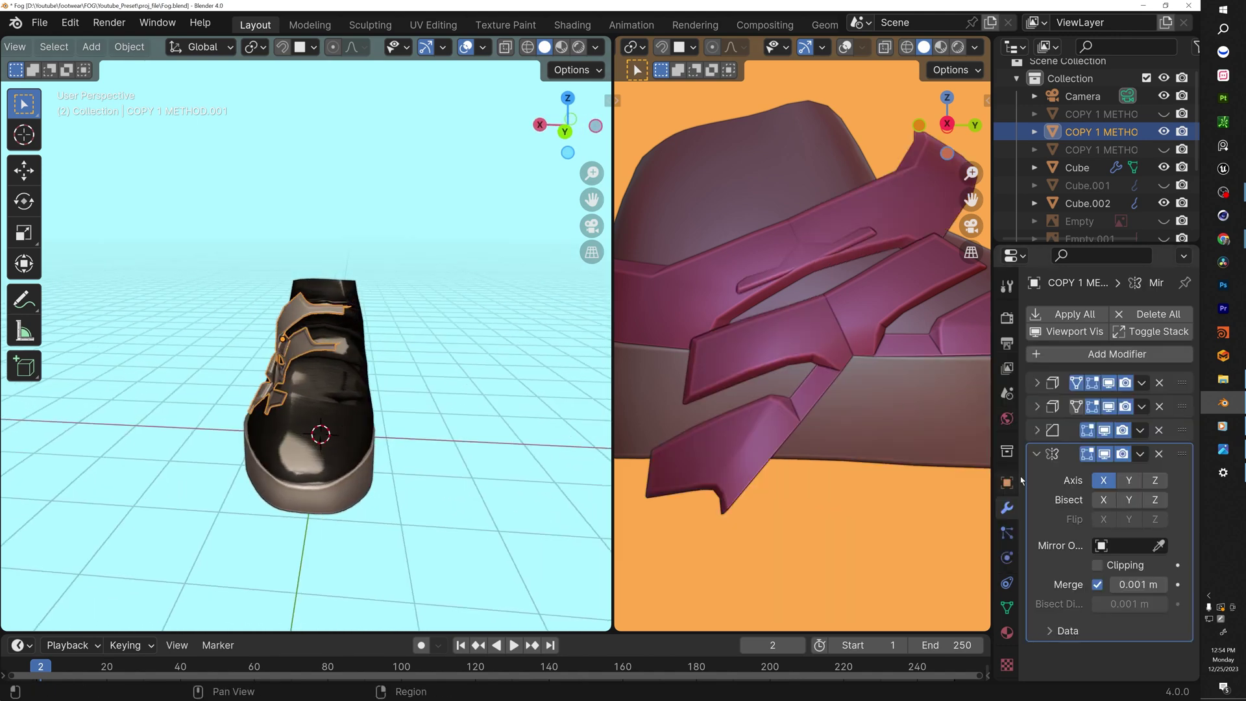
click(1159, 545)
click(313, 361)
middle_drag(493, 421, 305, 375)
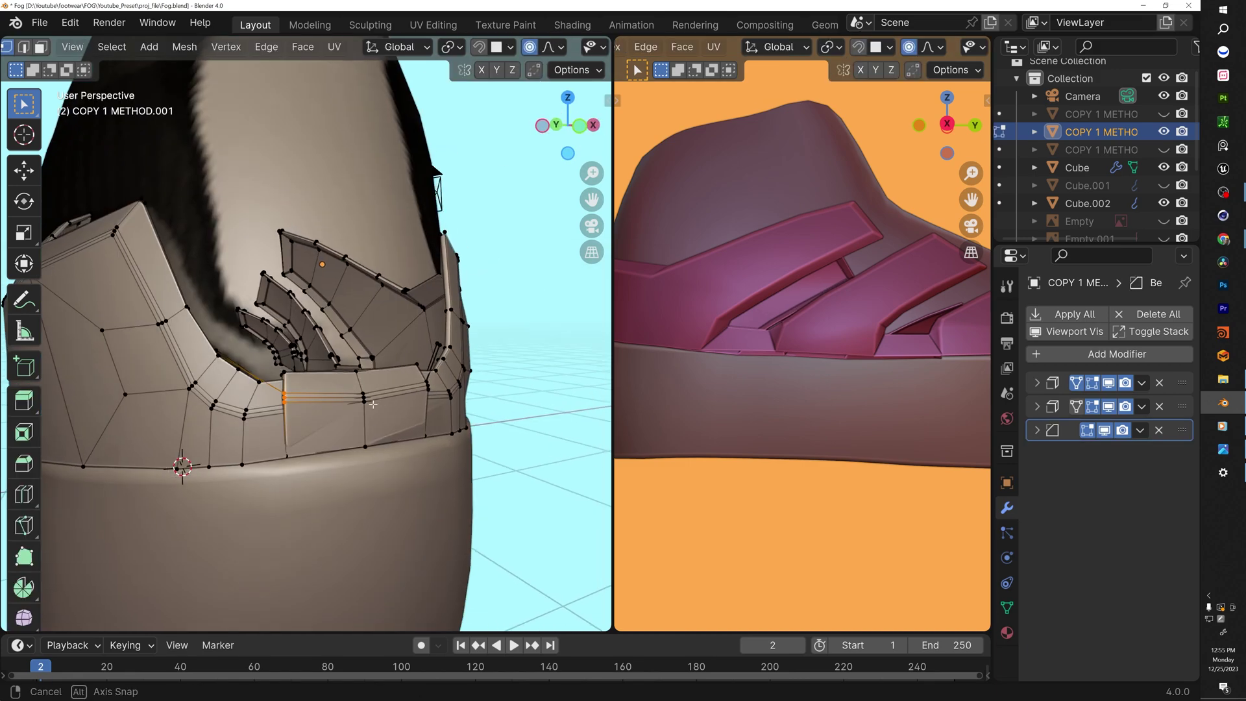
Slide the rim vertices on both sides of the heel strap toward the heel's center line
middle_drag(375, 398, 292, 394)
key(g)
key(g)
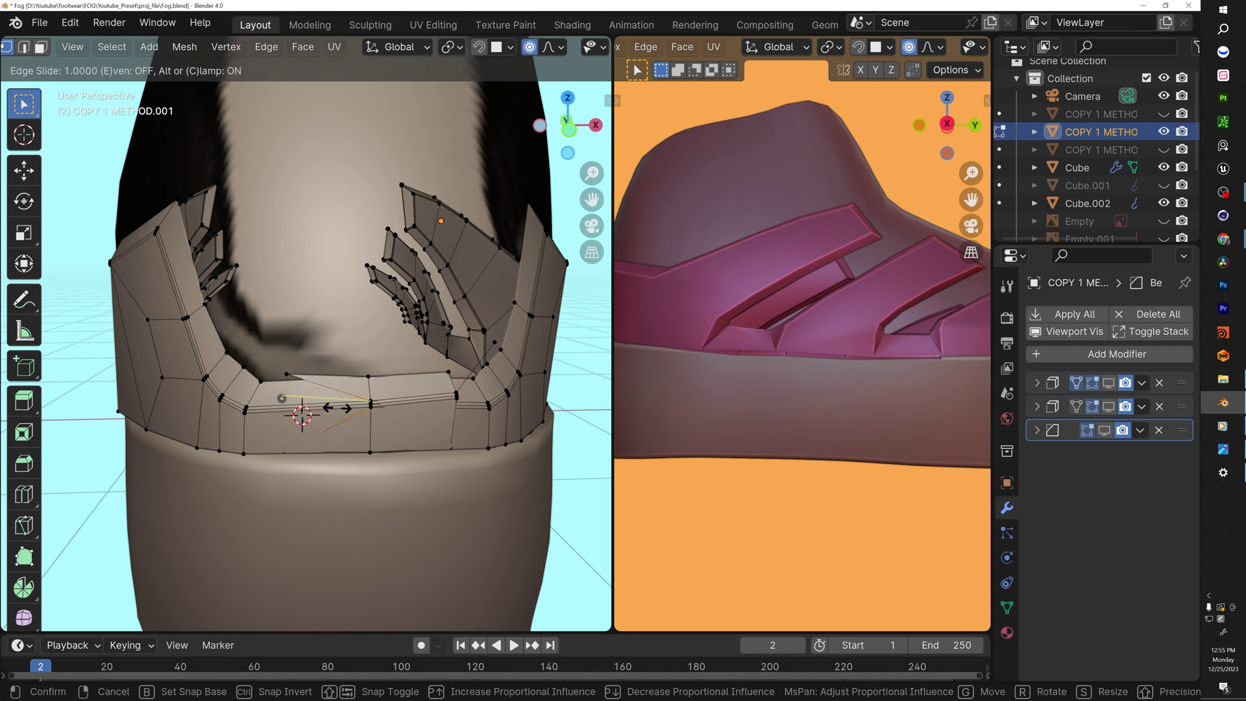
click(337, 408)
click(458, 398)
ctrl+click(457, 393)
key(g)
key(g)
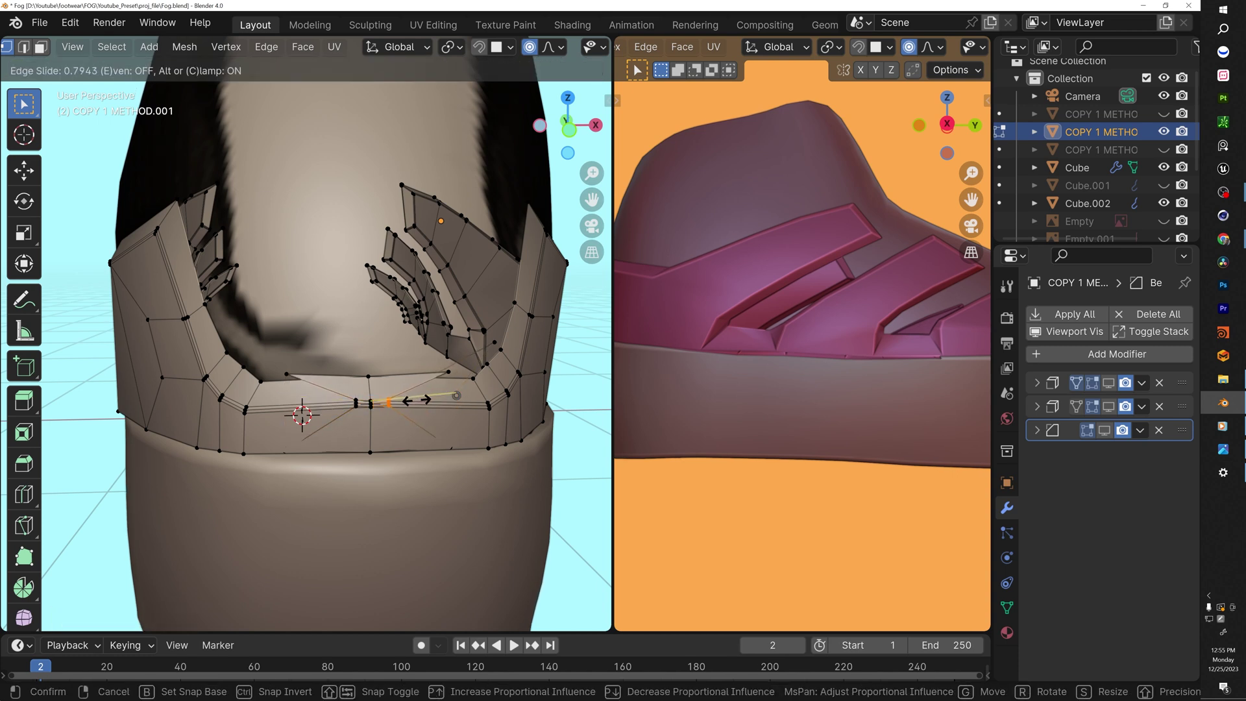
Delete the stray edge near the center of the heel strap
key(x)
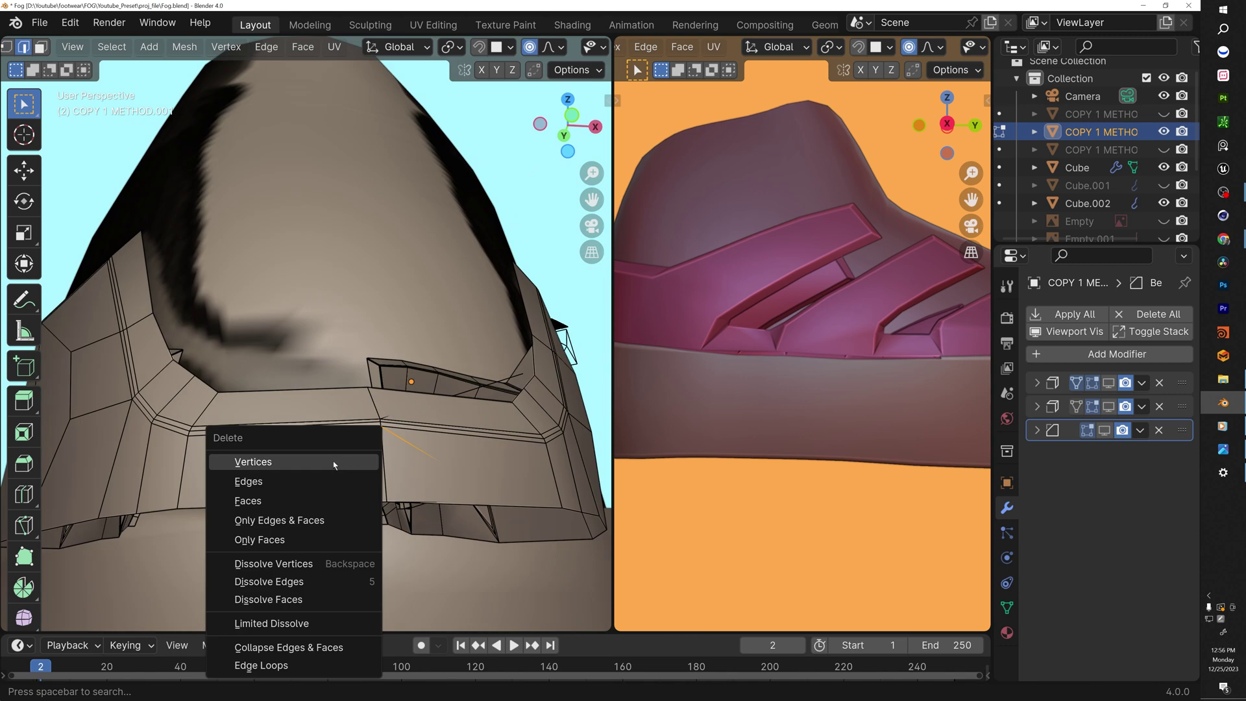
click(334, 462)
key(ctrl+z)
key(x)
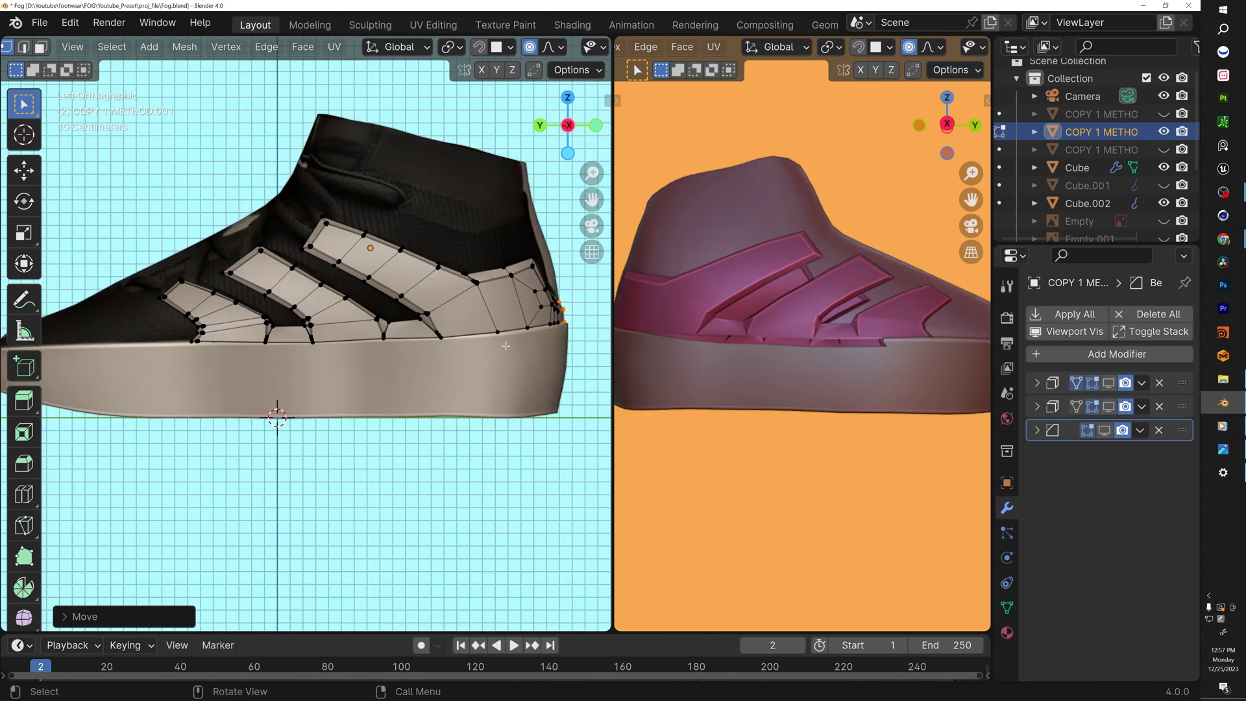
Select the three mirrored side straps in the left orthographic view and move them with snapping enabled
drag(506, 346, 148, 214)
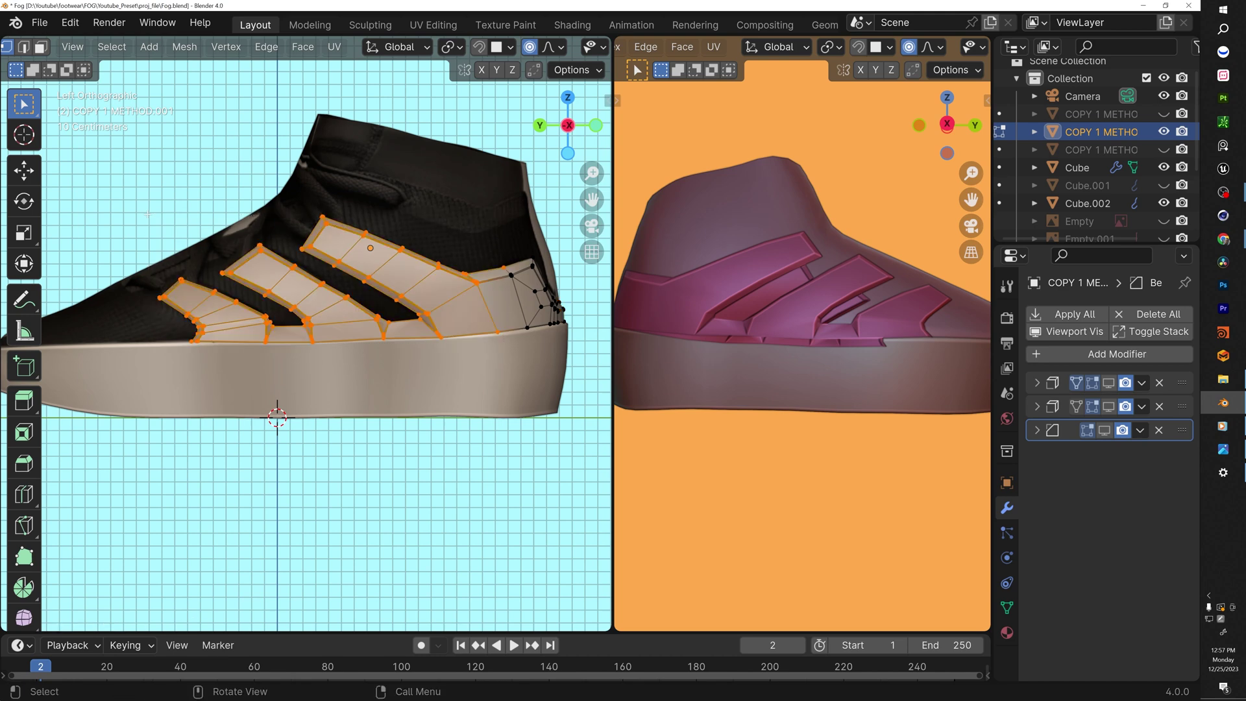
mouse_move(516, 260)
middle_down()
mouse_move(472, 290)
mouse_move(513, 275)
middle_up()
key(ctrl+KP_3)
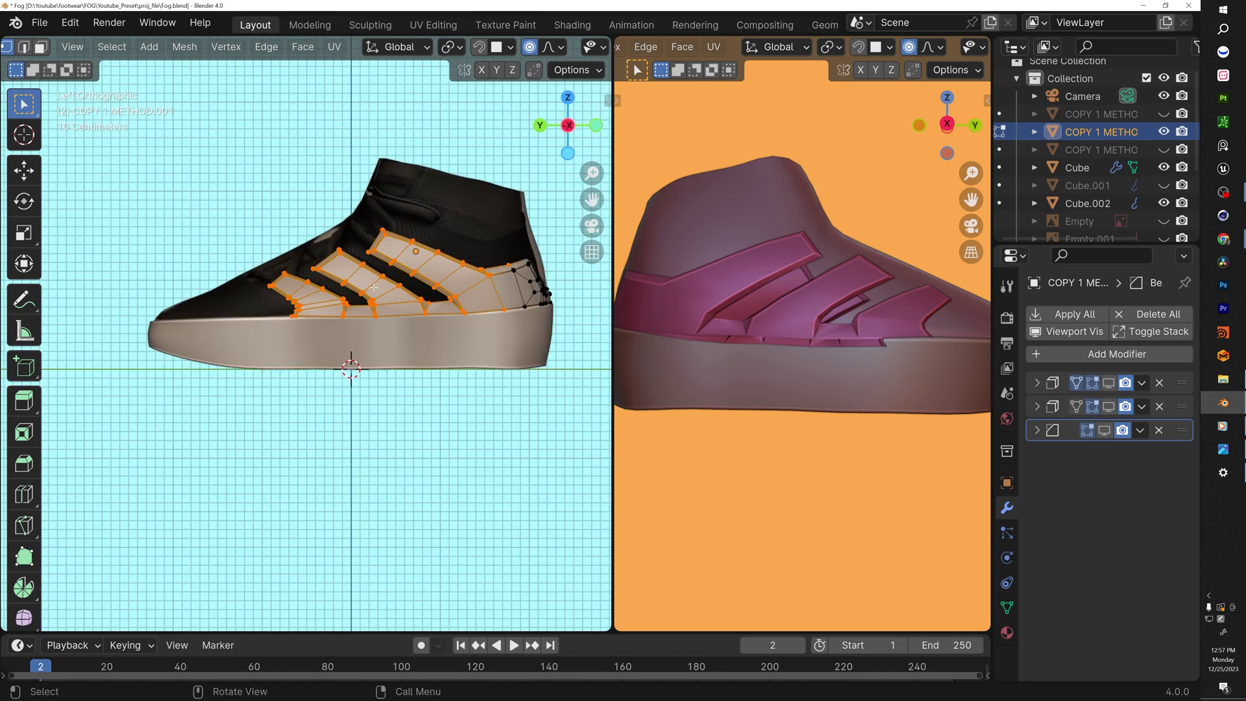
scroll(370, 292, up, 3)
shift+middle_drag(456, 242, 428, 249)
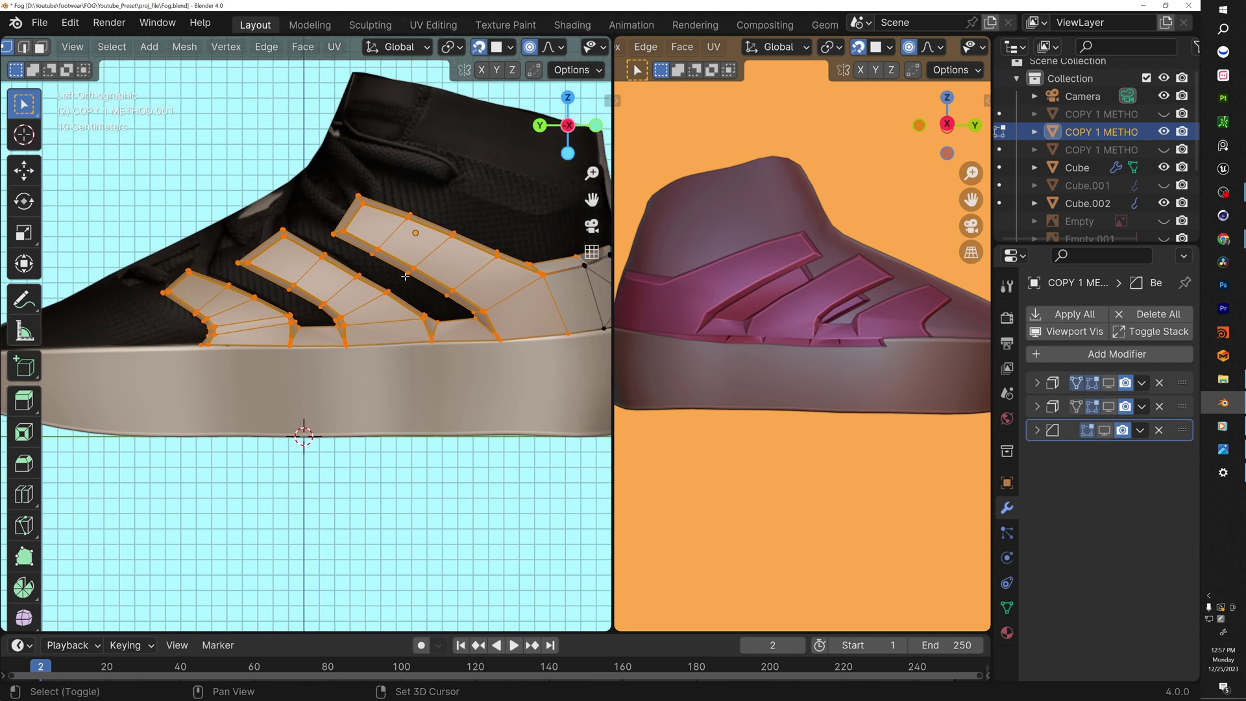
key(g)
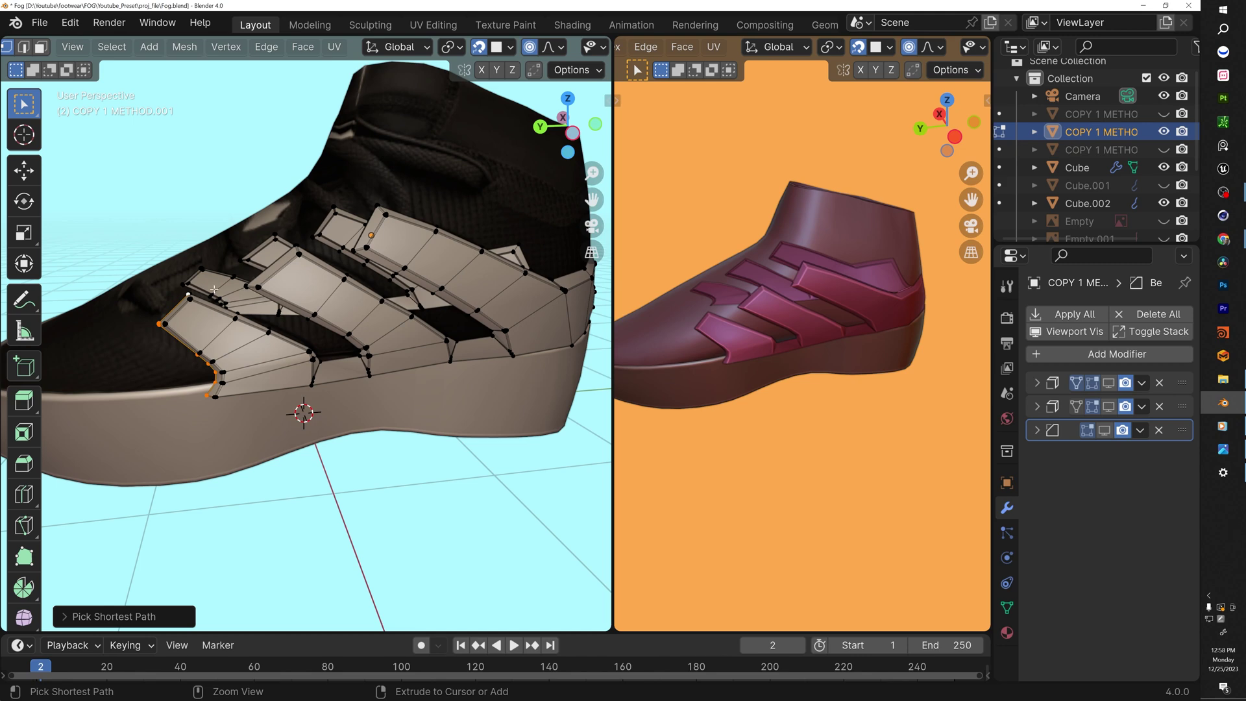
Extend the shortest-path selection along the outer rim from the front strap onto the middle strap
scroll(213, 289, up, 3)
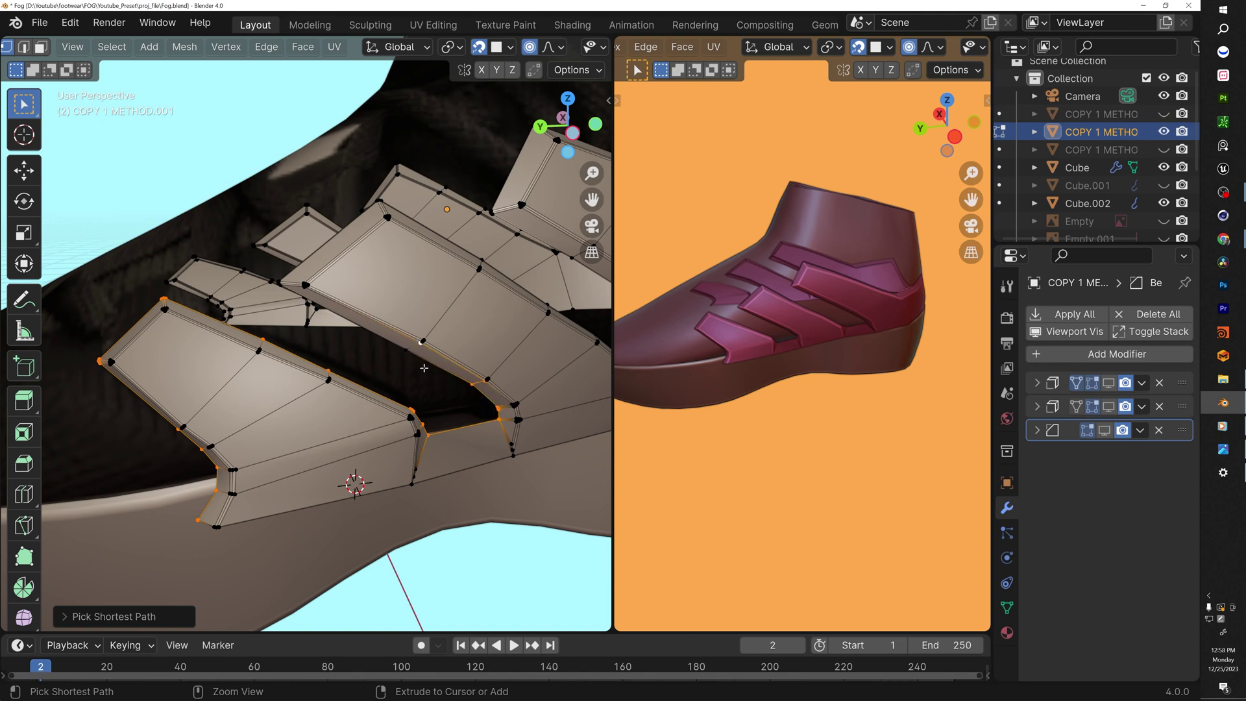
ctrl+click(470, 384)
shift+middle_drag(281, 285, 389, 300)
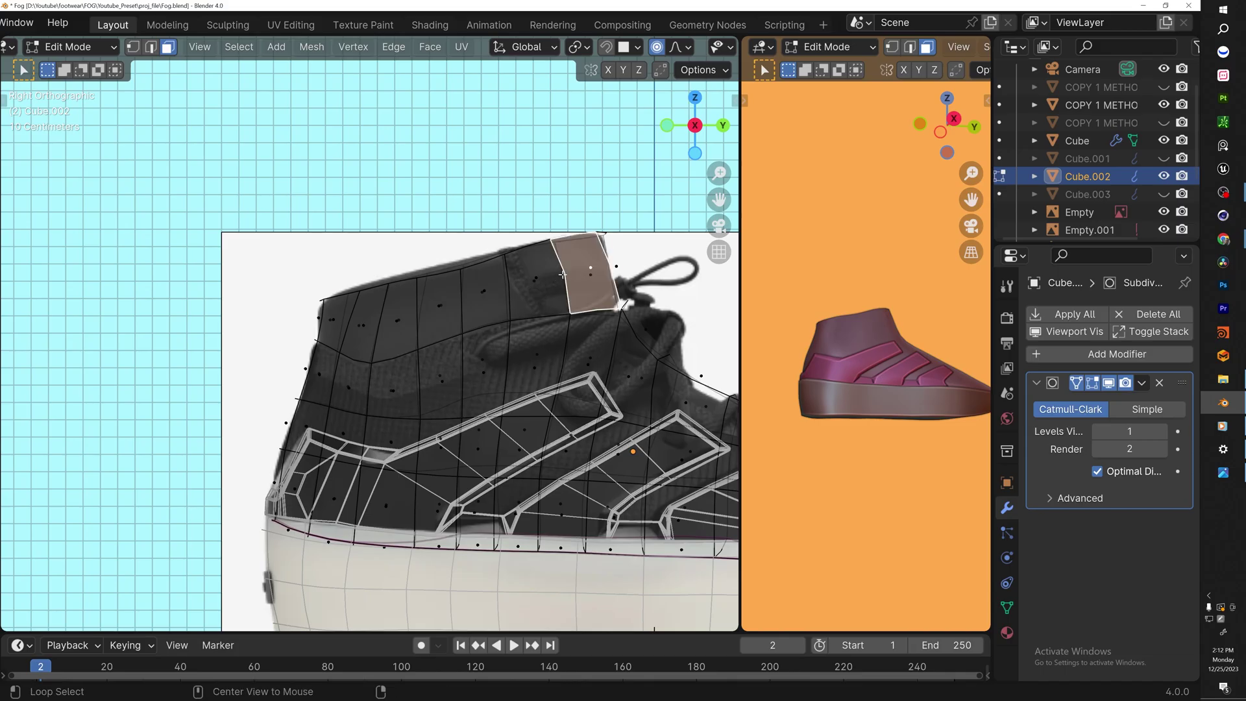
Select the face loop around the upper's ankle collar, split it from the surrounding faces and clear the selection
alt+click(562, 275)
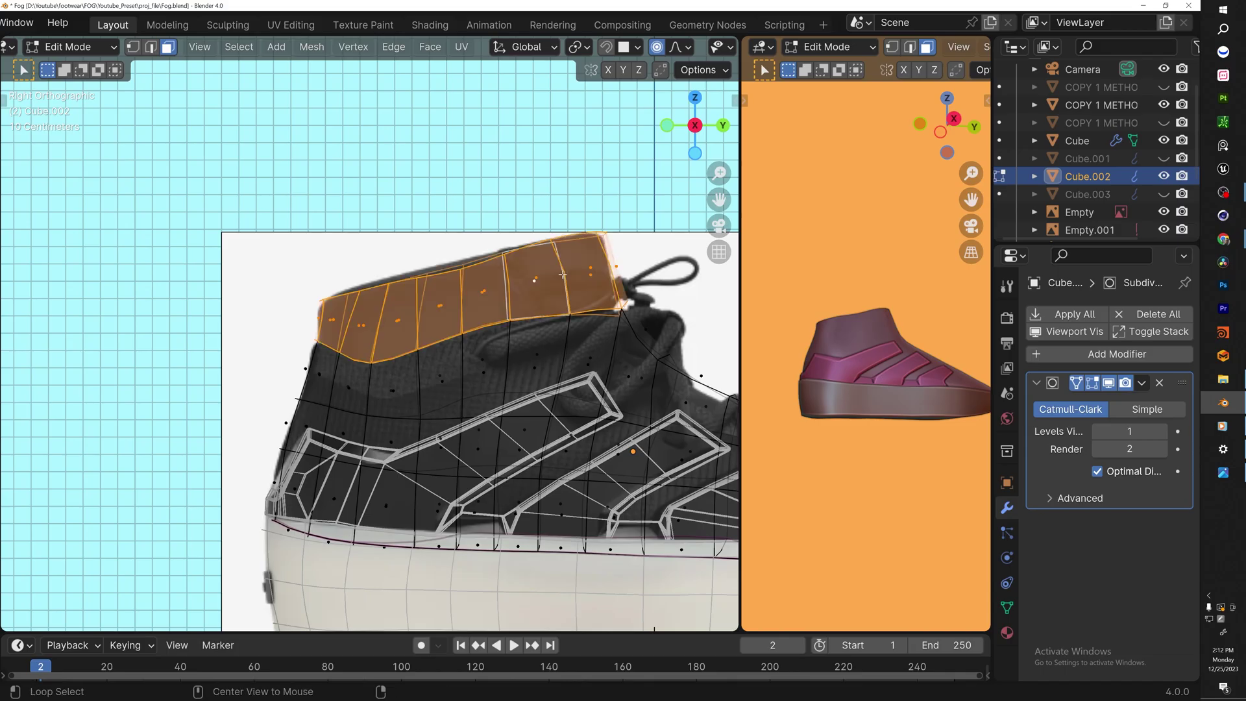
key(y)
right_click(611, 294)
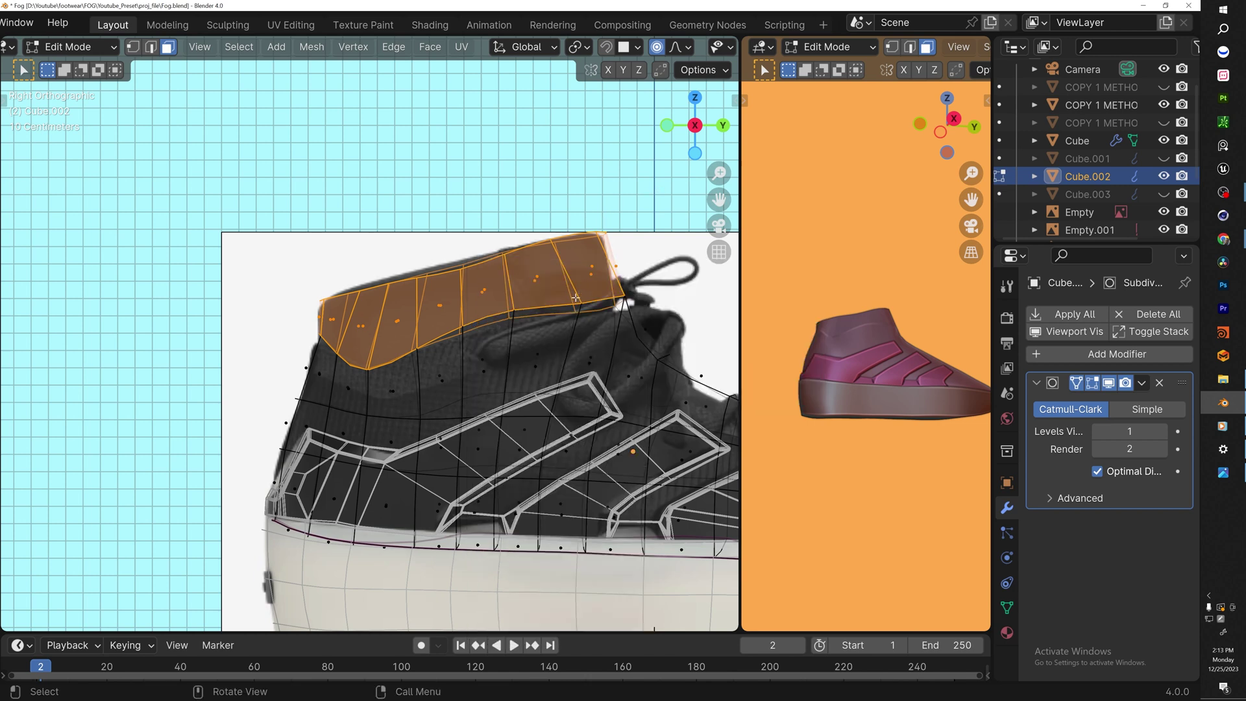
key(alt+a)
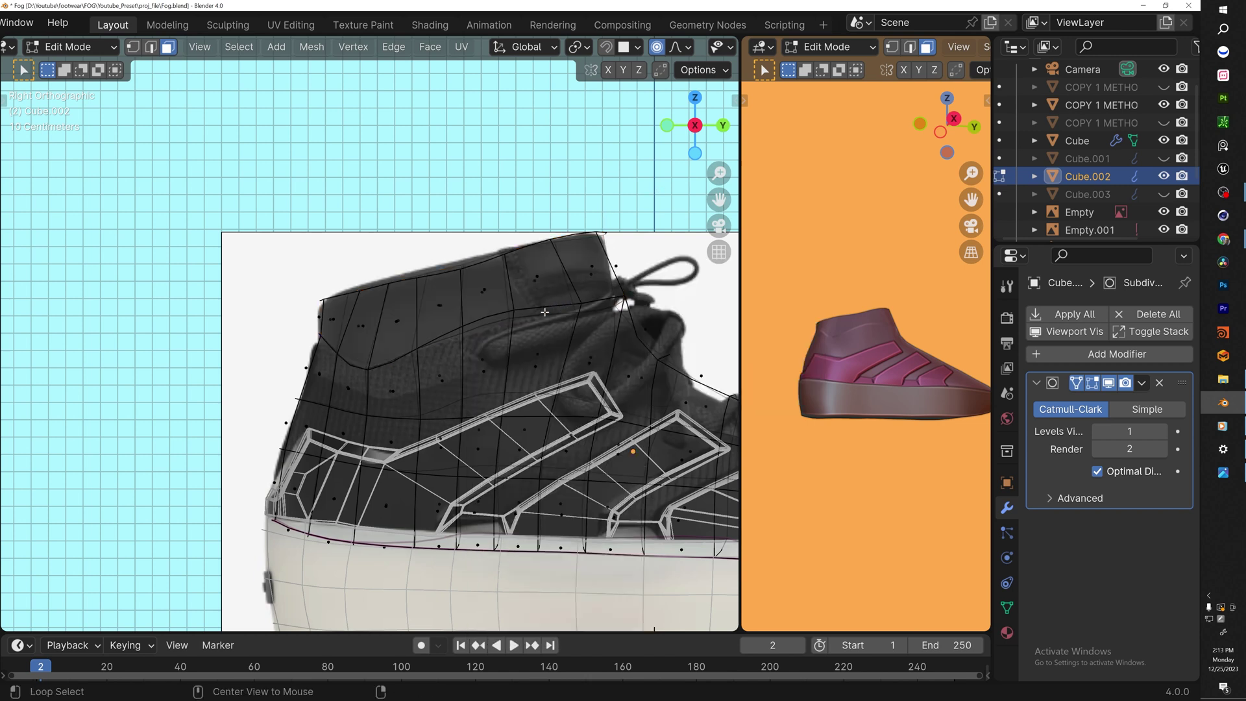
Examine the split ankle collar from the heel side in object mode
scroll(550, 296, down, 3)
scroll(551, 297, up, 3)
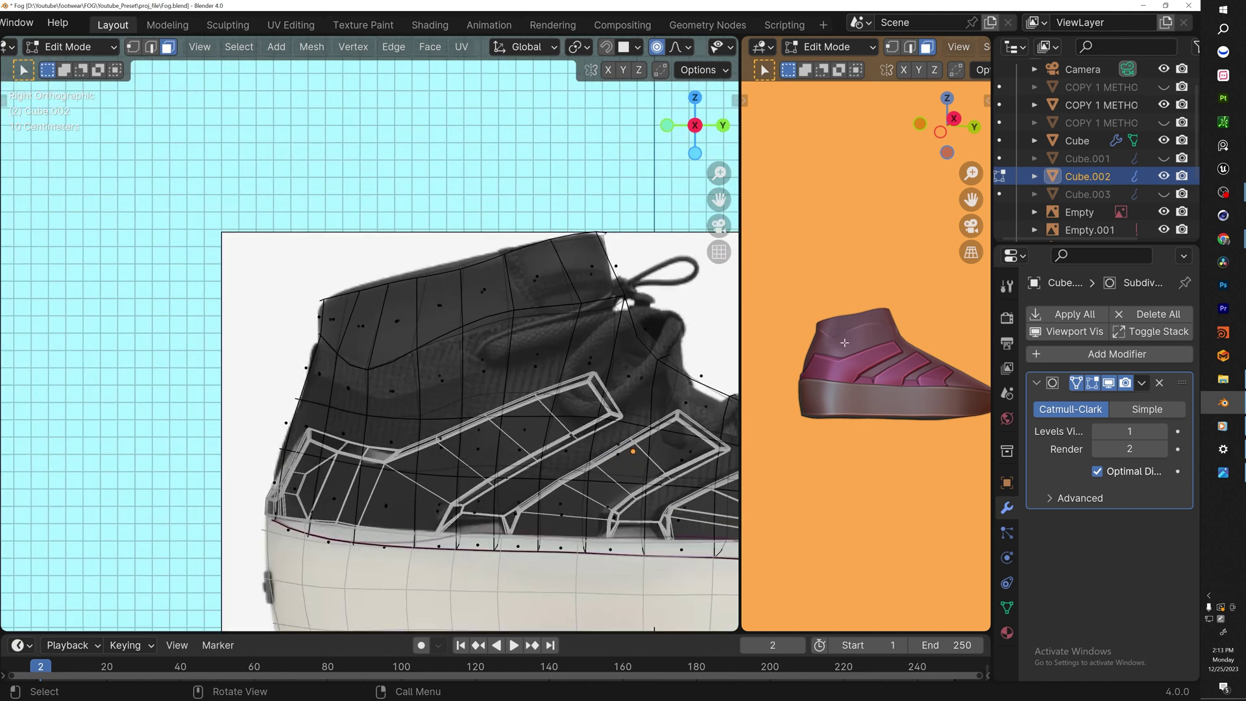
scroll(874, 331, up, 3)
middle_drag(874, 332, 855, 382)
key(ctrl+Tab)
click(701, 389)
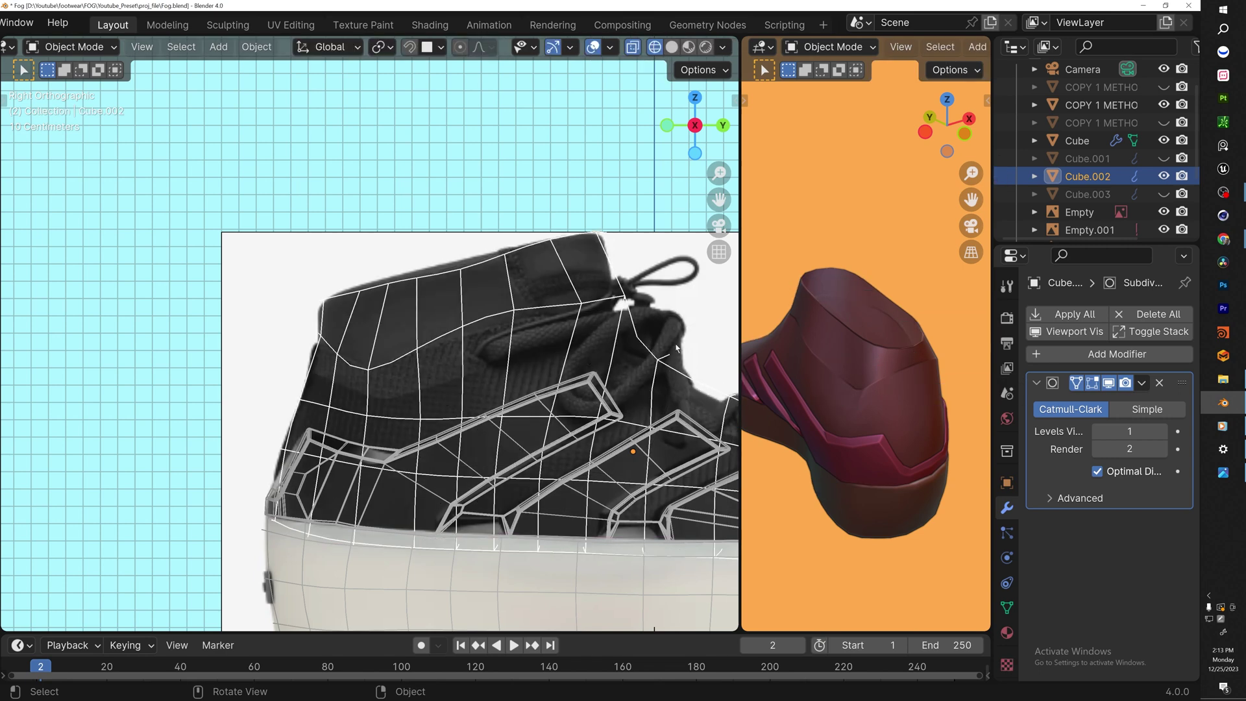
Switch the right side view of the shoe to solid shading
click(547, 271)
click(561, 260)
click(670, 47)
click(576, 277)
click(379, 327)
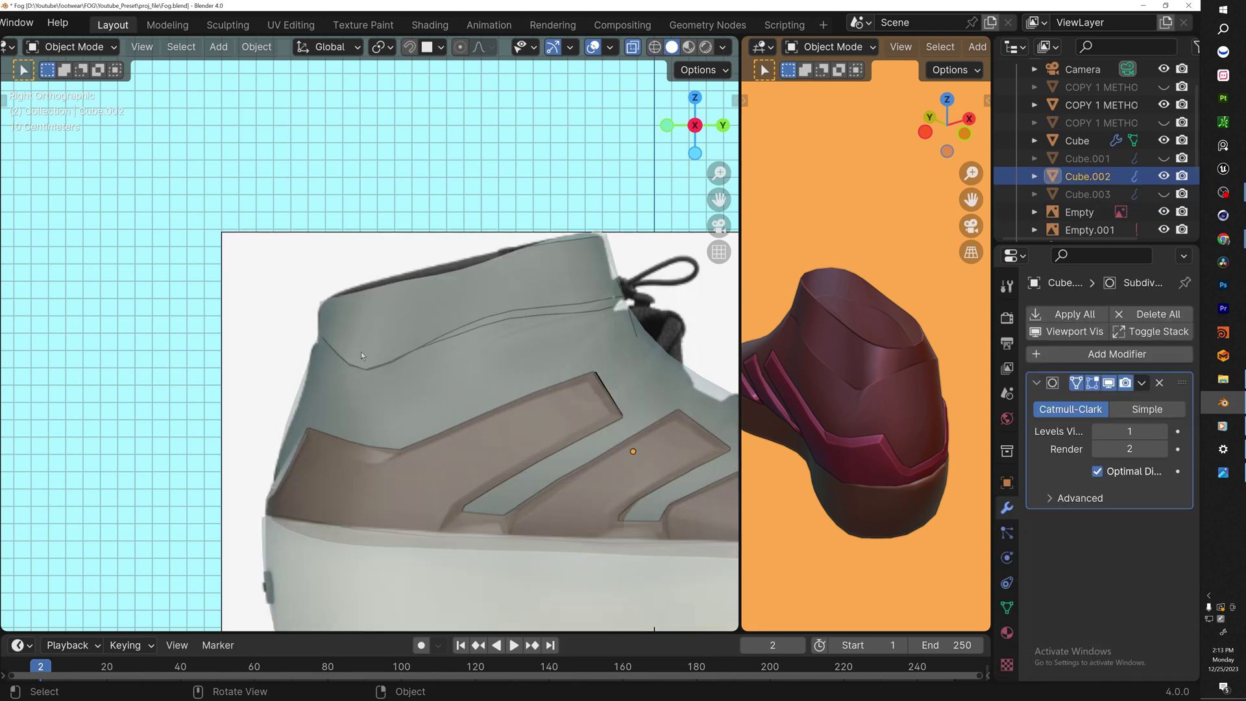
click(361, 403)
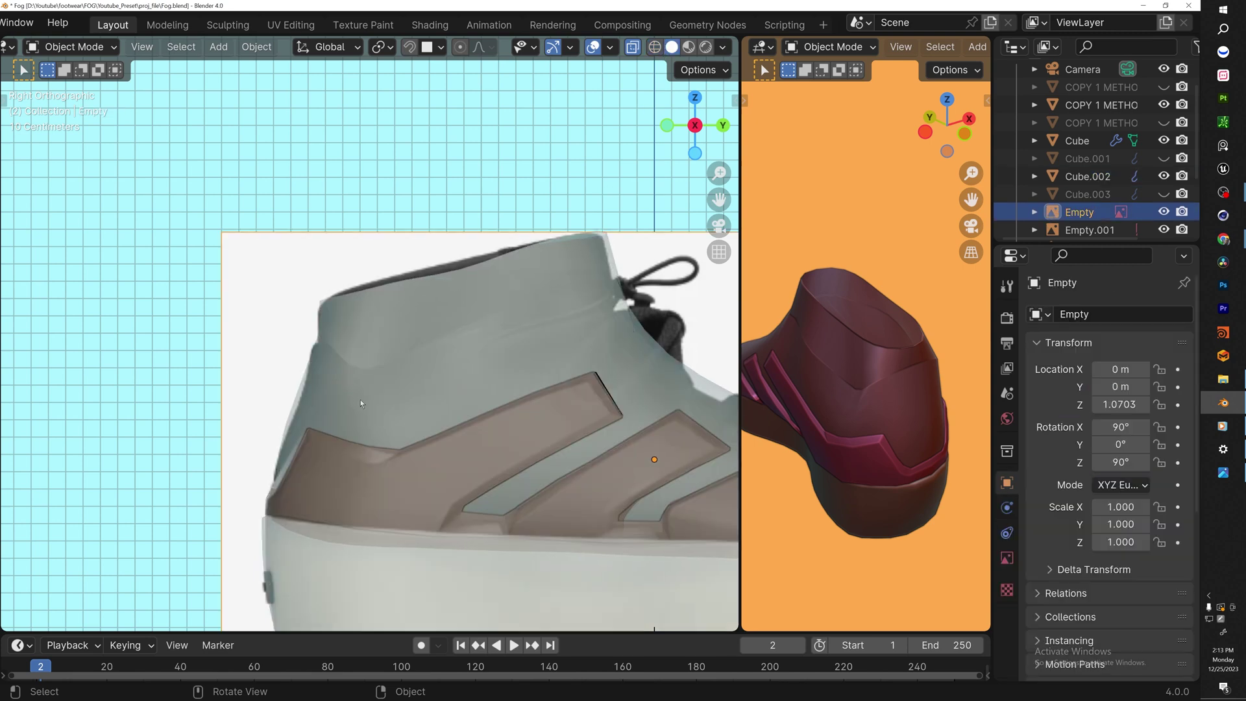
Select the face loop around the upper's ankle collar, separate it into its own object and return to object mode
click(399, 380)
key(Tab)
alt+click(576, 273)
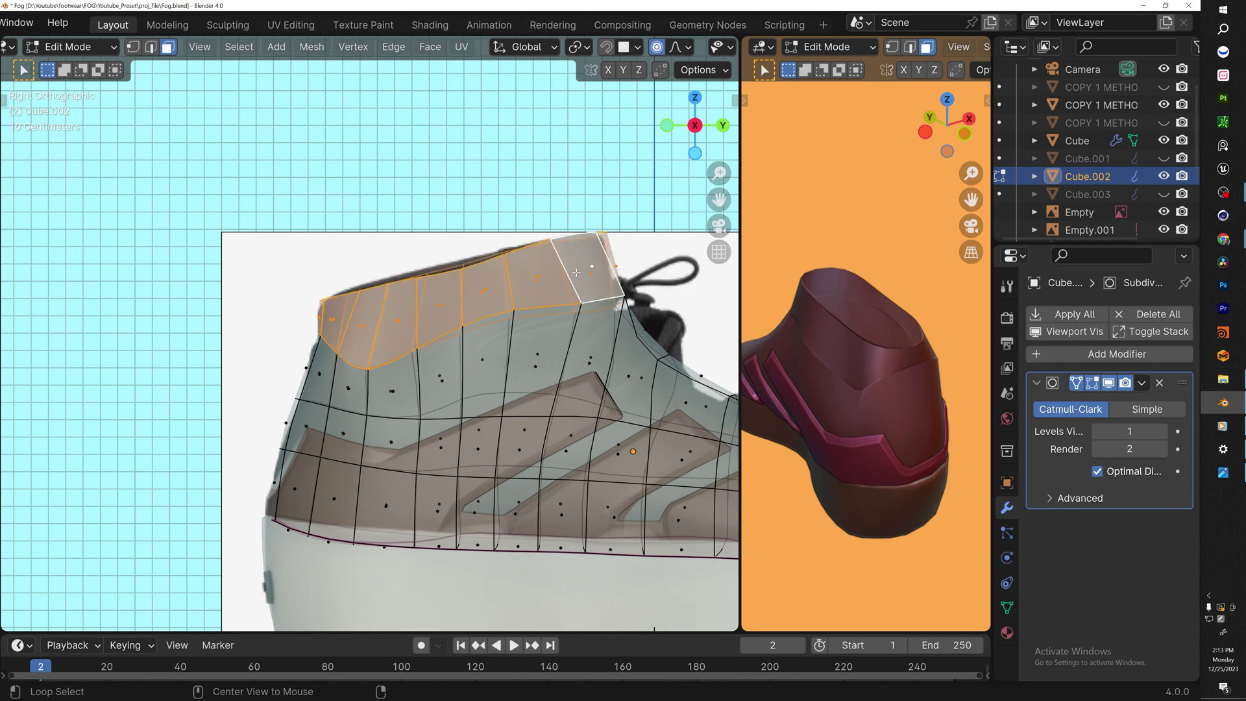
key(p)
click(576, 273)
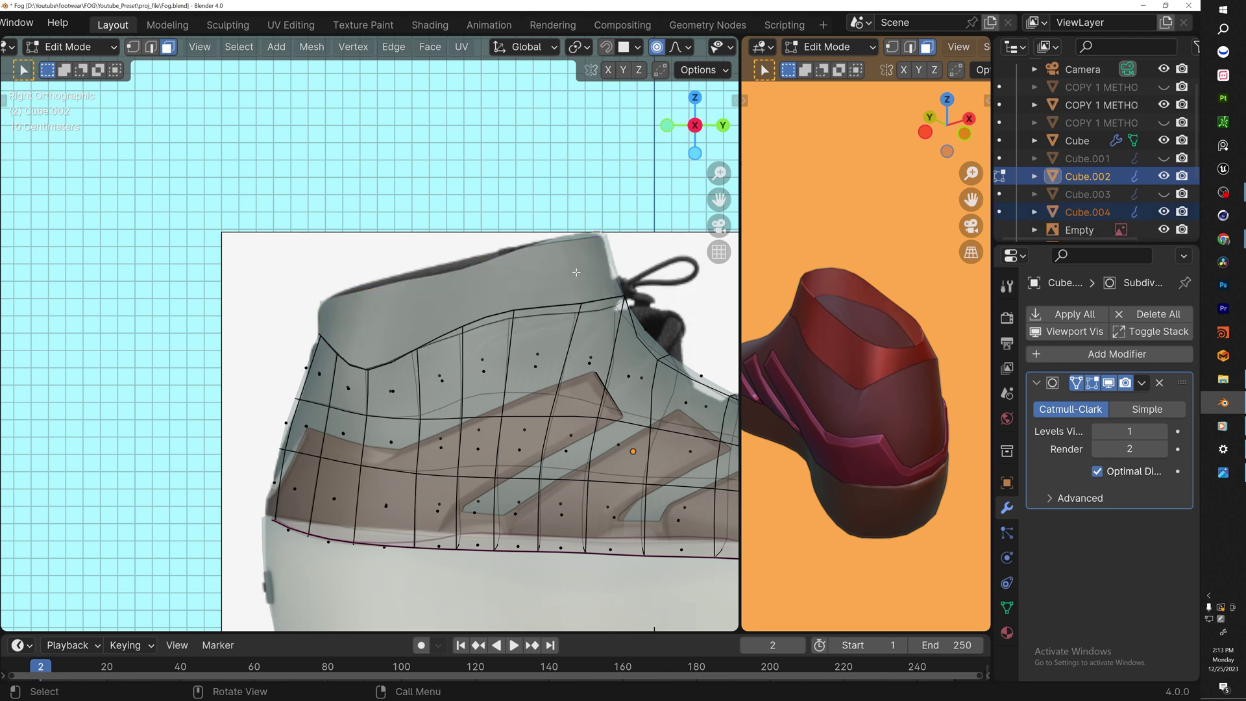
key(Tab)
Add a Solidify modifier to the remaining upper below the ankle collar
click(529, 269)
click(618, 352)
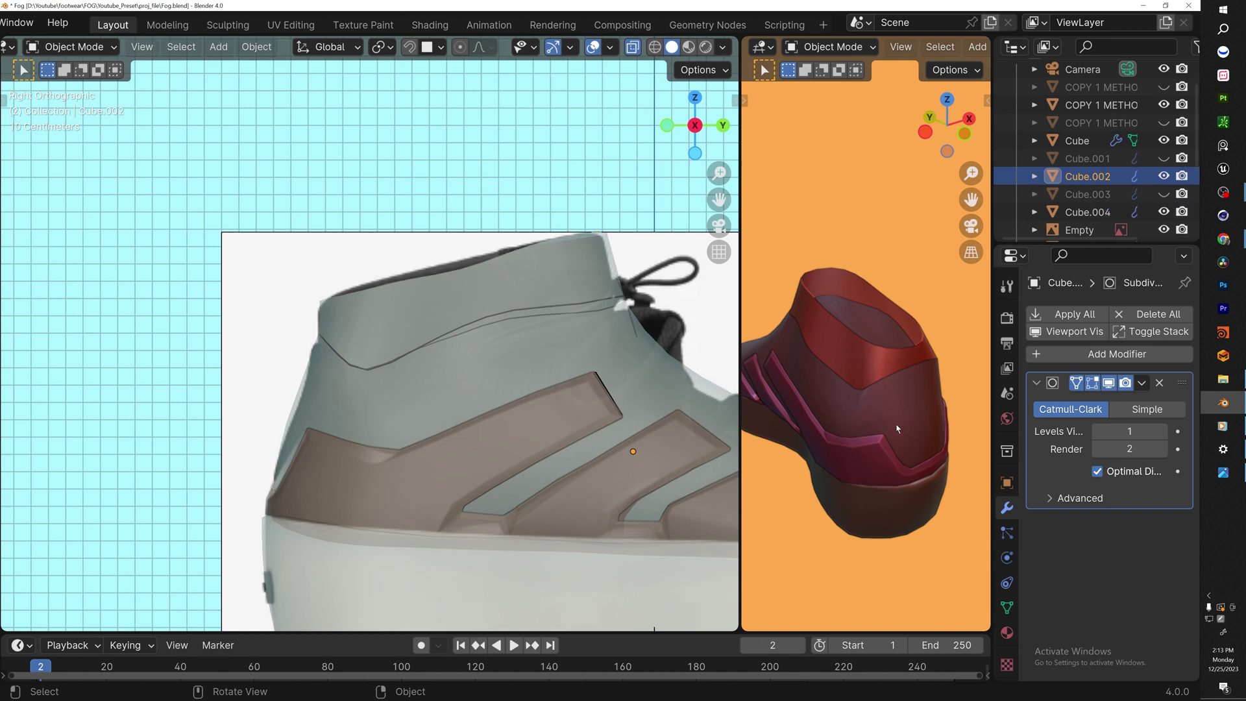
click(1082, 354)
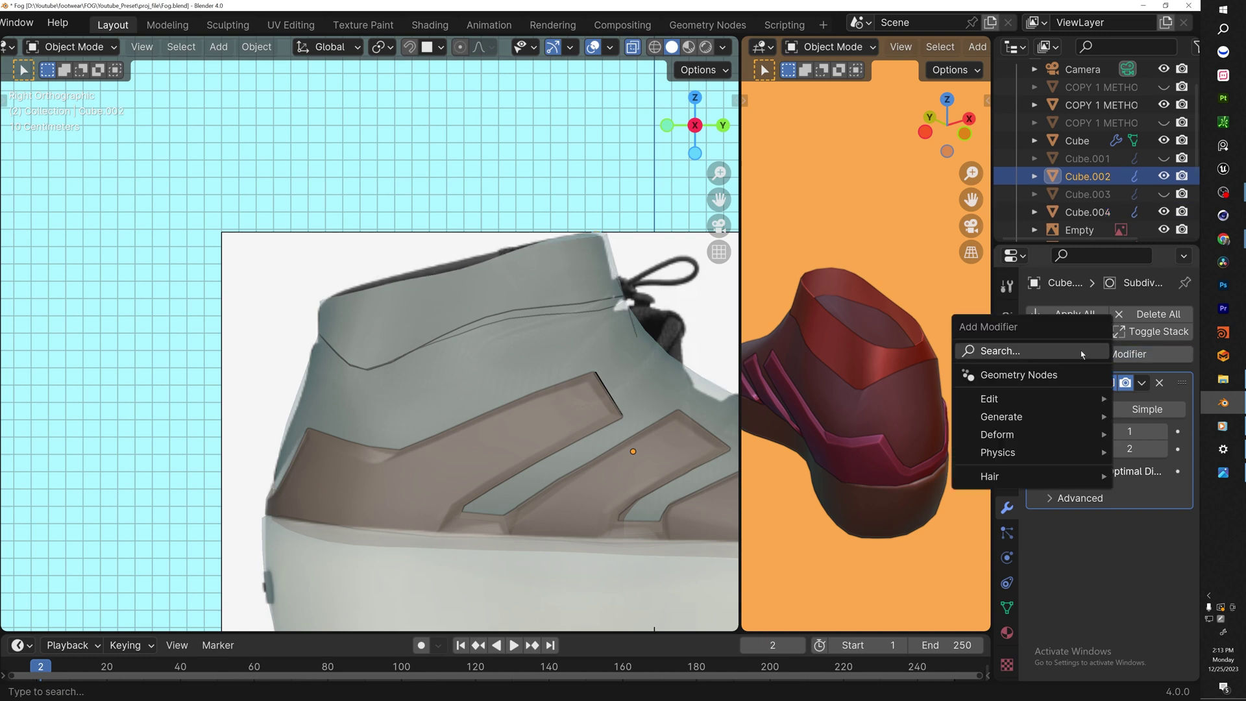
click(1036, 349)
text(sol)
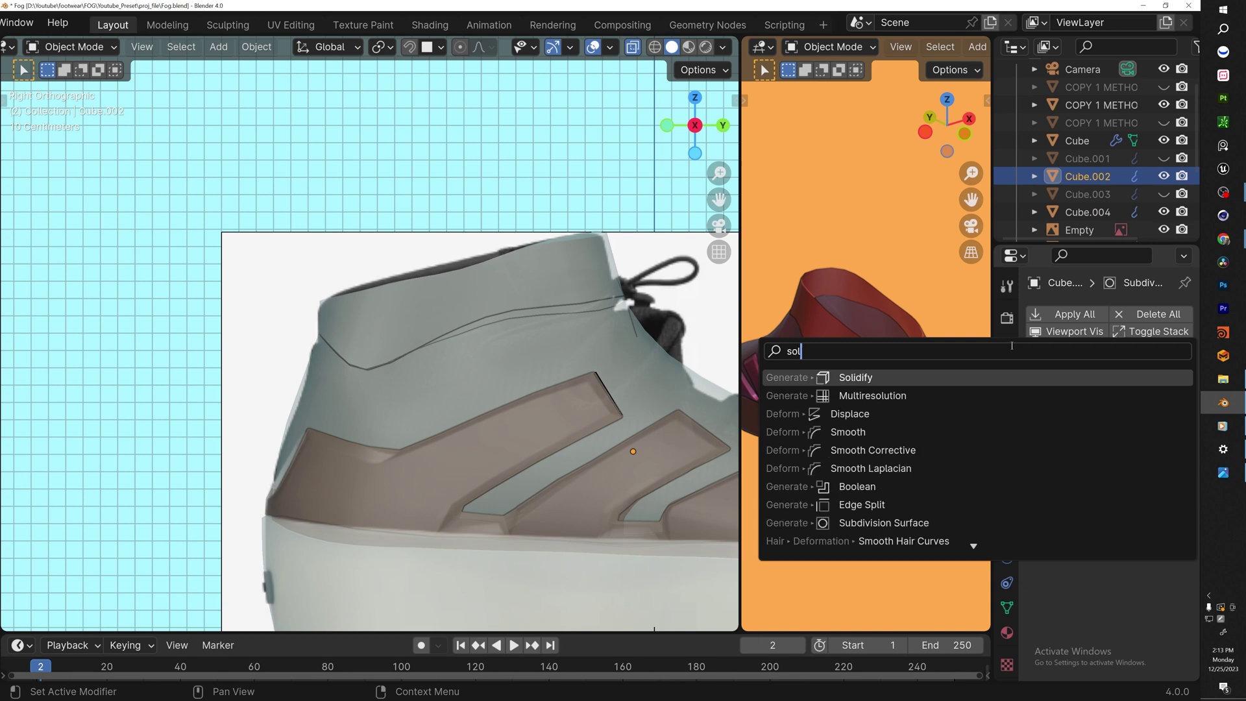
key(Return)
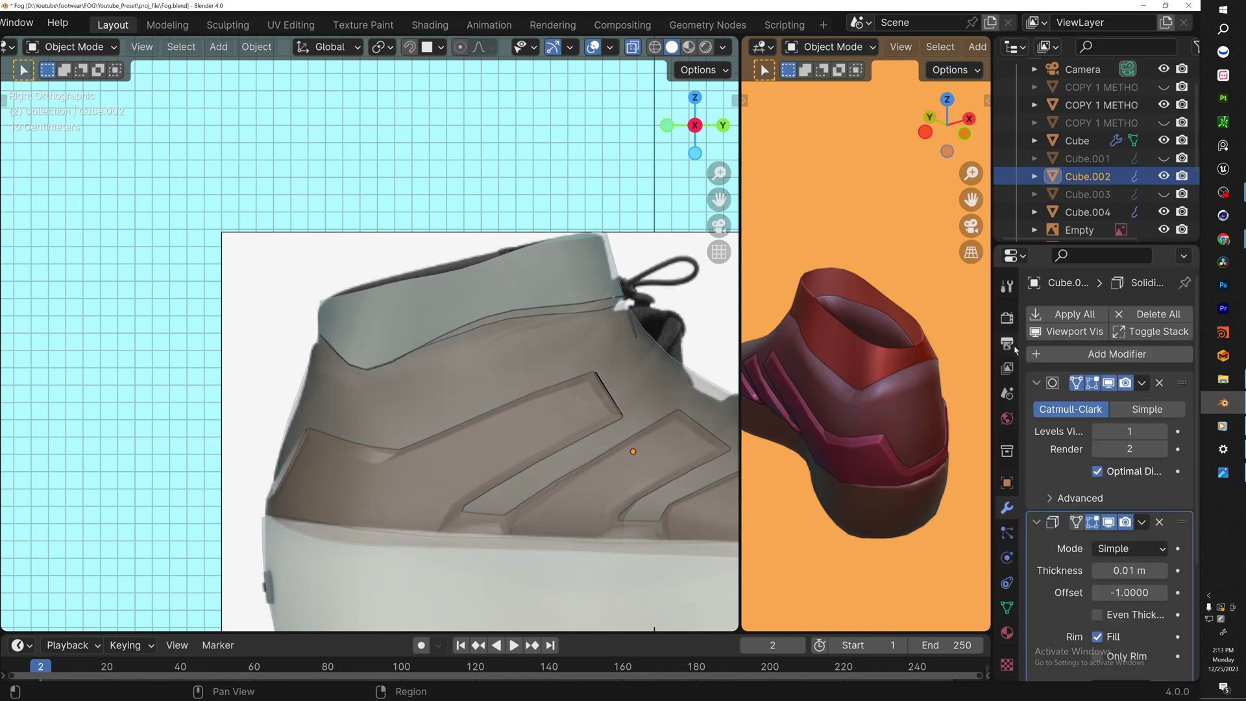
Try the upper's Solidify modifier above Subdivision with a thickness of -0.102 m, and restore the thickness to 0.01 m
middle_drag(952, 387, 926, 376)
scroll(784, 364, up, 3)
mouse_move(1129, 570)
mouse_down()
mouse_move(1090, 570)
mouse_move(1110, 570)
mouse_up()
drag(1181, 522, 1181, 383)
scroll(826, 362, up, 4)
middle_drag(826, 362, 859, 331)
mouse_move(1129, 431)
mouse_down()
mouse_move(1168, 432)
mouse_move(1108, 431)
mouse_up()
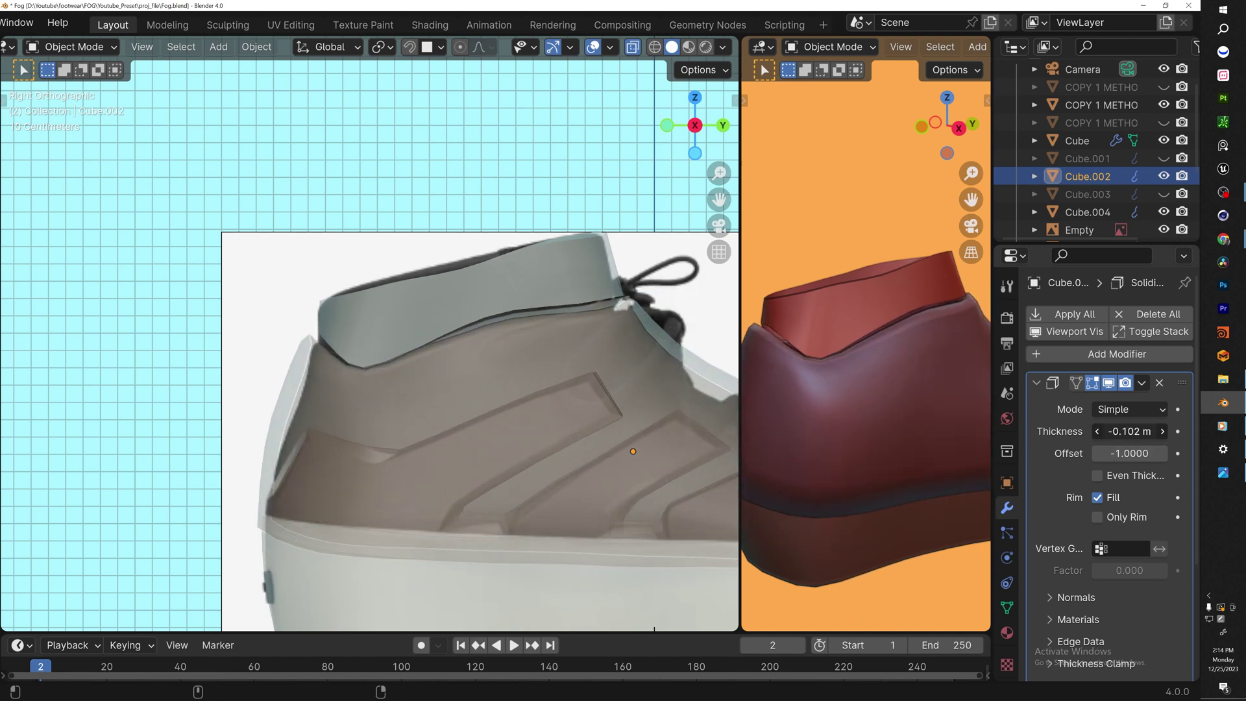
click(1140, 432)
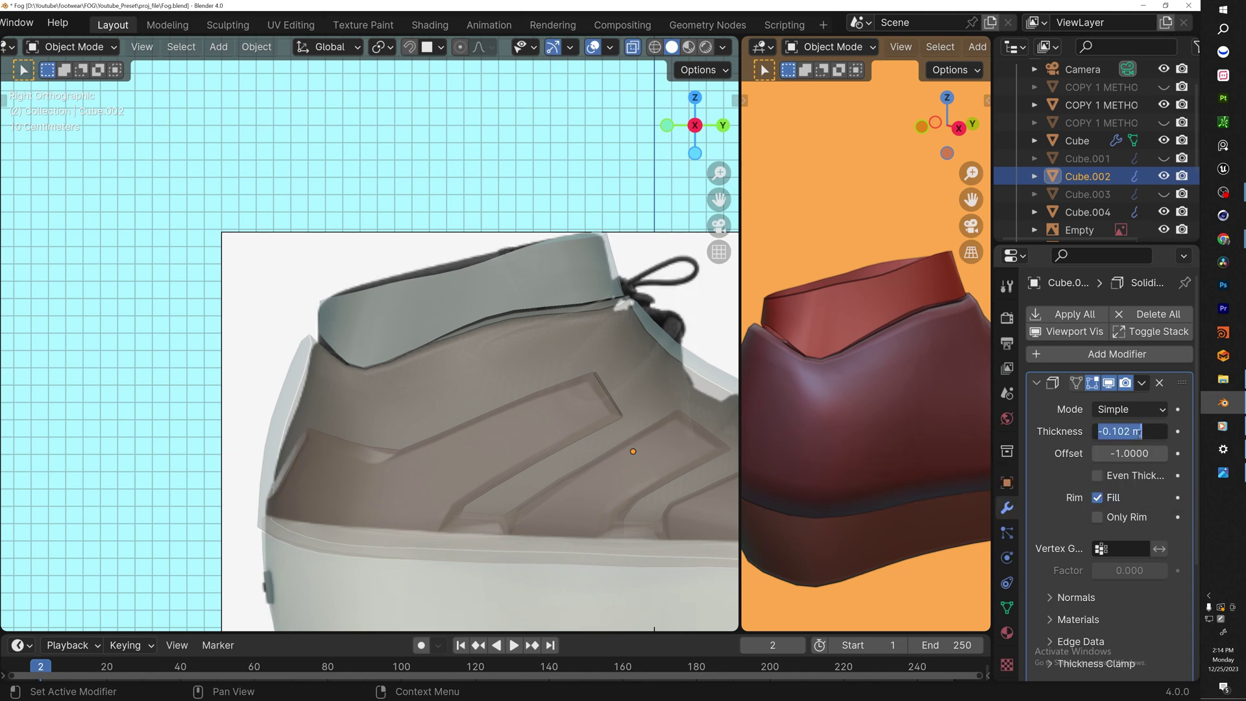
text(1)
key(Return)
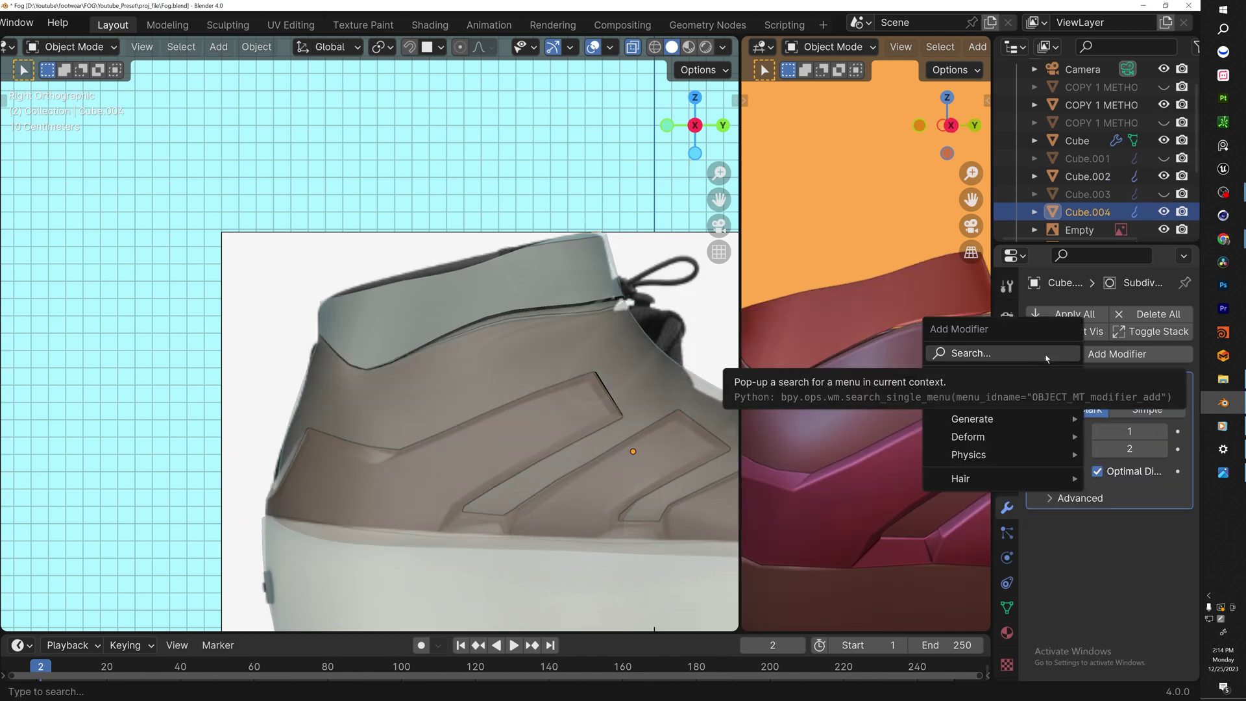
Add a Solidify modifier to the separated ankle collar and remove its extra Subdivision Surface modifier
click(1036, 357)
click(977, 389)
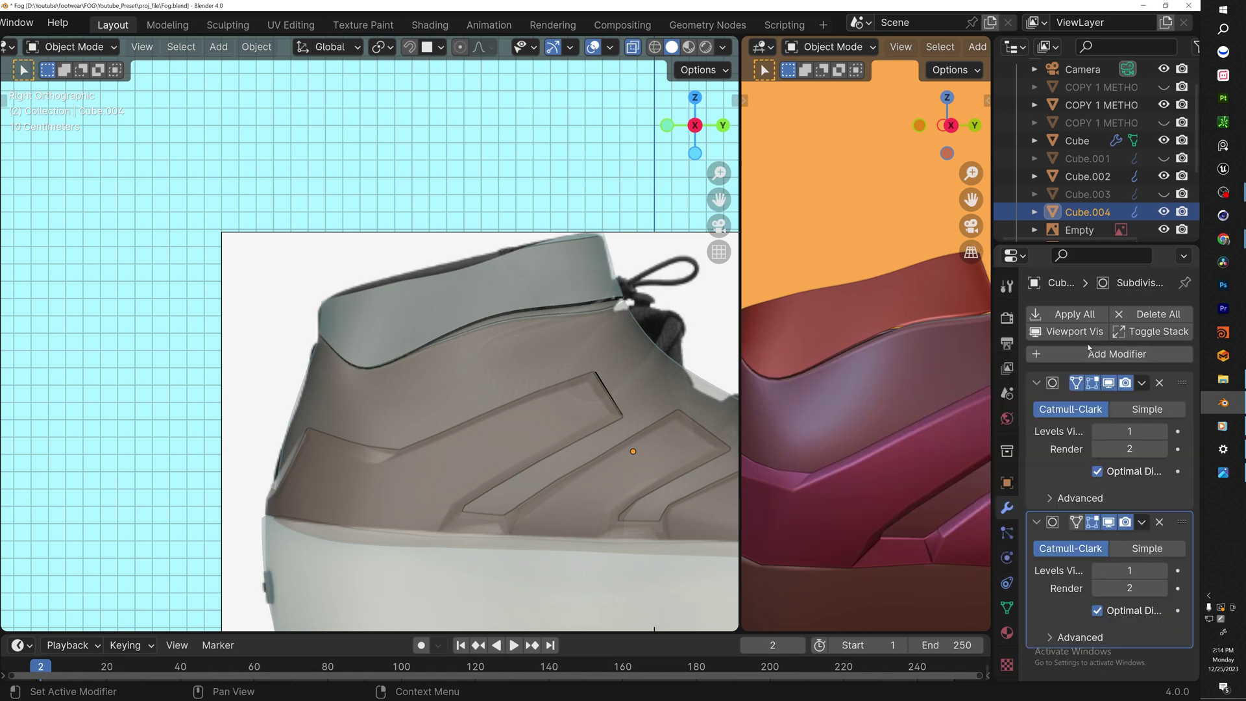
key(shift+a)
click(992, 356)
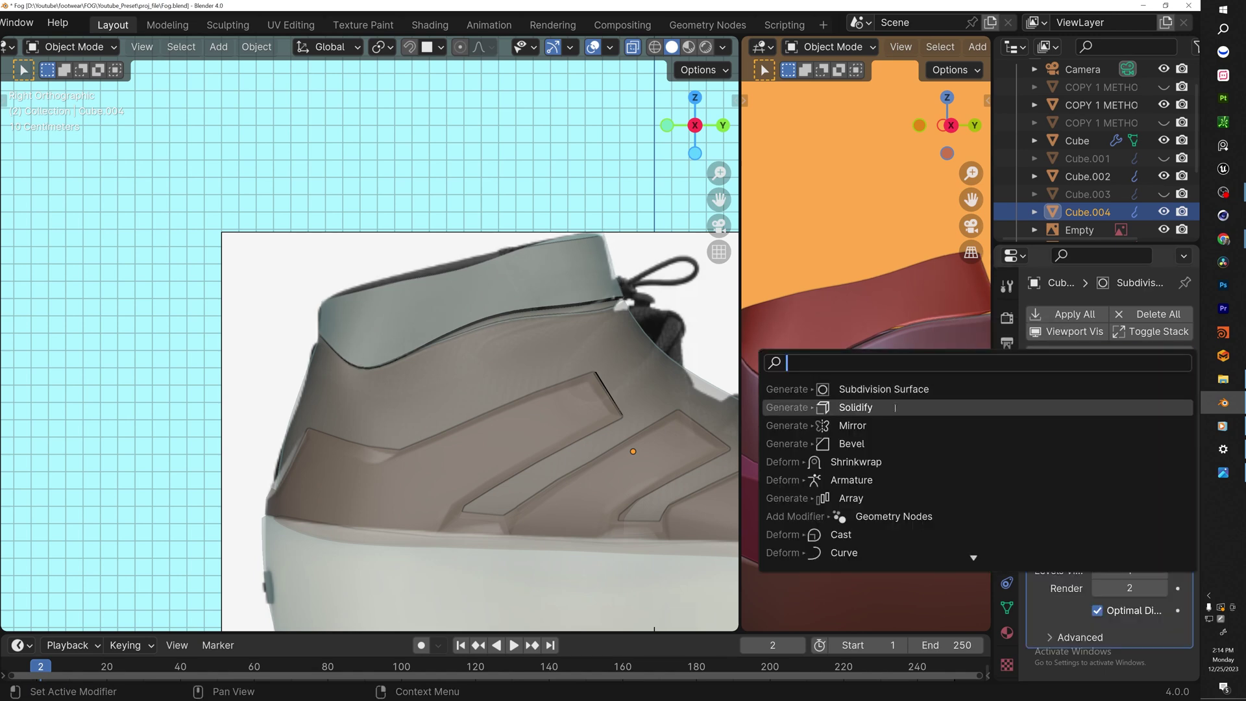
click(921, 403)
key(ctrl+x)
Examine the seam between the thickened collar and the upper from several angles, and turn off X-ray display
scroll(899, 359, down, 5)
middle_drag(899, 359, 858, 361)
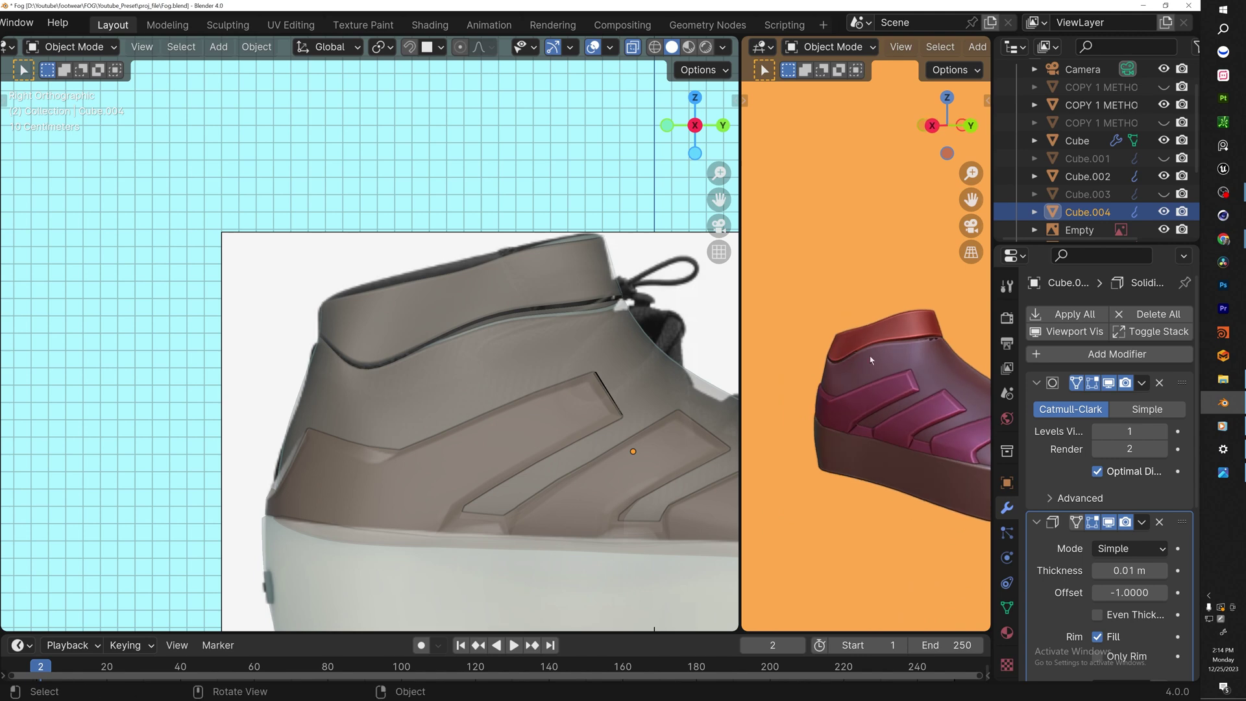
scroll(858, 362, up, 5)
click(899, 362)
key(Tab)
key(Tab)
scroll(902, 411, down, 4)
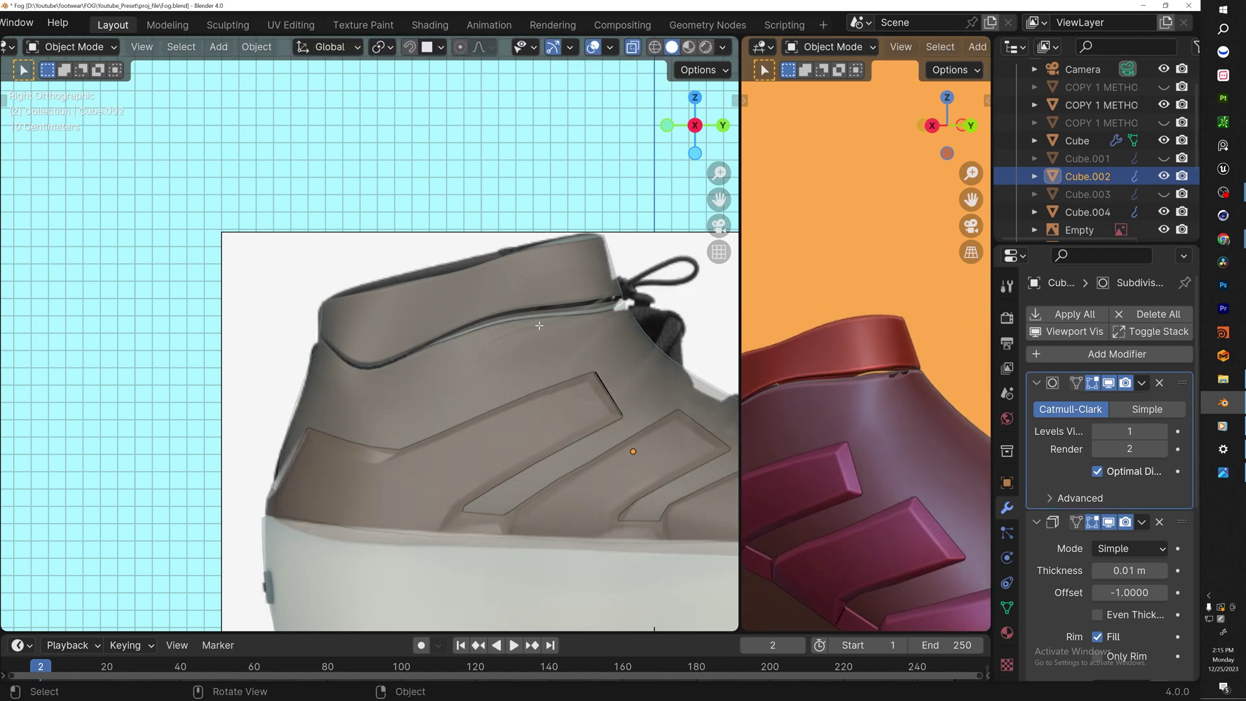
key(Tab)
key(alt+z)
scroll(648, 590, down, 2)
middle_drag(649, 590, 506, 335)
scroll(506, 335, up, 3)
Extrude the collar's bottom edge loop slightly downward along the global Z axis
key(Tab)
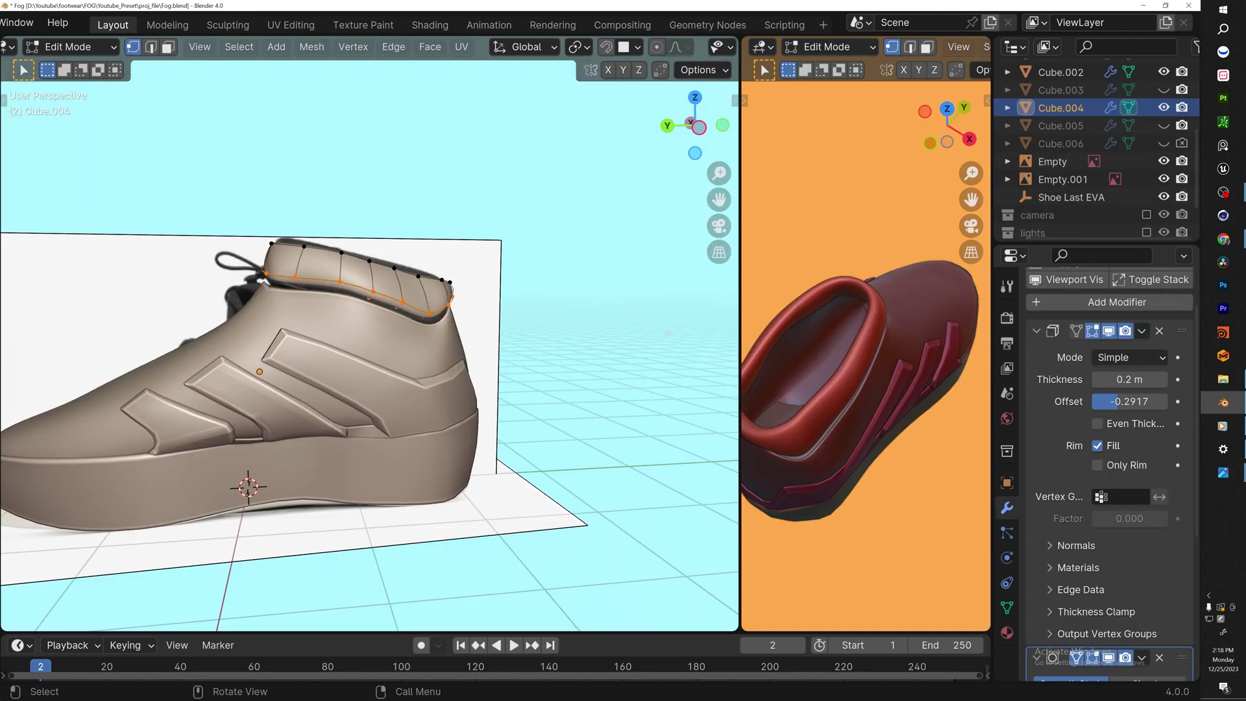
key(g)
key(z)
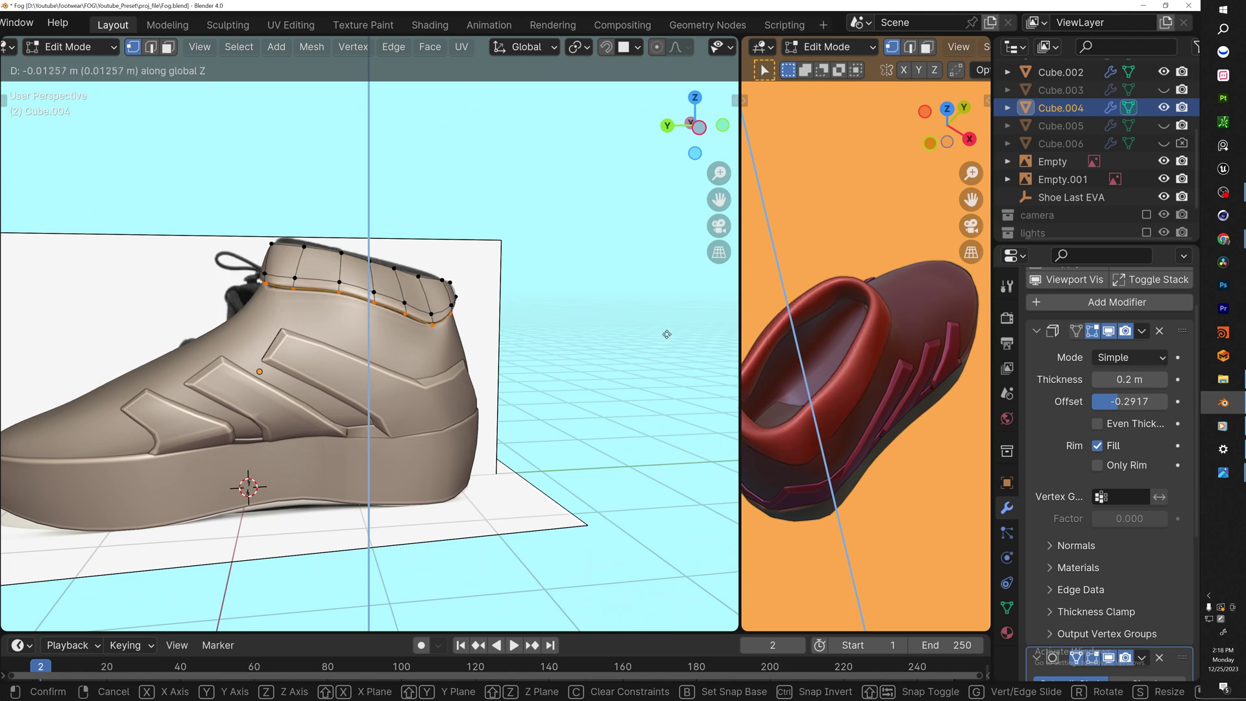
click(666, 359)
Try scaling the collar's extruded bottom edge loop slightly inward as seen from the heel
middle_drag(908, 354, 789, 369)
scroll(493, 325, down, 2)
middle_drag(487, 324, 335, 325)
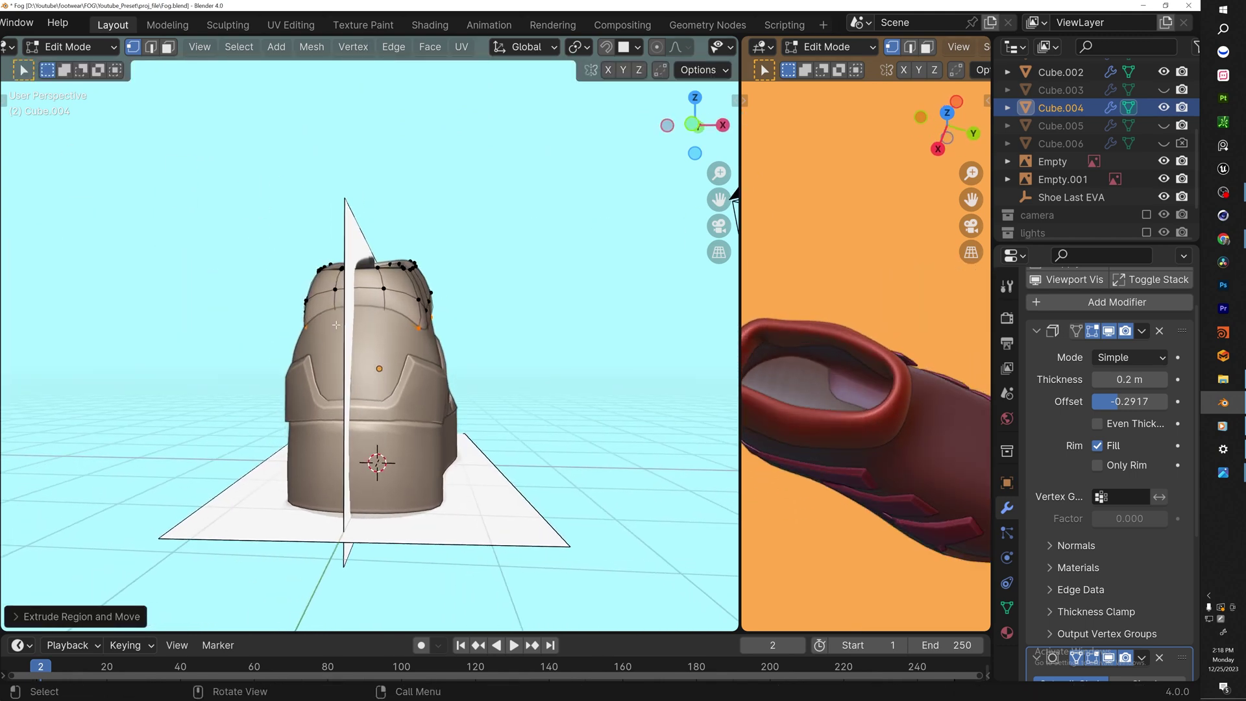
key(s)
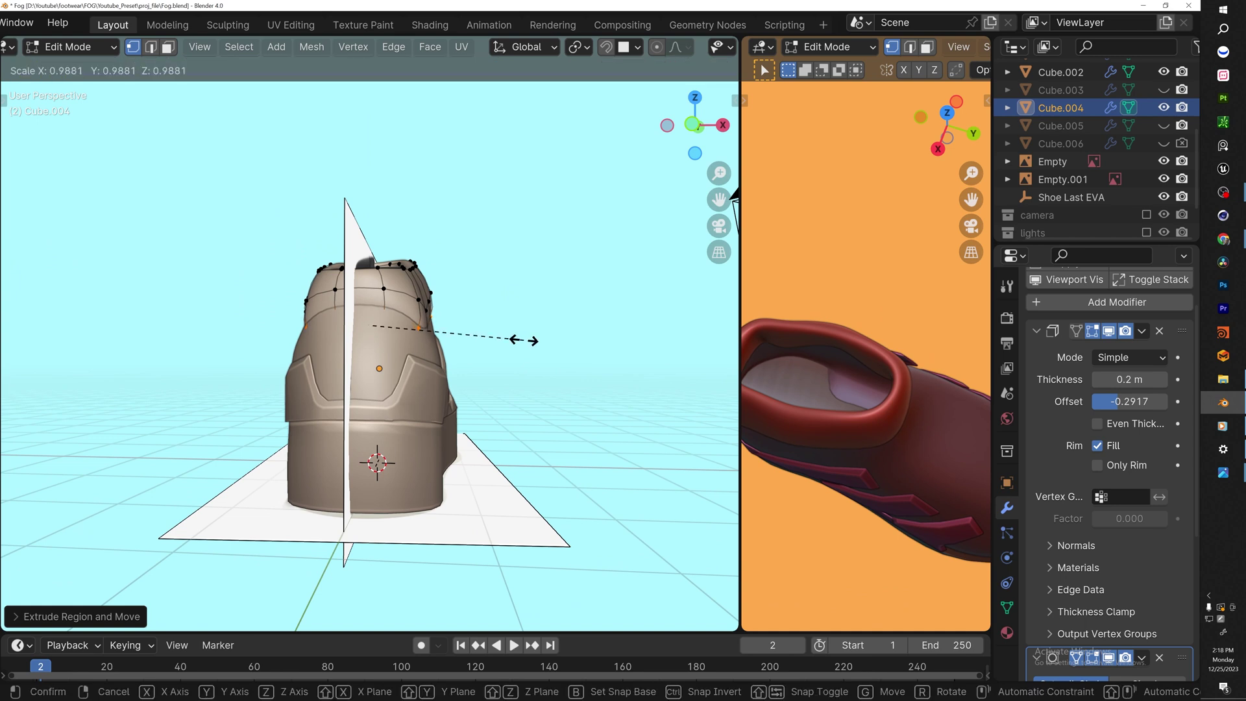
click(499, 346)
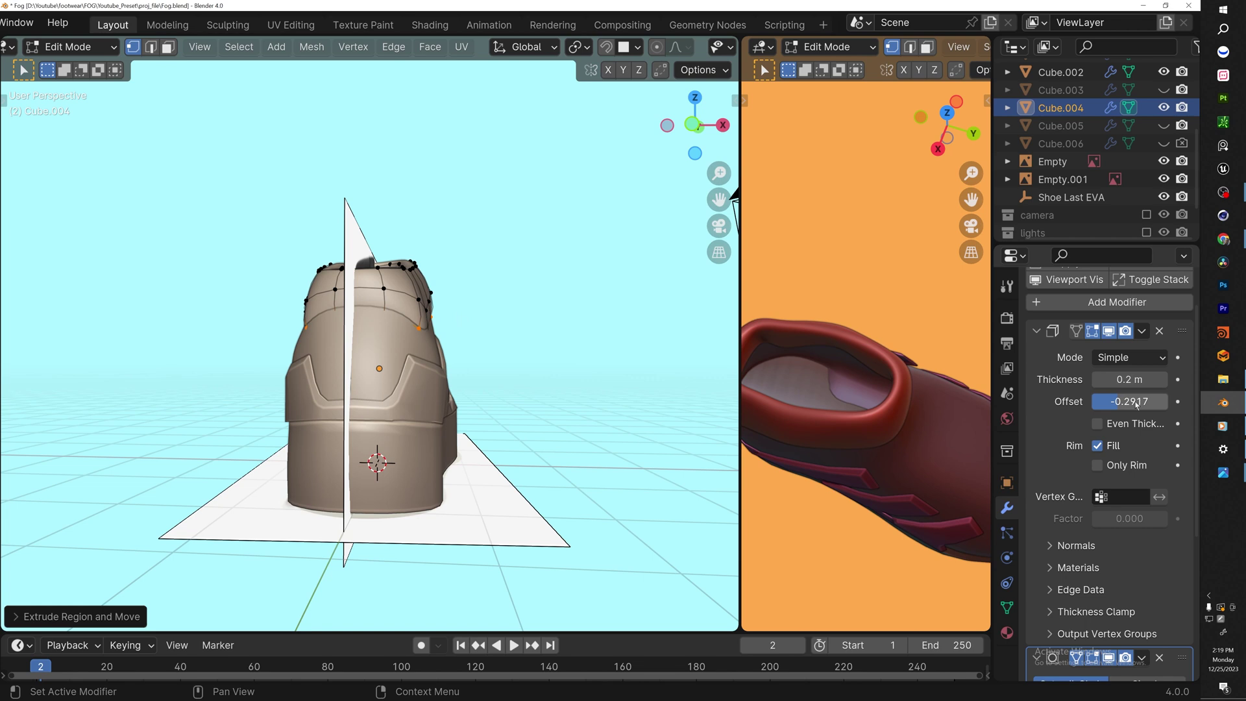
Set the collar's Solidify thickness to 0.32 m and its offset to -1
click(1138, 381)
click(1144, 402)
drag(1143, 401, 1106, 401)
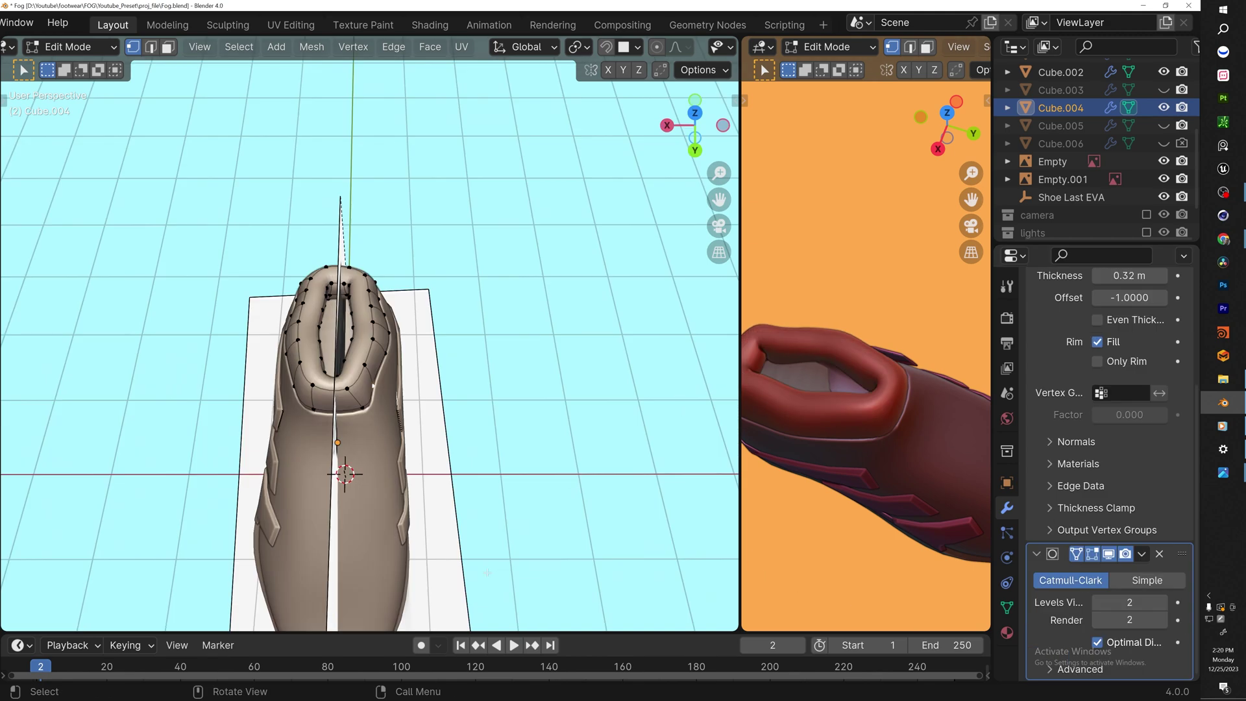